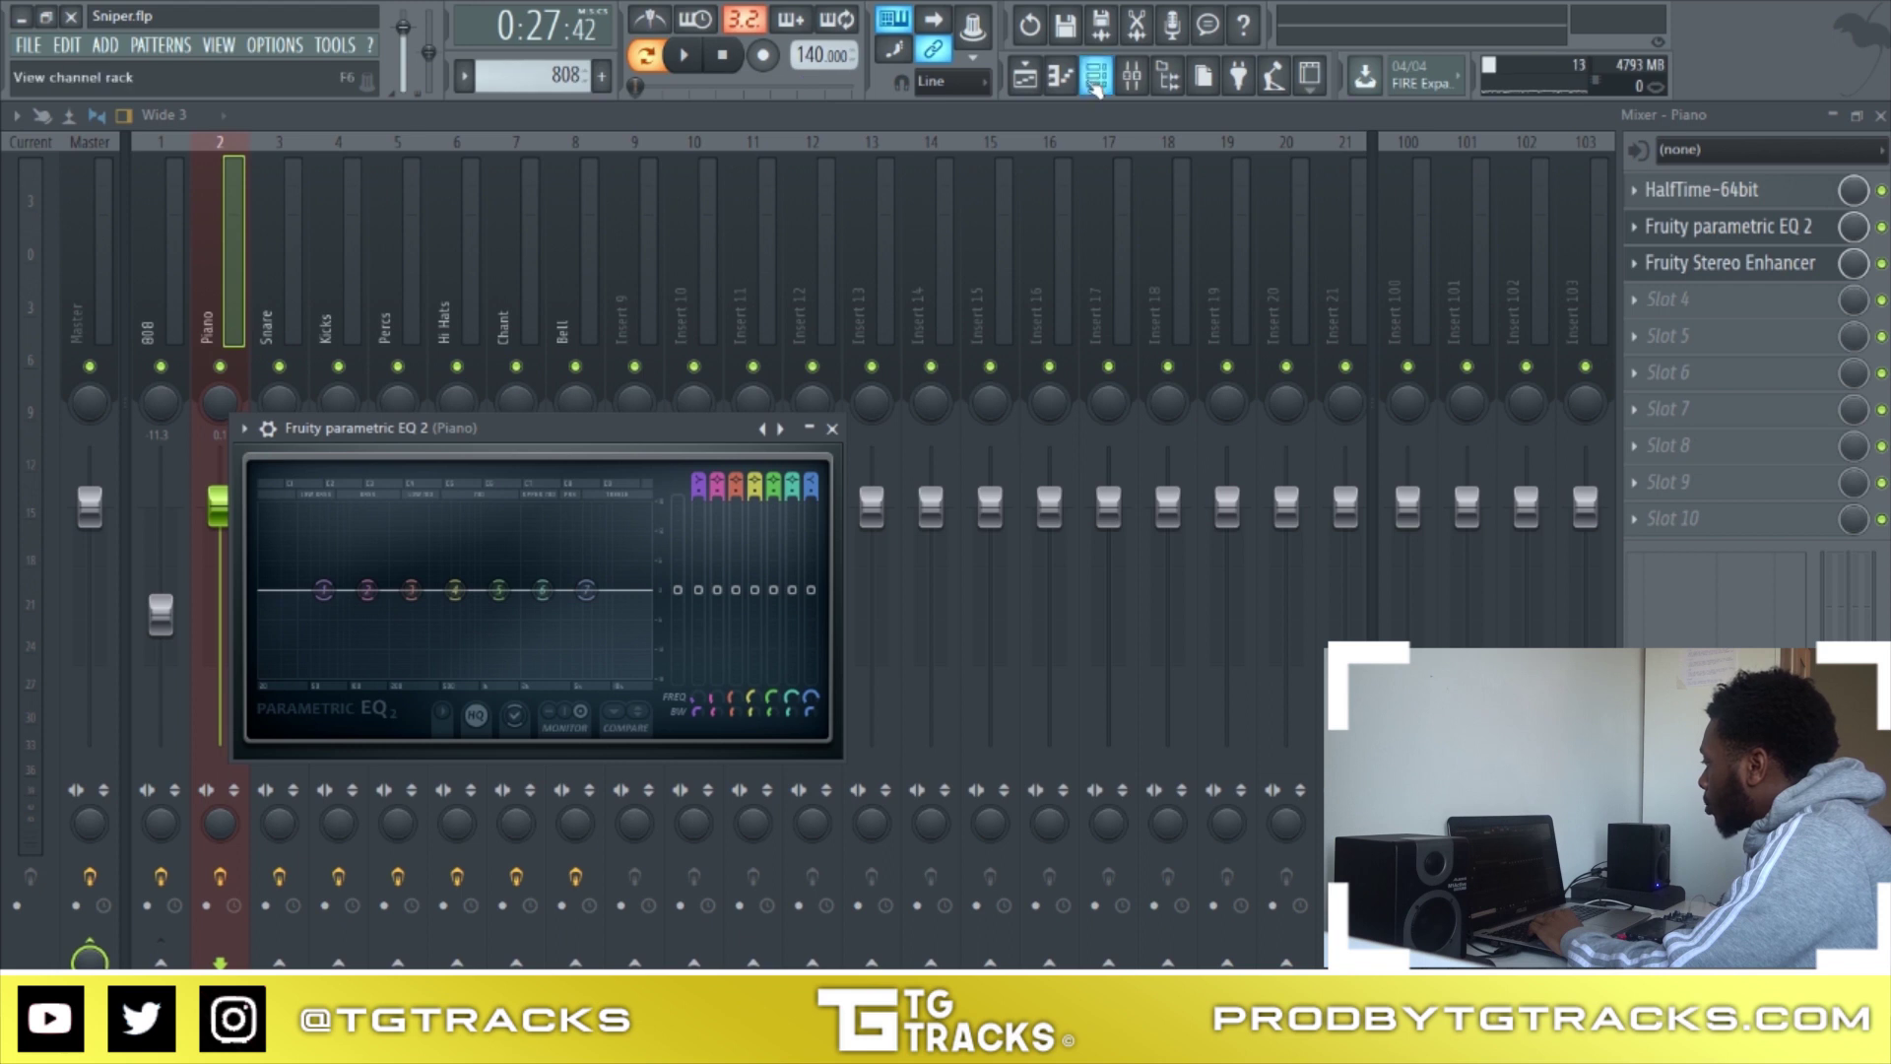
Switch to the Piano pattern, play it, and open Fruity parametric EQ 2 on the Piano mixer track
scroll(580, 73, "down", 2)
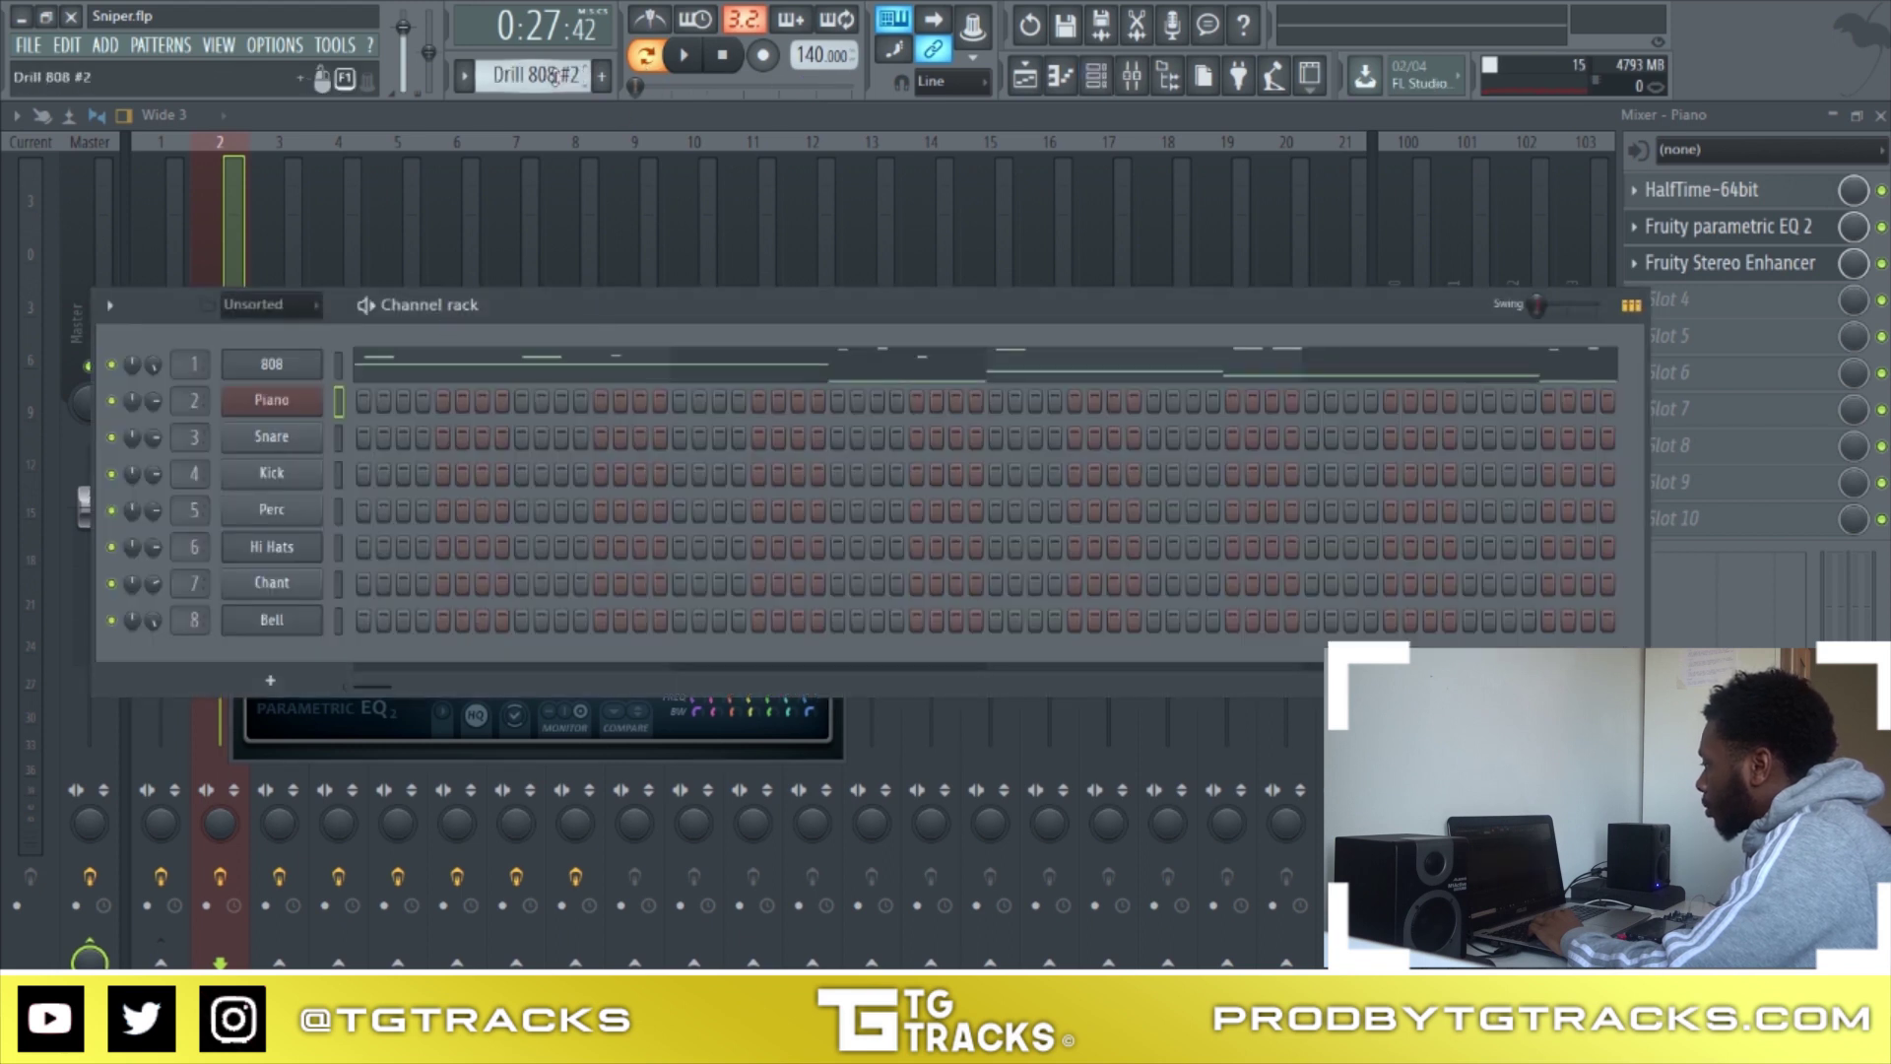
key("space")
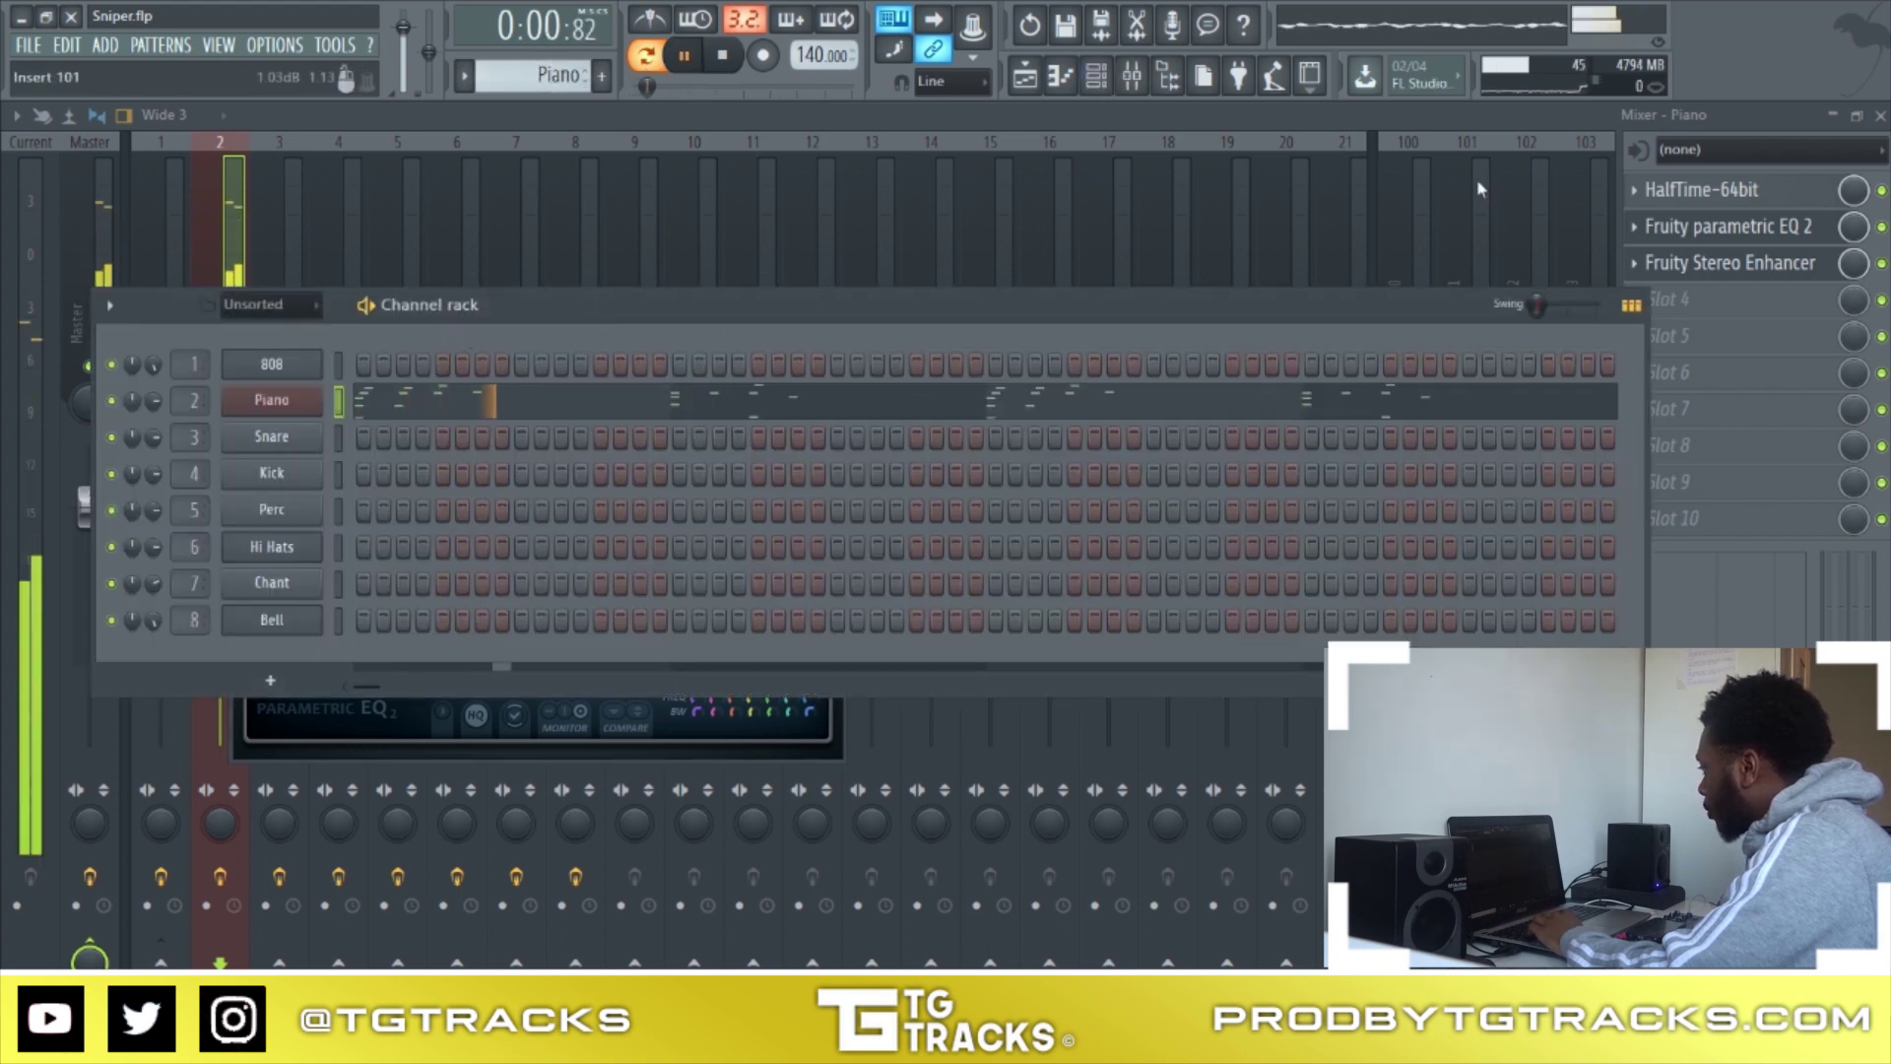
left_click(1728, 225)
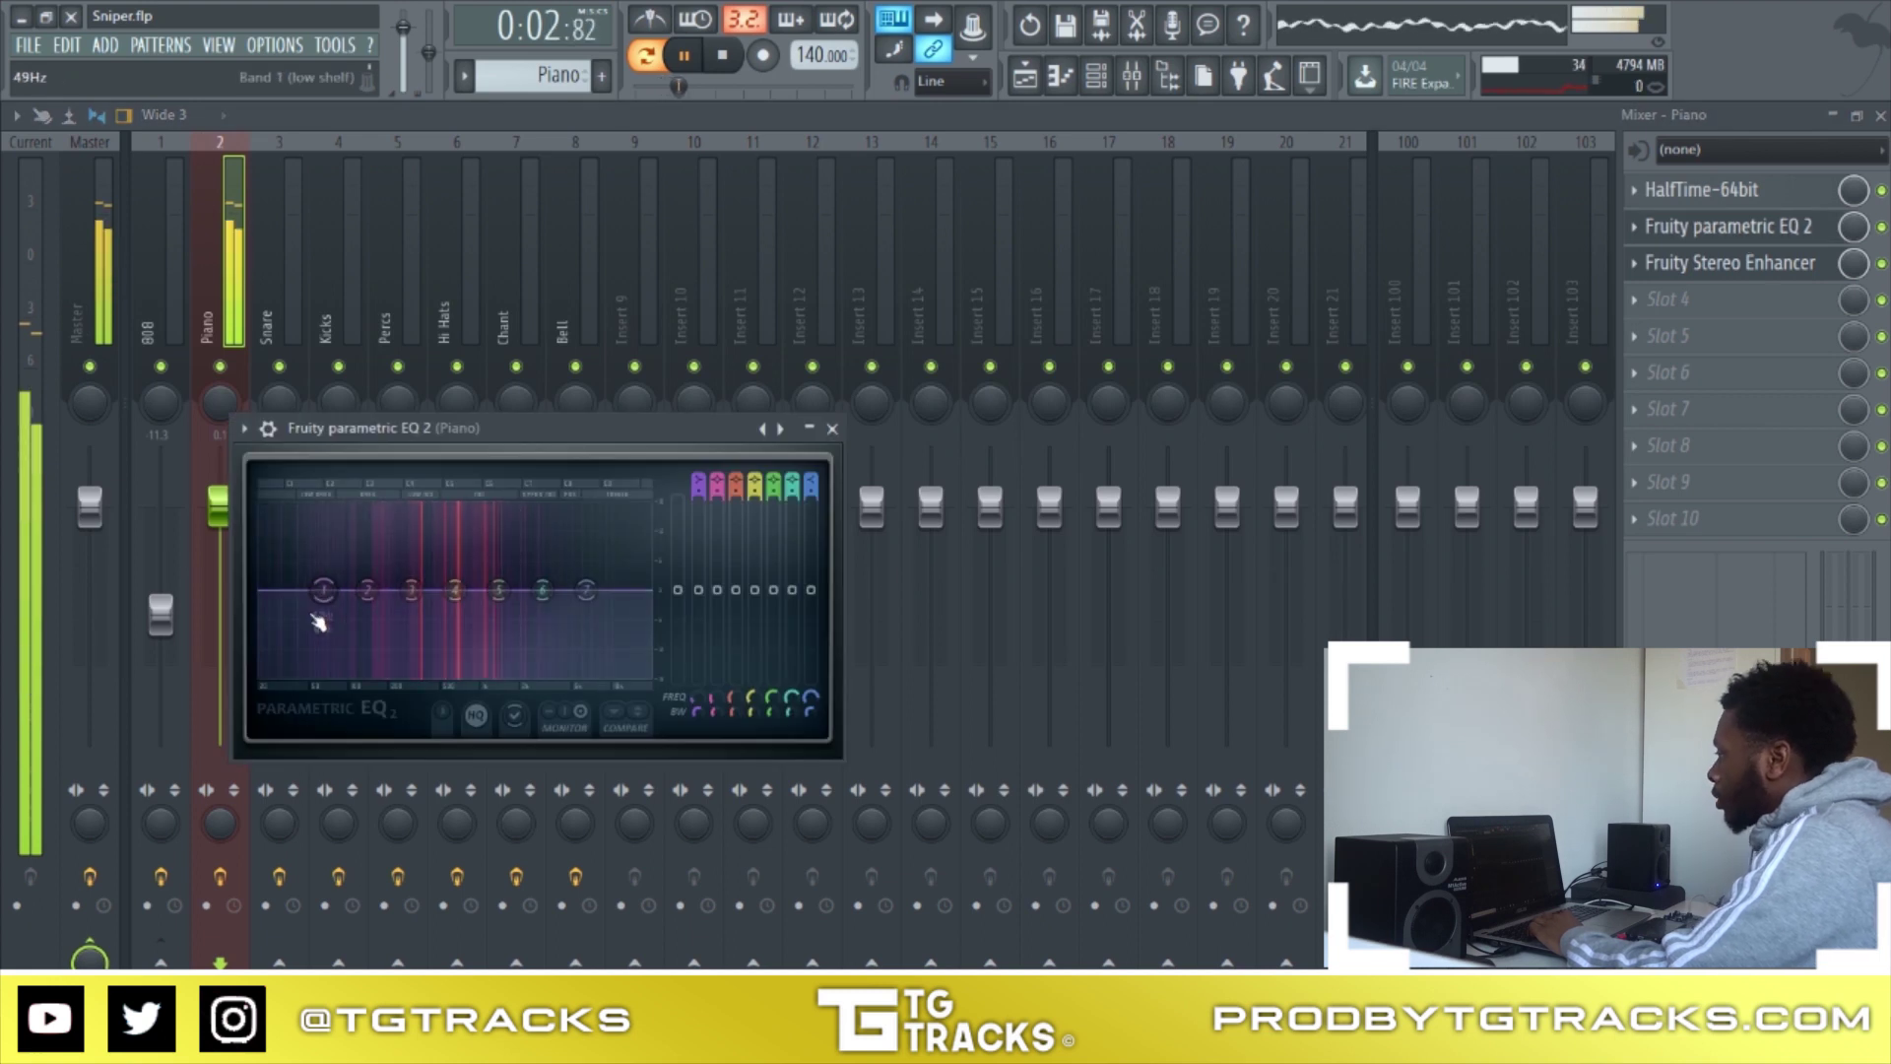
key("space")
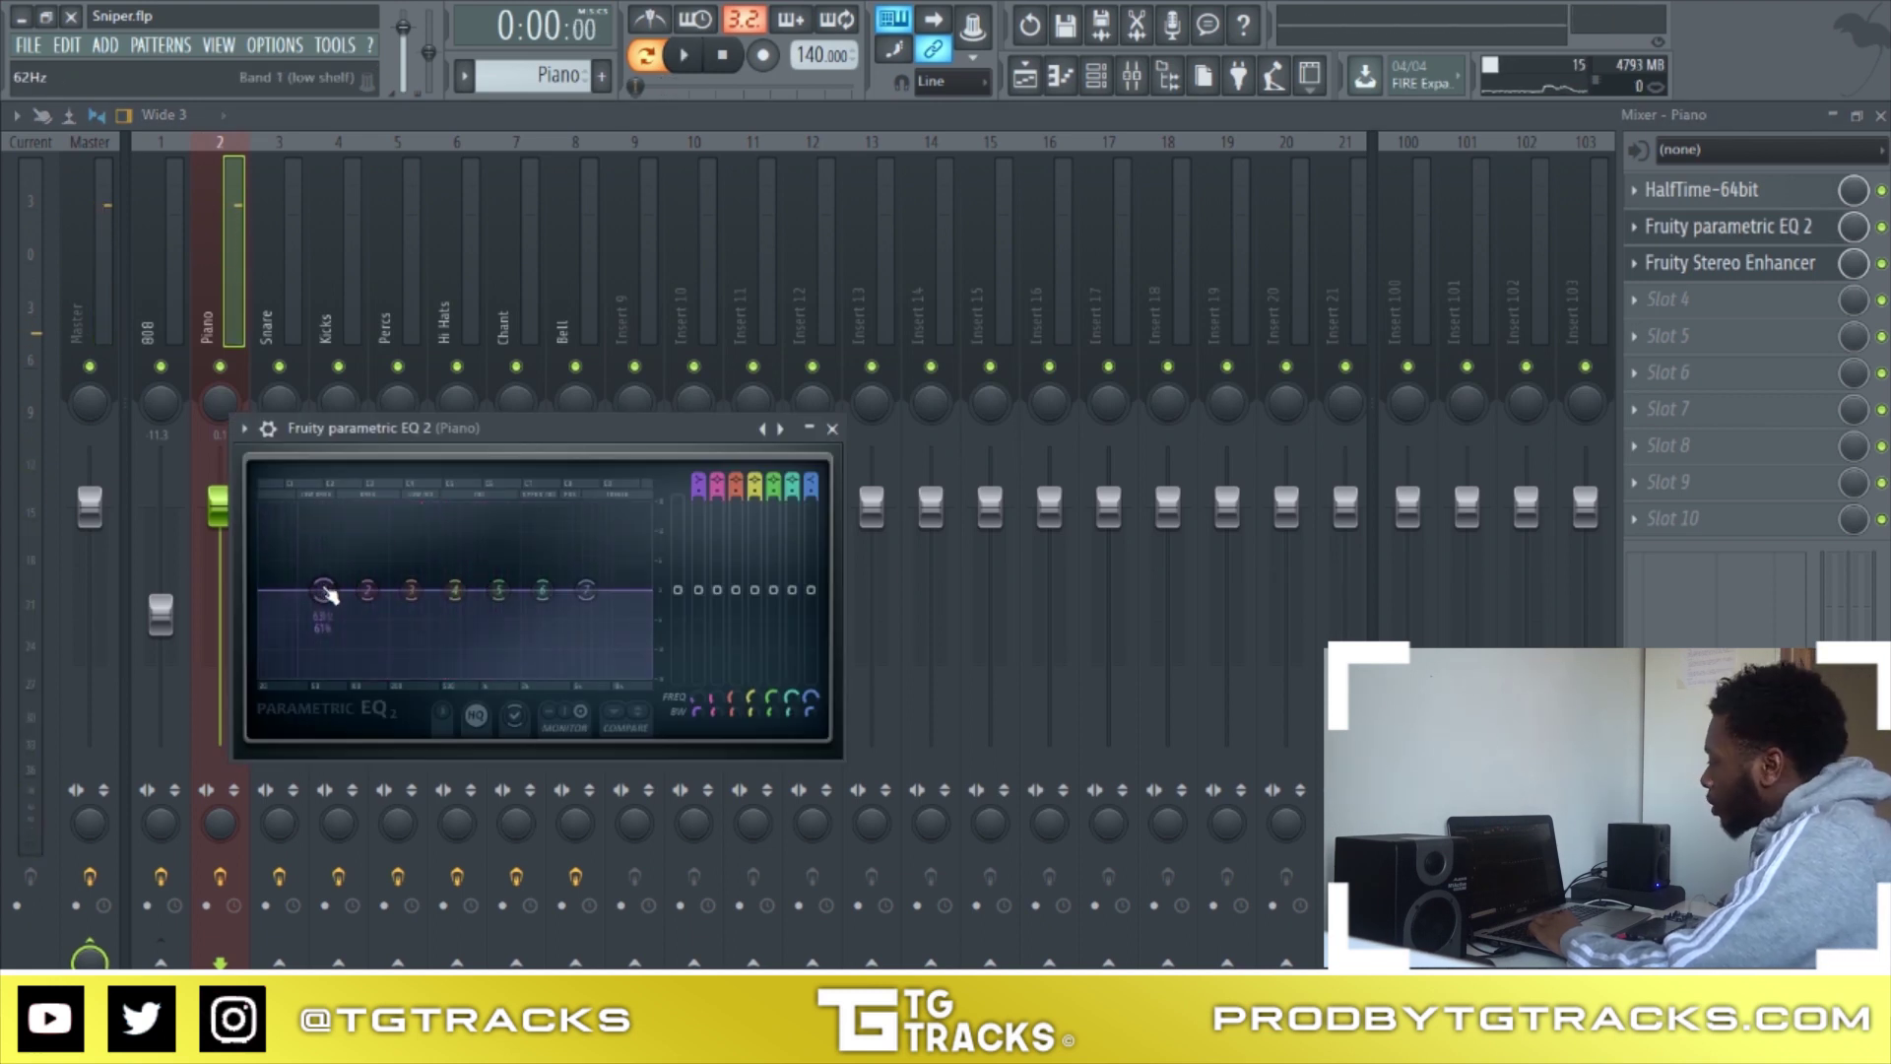
Pull EQ band 1 down into a Steep 4 low cut at about 342 Hz and audition the piano
left_click_drag(326, 592, 412, 673)
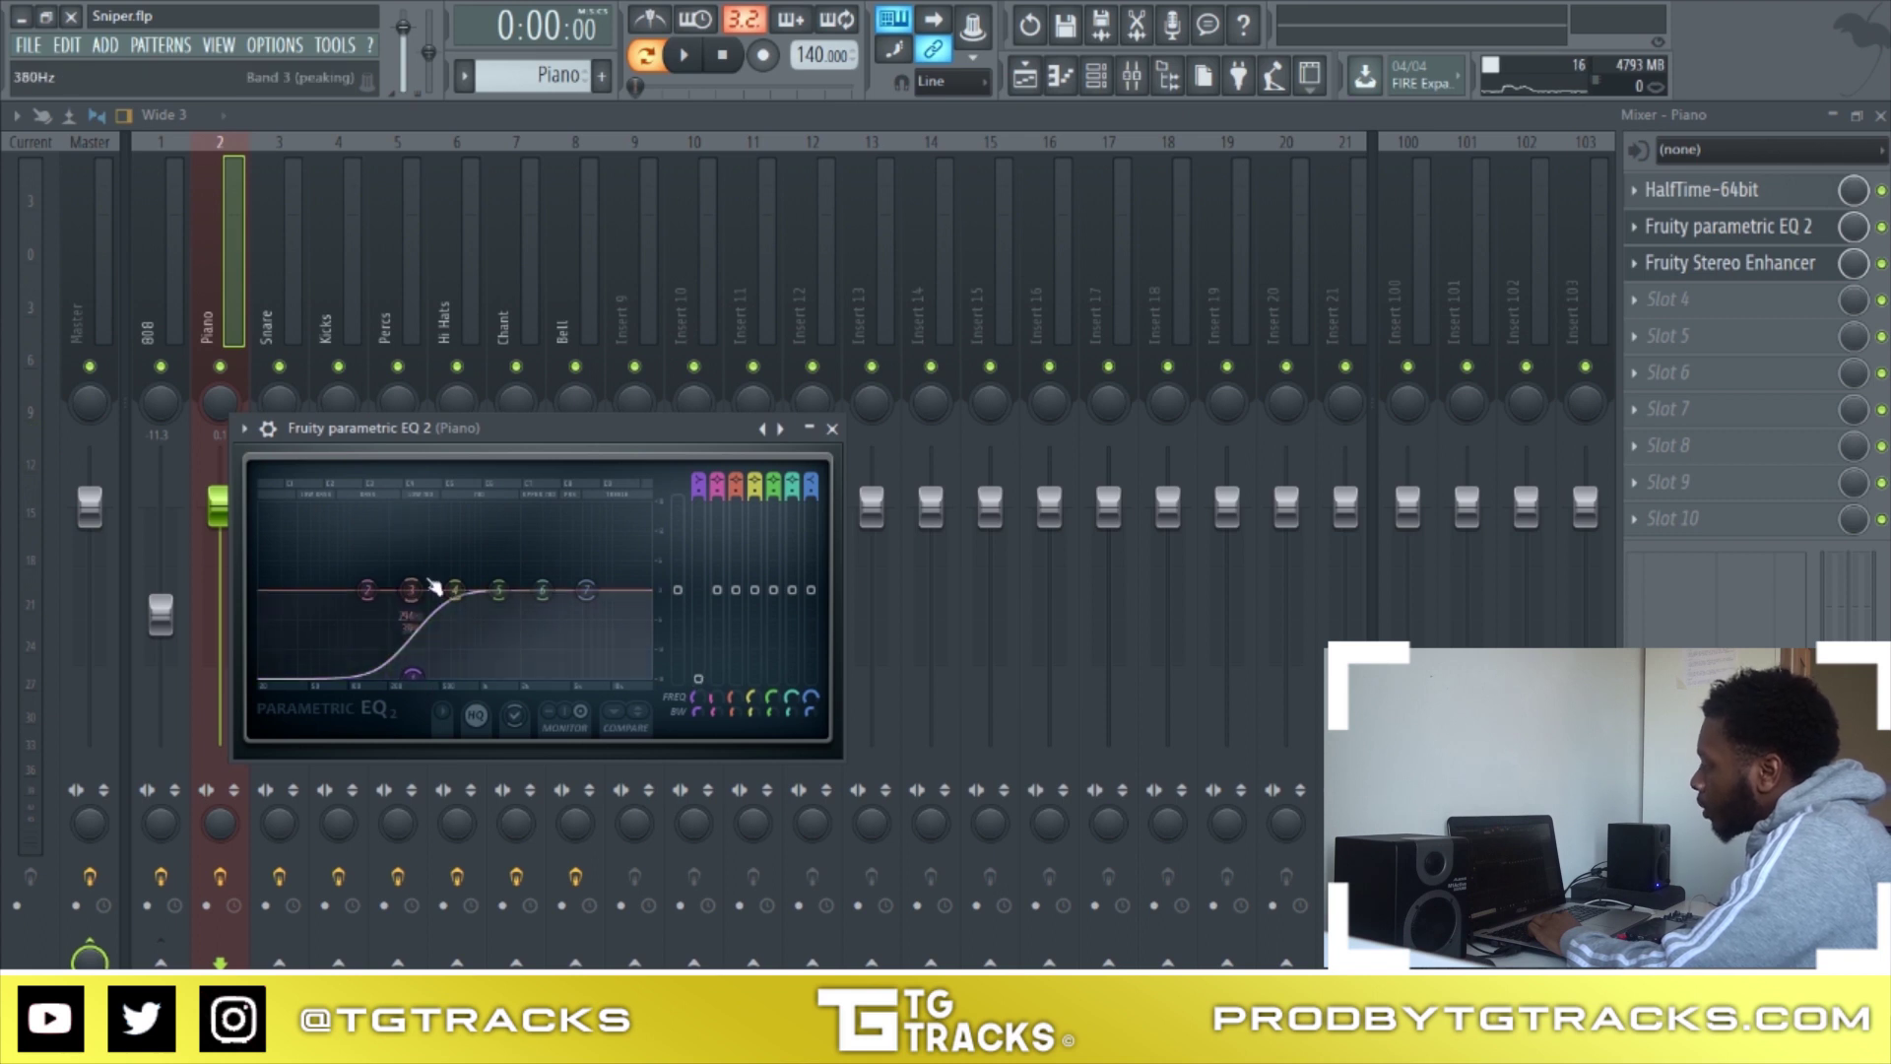
key("space")
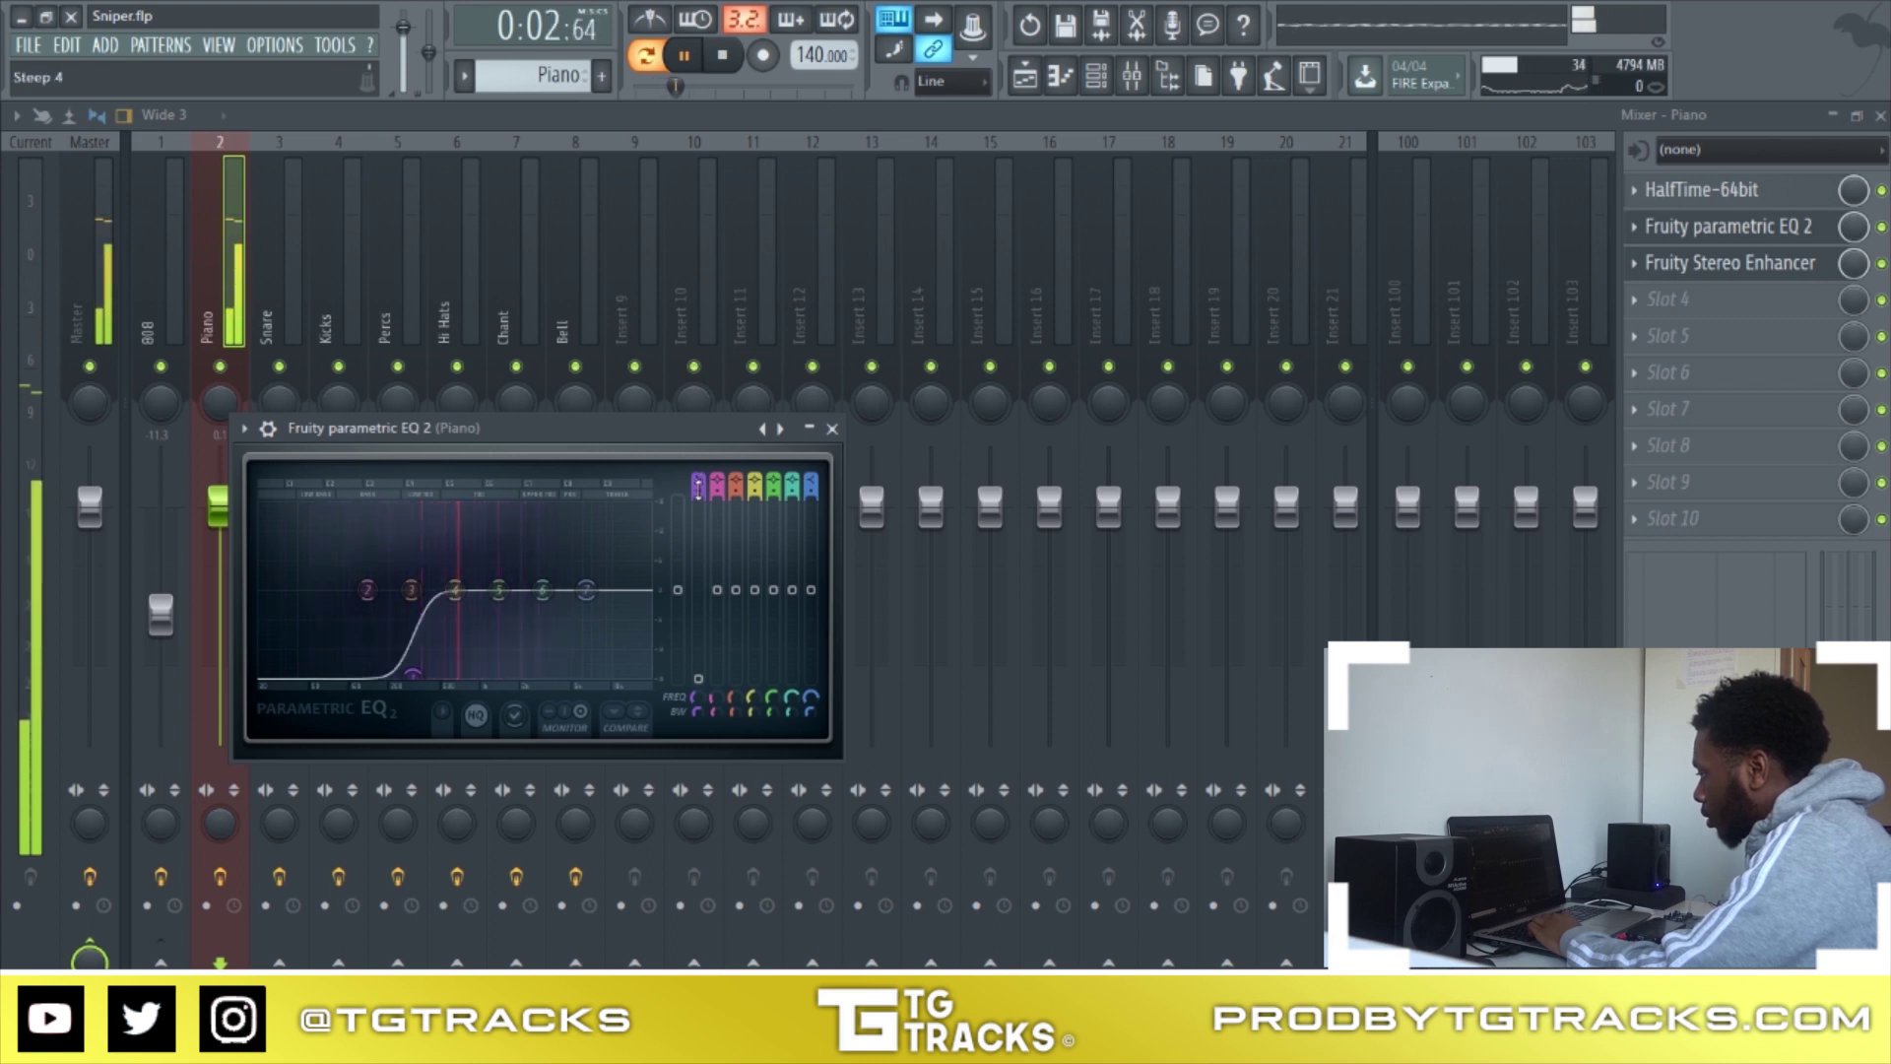
scroll(424, 661, "up", 3)
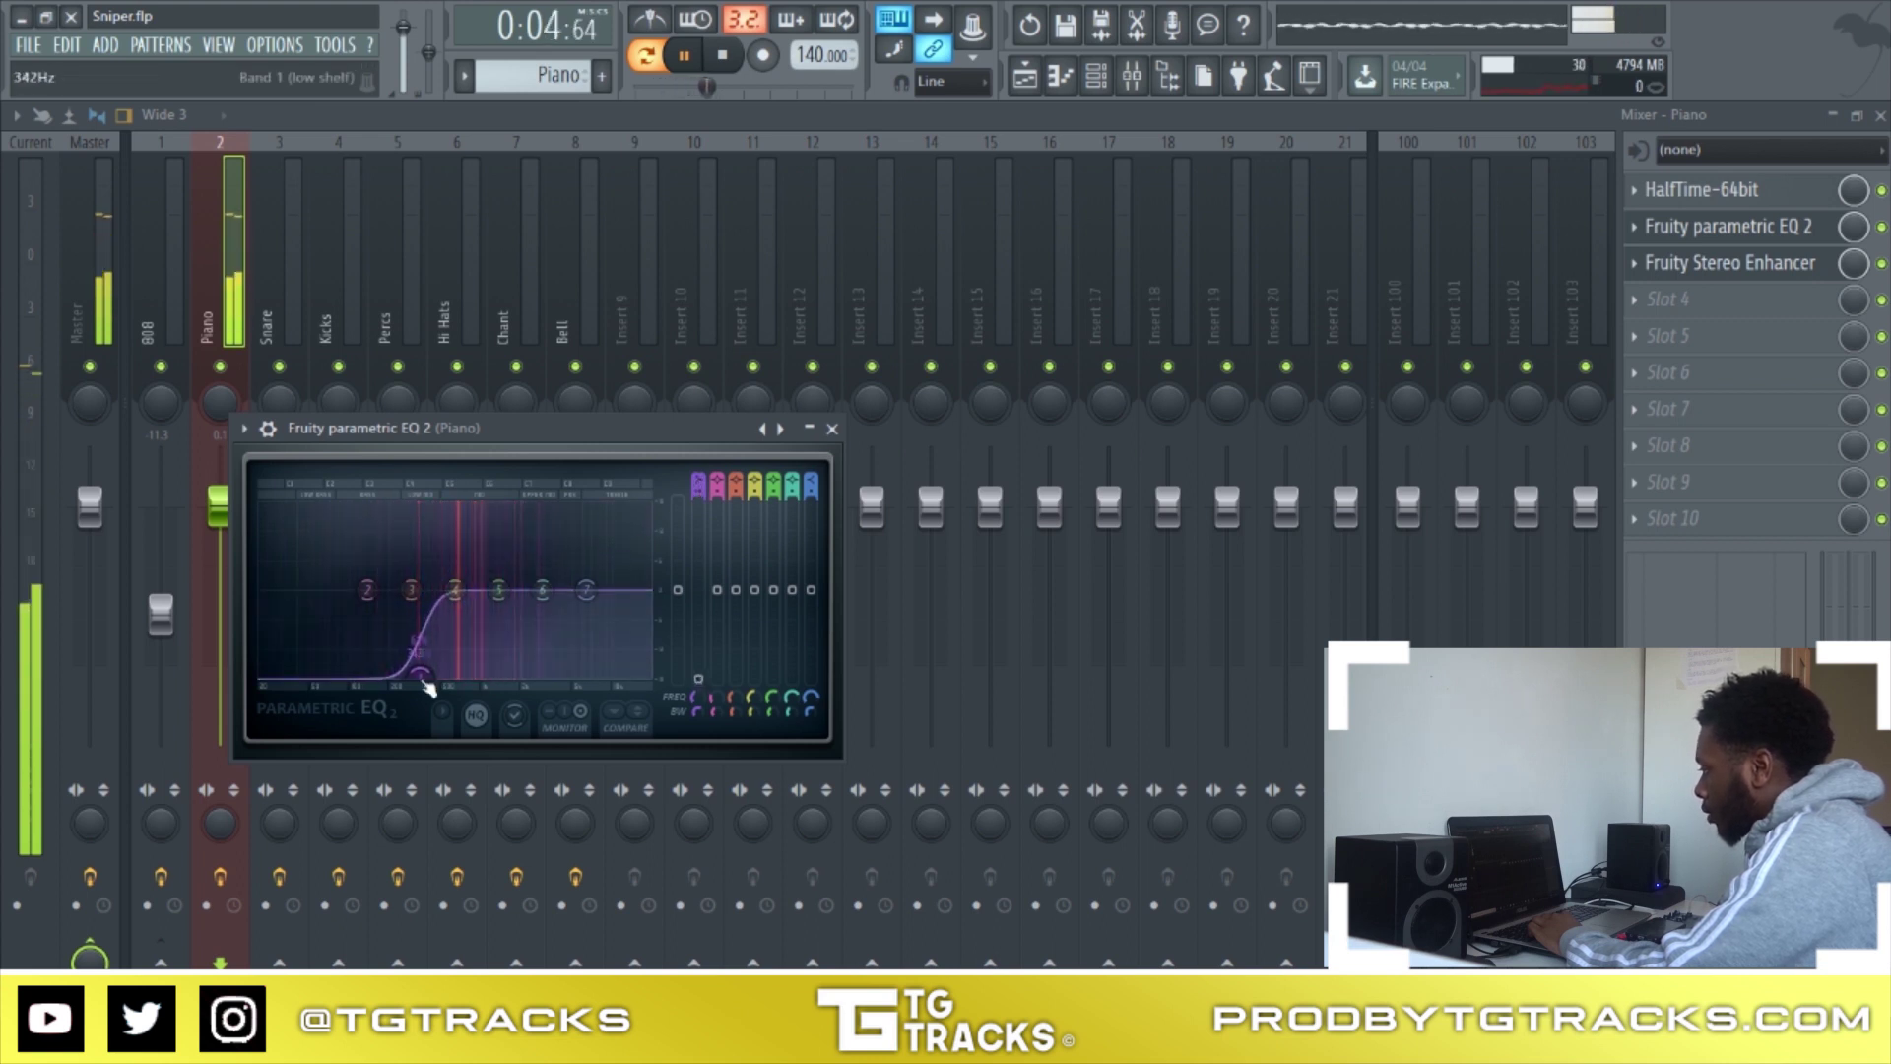
key("space")
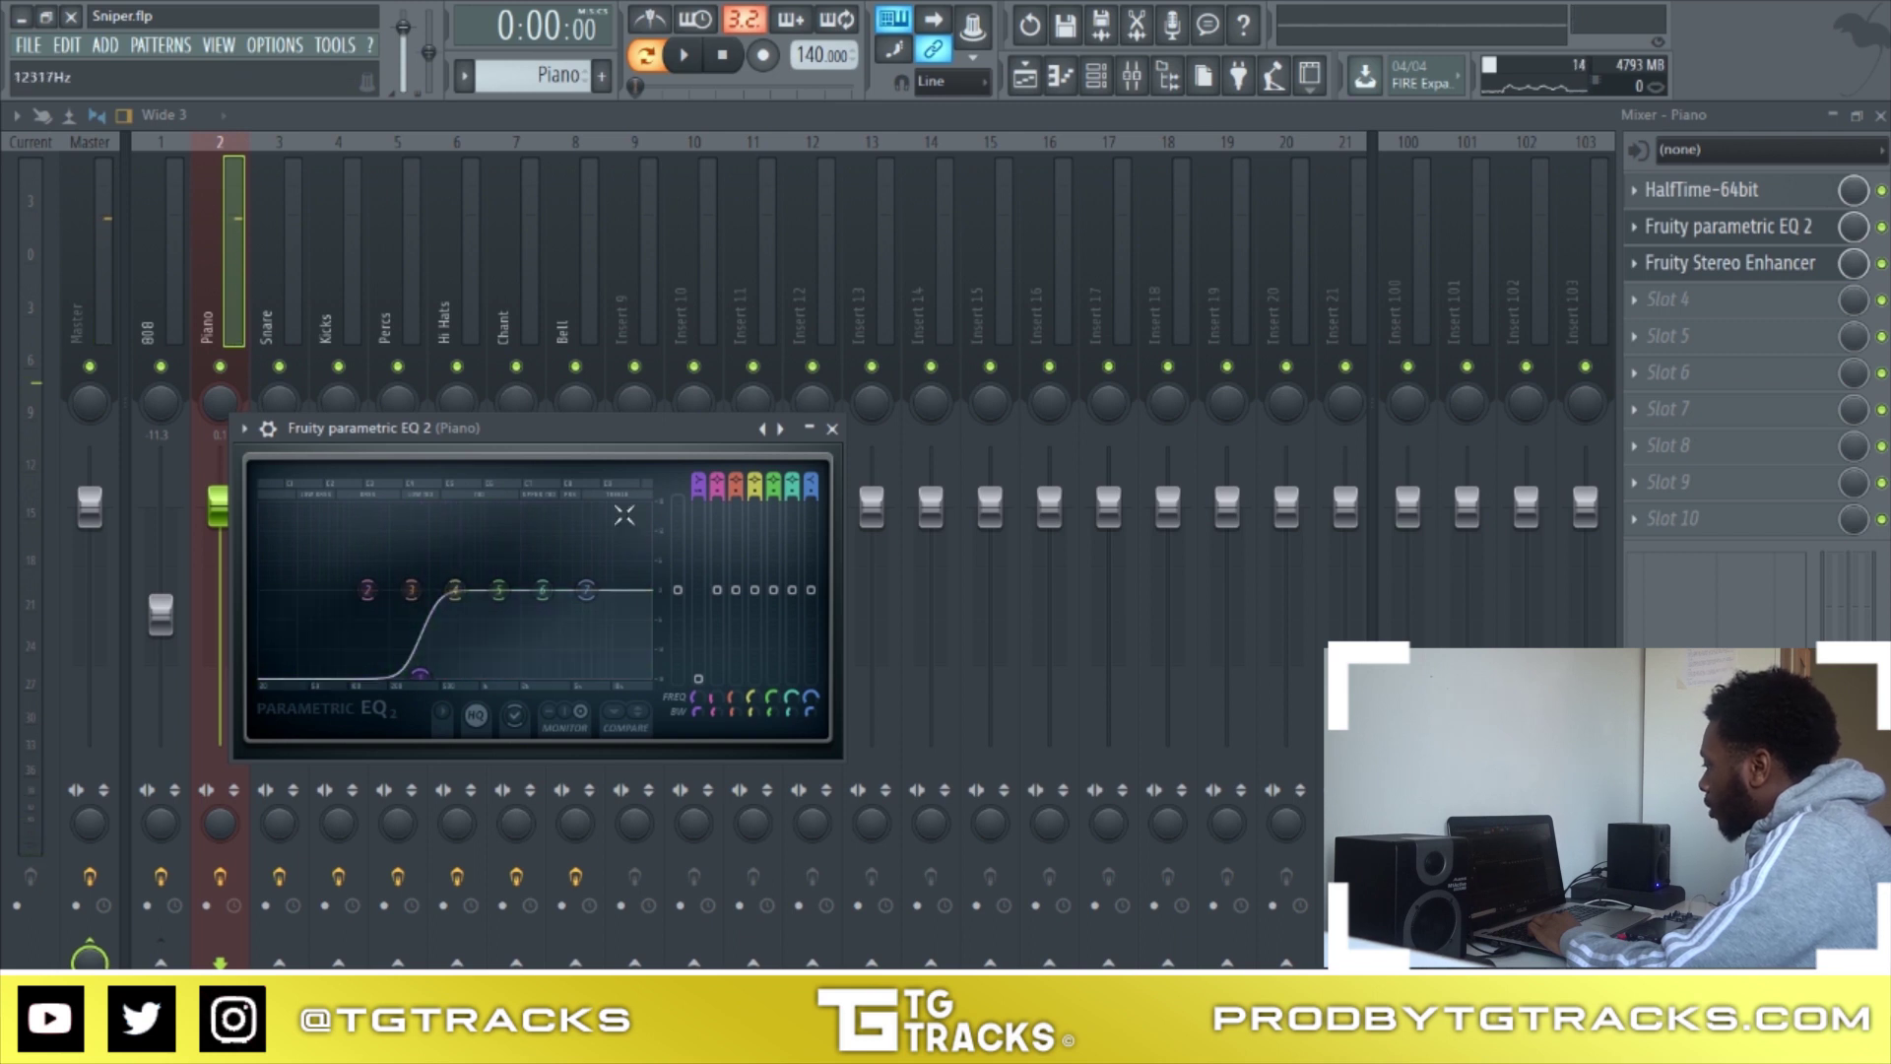
Compare a gentler slope and Steep 8 on band 1, return it to a moderate slope and nudge its frequency slightly lower during playback
scroll(695, 489, "up", 2)
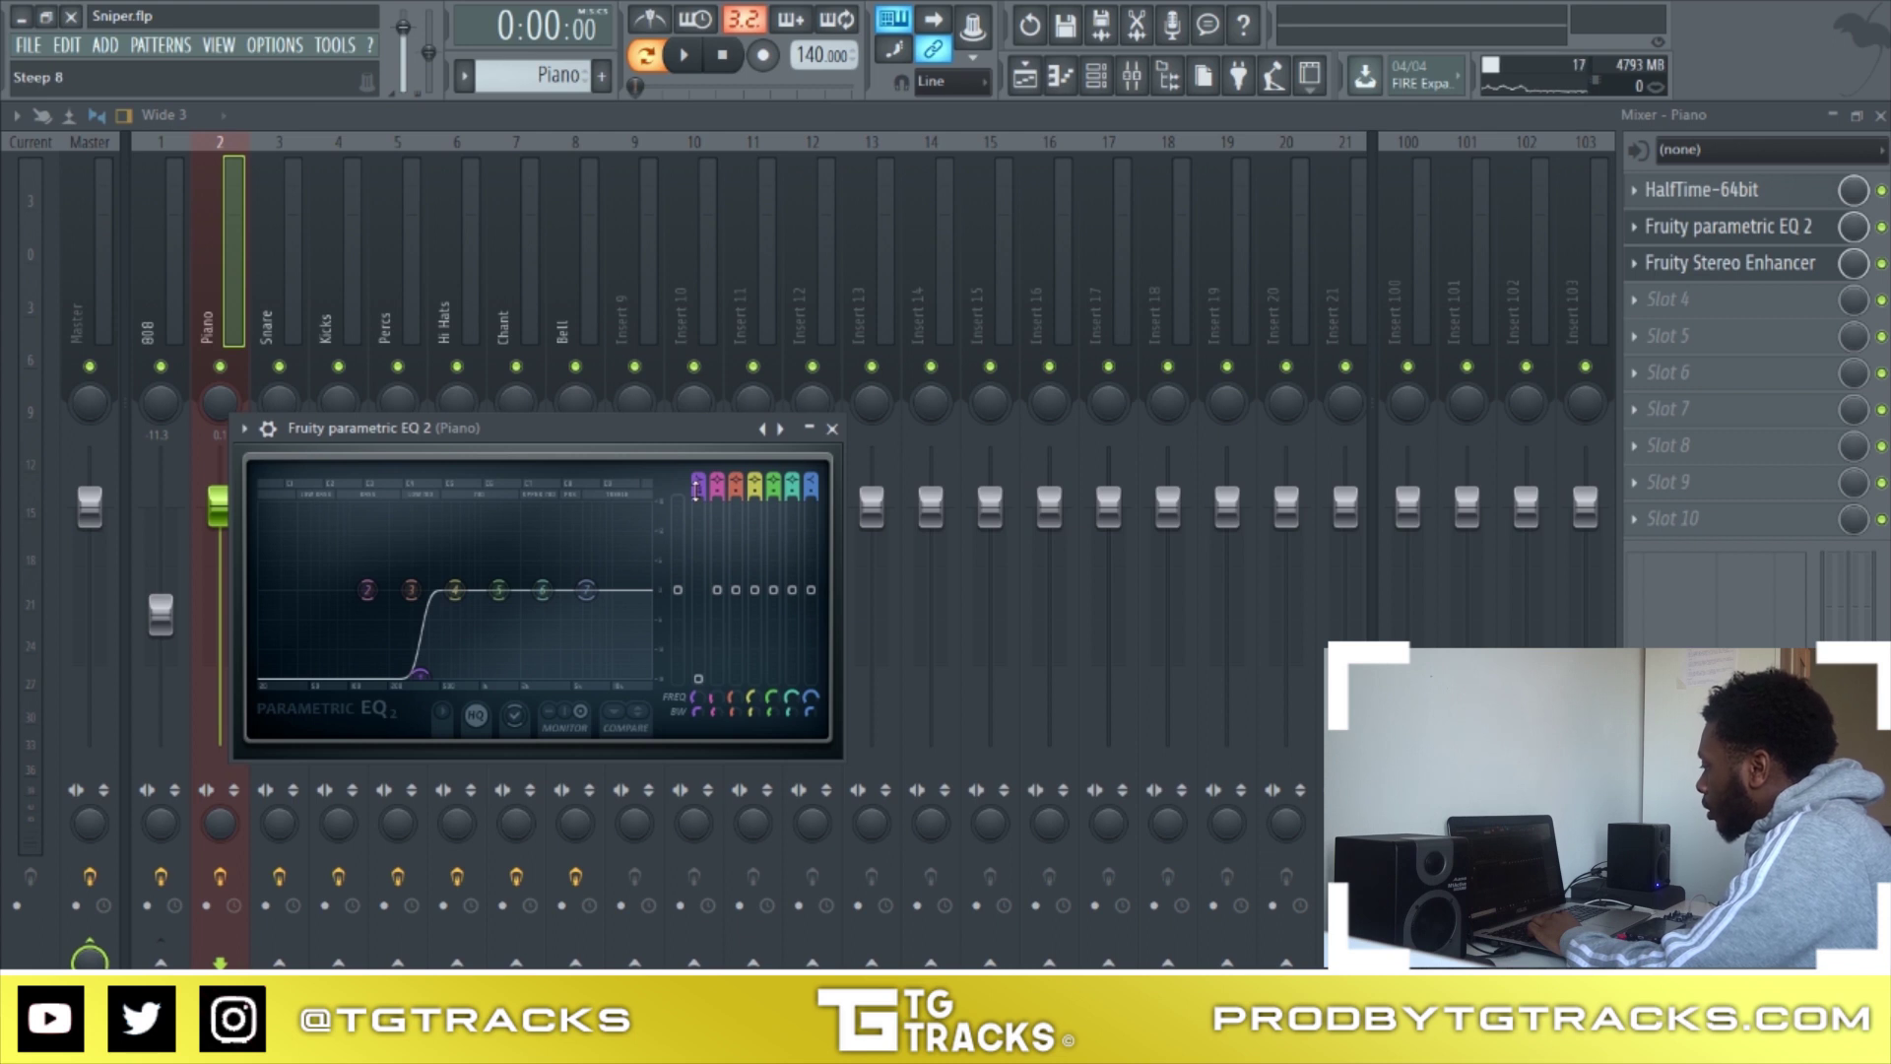
scroll(695, 489, "down", 3)
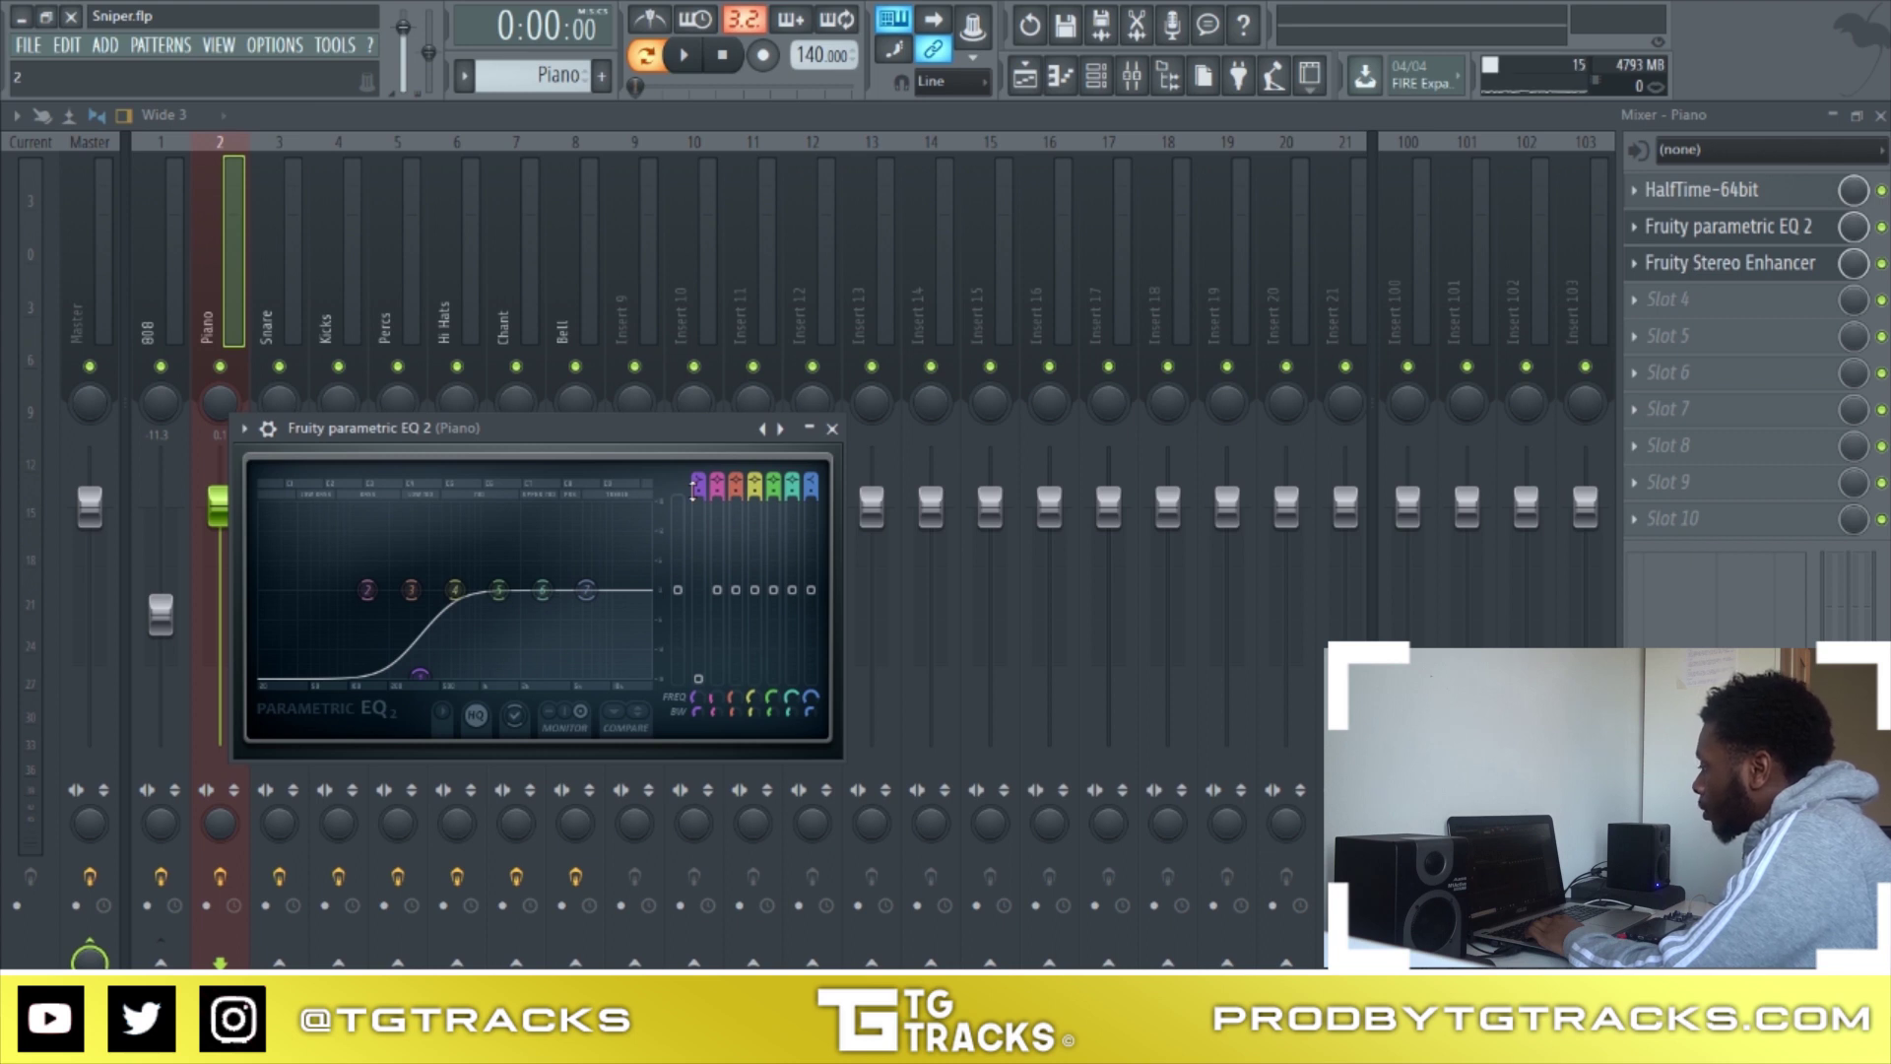
scroll(695, 493, "up", 3)
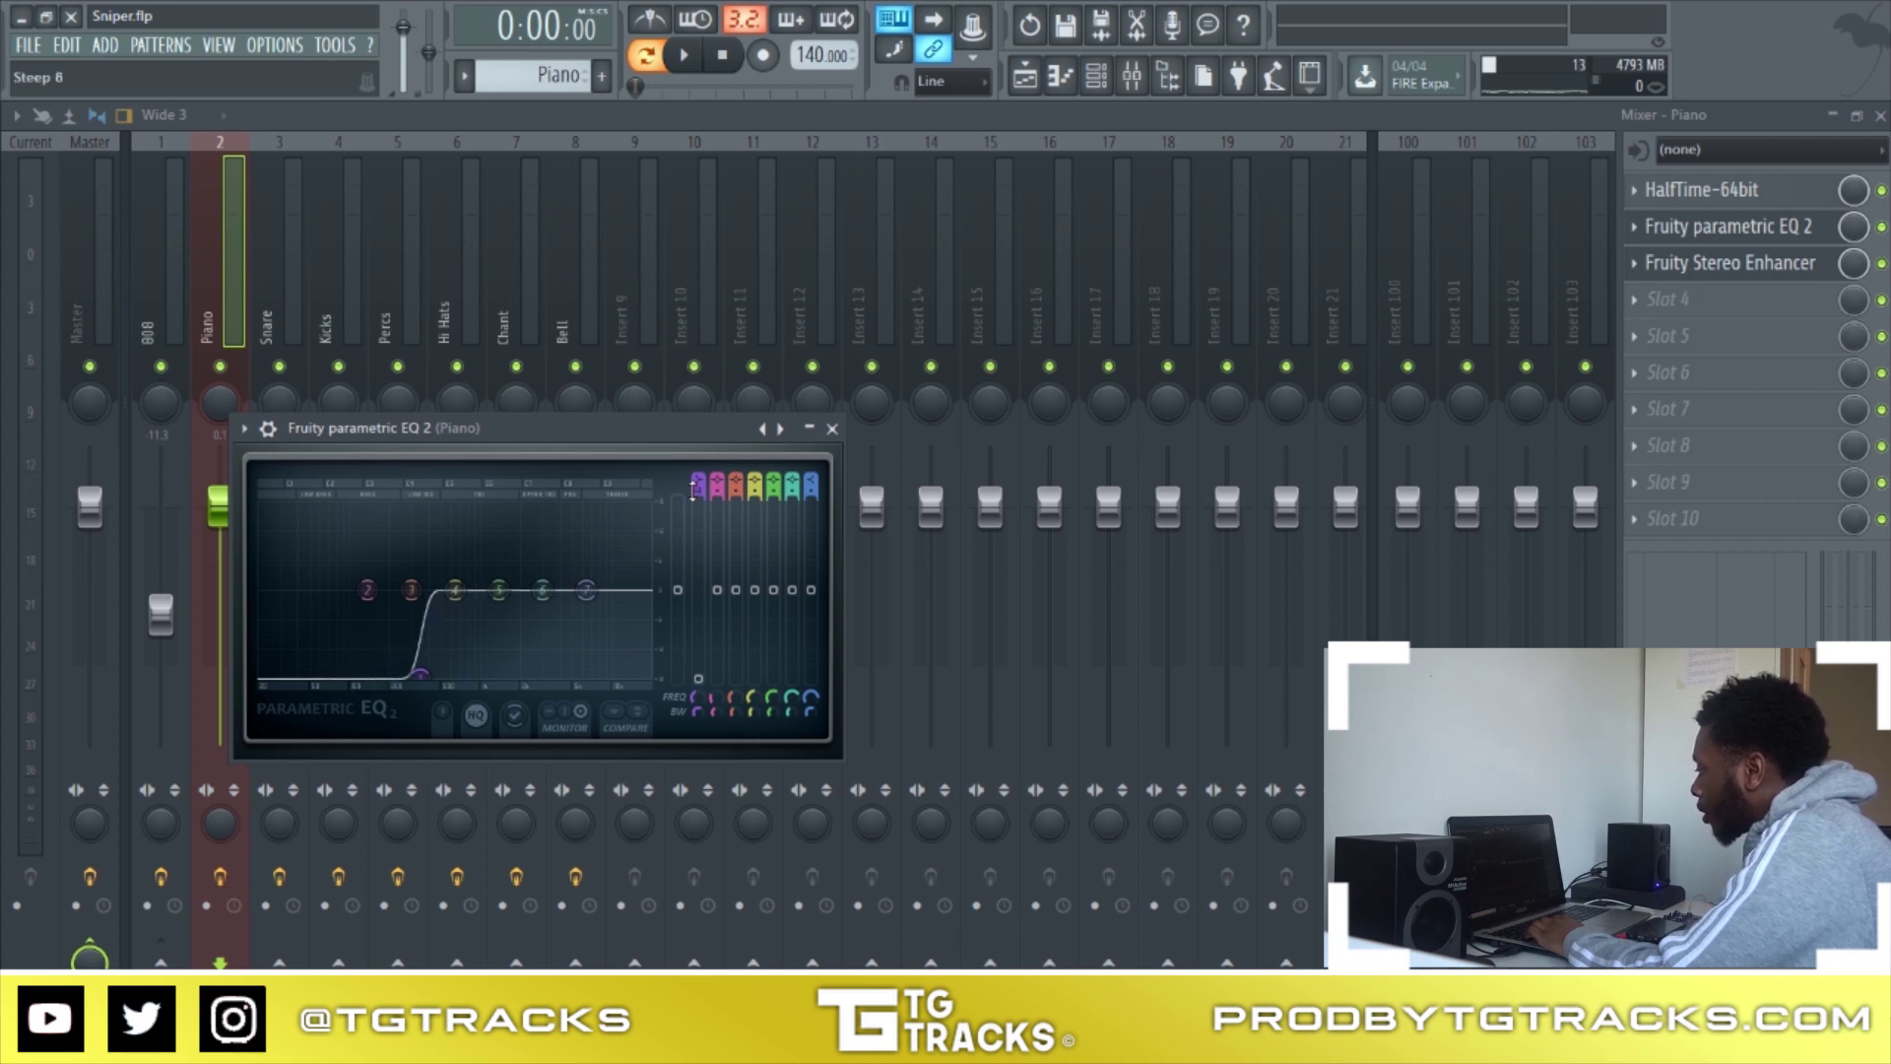
key("space")
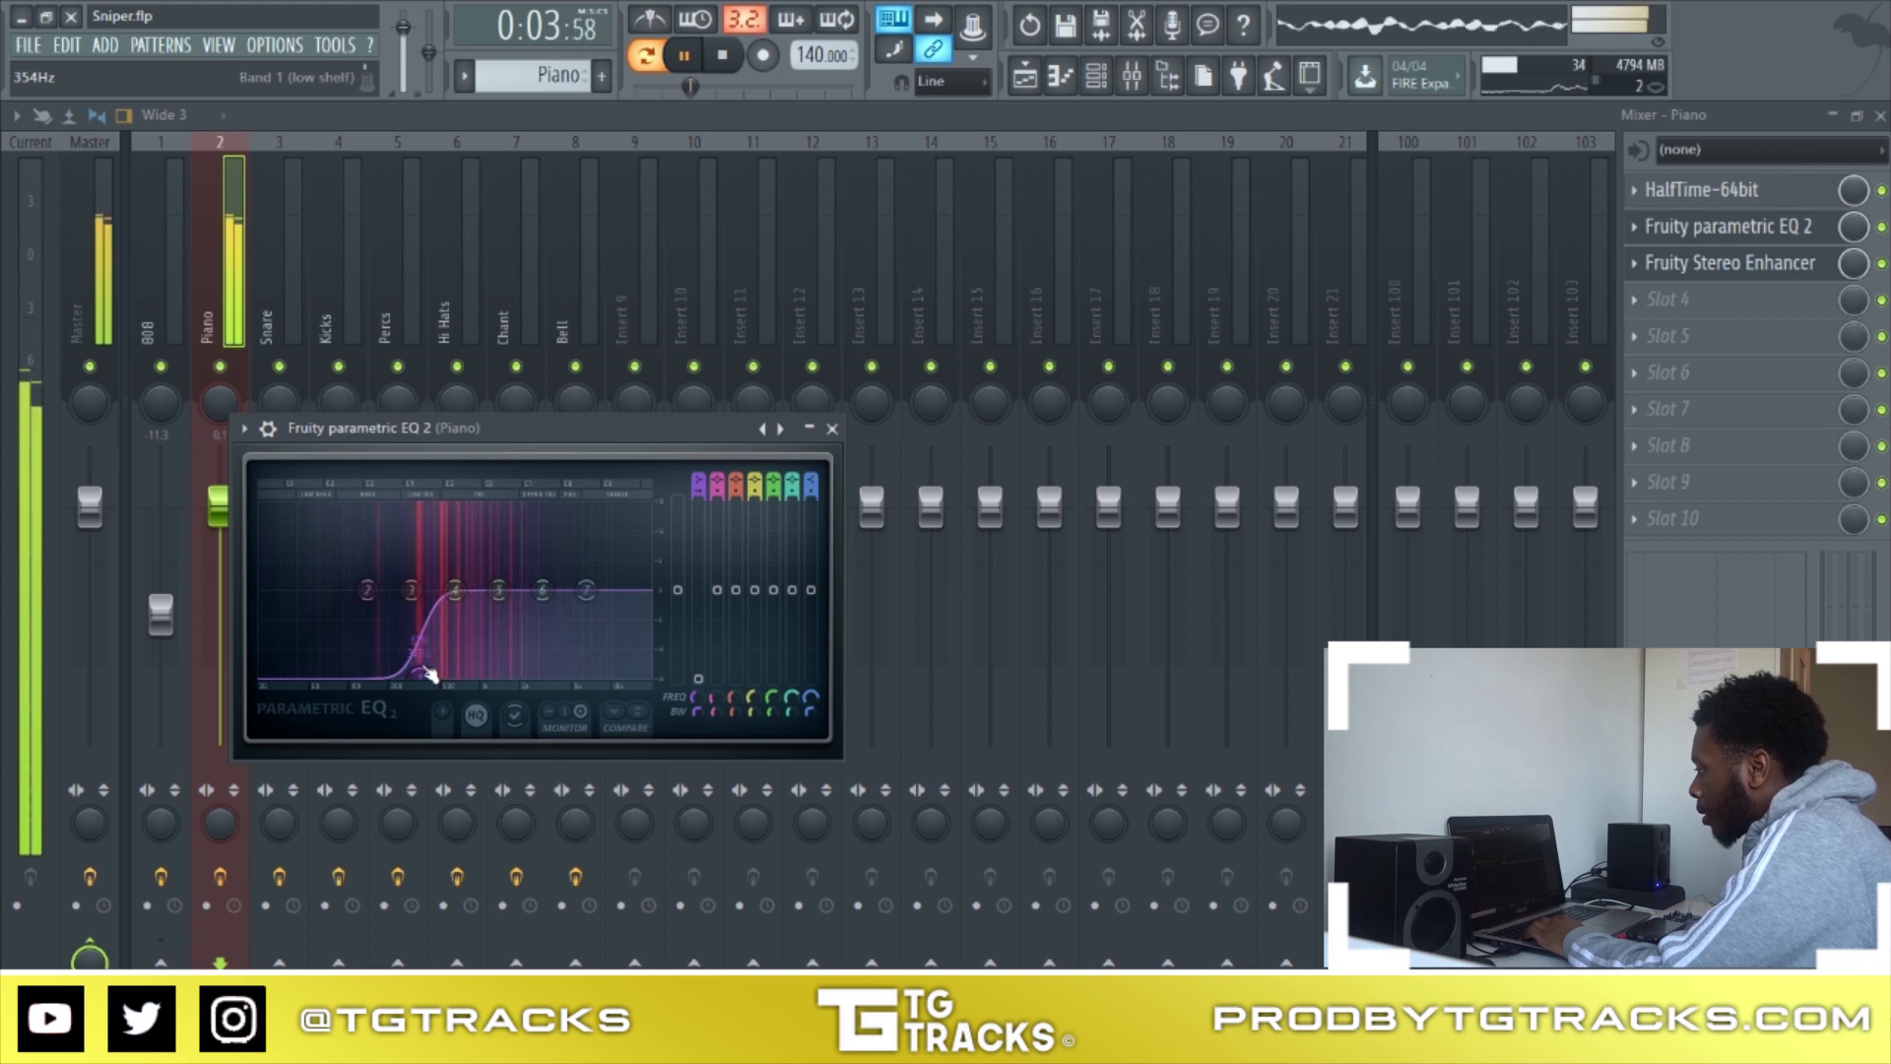
key("space")
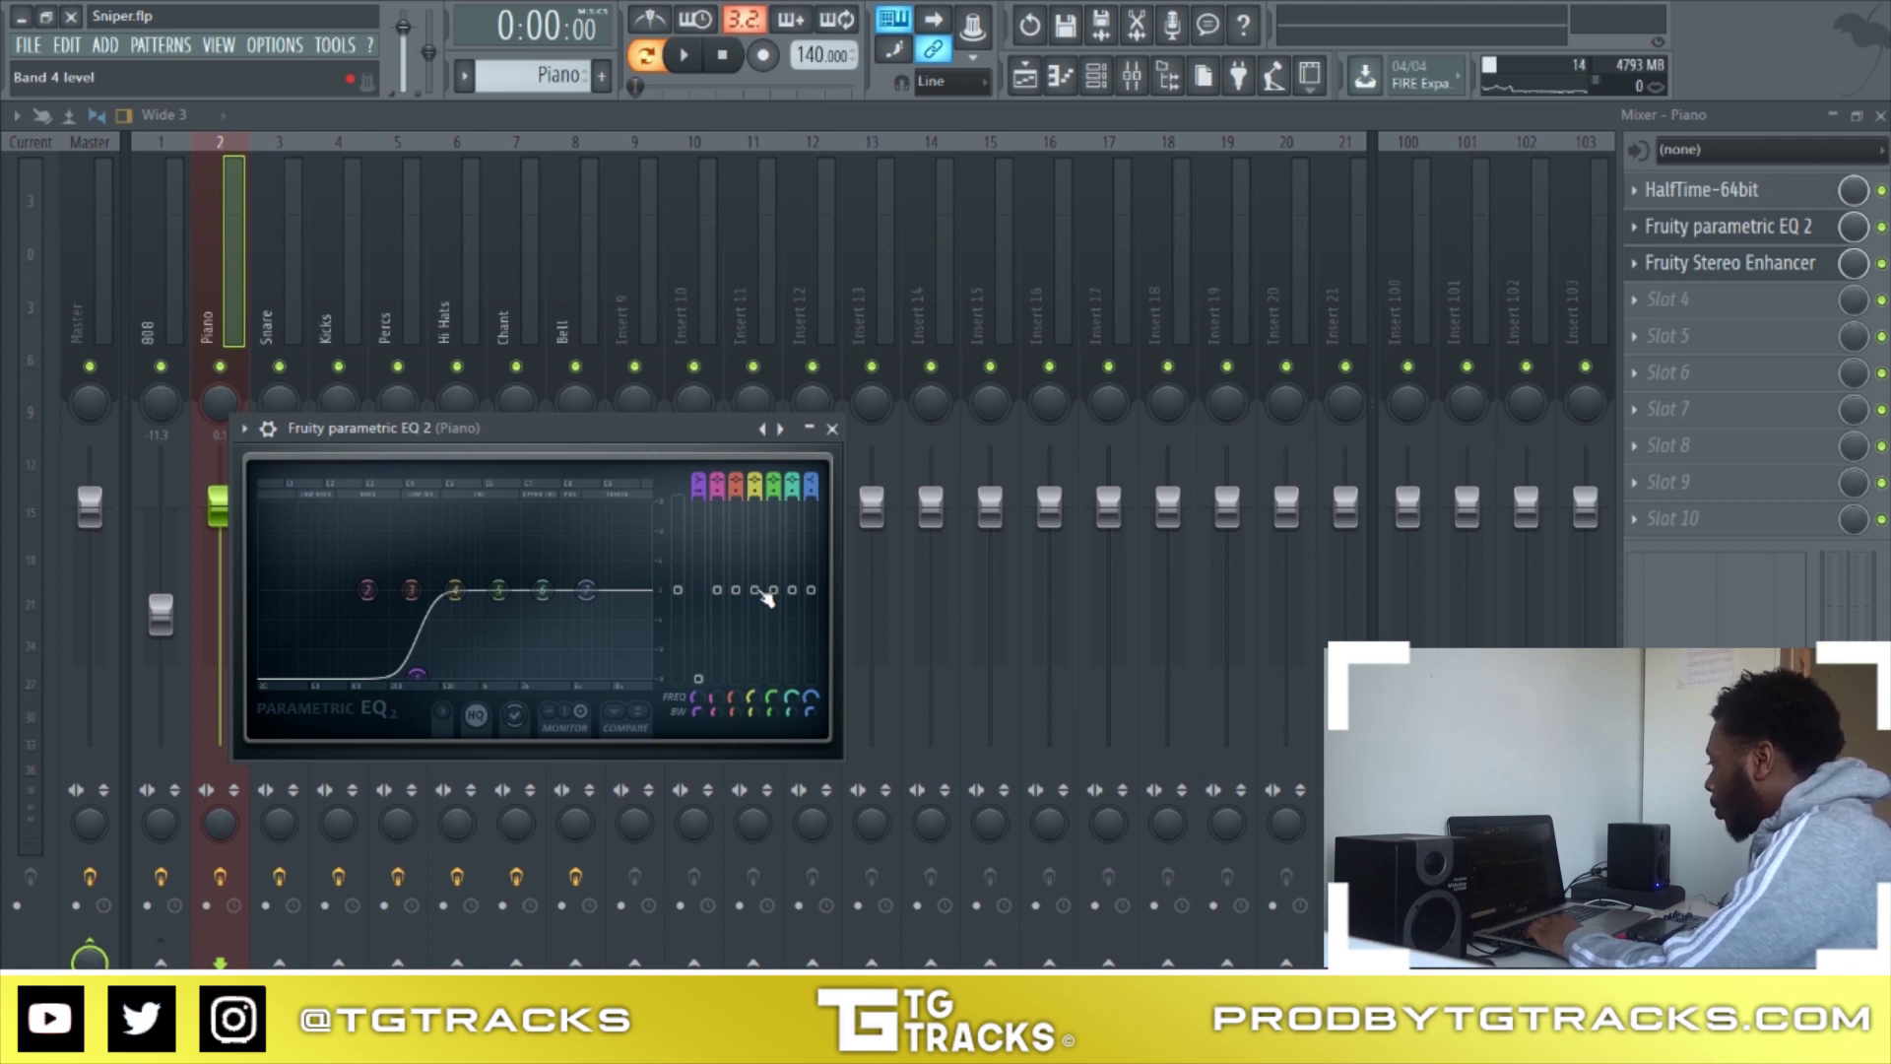
Boost EQ band 4 to 18 dB, narrow its width to 0% and sweep its frequency upward past 785 Hz while the piano plays
left_click_drag(764, 594, 764, 500)
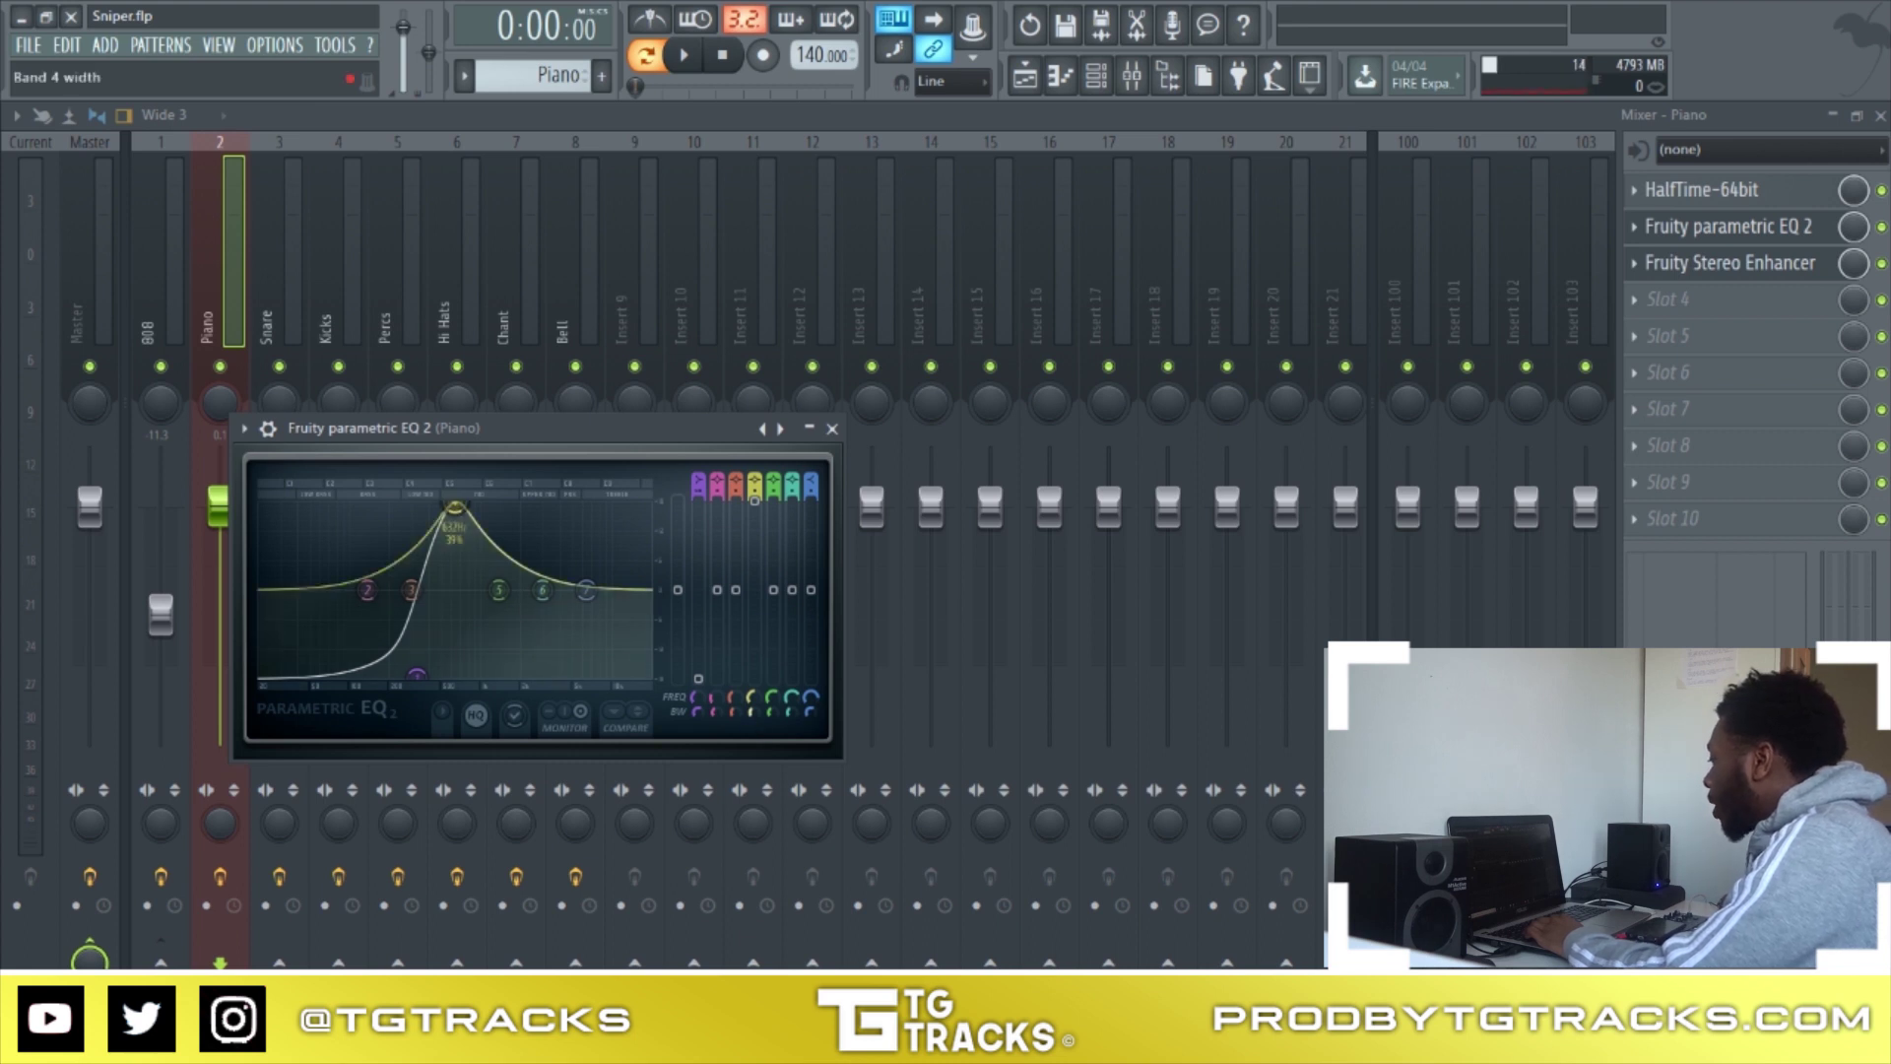
scroll(455, 506, "down", 6)
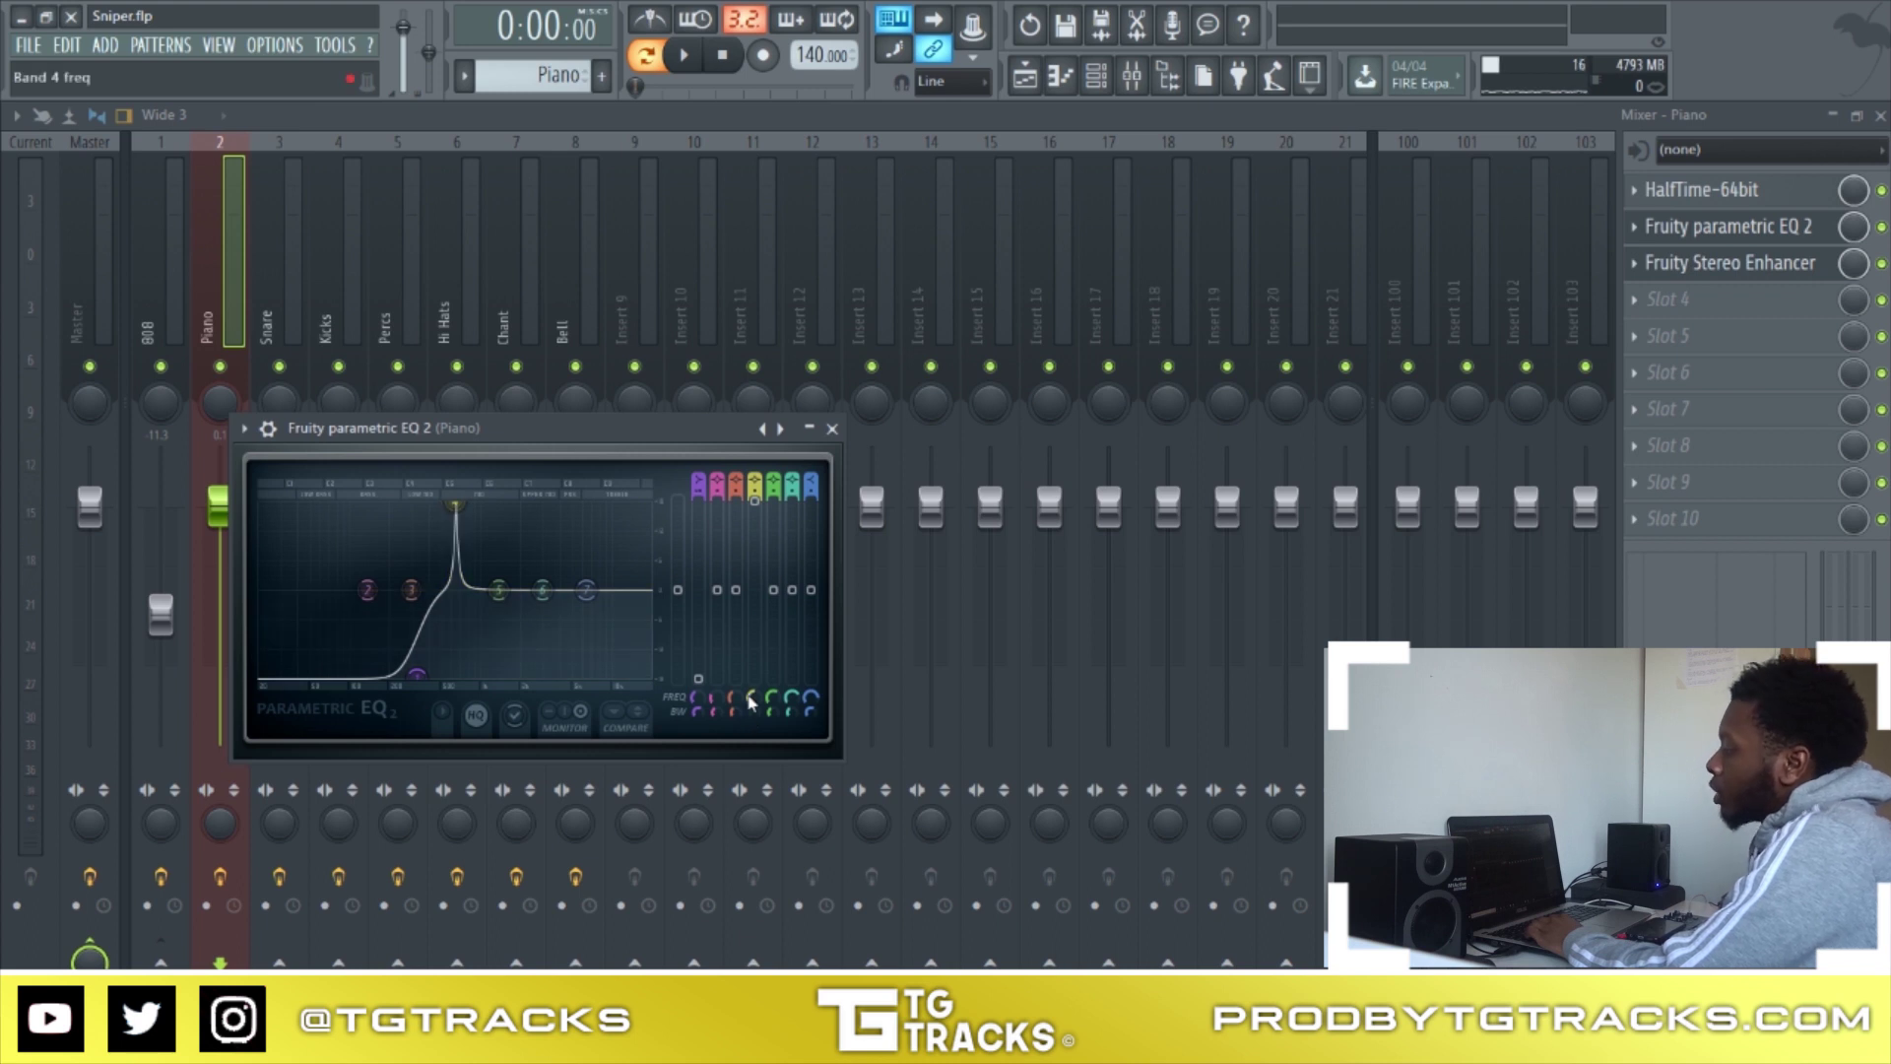
key("space")
scroll(751, 701, "down", 3)
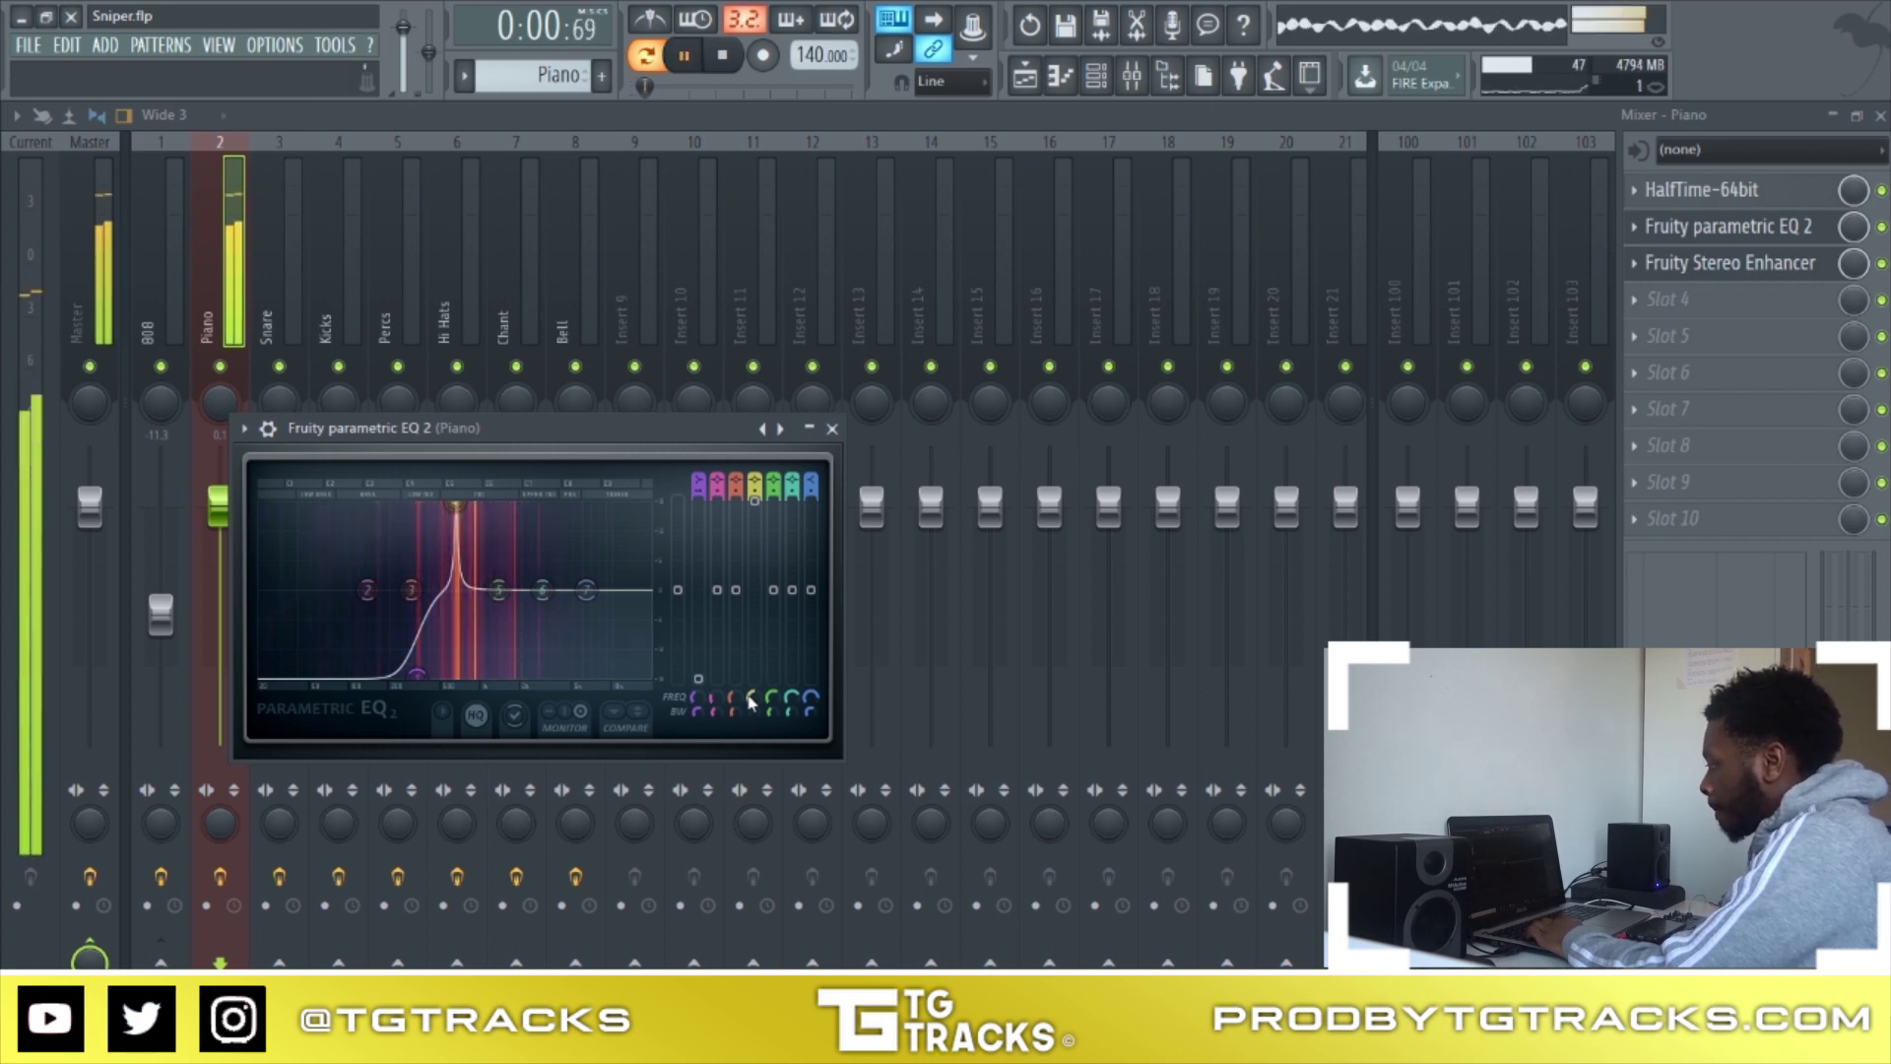
scroll(751, 701, "up", 5)
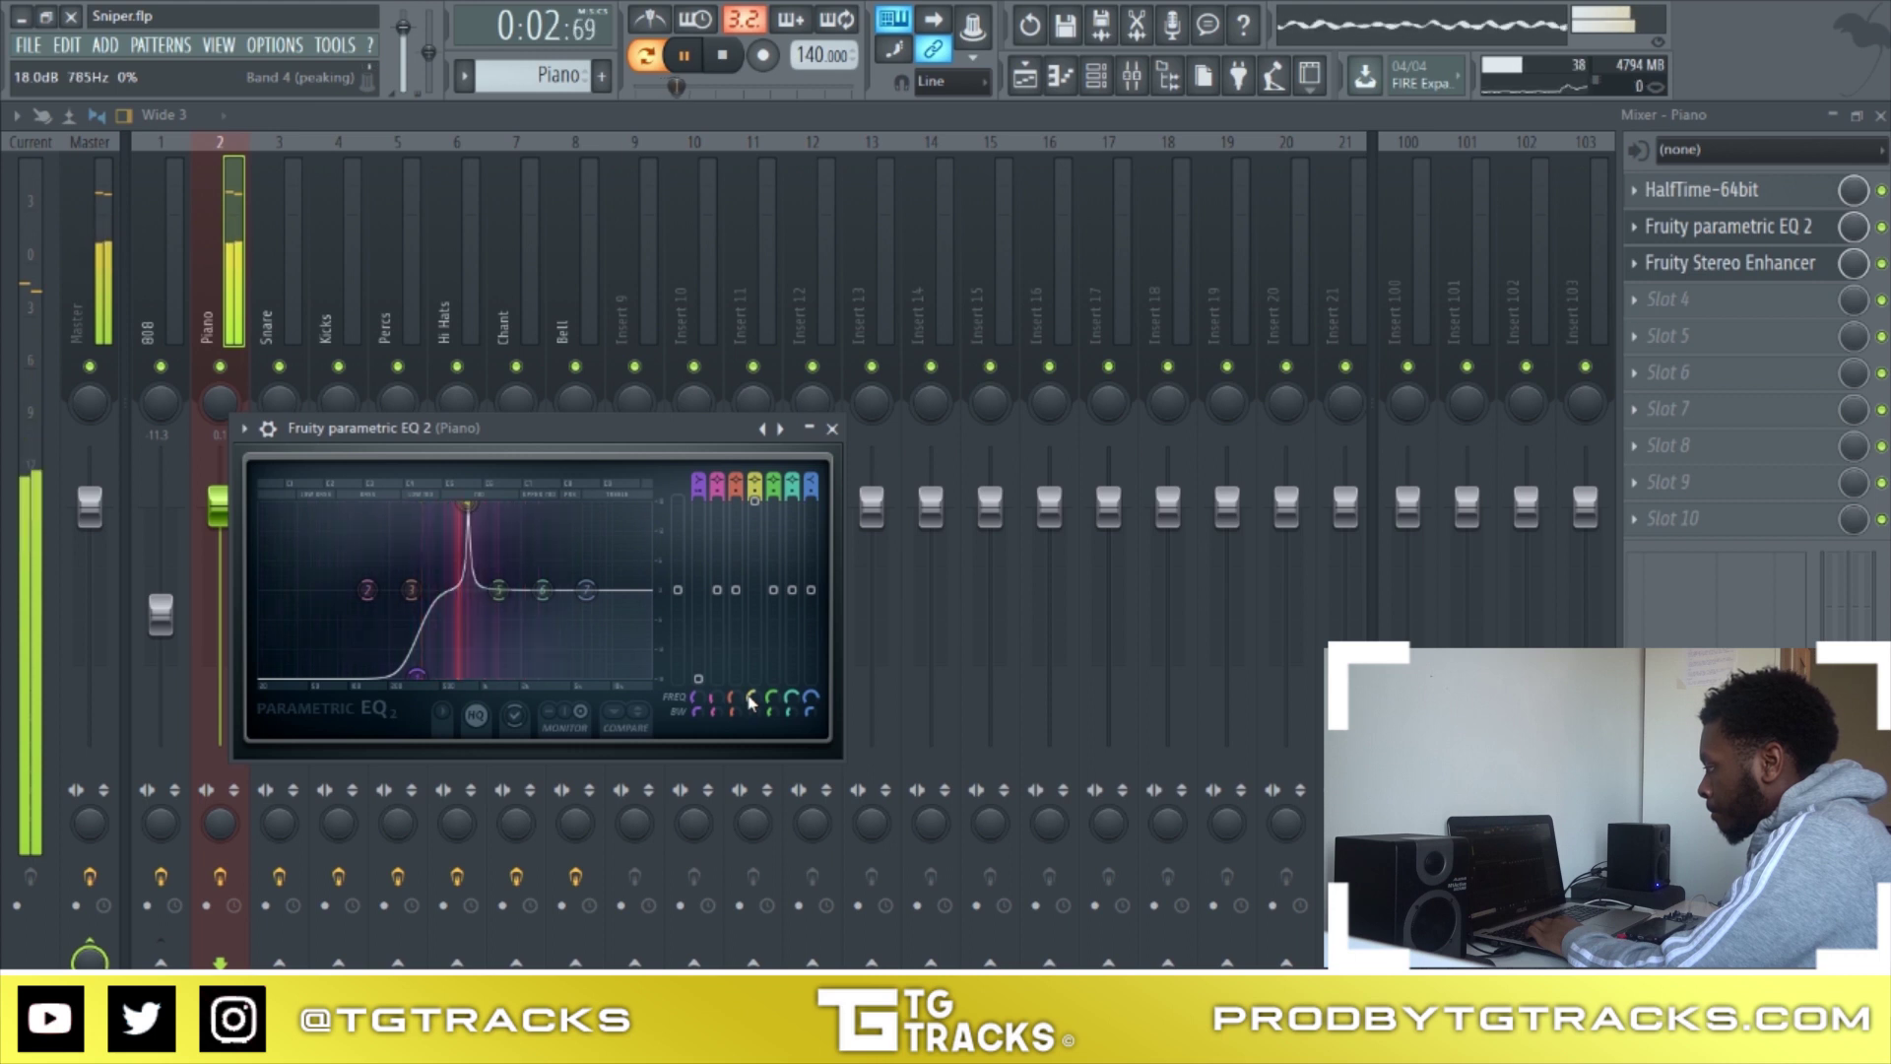
key("space")
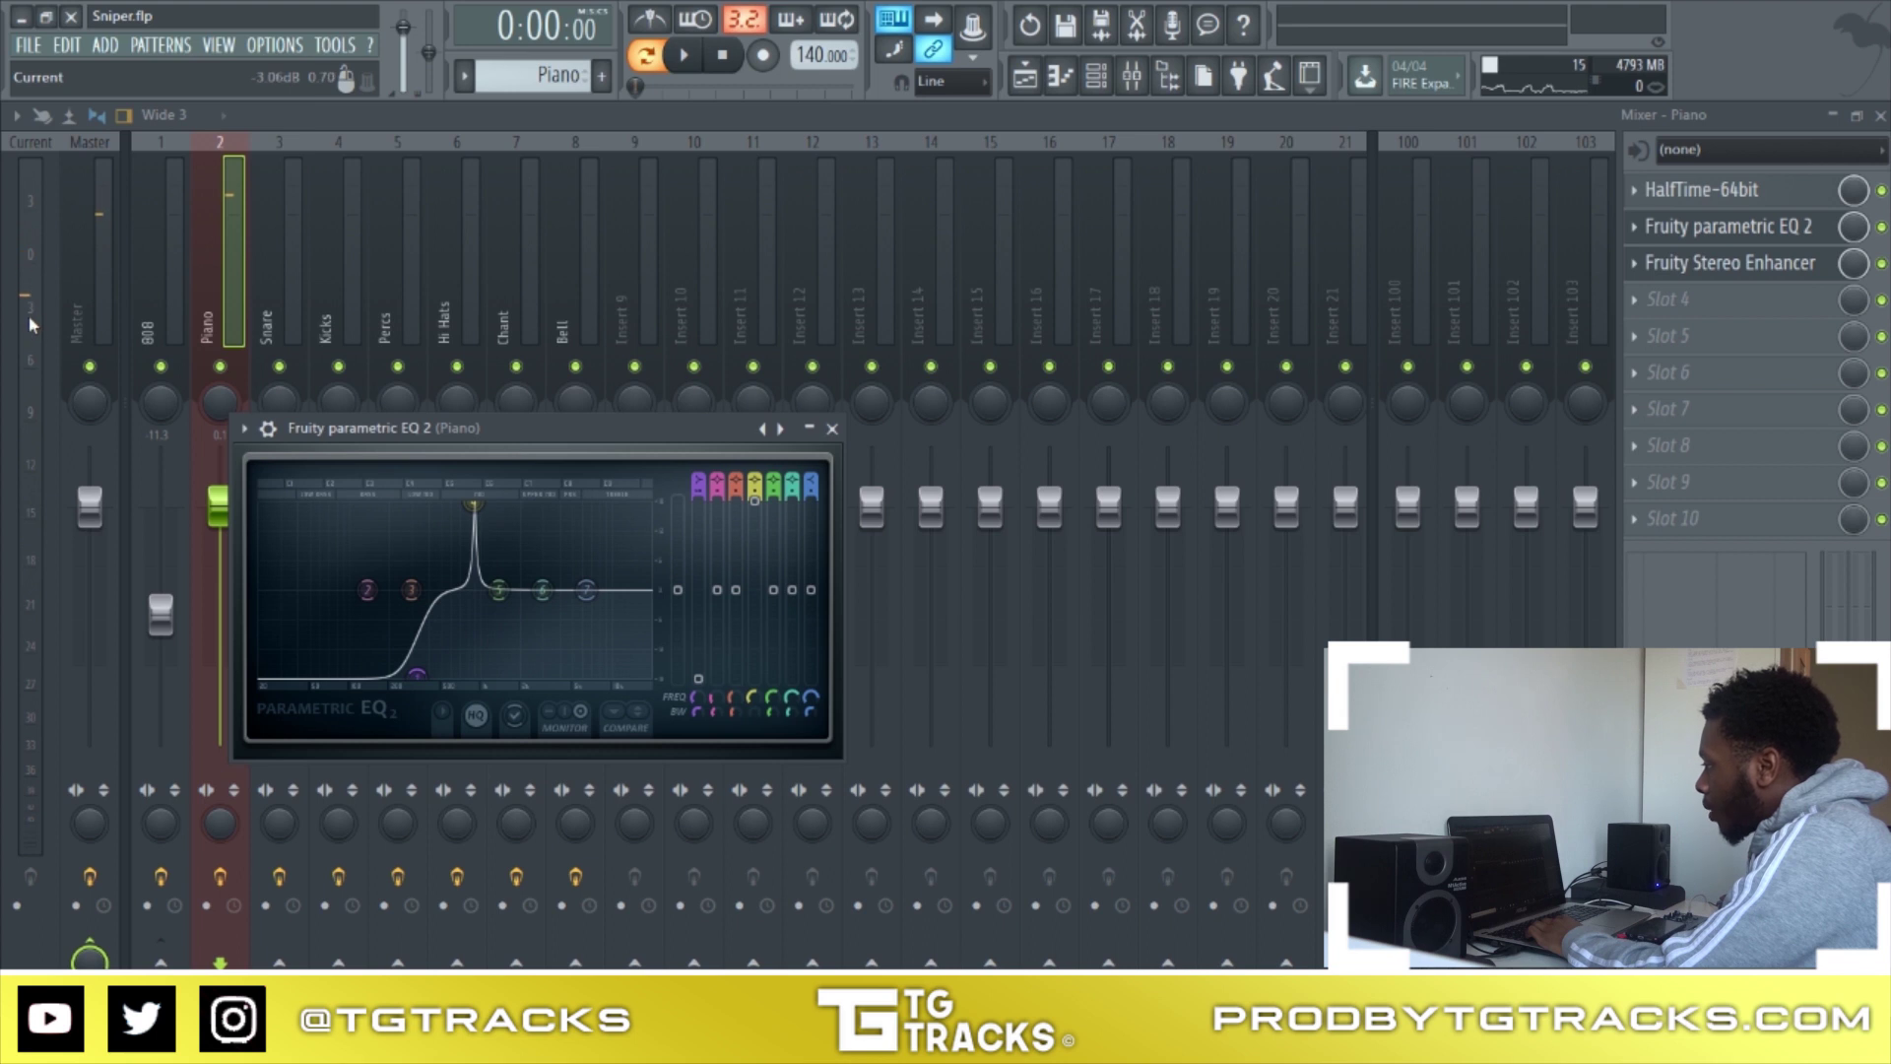
Pull EQ band 4 below zero into a narrow cut, audition the piano and save the project
left_click_drag(755, 501, 754, 632)
key("space")
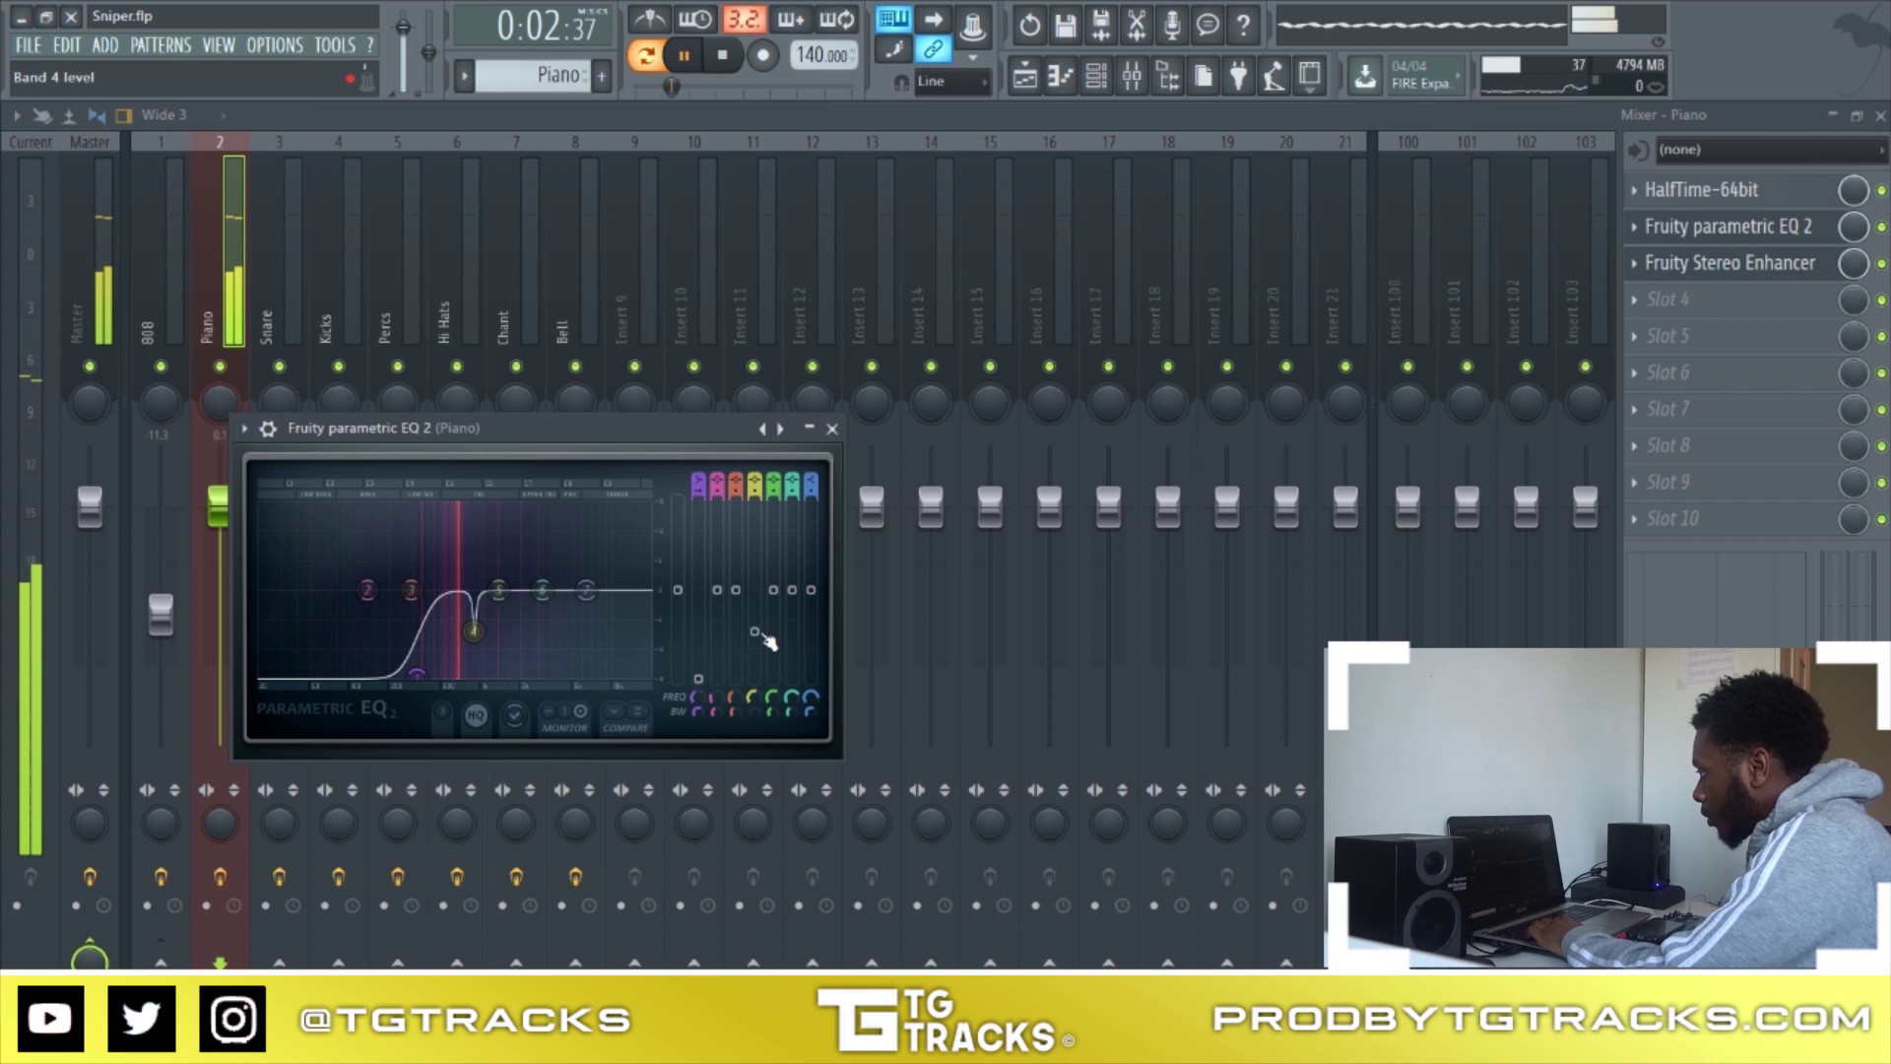
key("space")
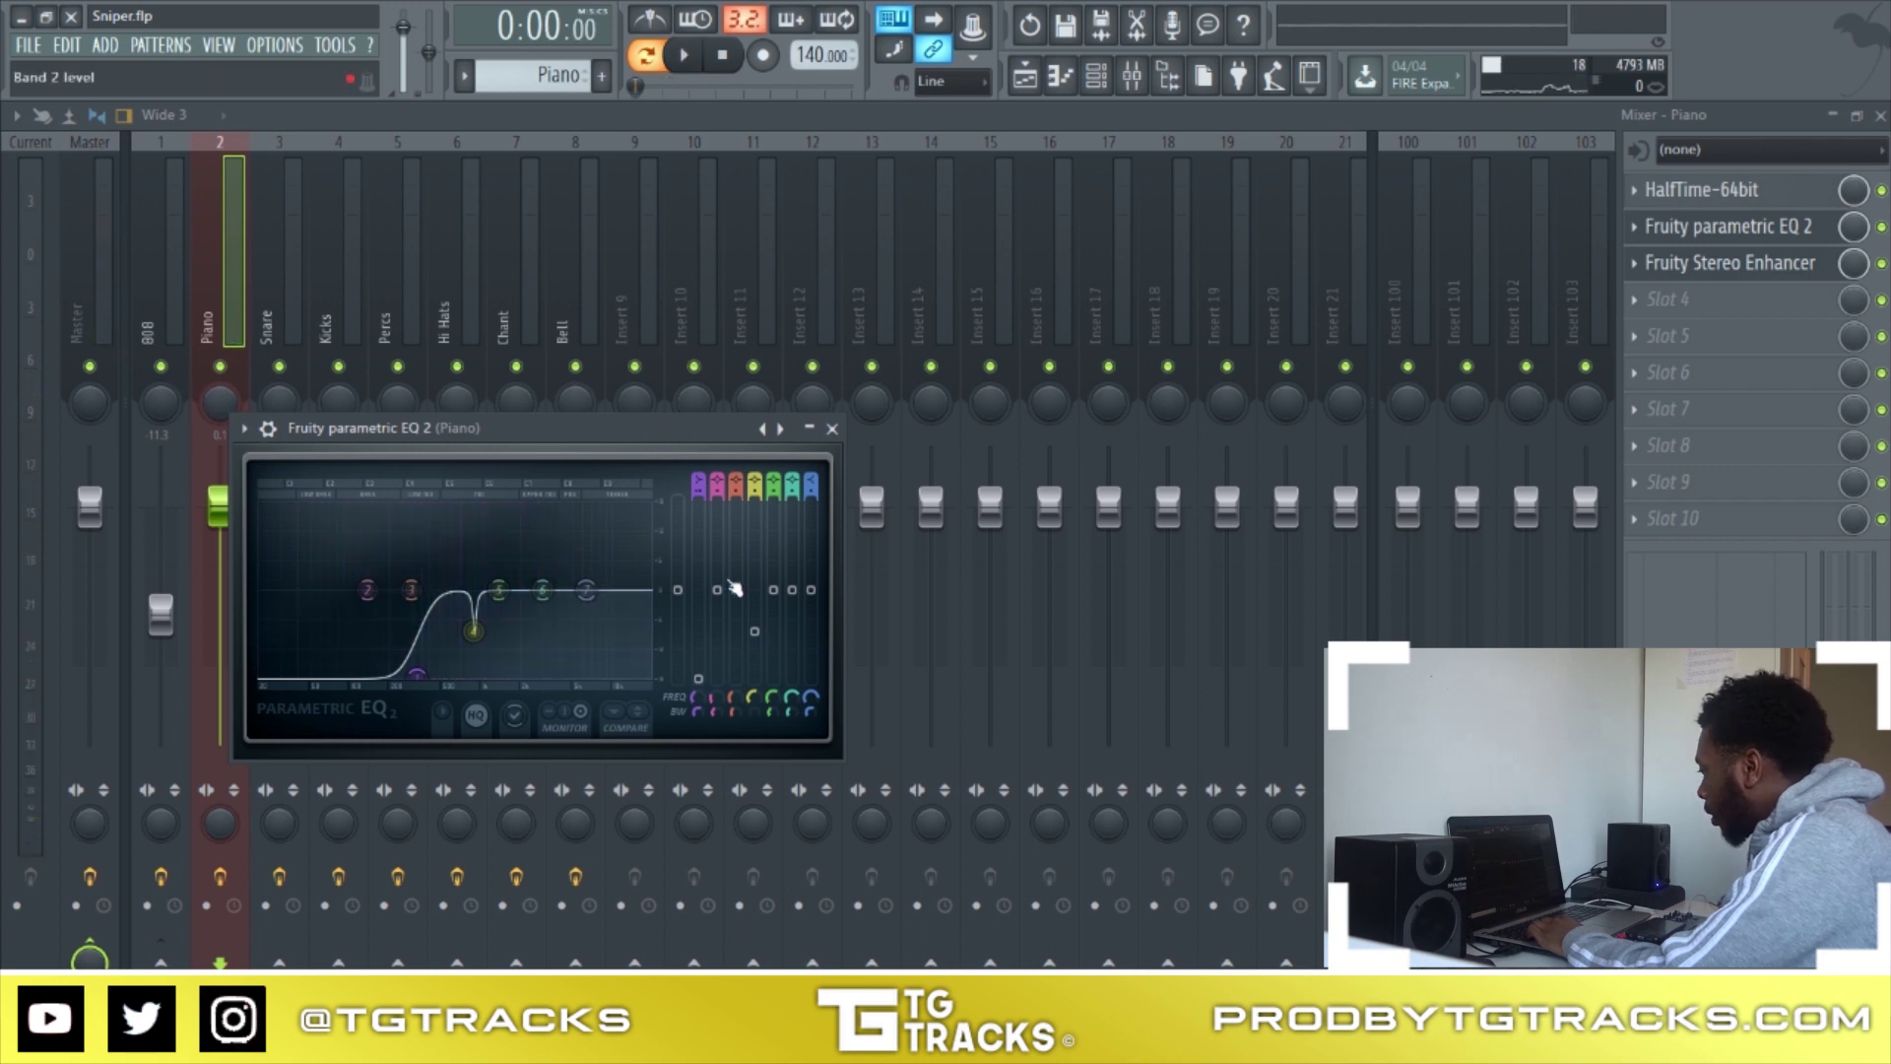
key("ctrl+s")
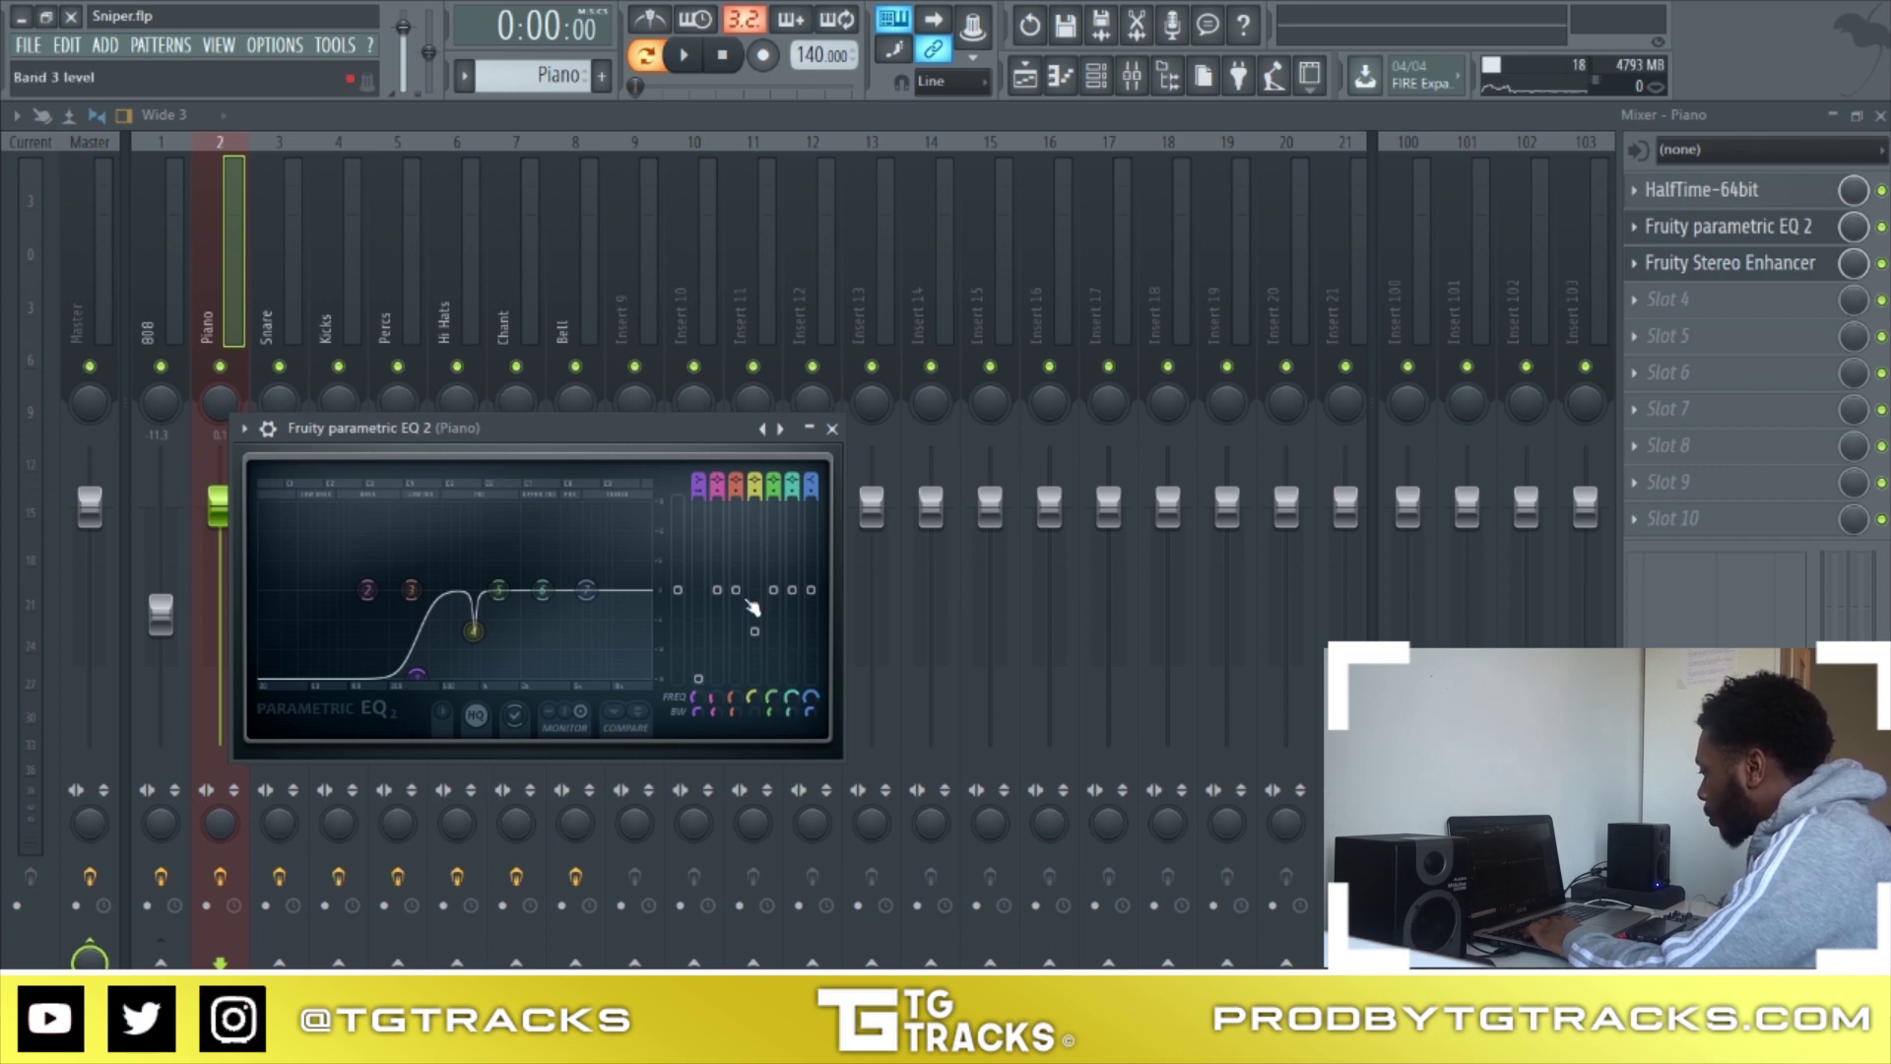
Move EQ band 3 to about 625 Hz, narrow it from a full boost and pull it down into a slight cut
scroll(738, 697, "up", 3)
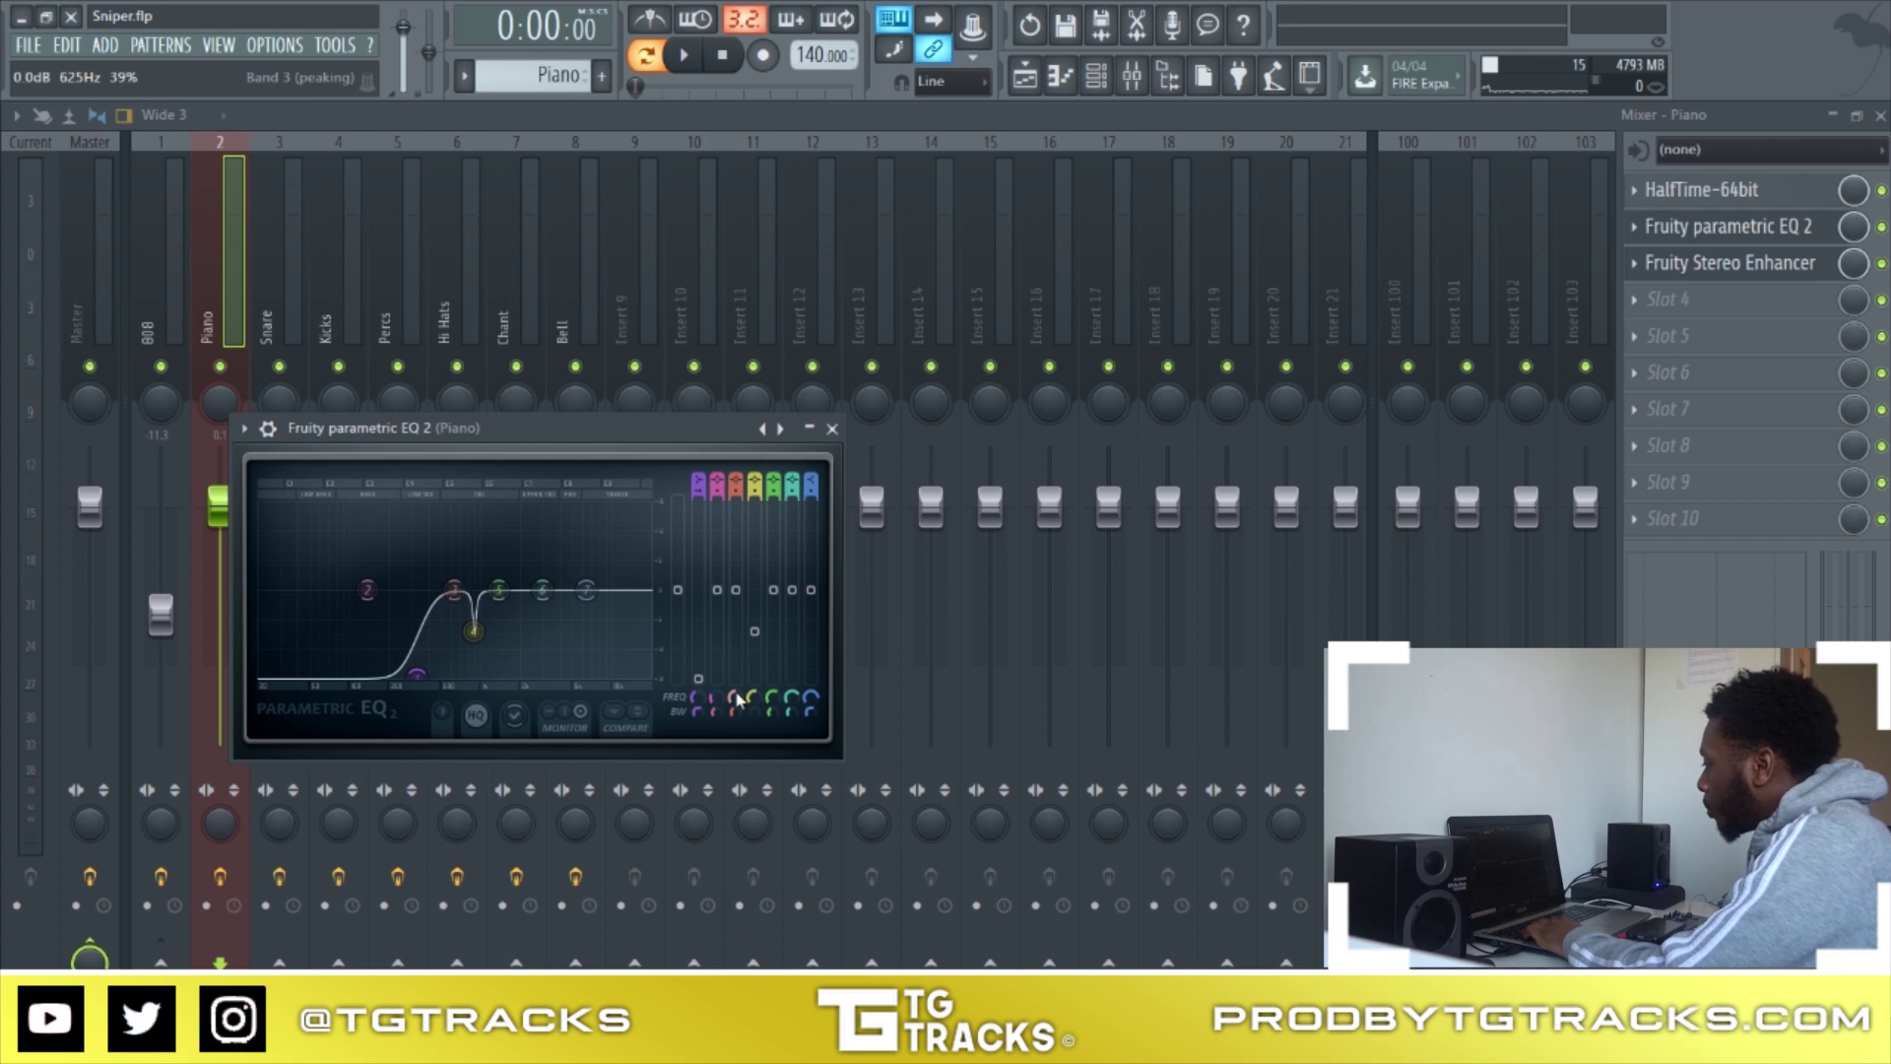
left_click_drag(747, 599, 747, 501)
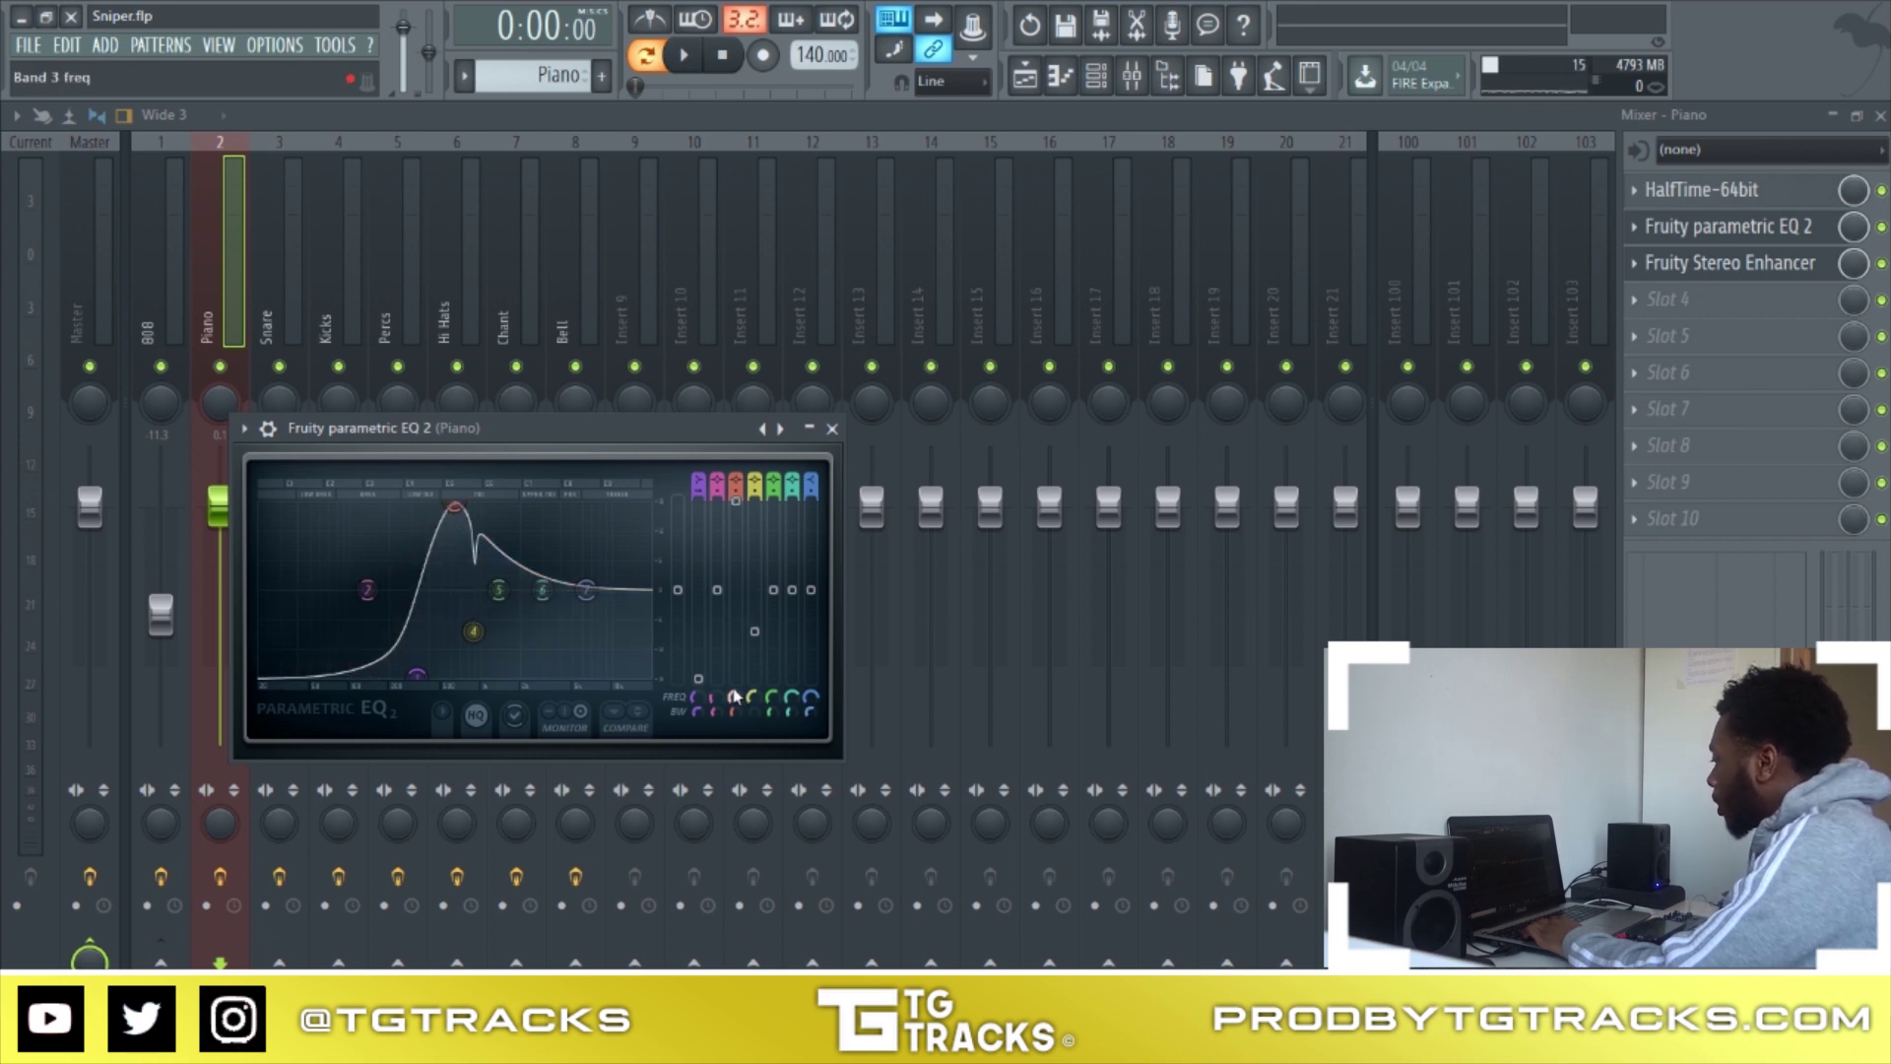
scroll(735, 711, "down", 10)
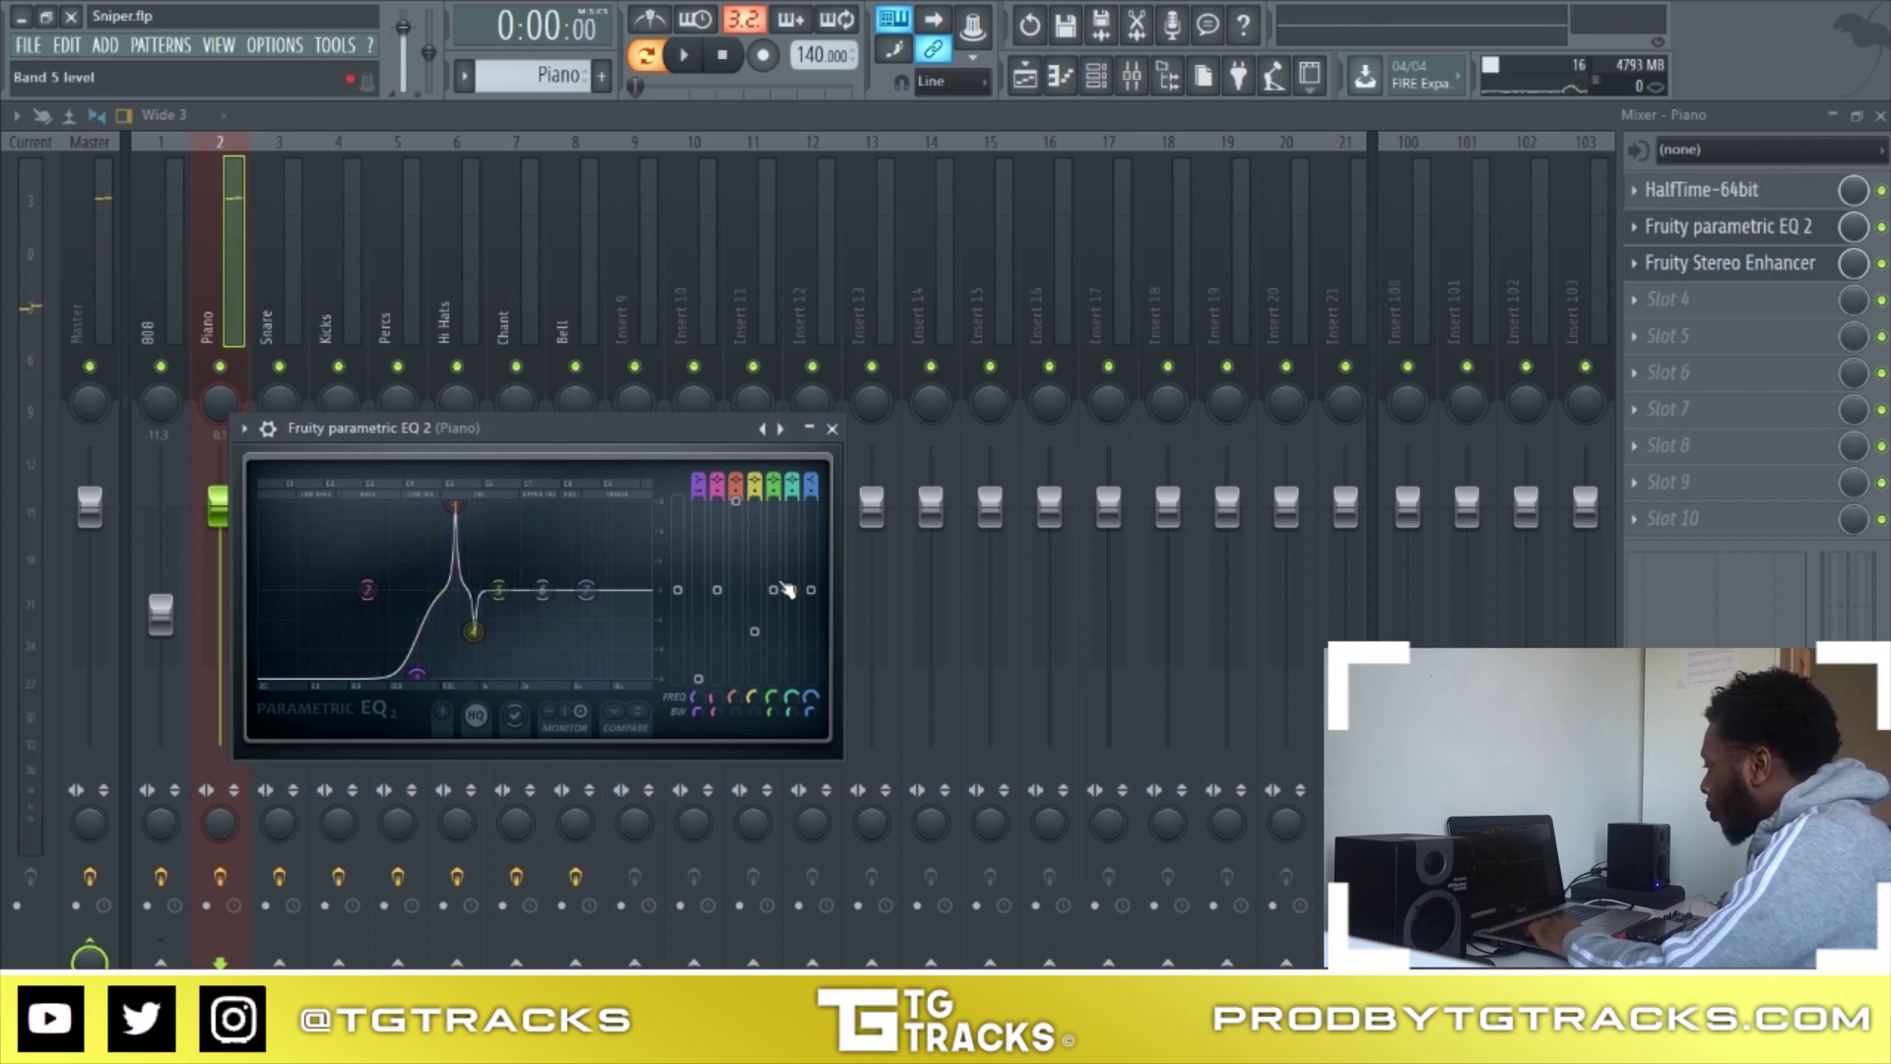
left_click_drag(743, 512, 736, 608)
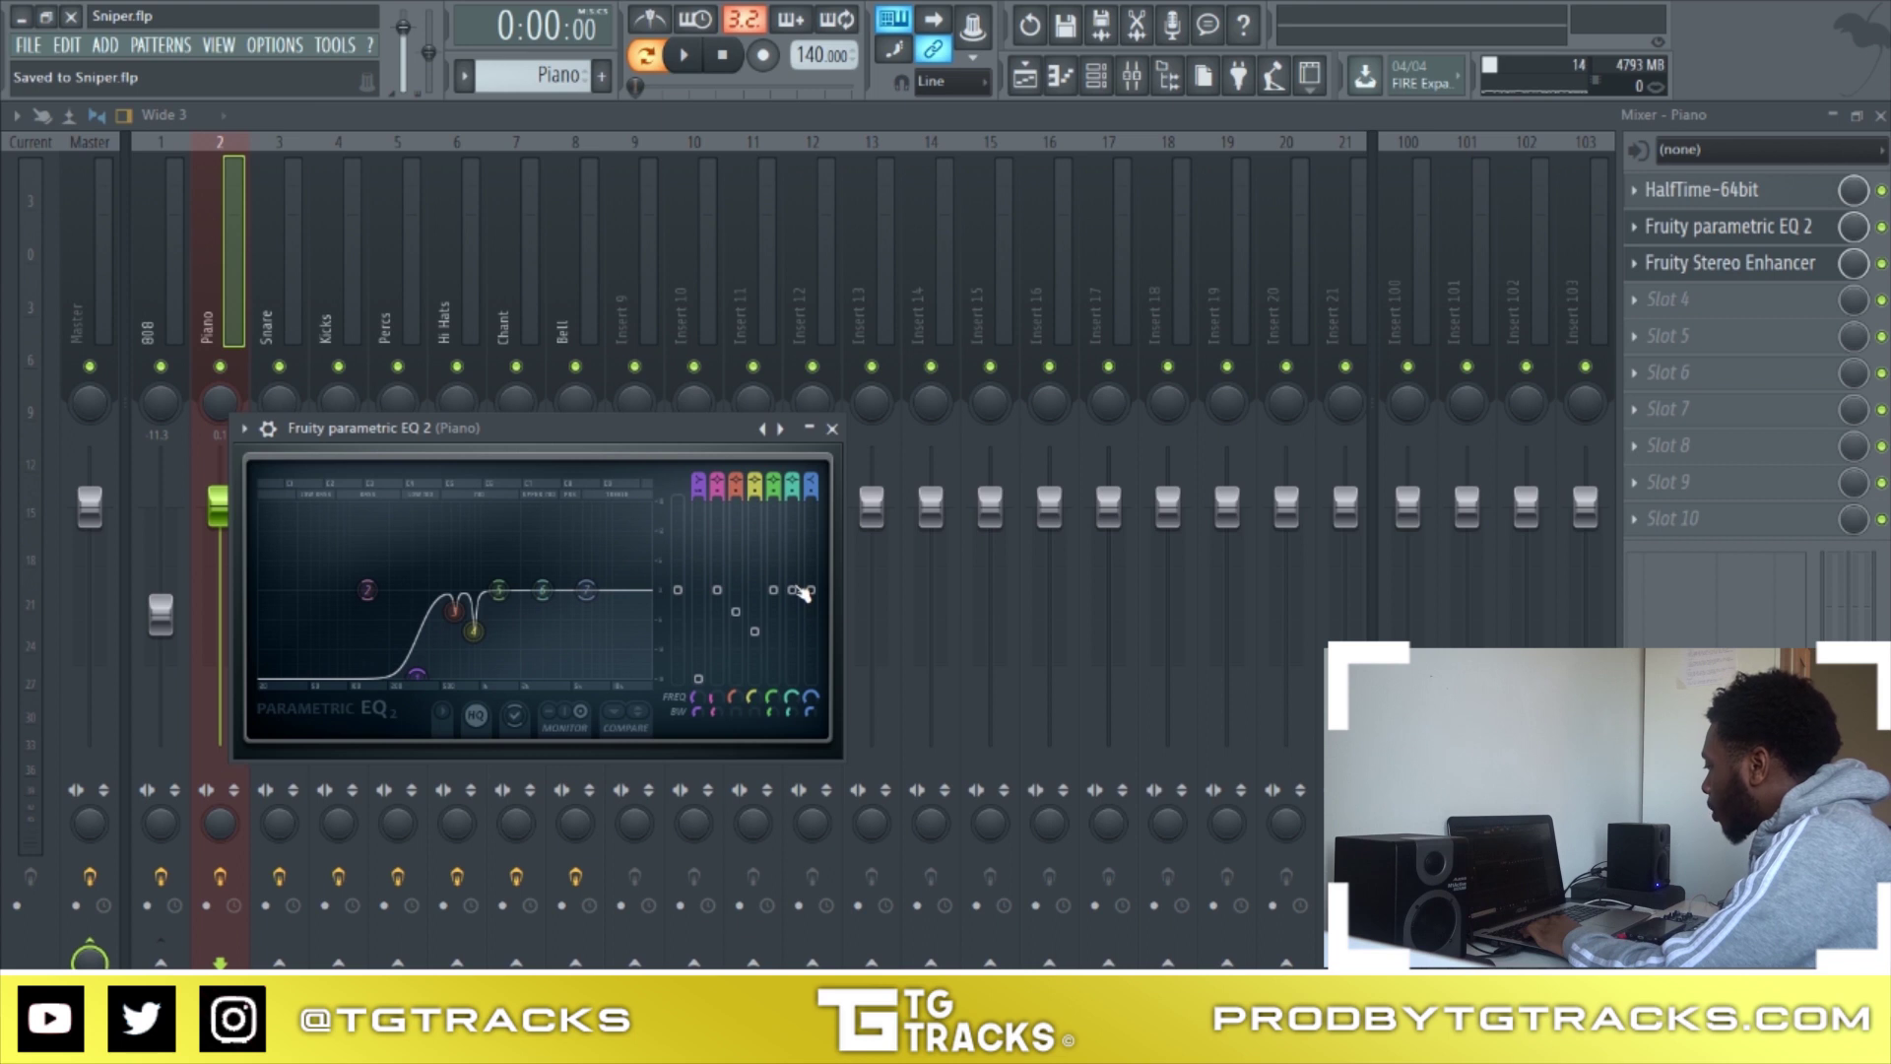
Gently boost EQ bands 6 and 7 to lift the piano's highs, briefly trying a tall narrow peak on band 6
scroll(800, 590, "up", 3)
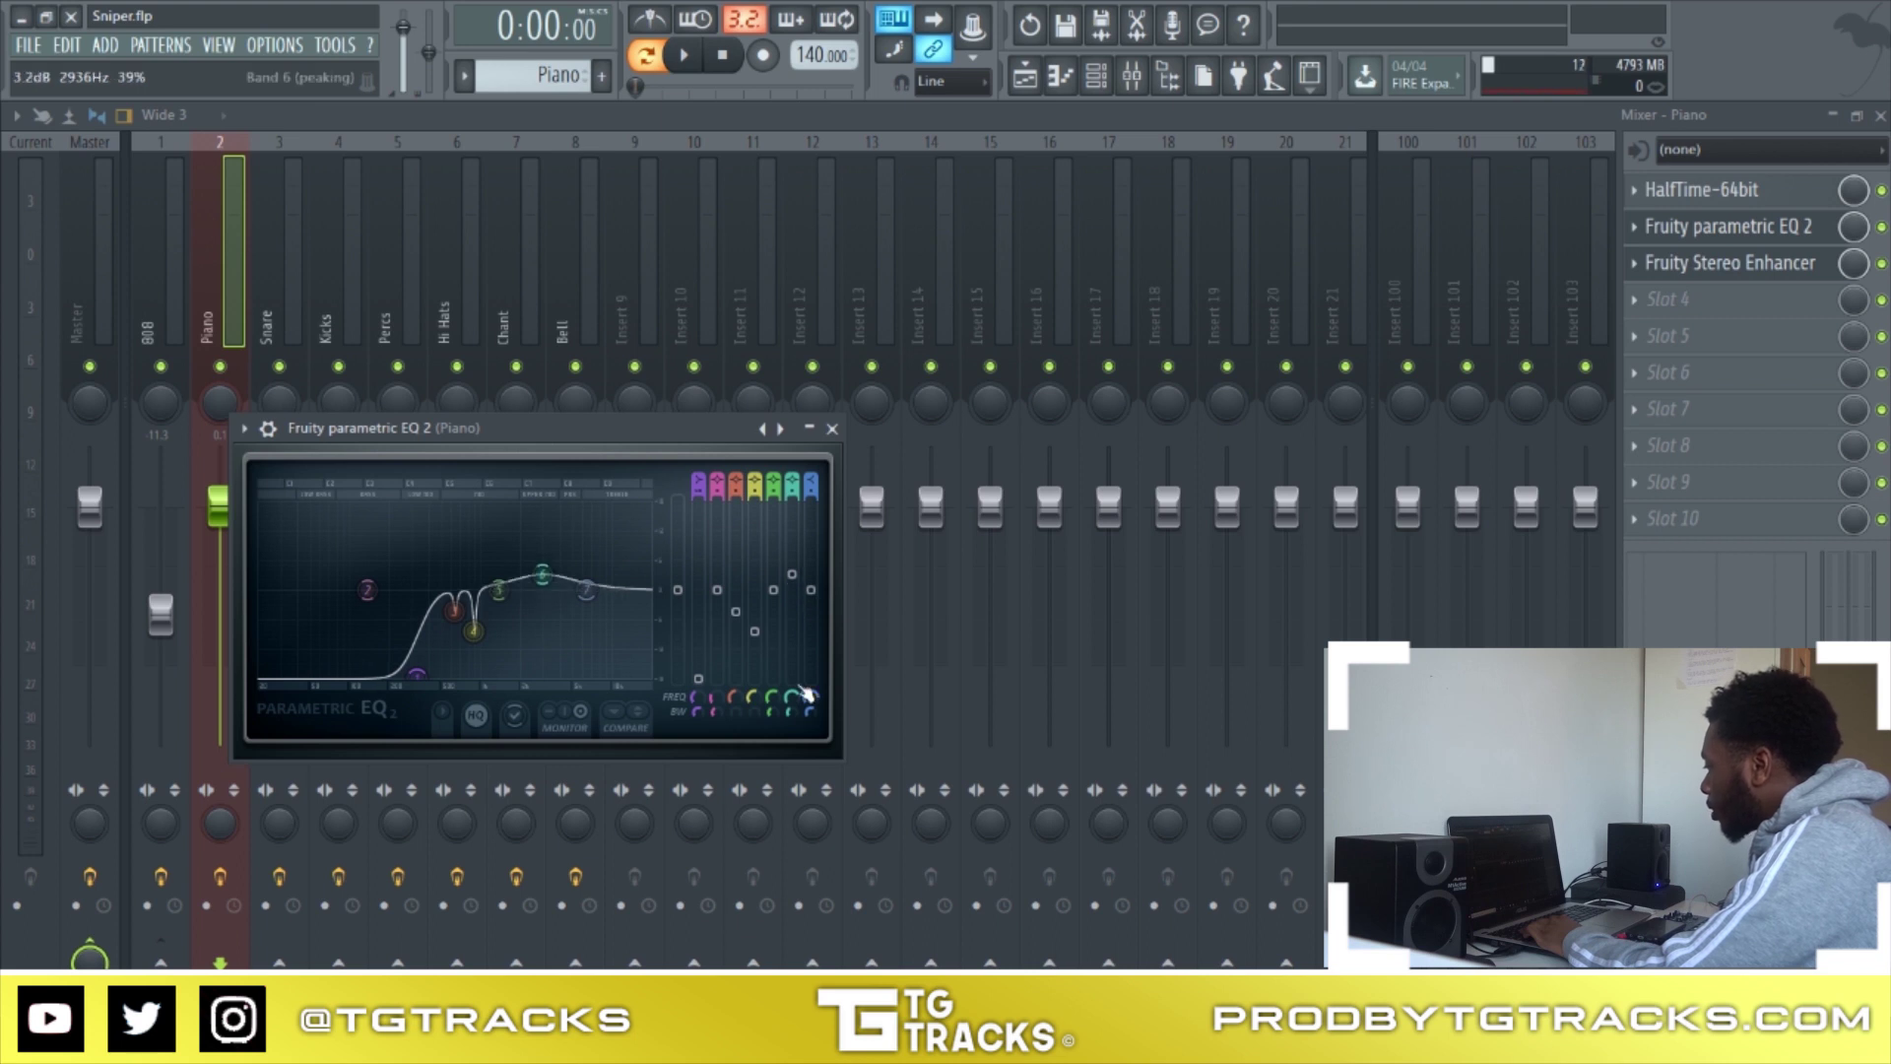
mouse_move(789, 713)
left_mouse_down()
mouse_move(789, 684)
mouse_move(789, 713)
left_mouse_up()
left_click_drag(792, 573, 792, 524)
scroll(800, 535, "up", 5)
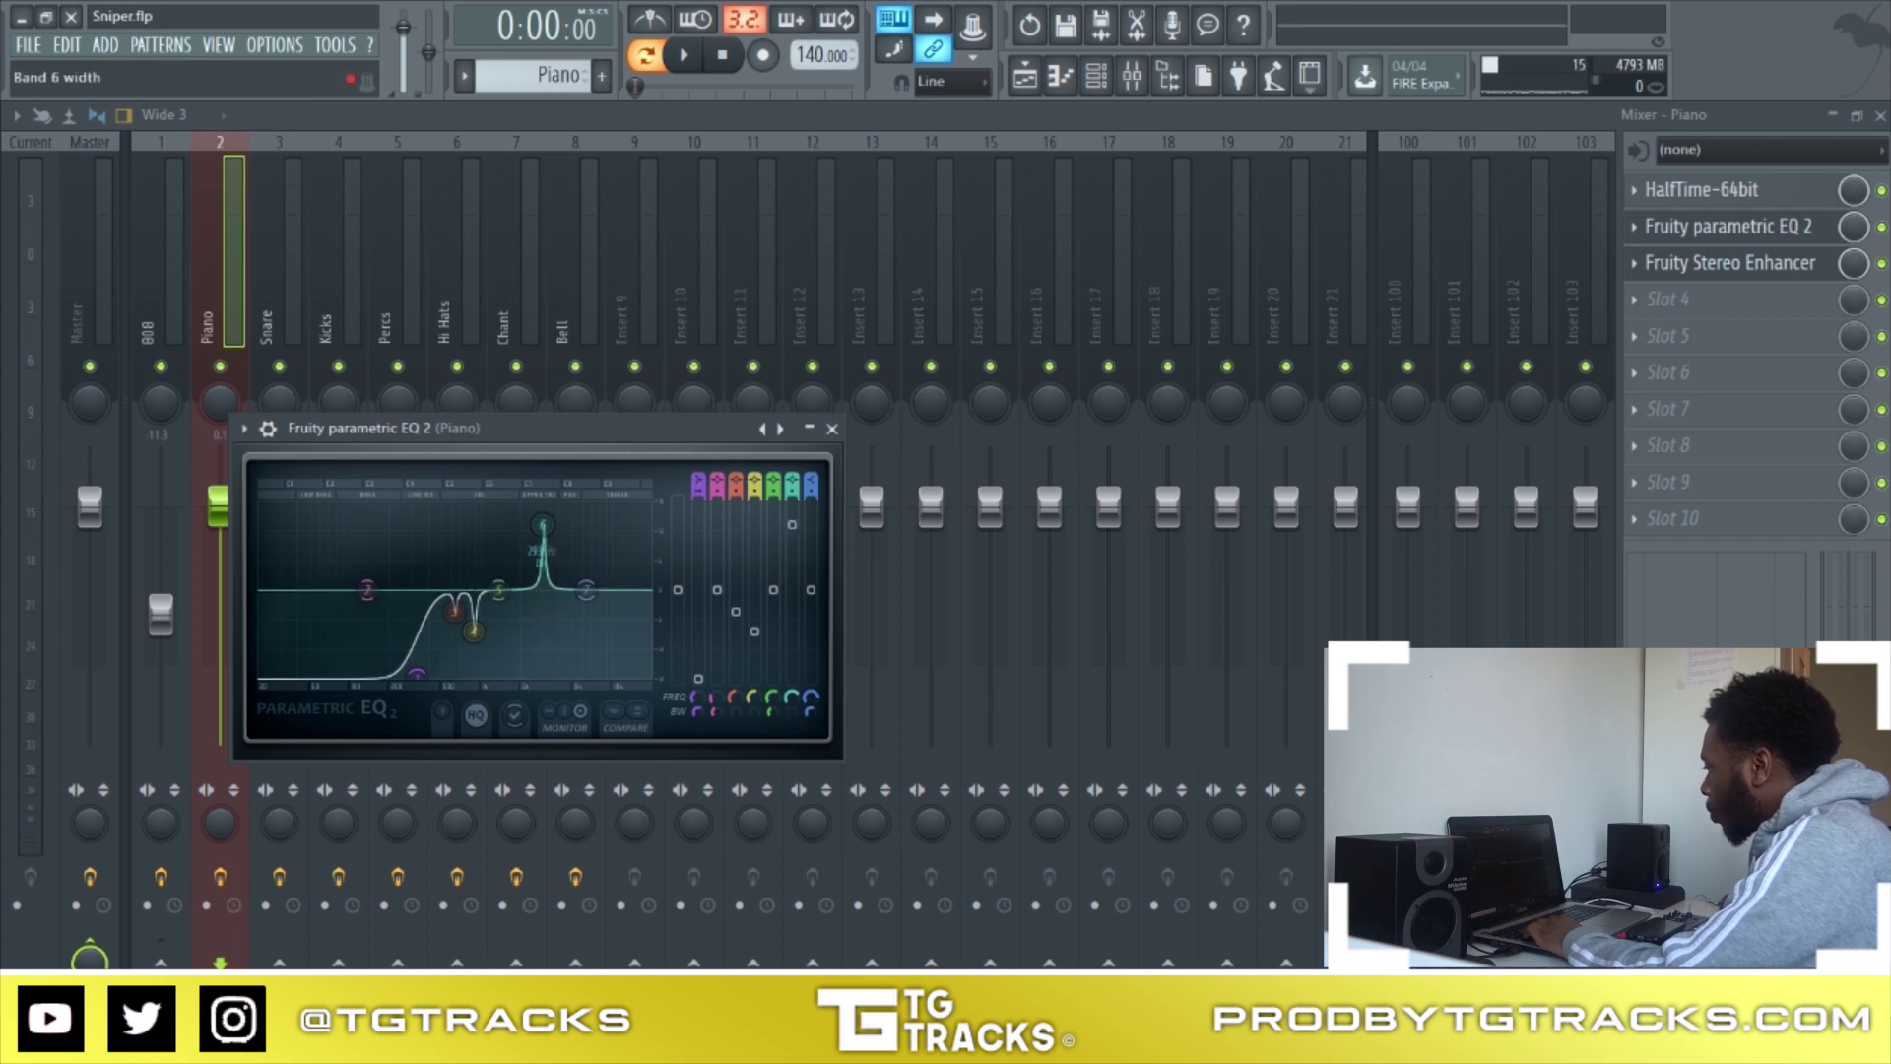
mouse_move(800, 534)
left_mouse_down()
mouse_move(799, 586)
mouse_move(811, 569)
left_mouse_up()
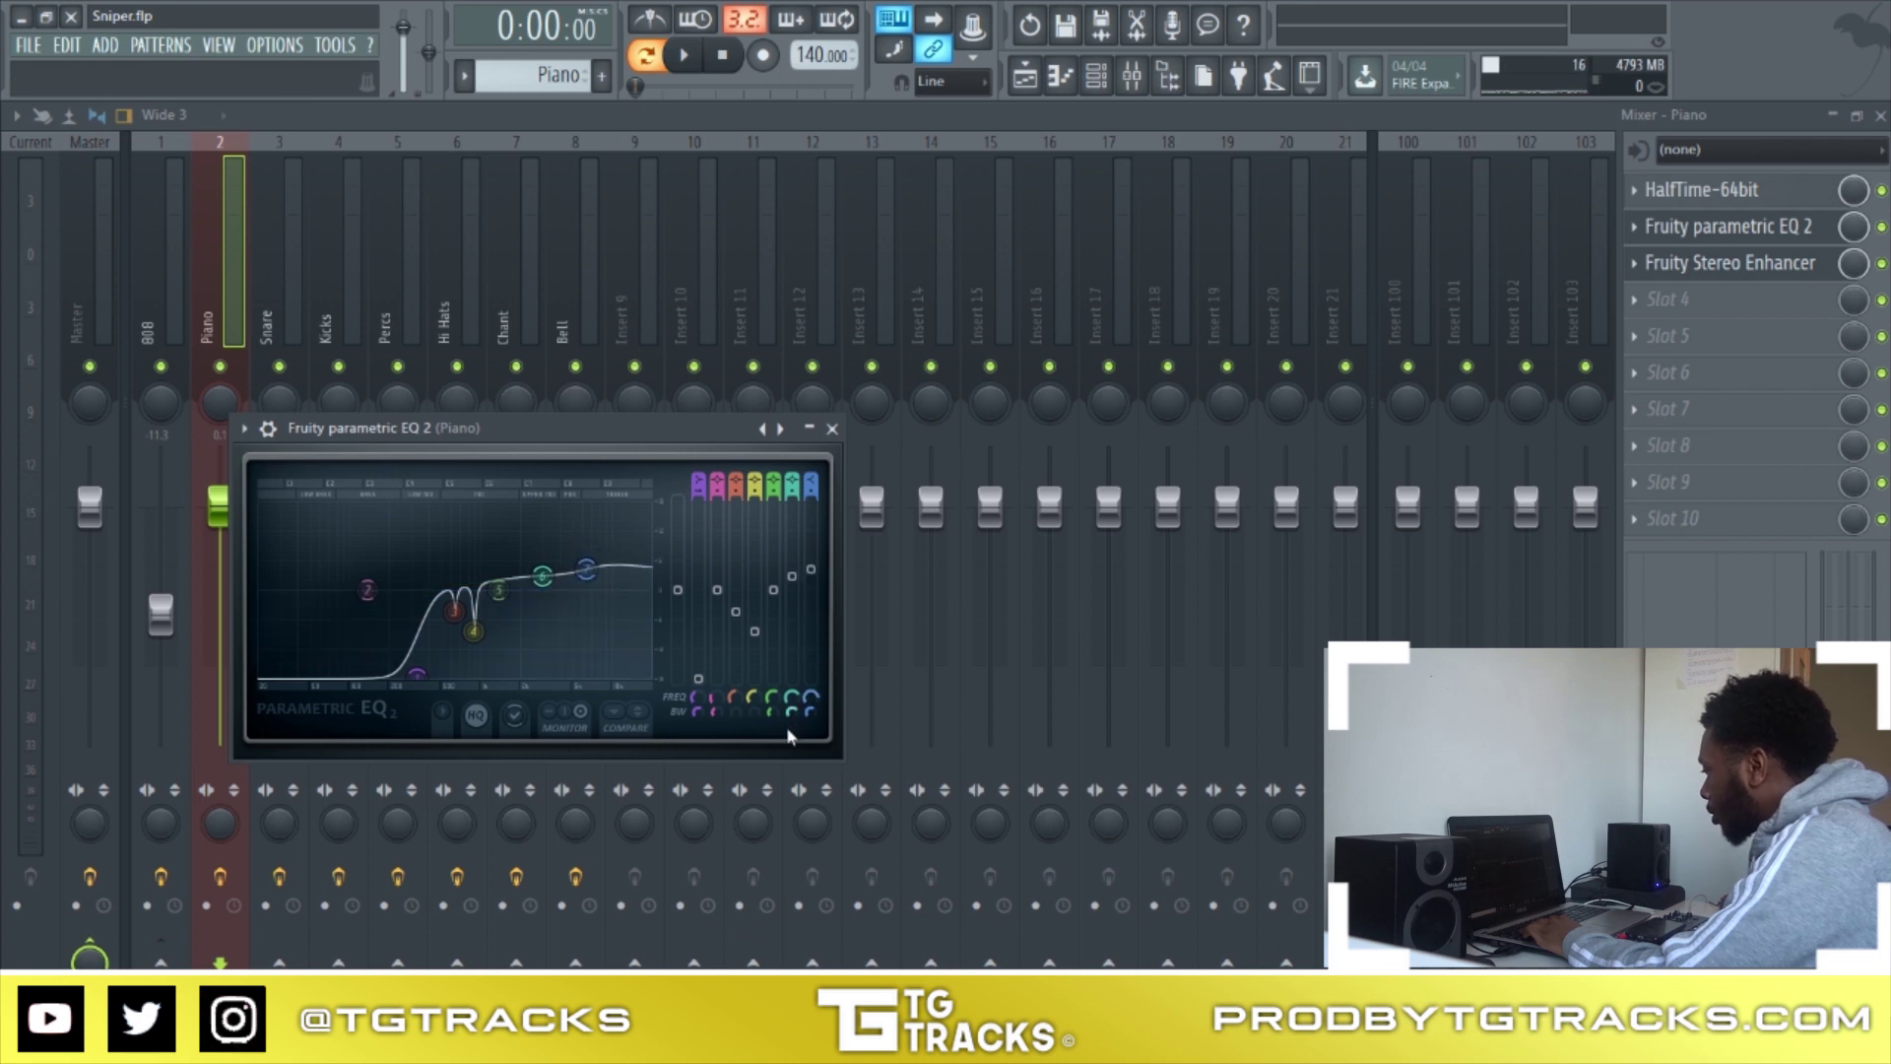
Audition the piano with the finished EQ curve and close the EQ
key("space")
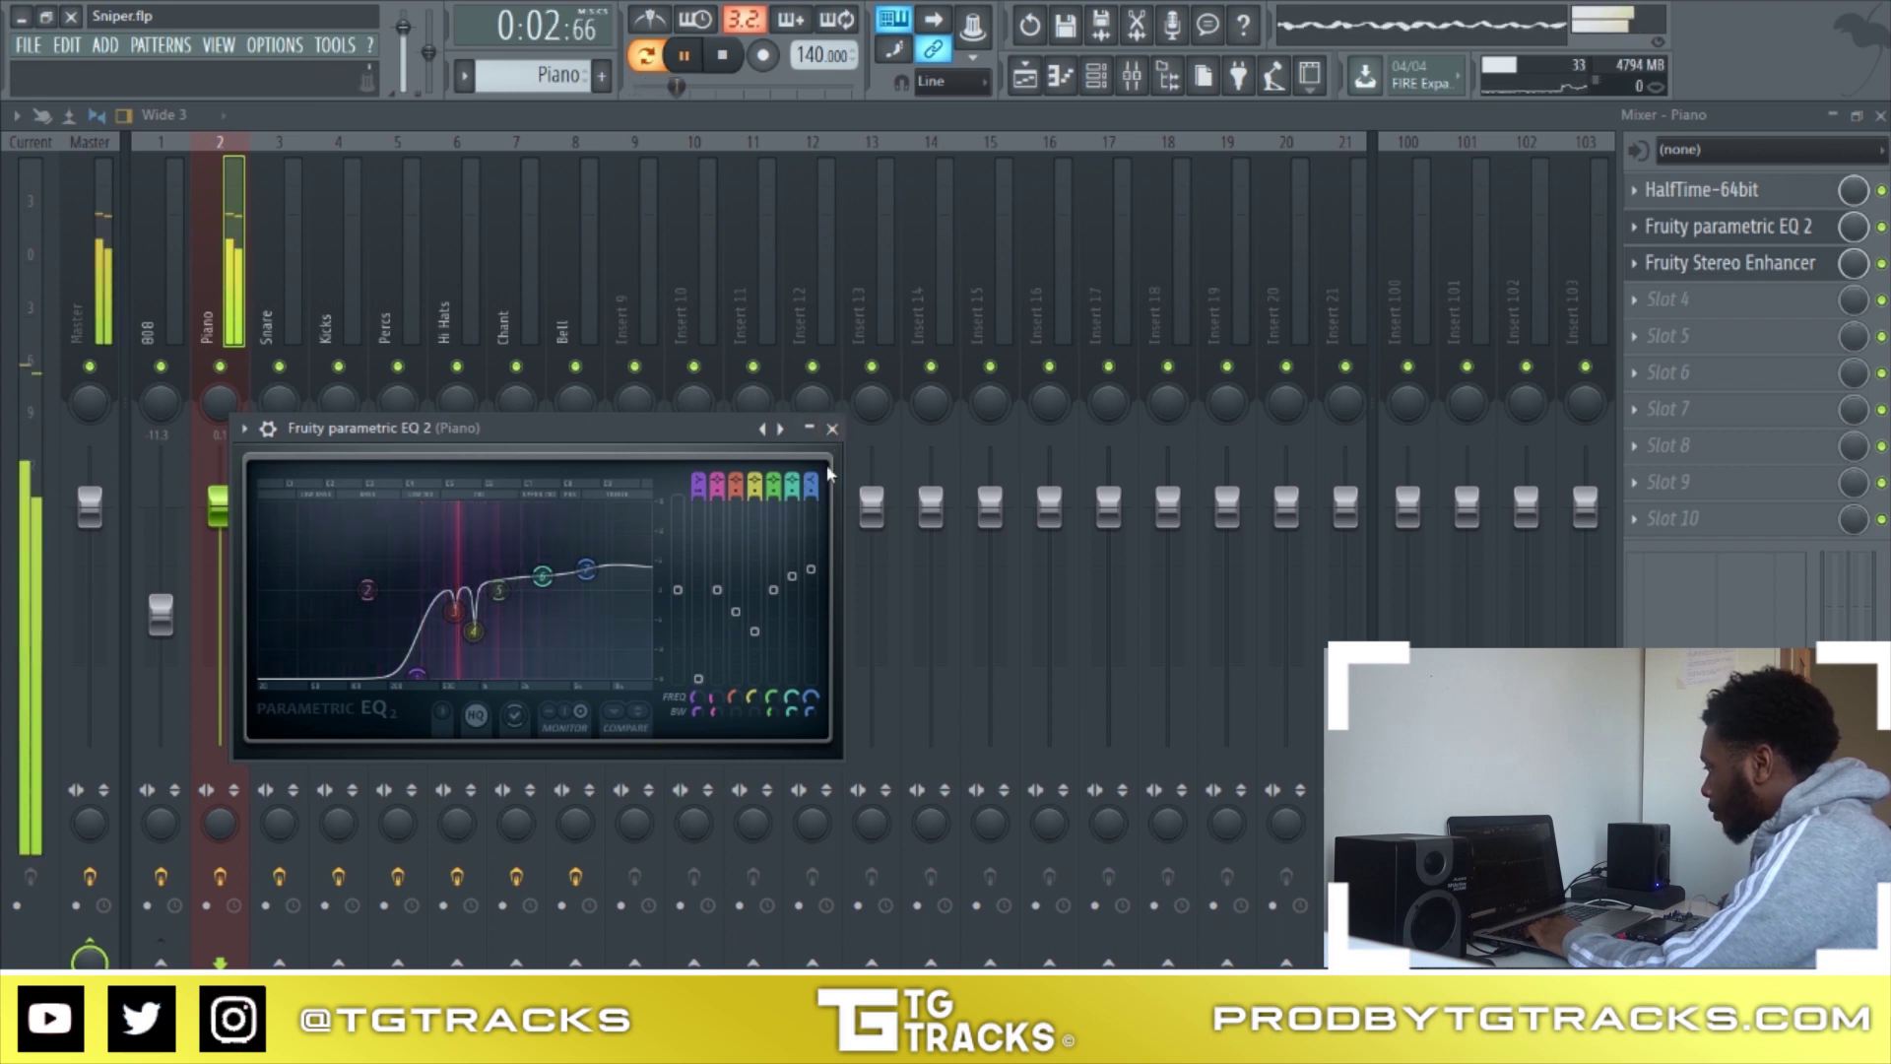
key("space")
left_click(832, 430)
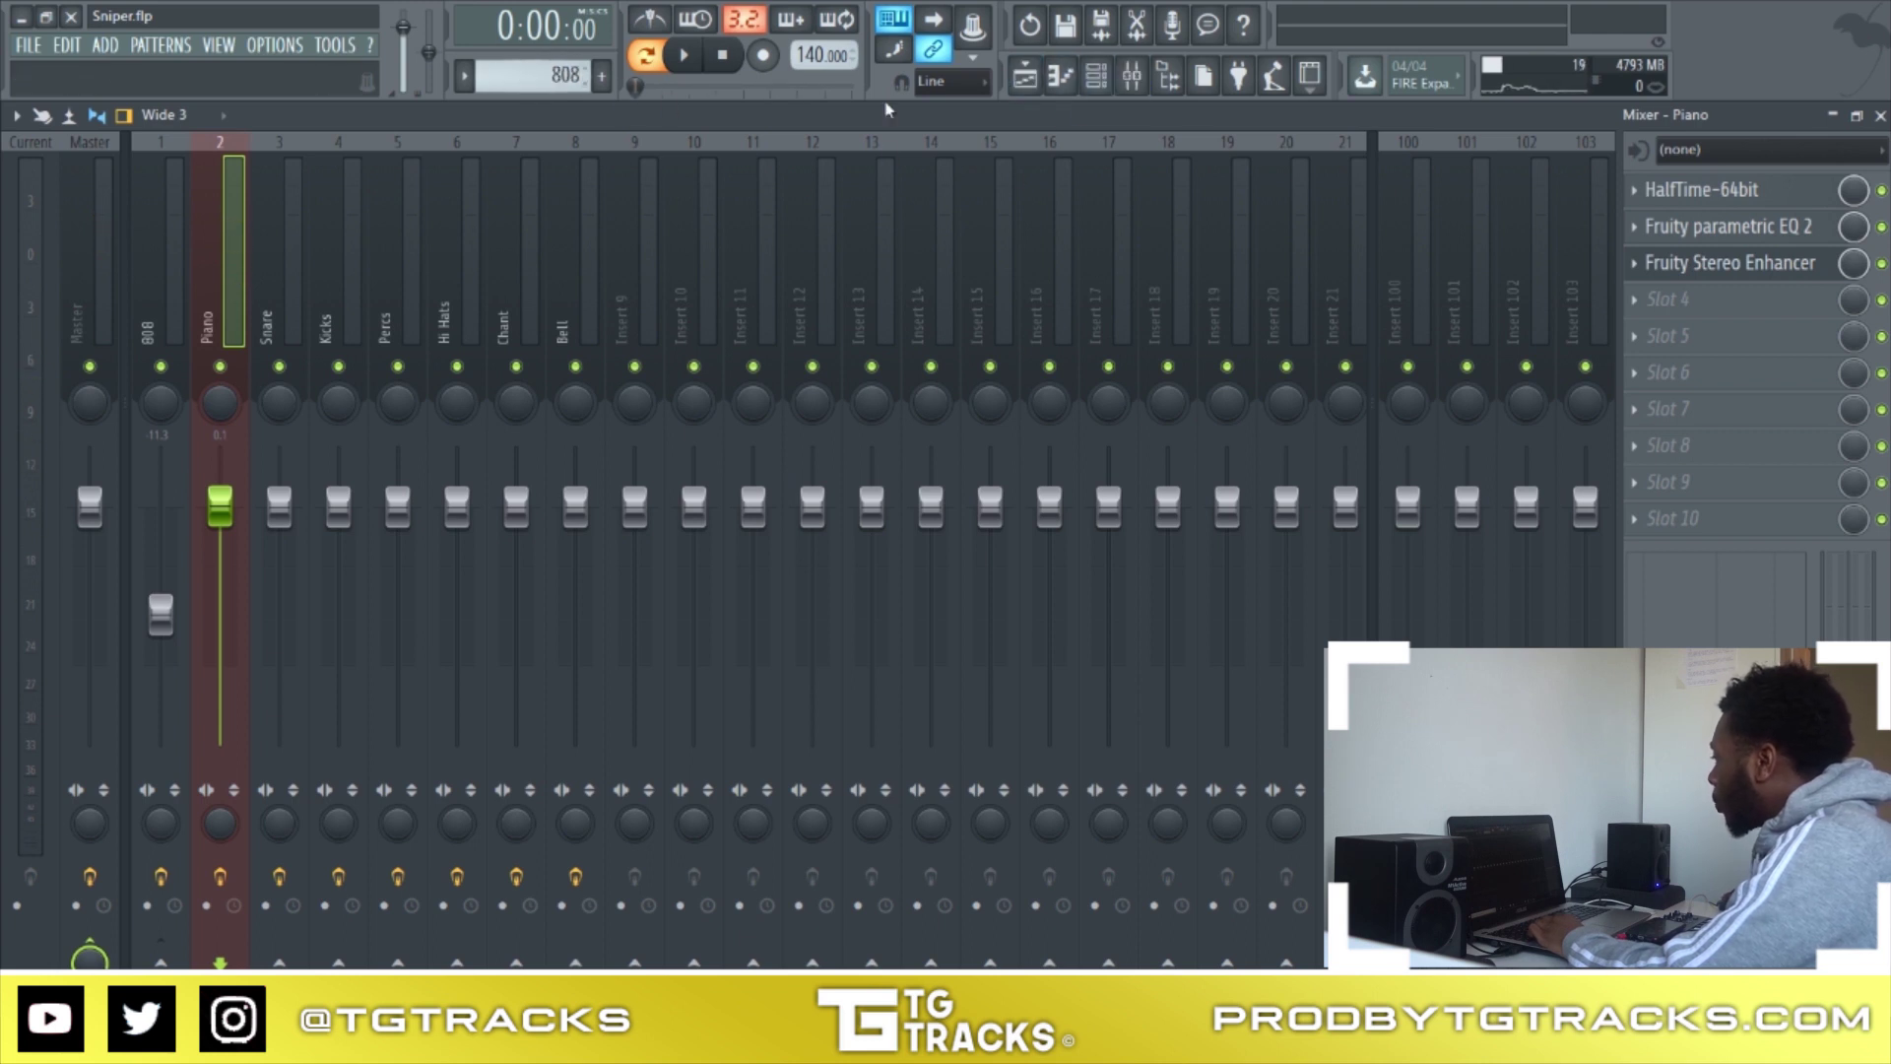
Open the 808 pattern's notes in the piano roll and play them
left_click(1097, 76)
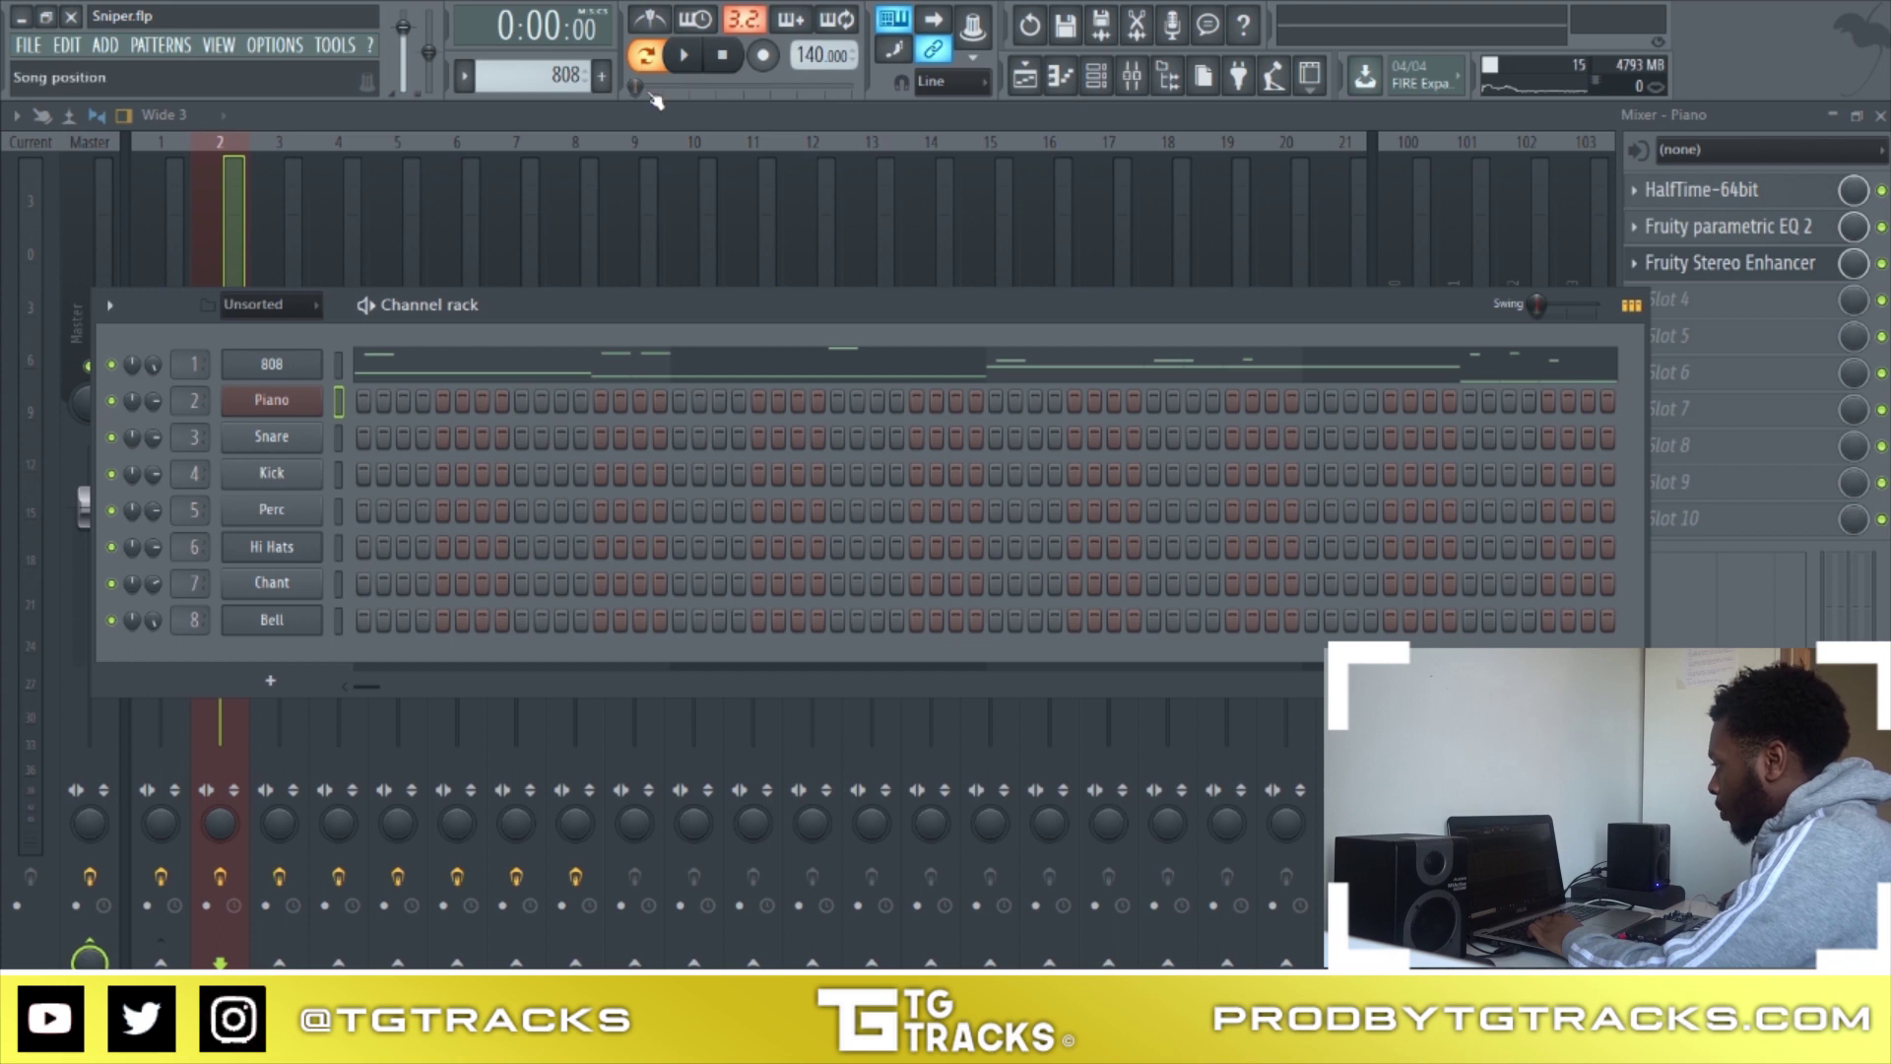
left_click(522, 371)
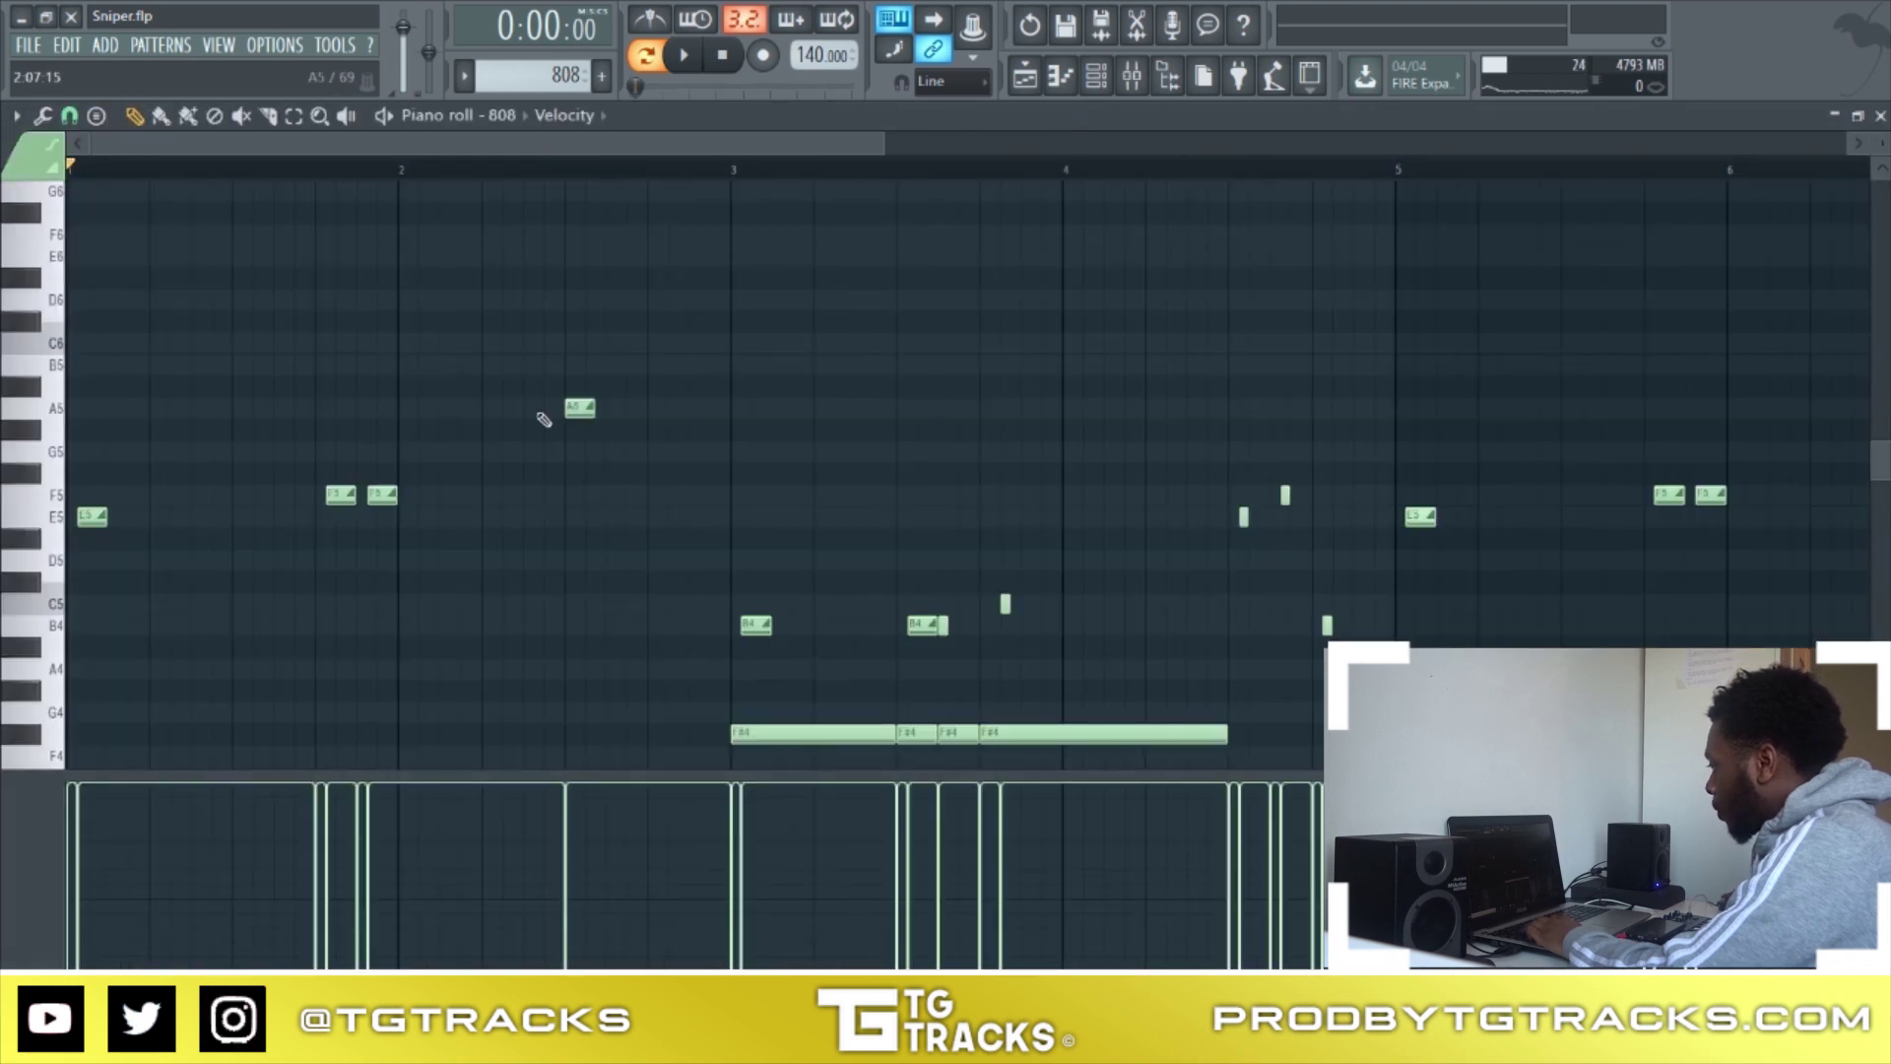
key("space")
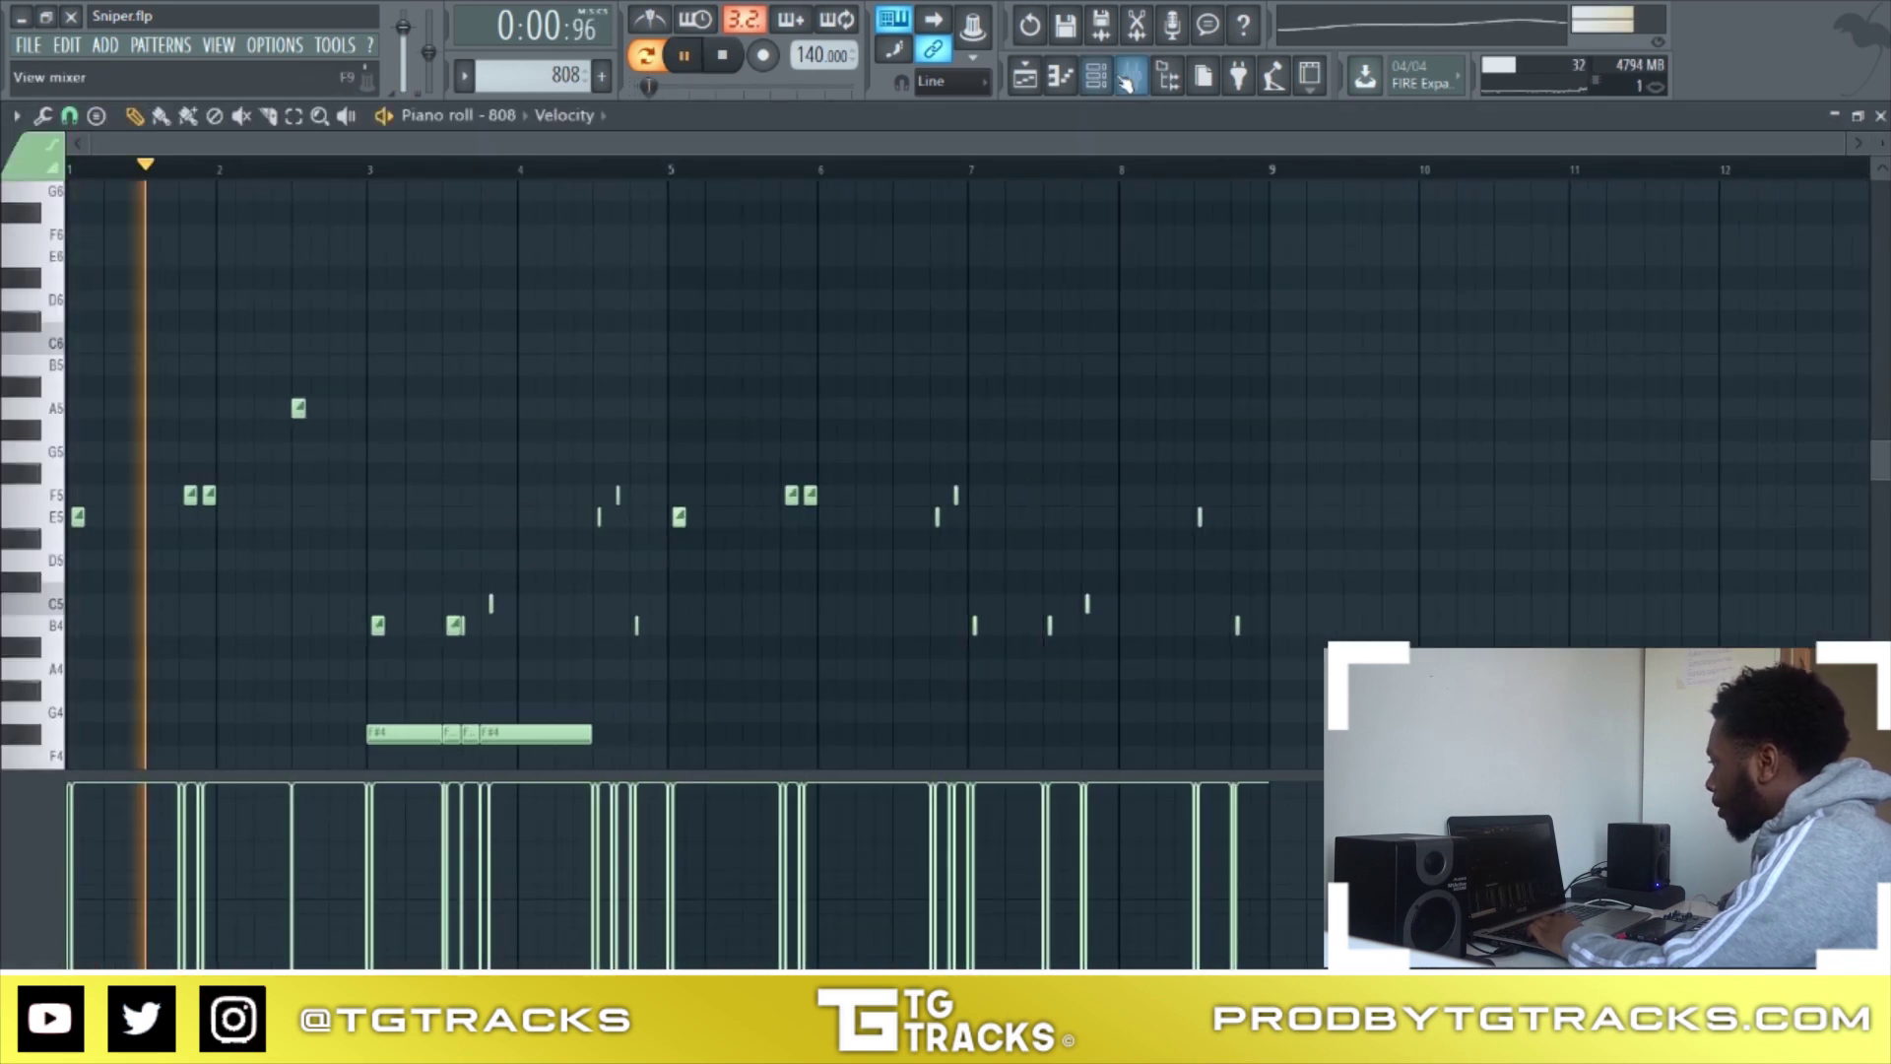
key("space")
Open the playlist, play the song from bar 17 and show the whole arrangement
left_click(1025, 75)
scroll(641, 168, "up", 2)
left_click(627, 169)
key("space")
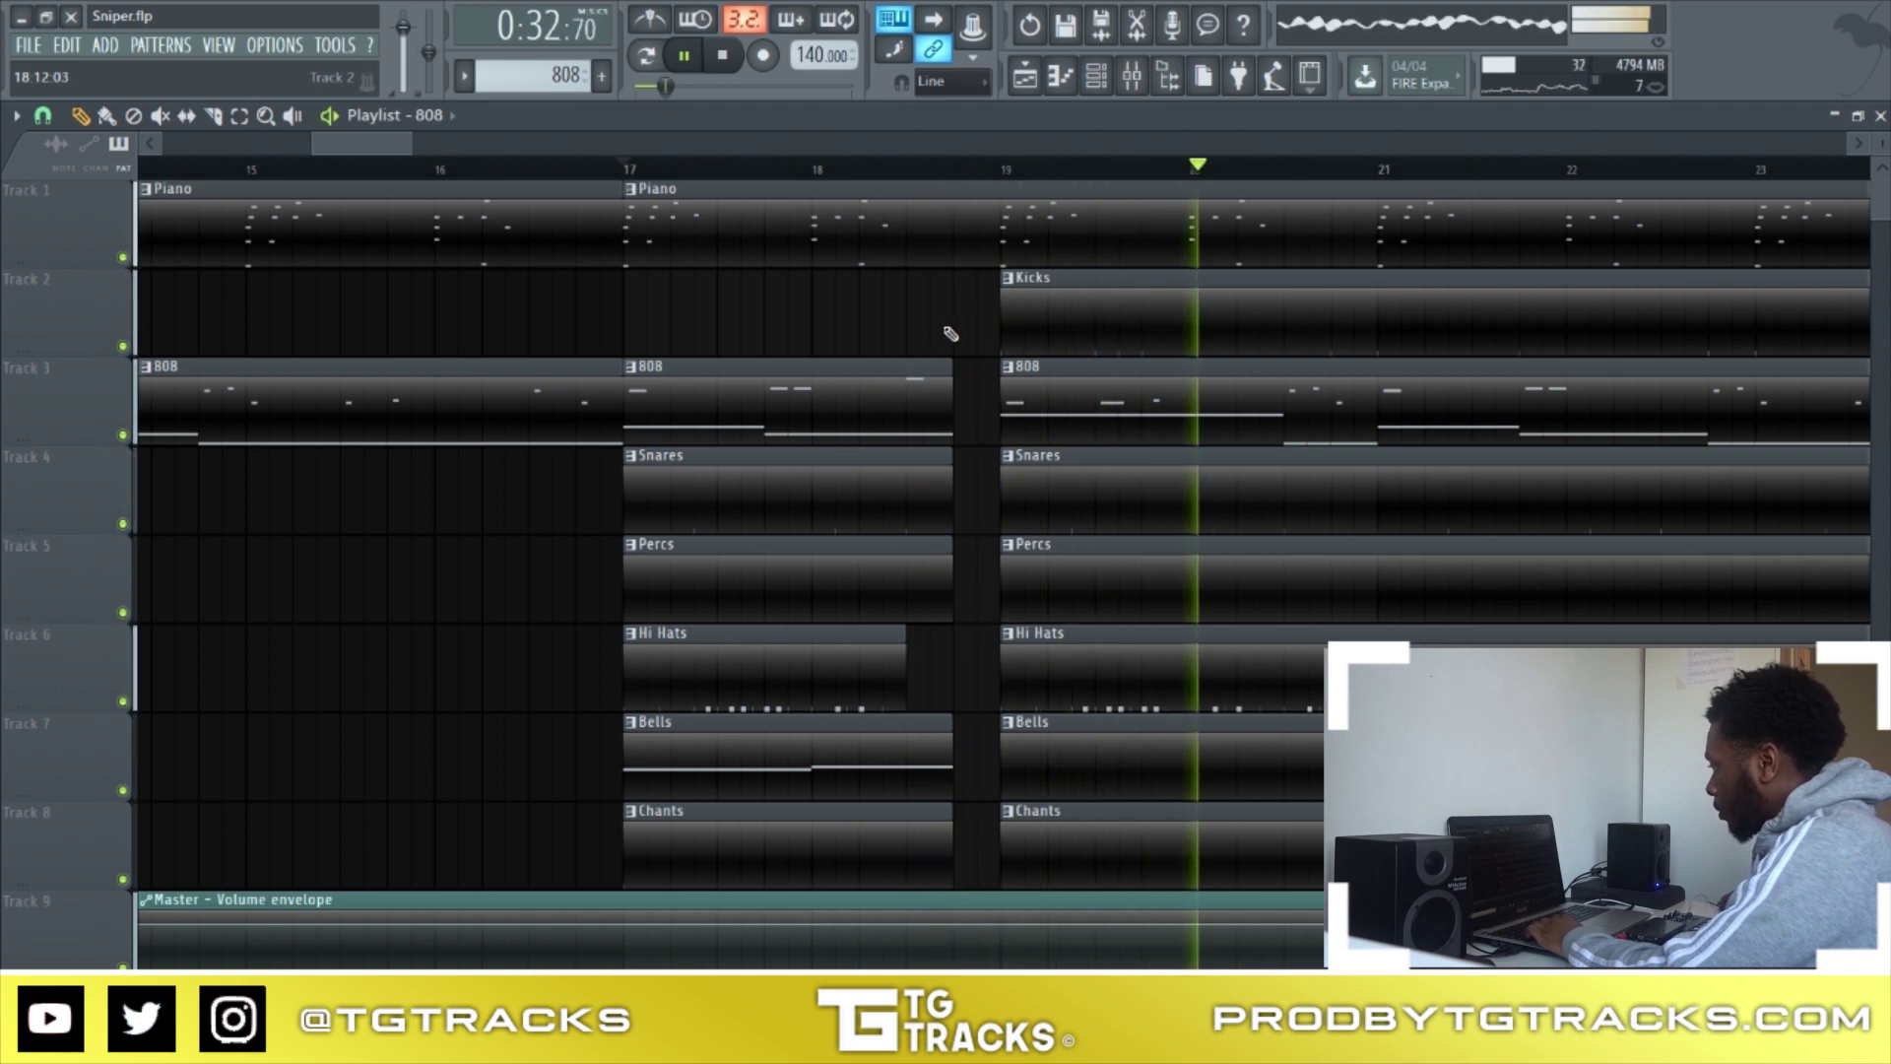
scroll(869, 377, "down", 3)
scroll(862, 389, "down", 3)
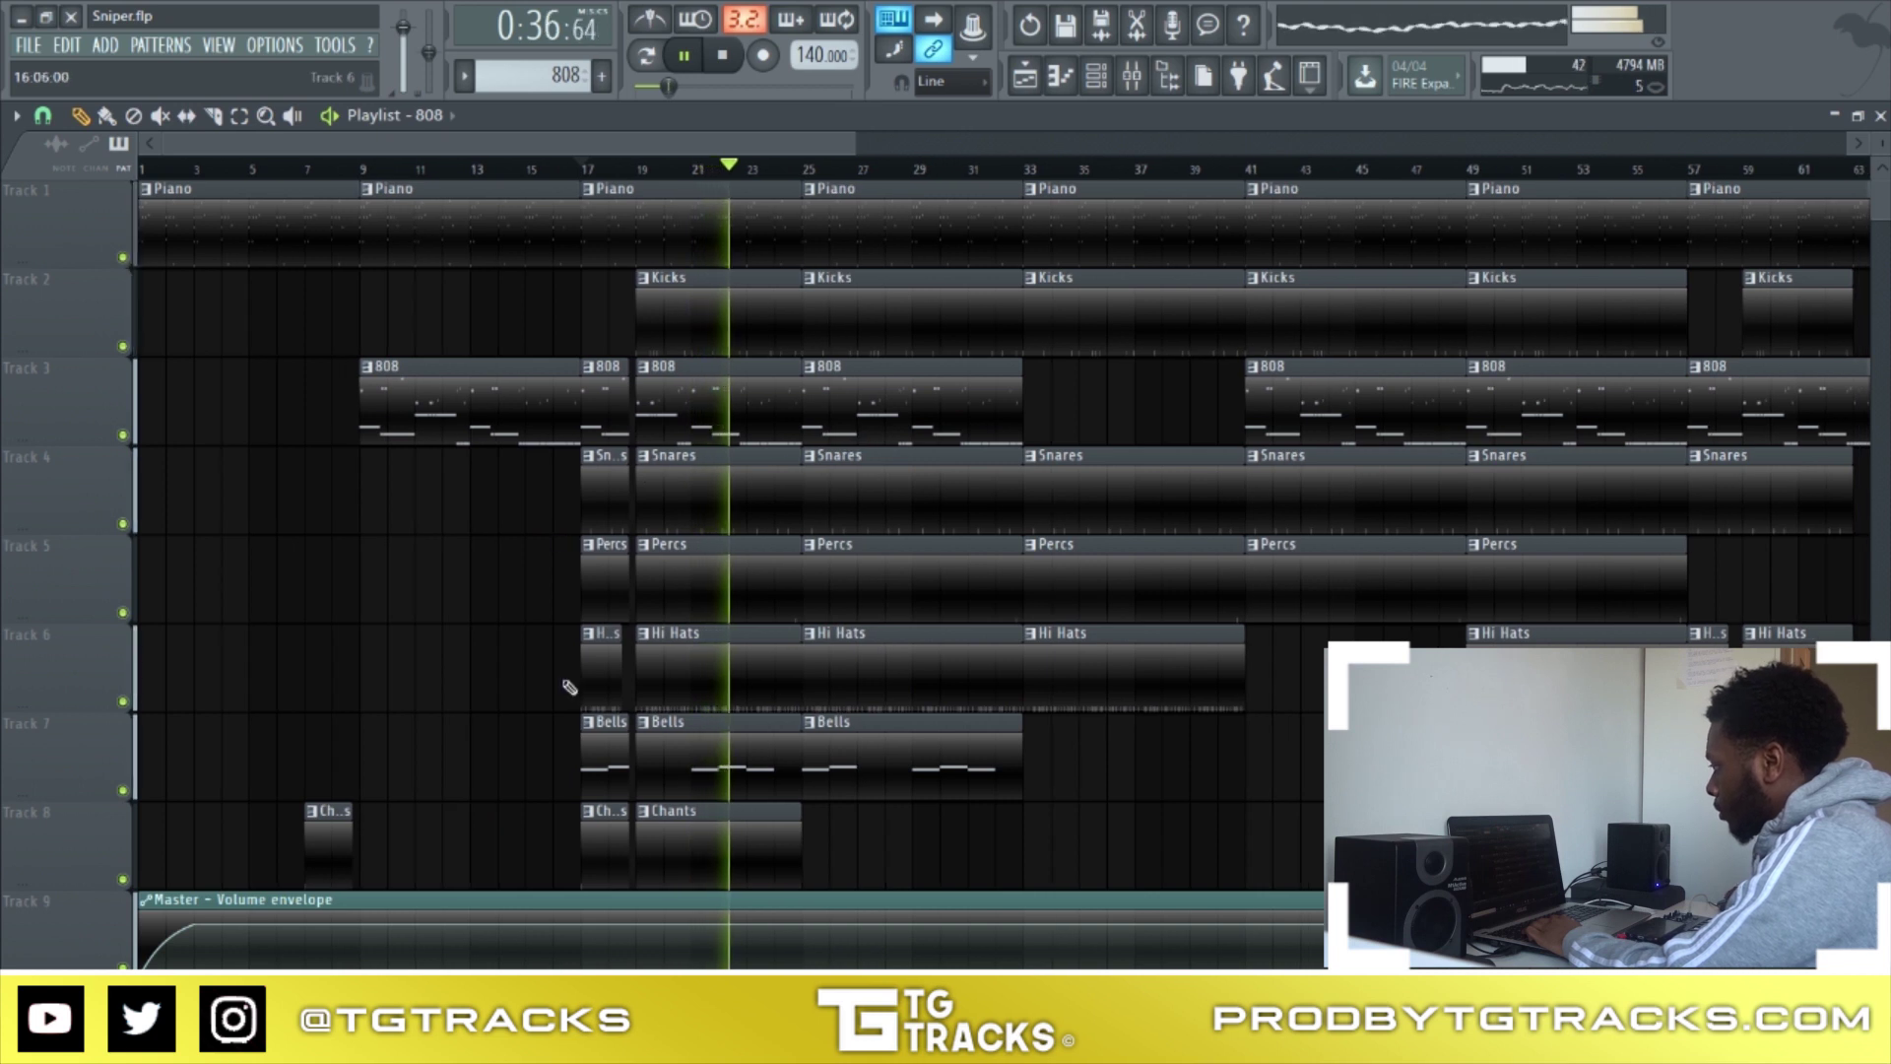
Stop playback, solo the 808 mixer track and open its Parametric EQ 2
scroll(565, 676, "up", 3)
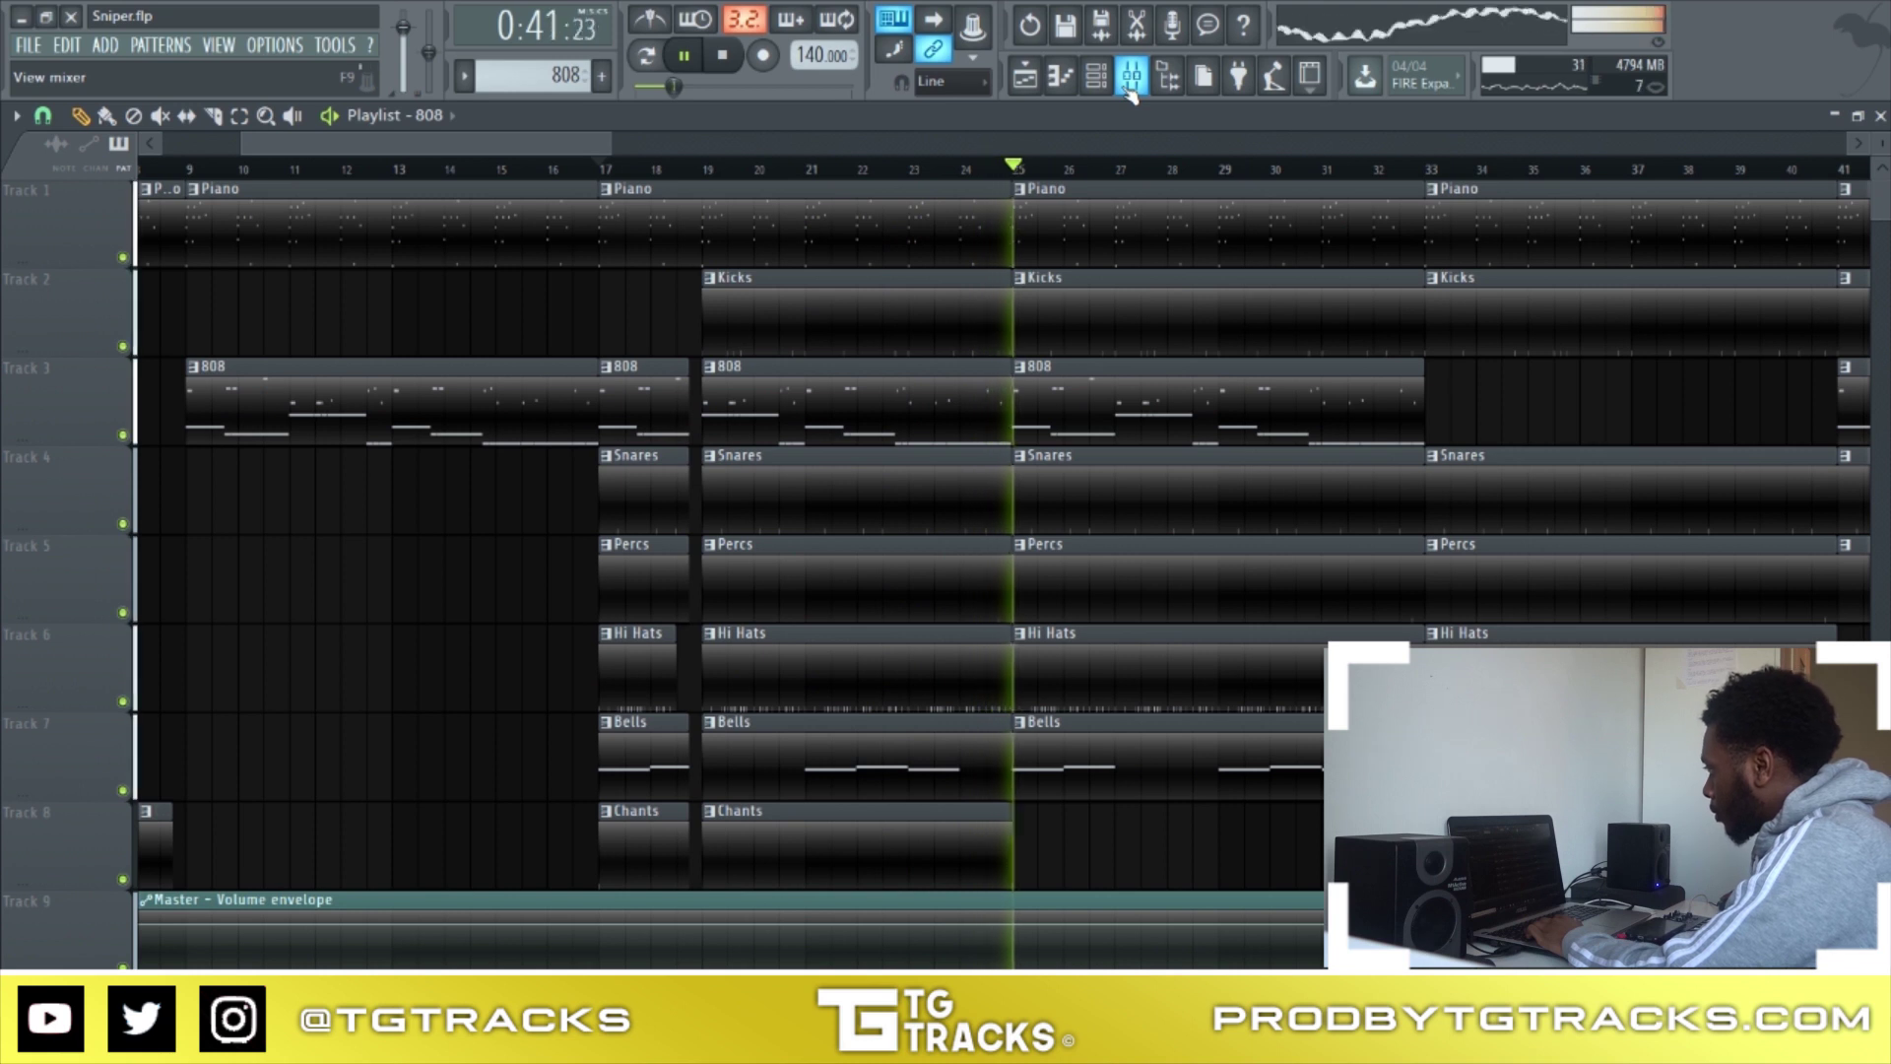
key("space")
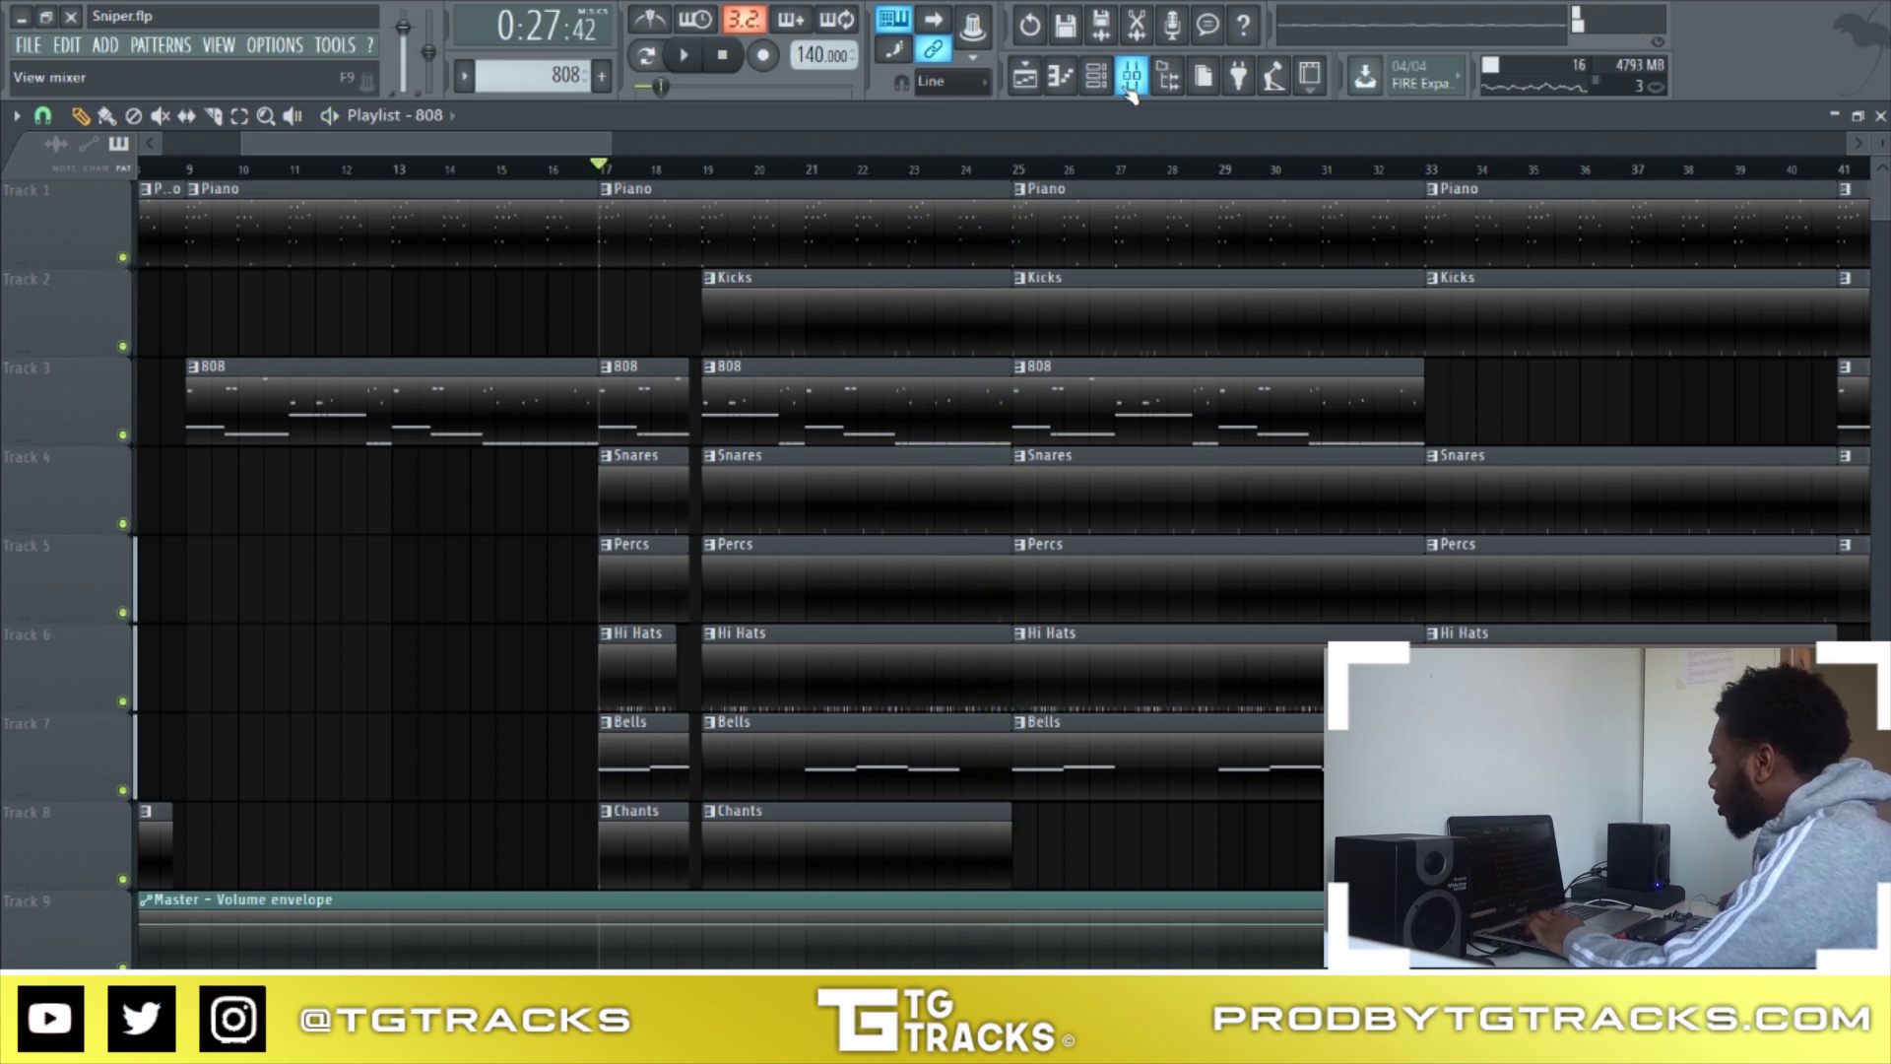
left_click(1129, 81)
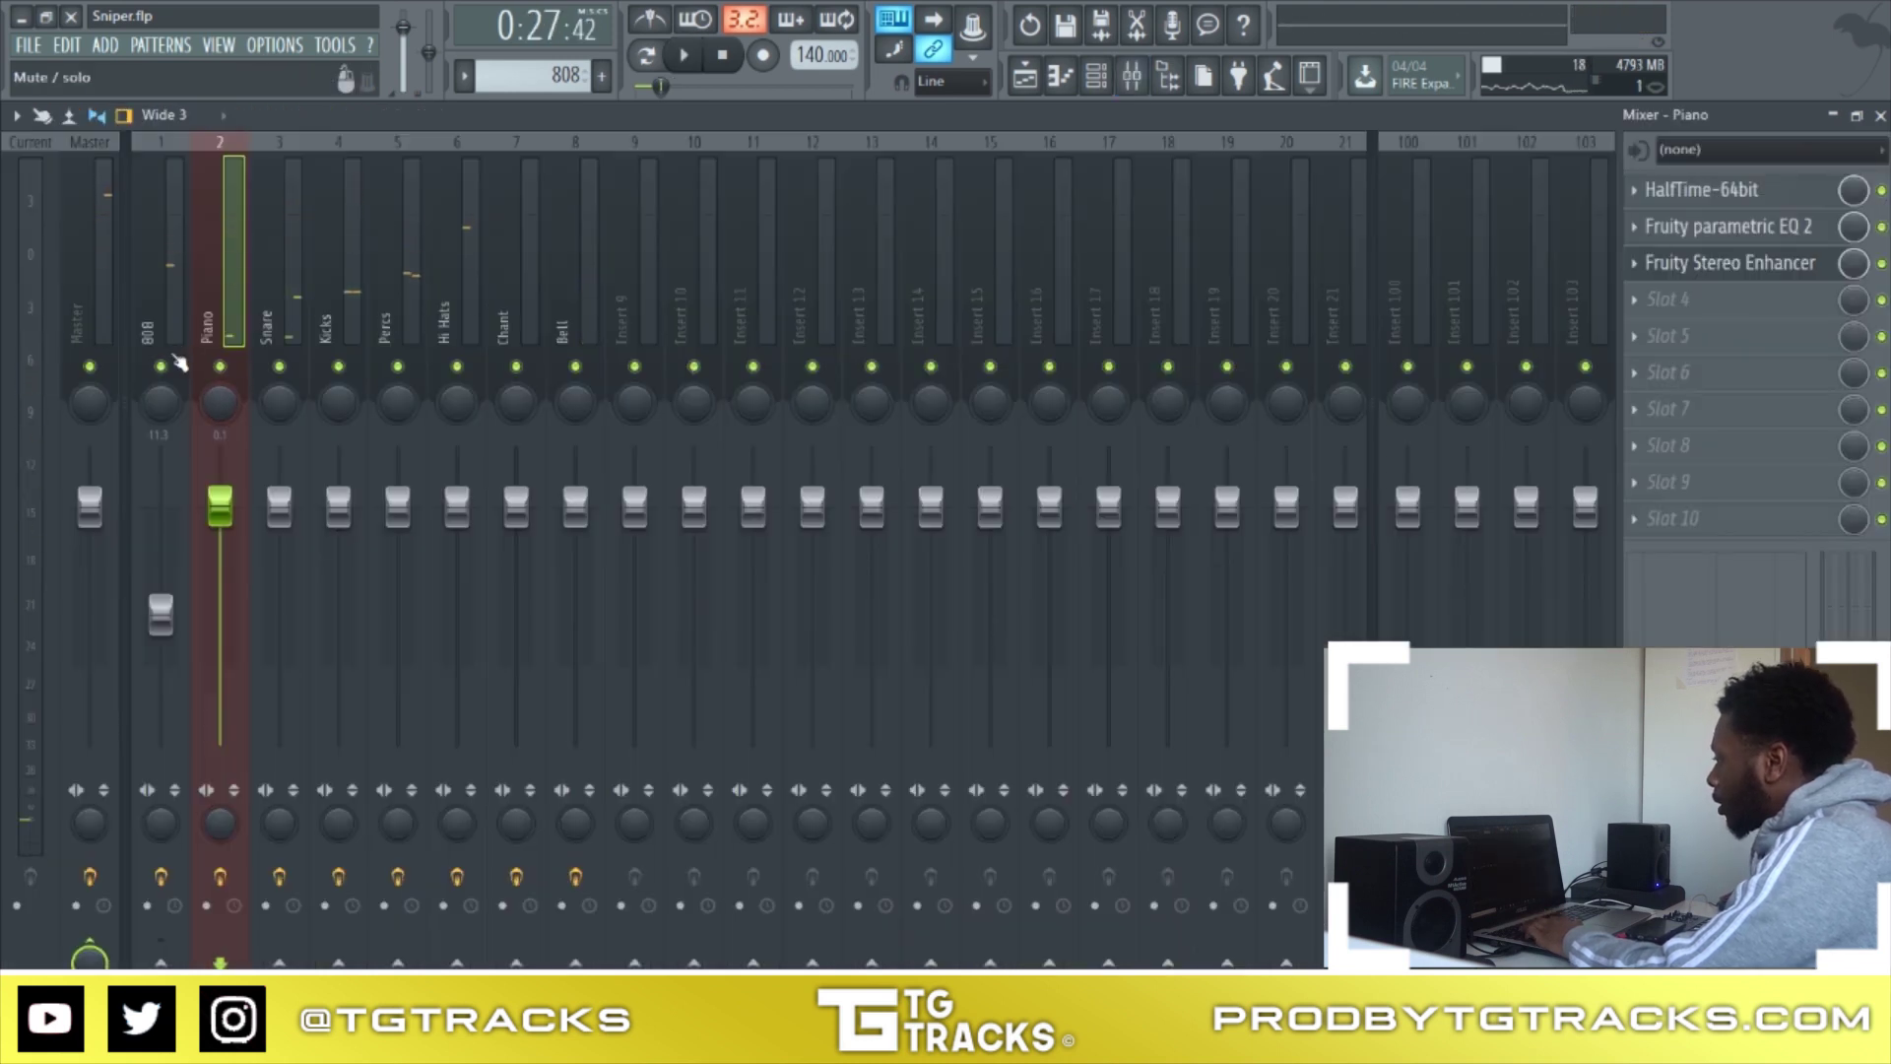
left_click(170, 276)
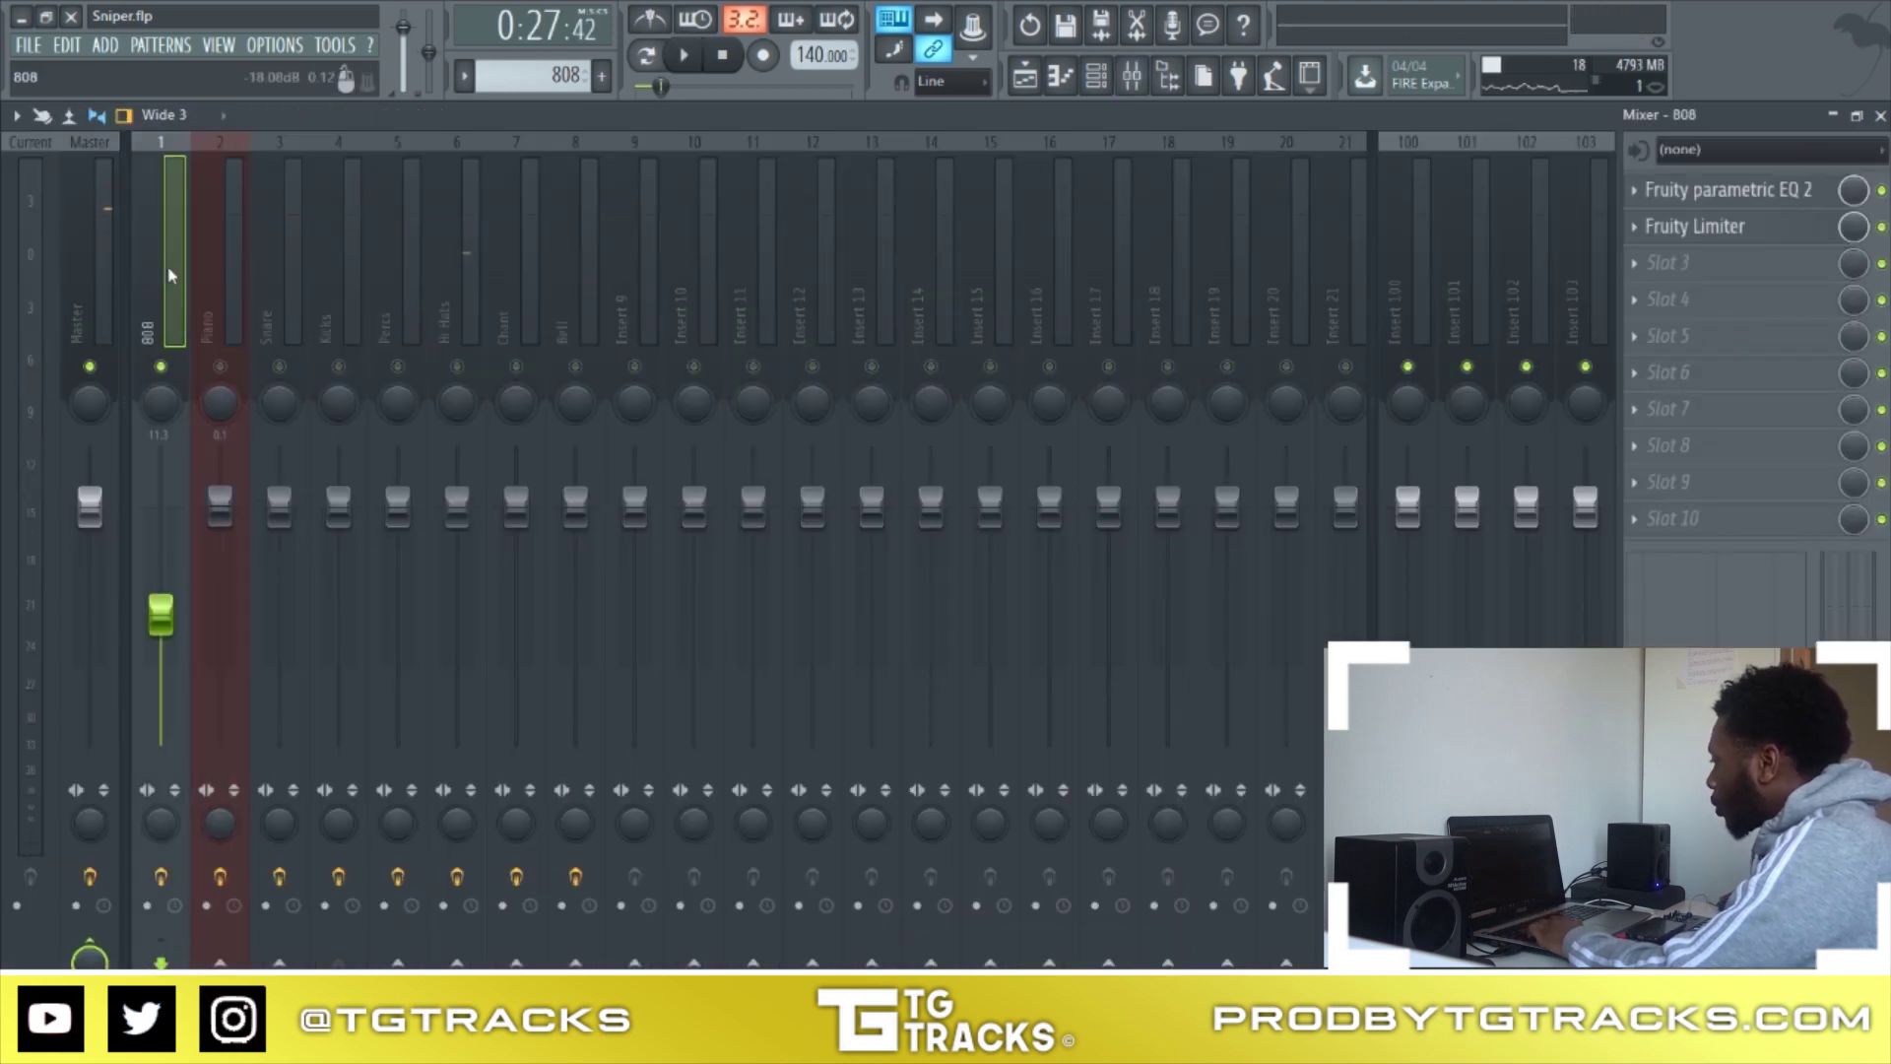
left_click(1782, 199)
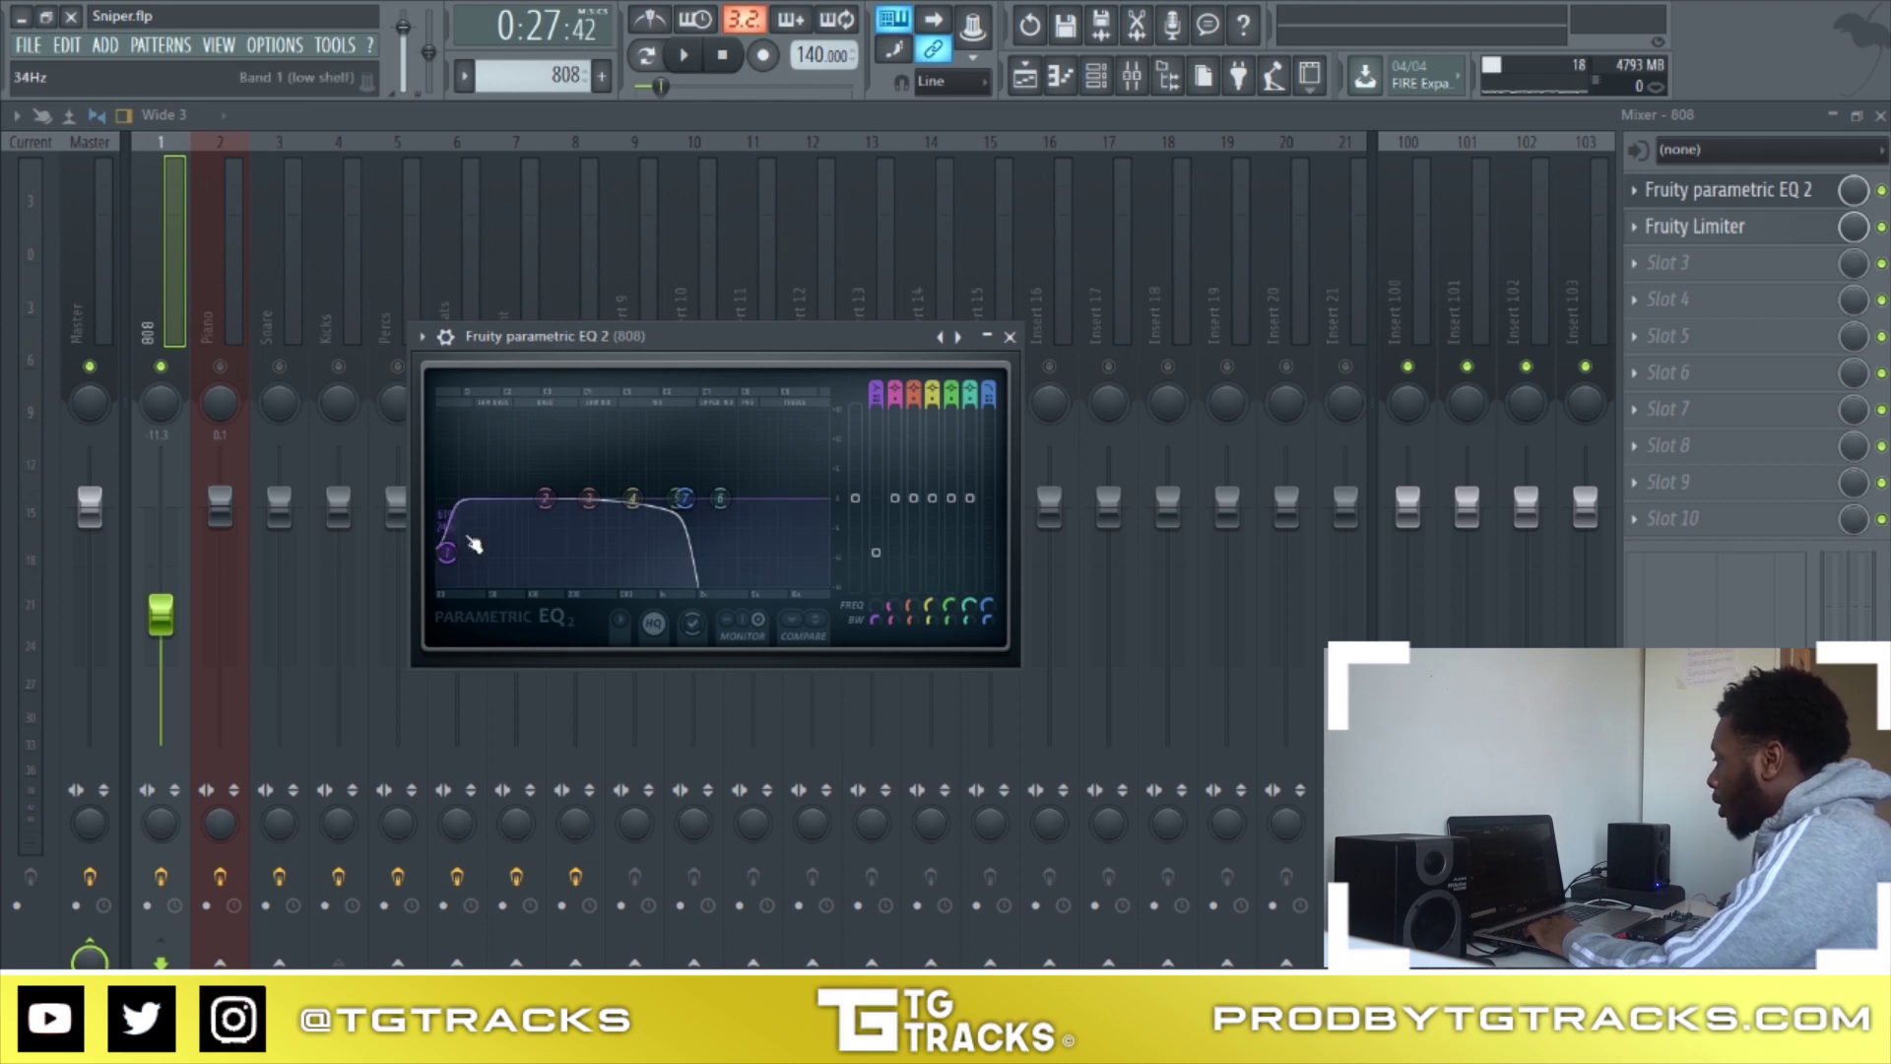
Raise band 1 of the 808's EQ slightly to ease the low-end cut, and audition the sound
mouse_move(447, 553)
left_mouse_down()
mouse_move(443, 497)
mouse_move(445, 545)
left_mouse_up()
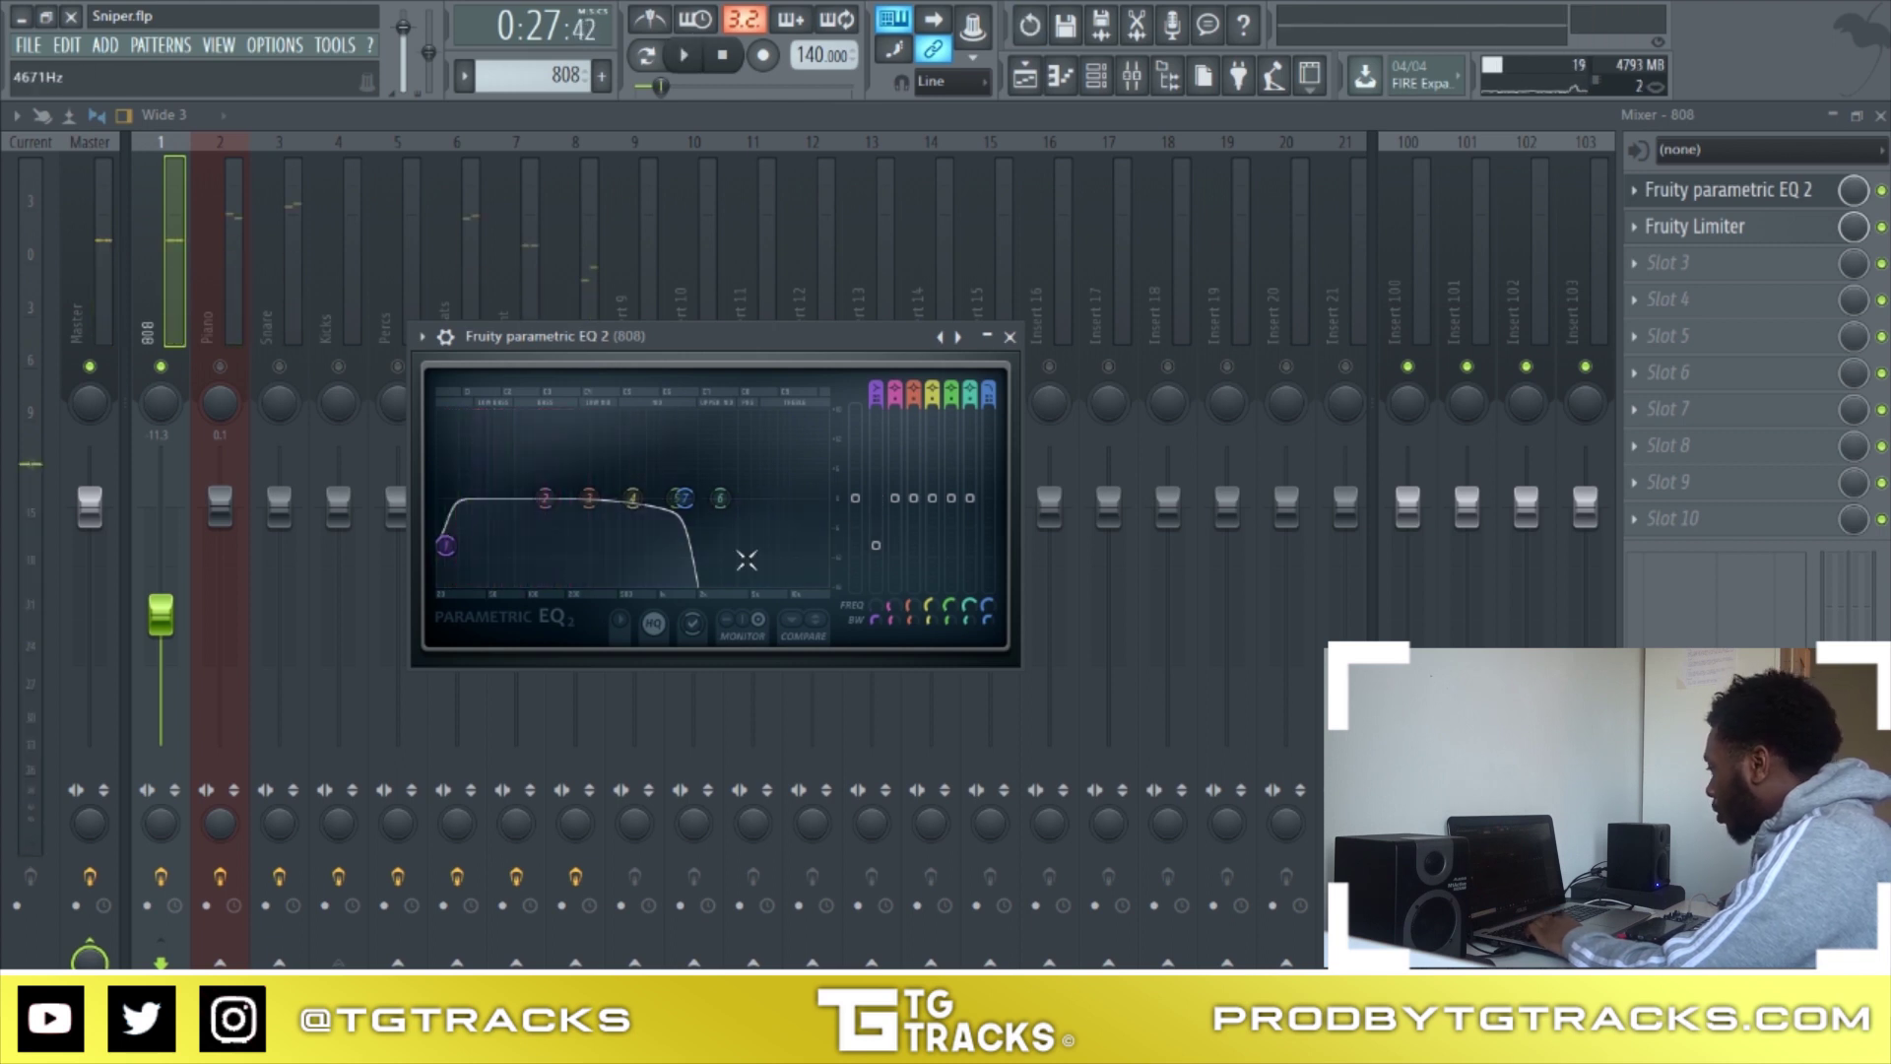
key("space")
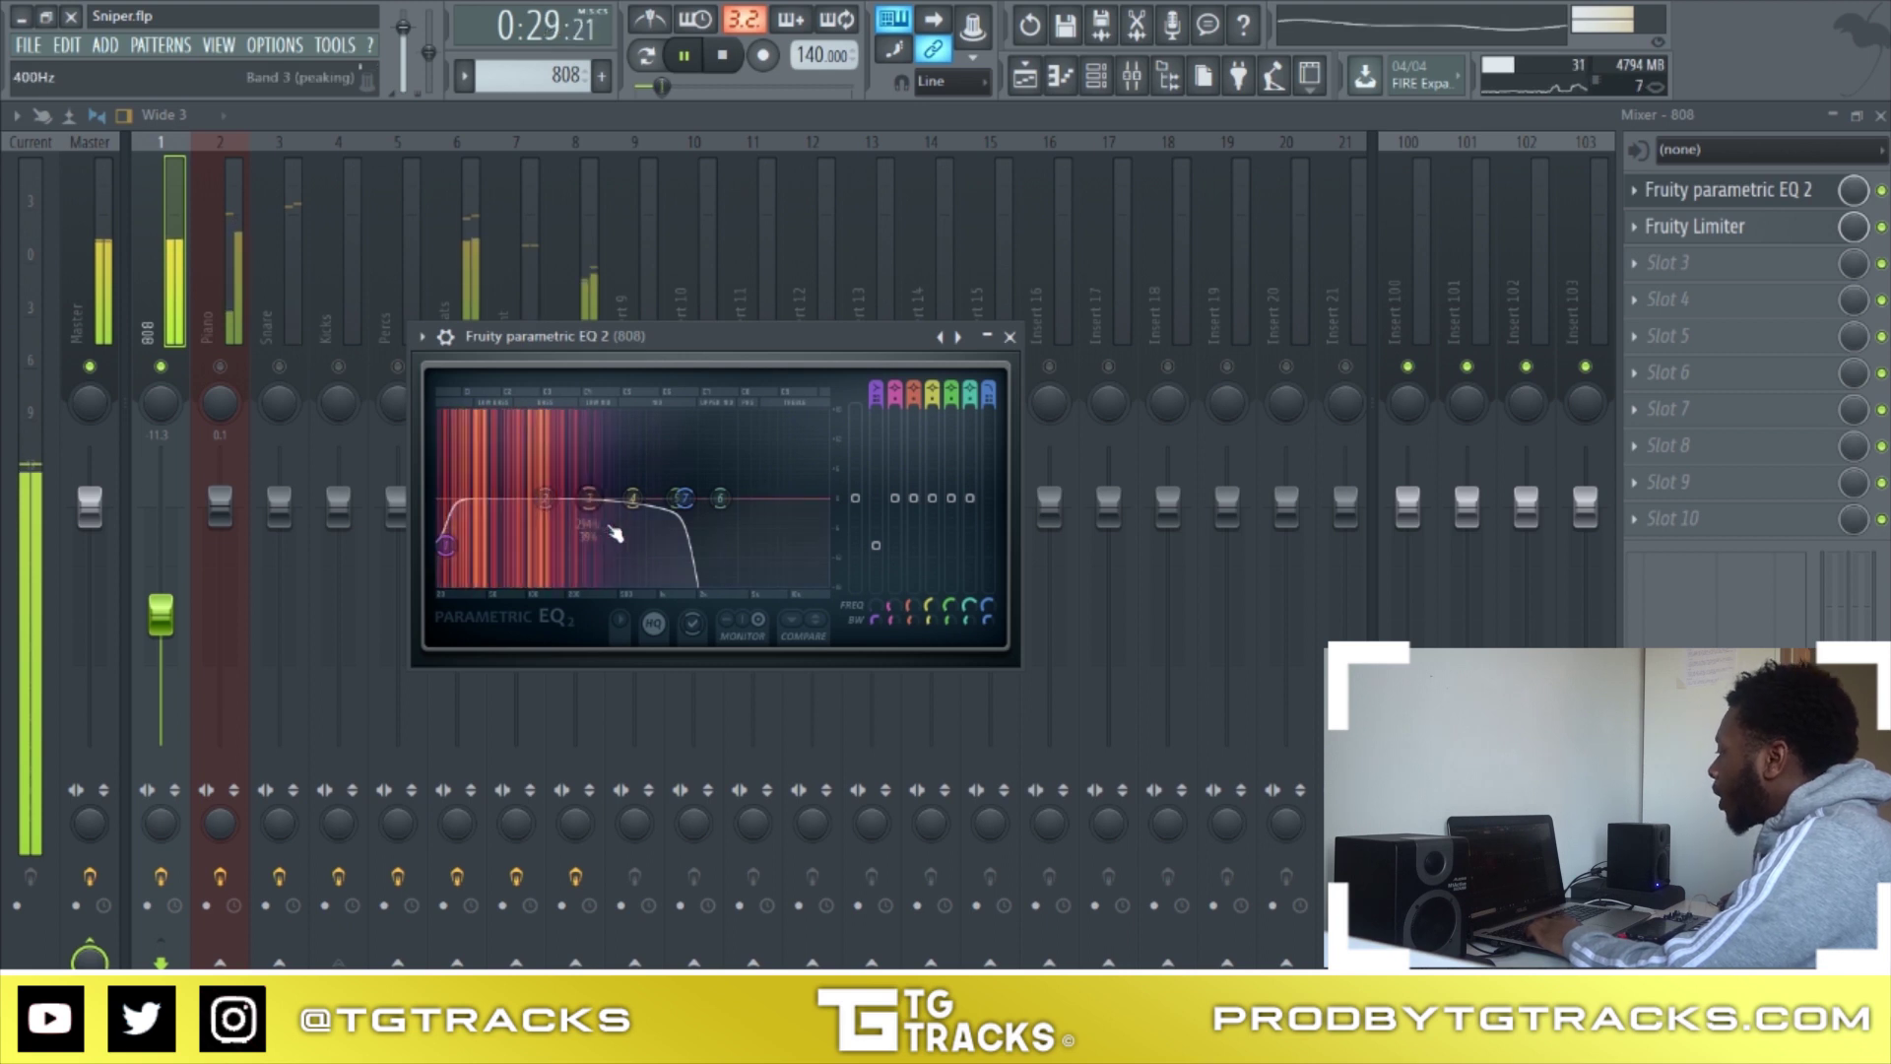
key("space")
Try a tall boost on band 2 of the 808's EQ, flatten it again and close the EQ
left_click_drag(545, 498, 545, 420)
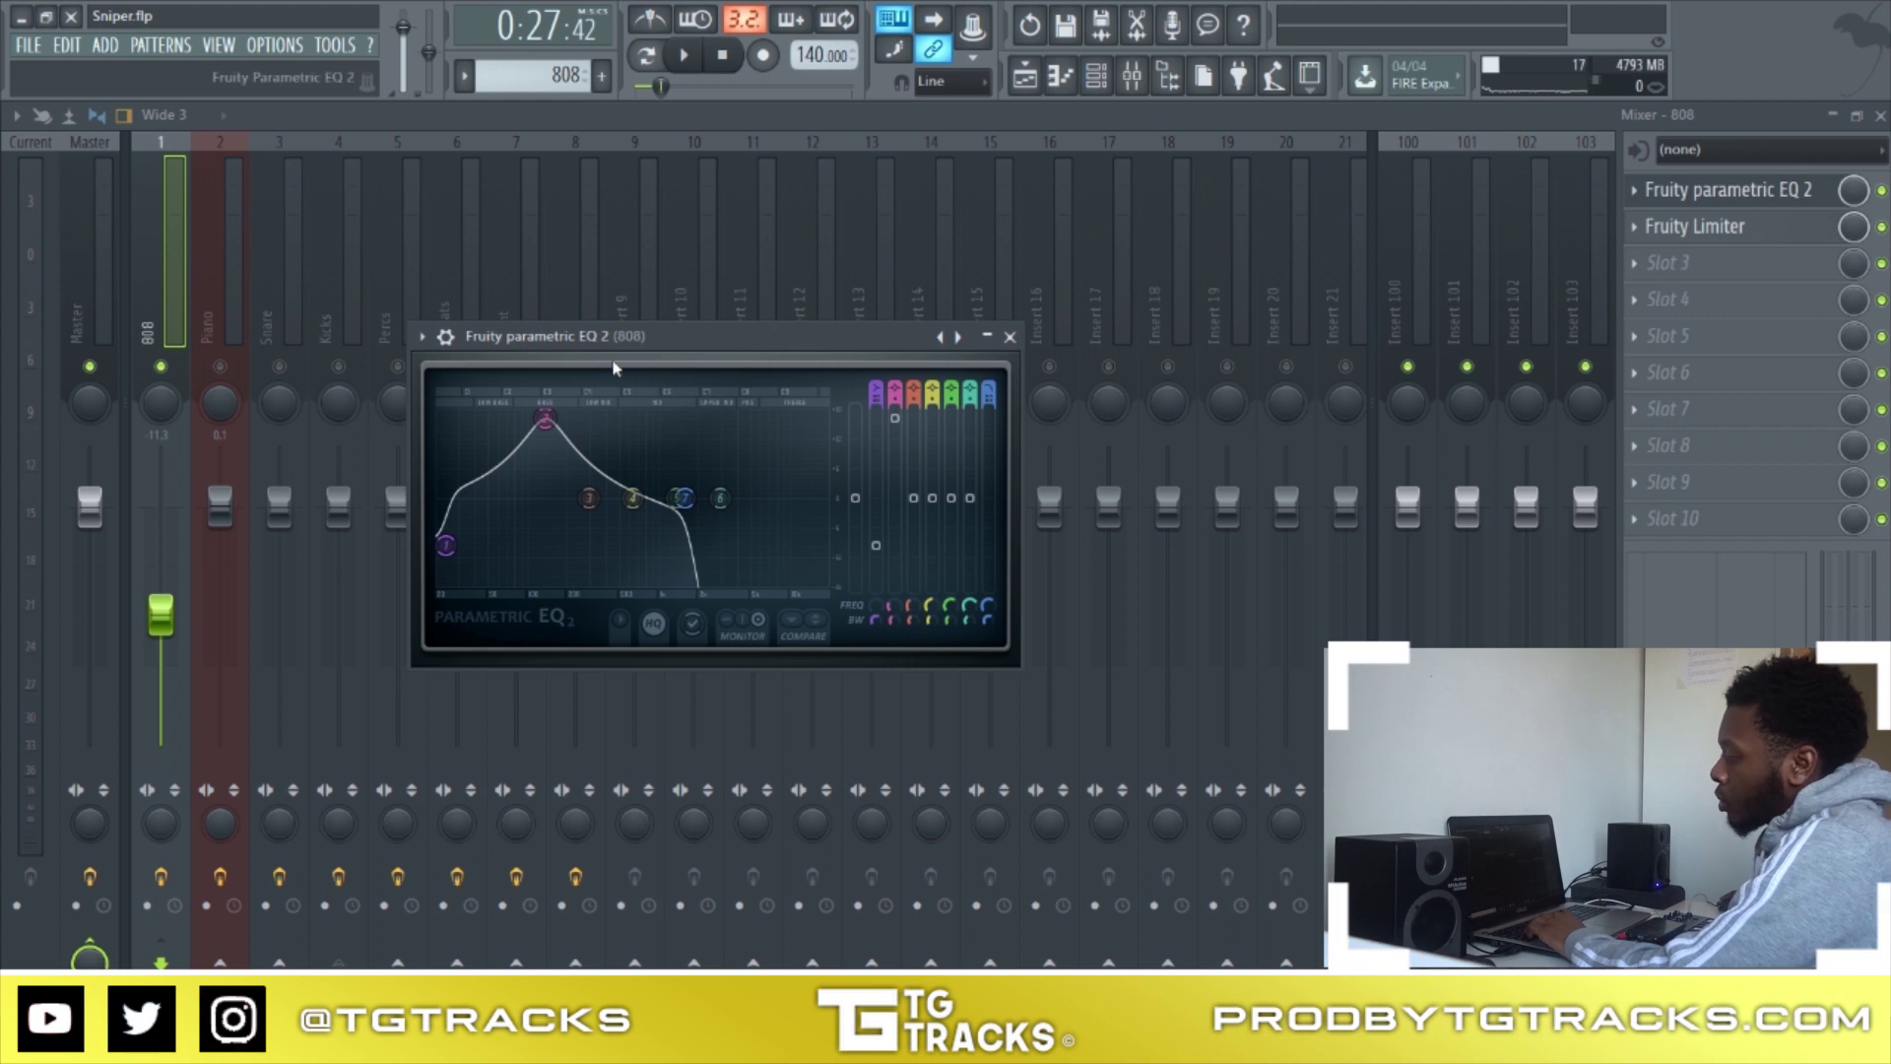
left_click_drag(545, 418, 544, 498)
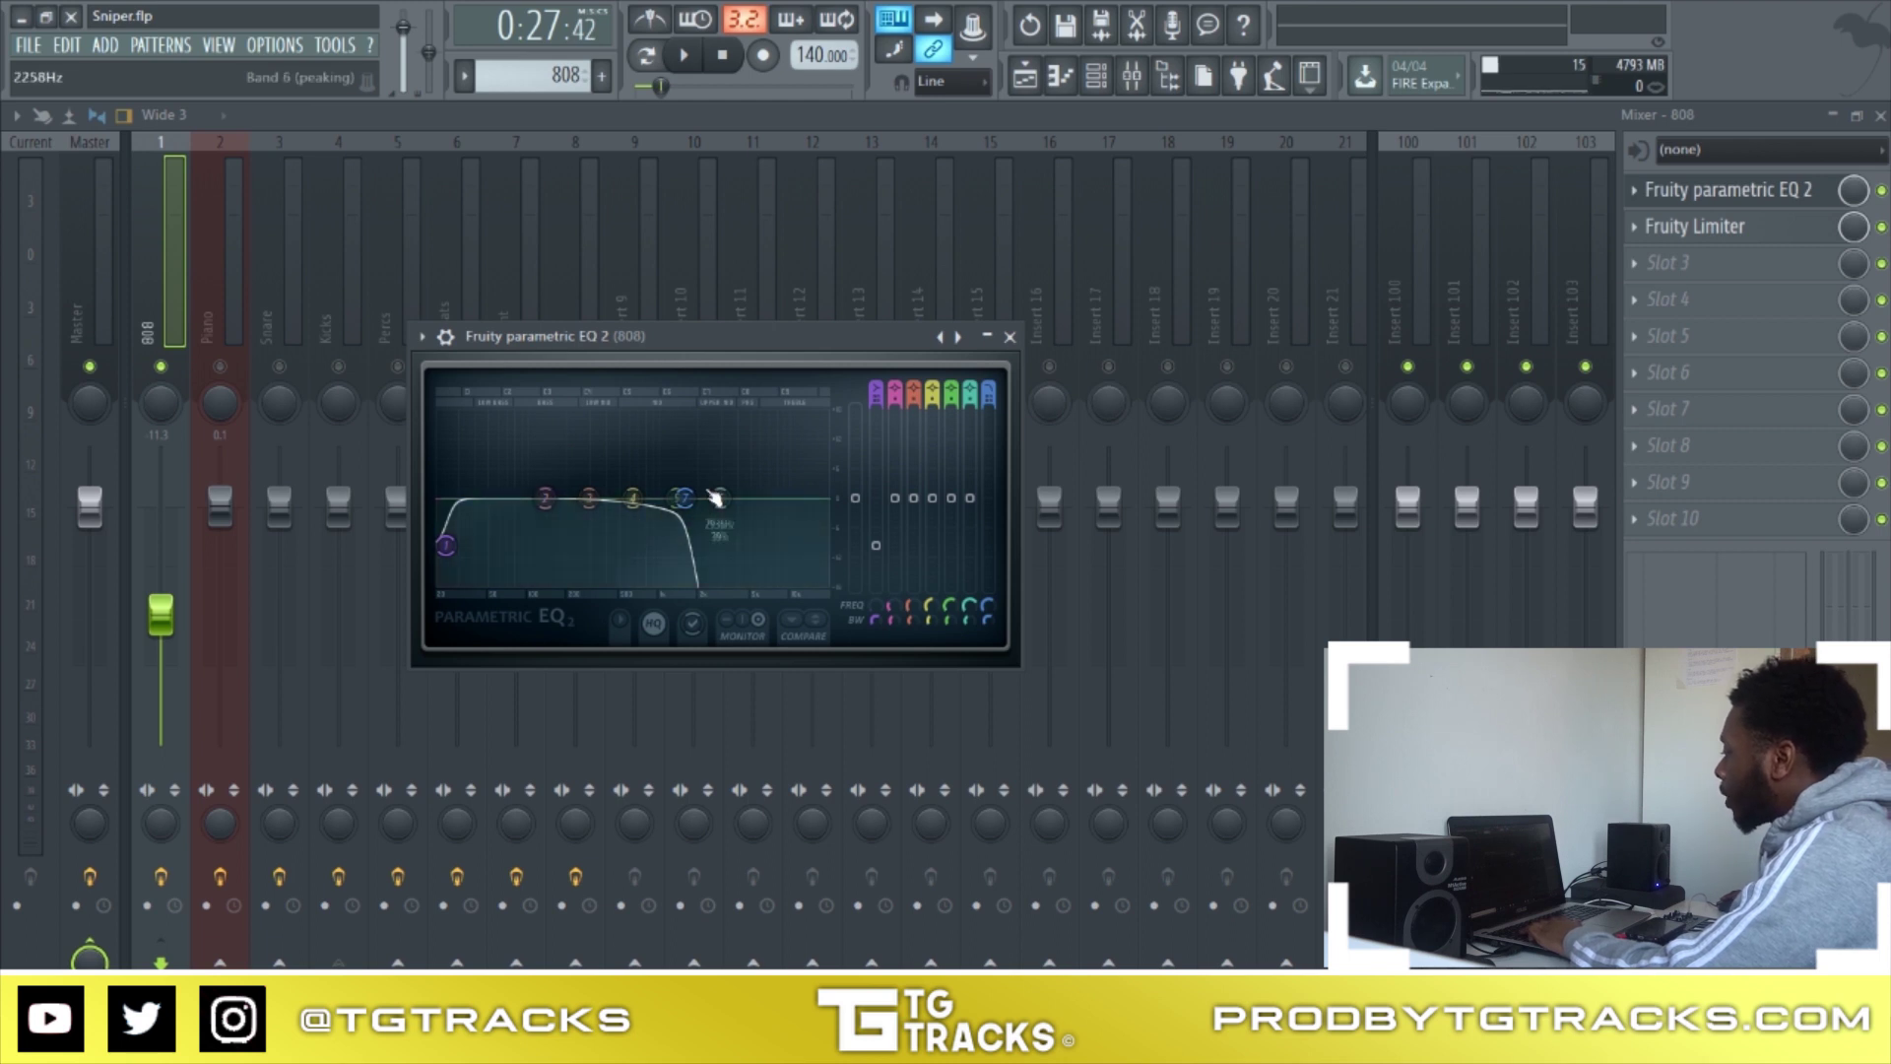
left_click(1010, 337)
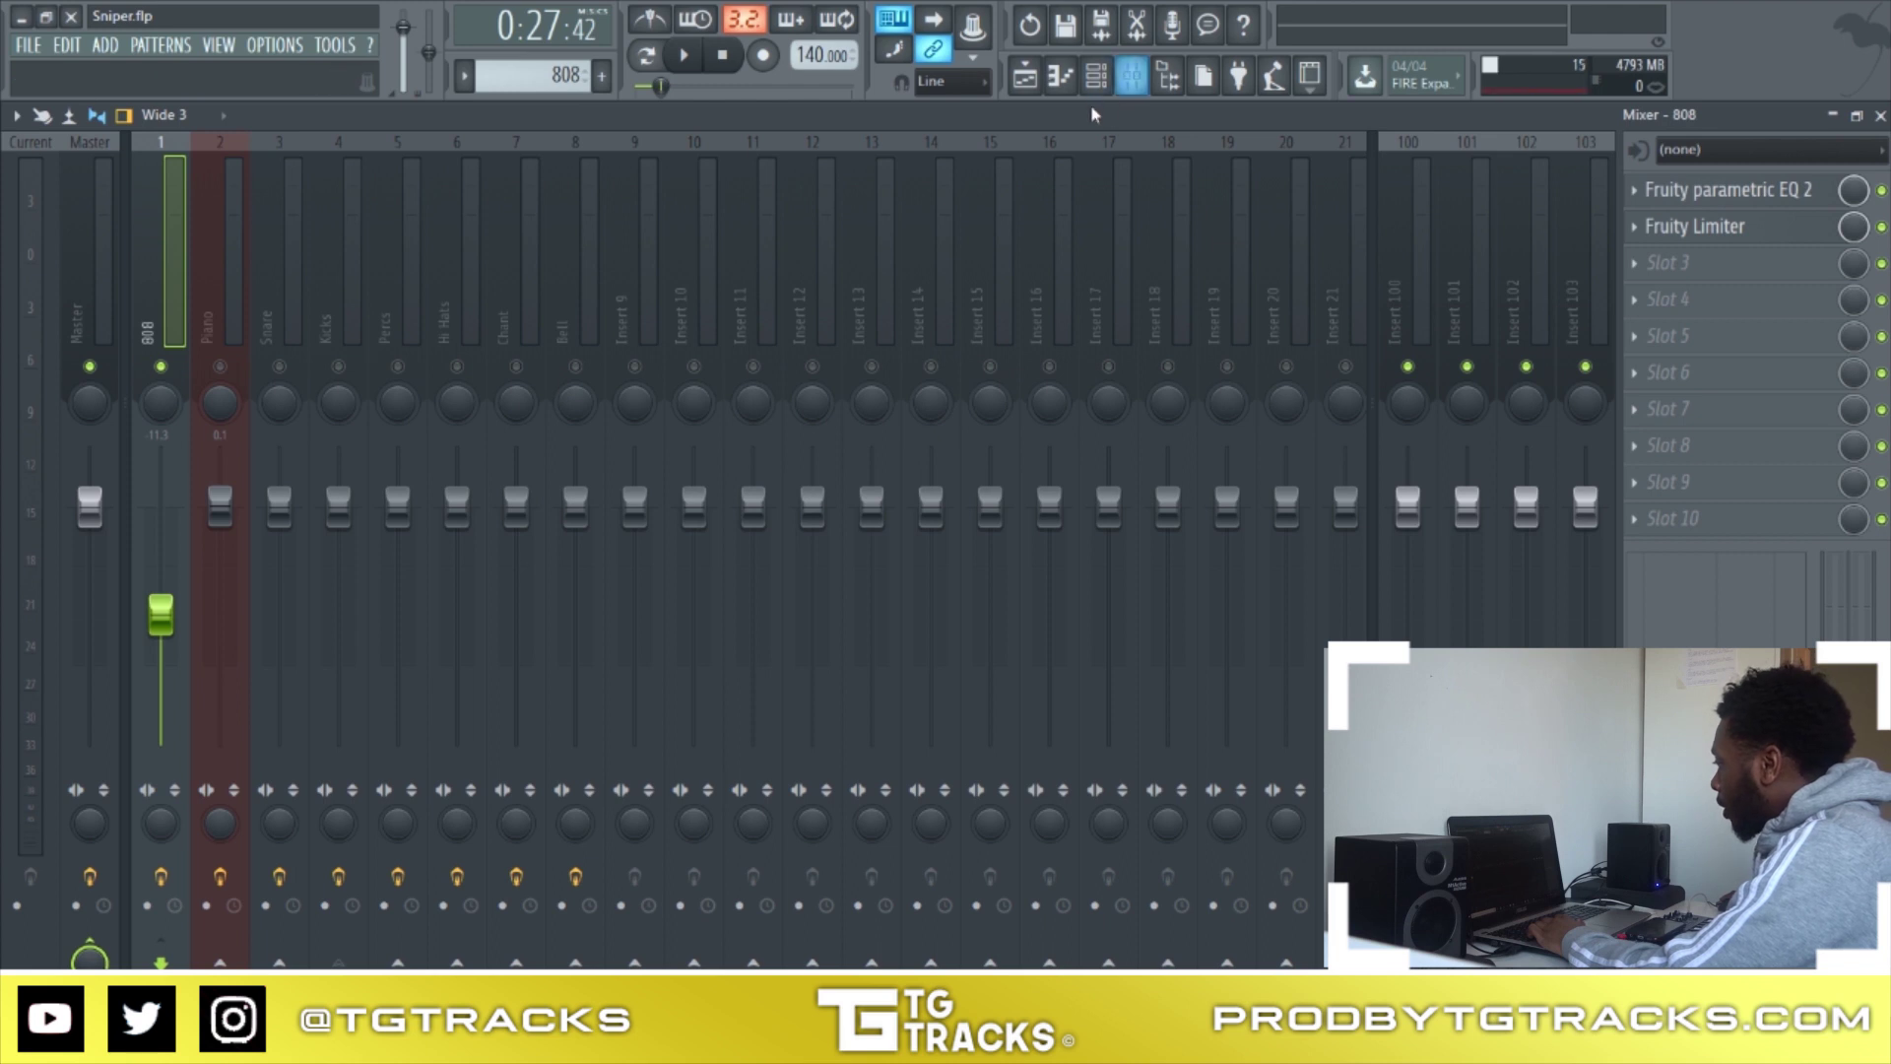
Select the Snares pattern and set the playlist's playback position to bar 25
left_click(1095, 76)
scroll(528, 79, "down", 2)
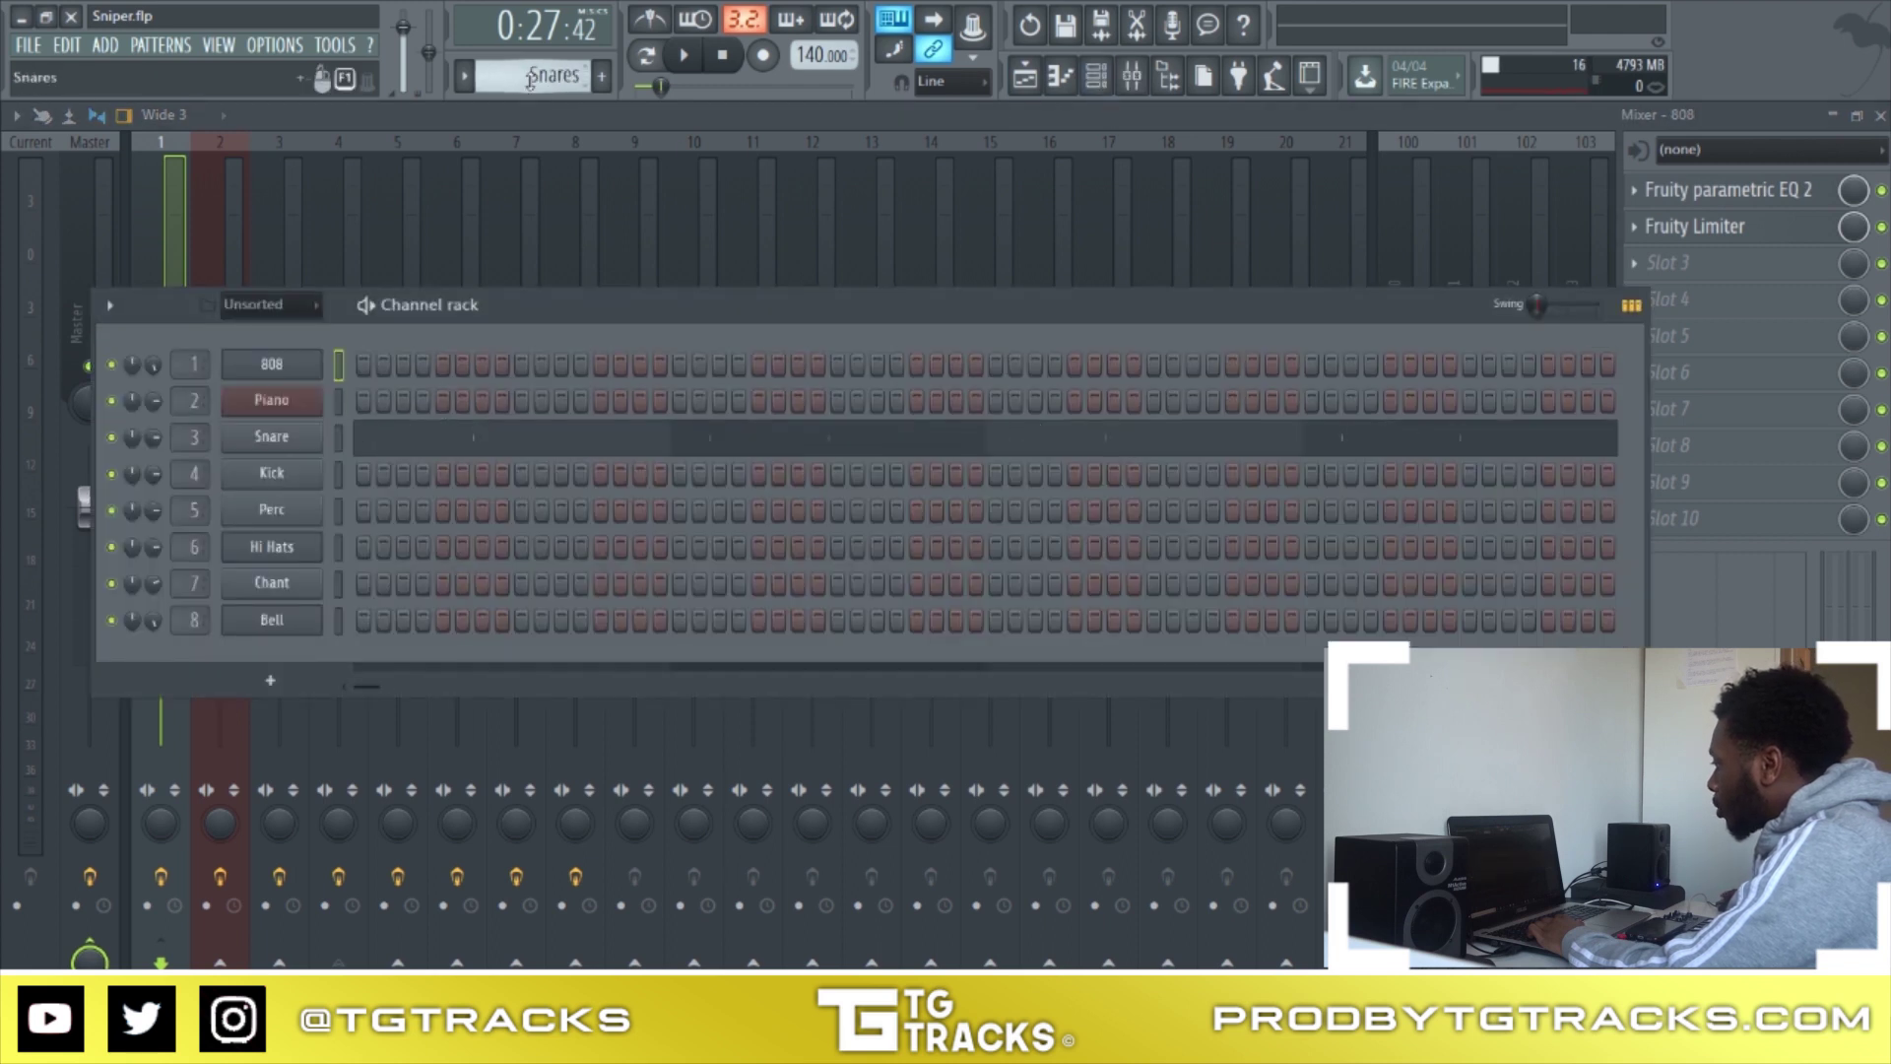
left_click(1025, 76)
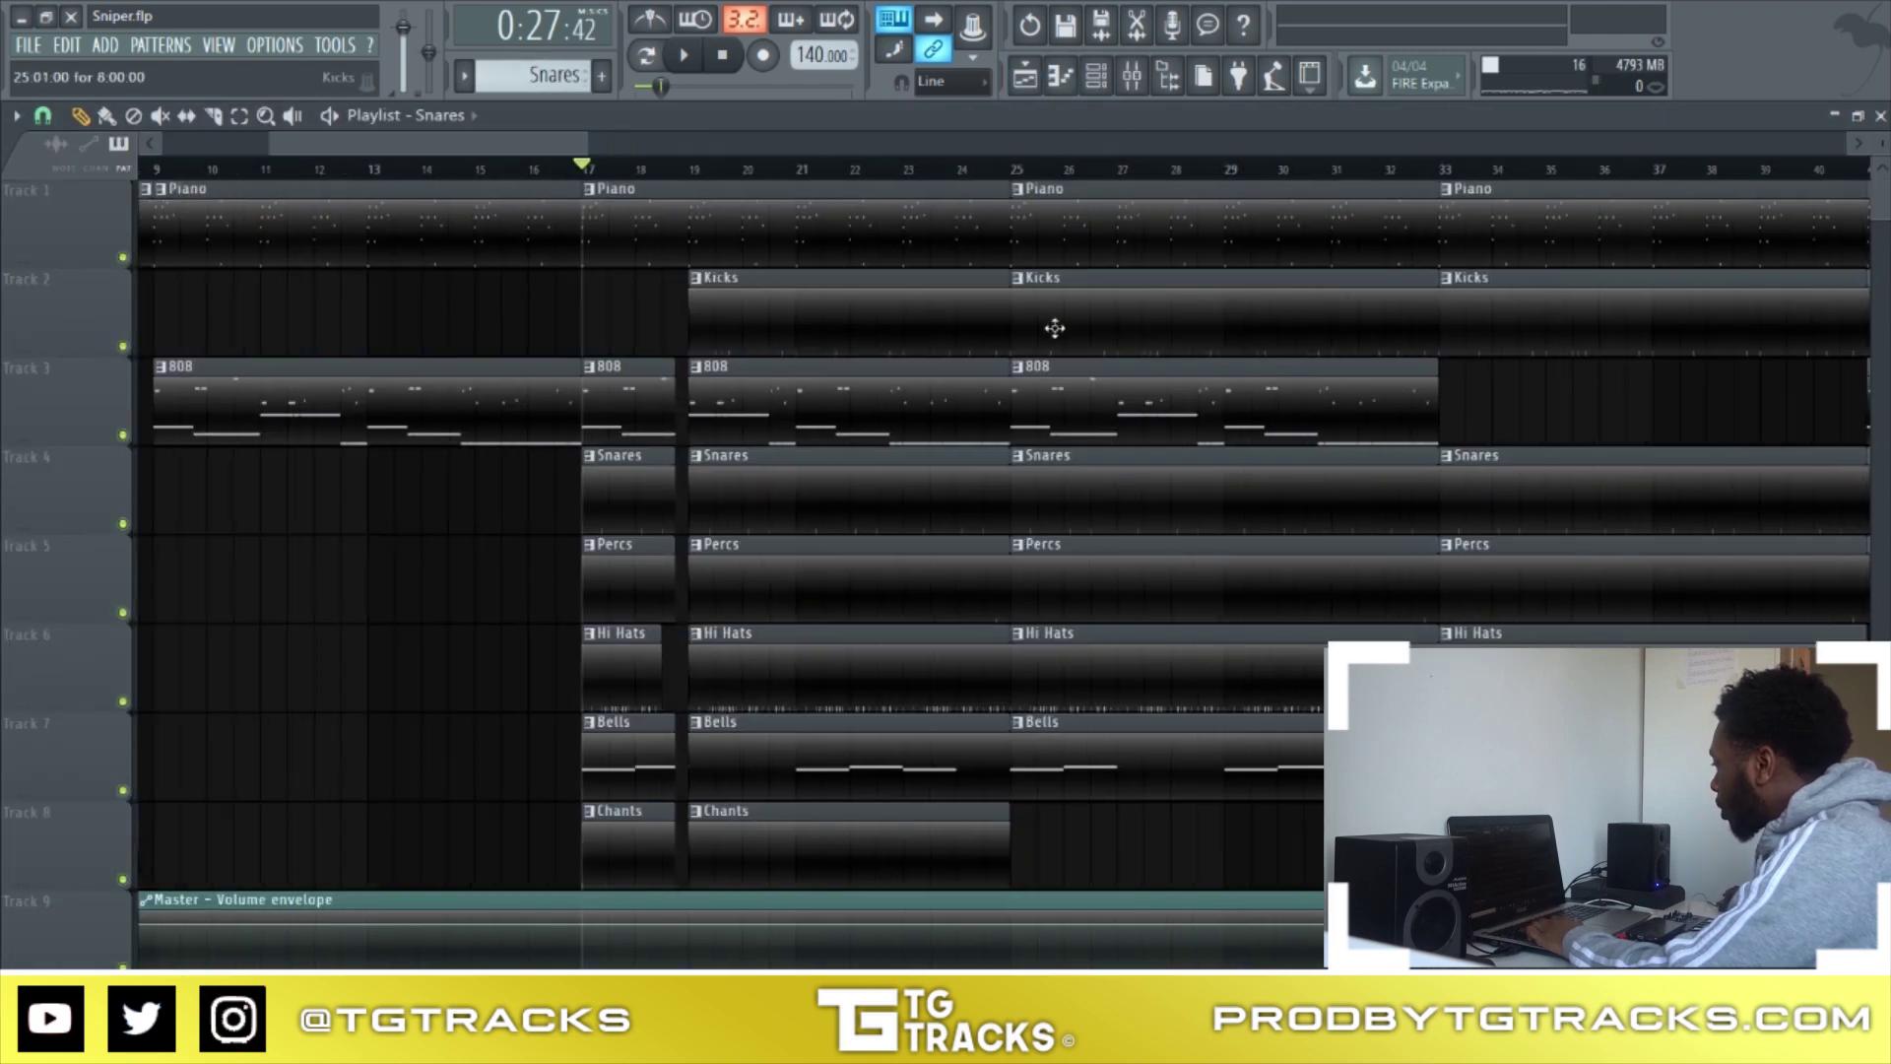
scroll(562, 425, "up", 5)
scroll(612, 409, "up", 5)
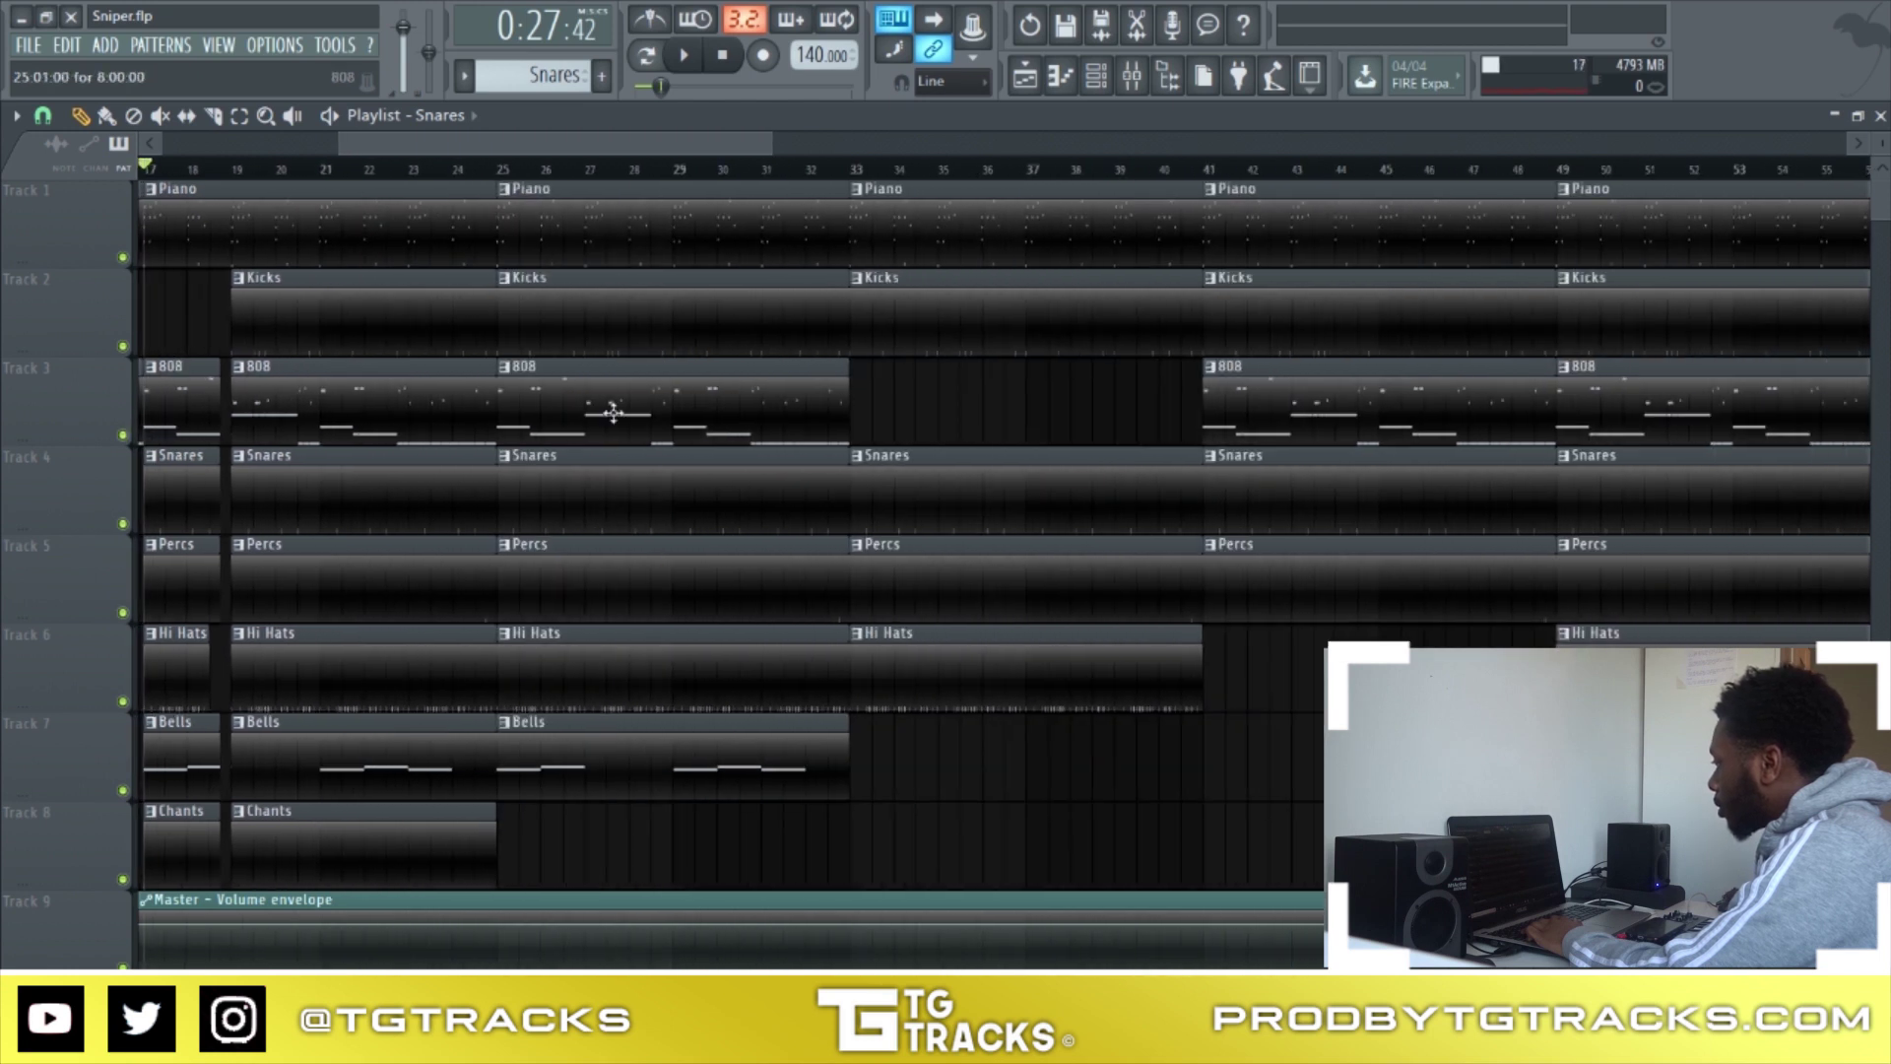
left_click(325, 175)
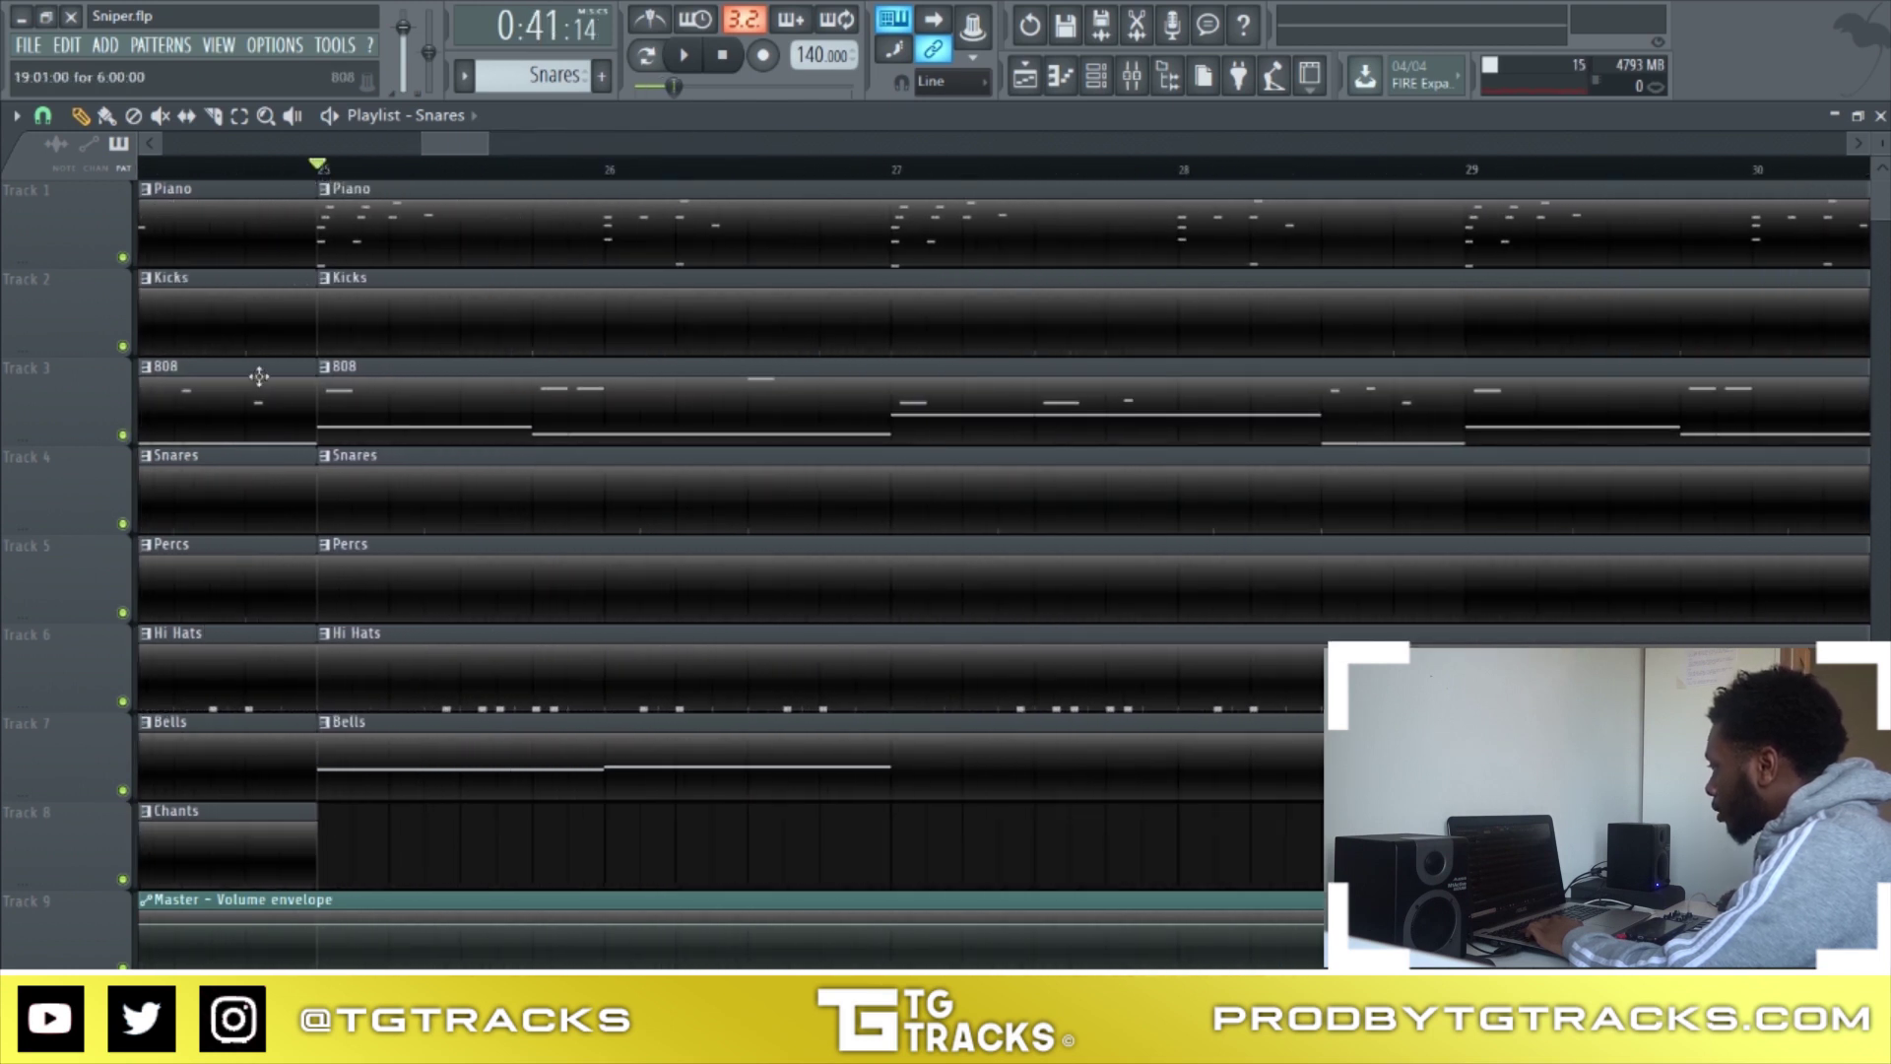
Isolate the Snares, Percs, Hi Hats and Bells tracks in the playlist
right_click(123, 524)
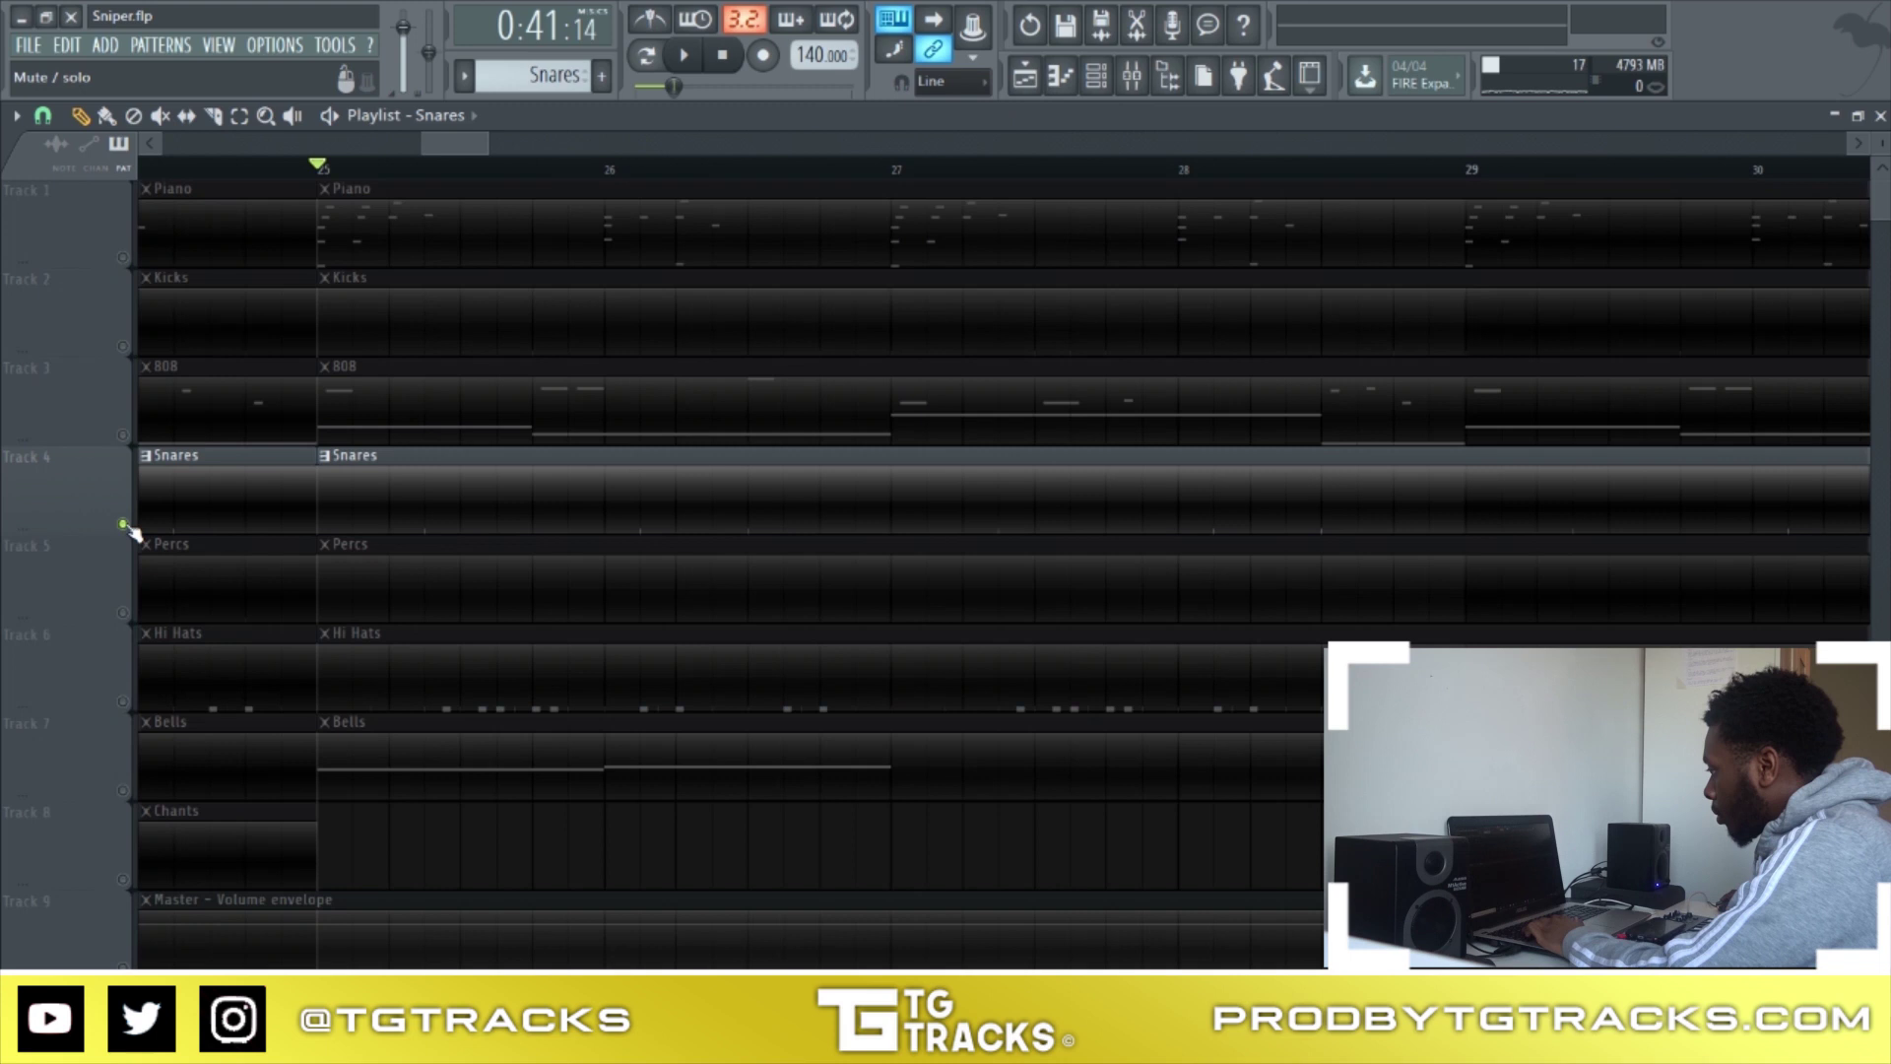
left_click(121, 614)
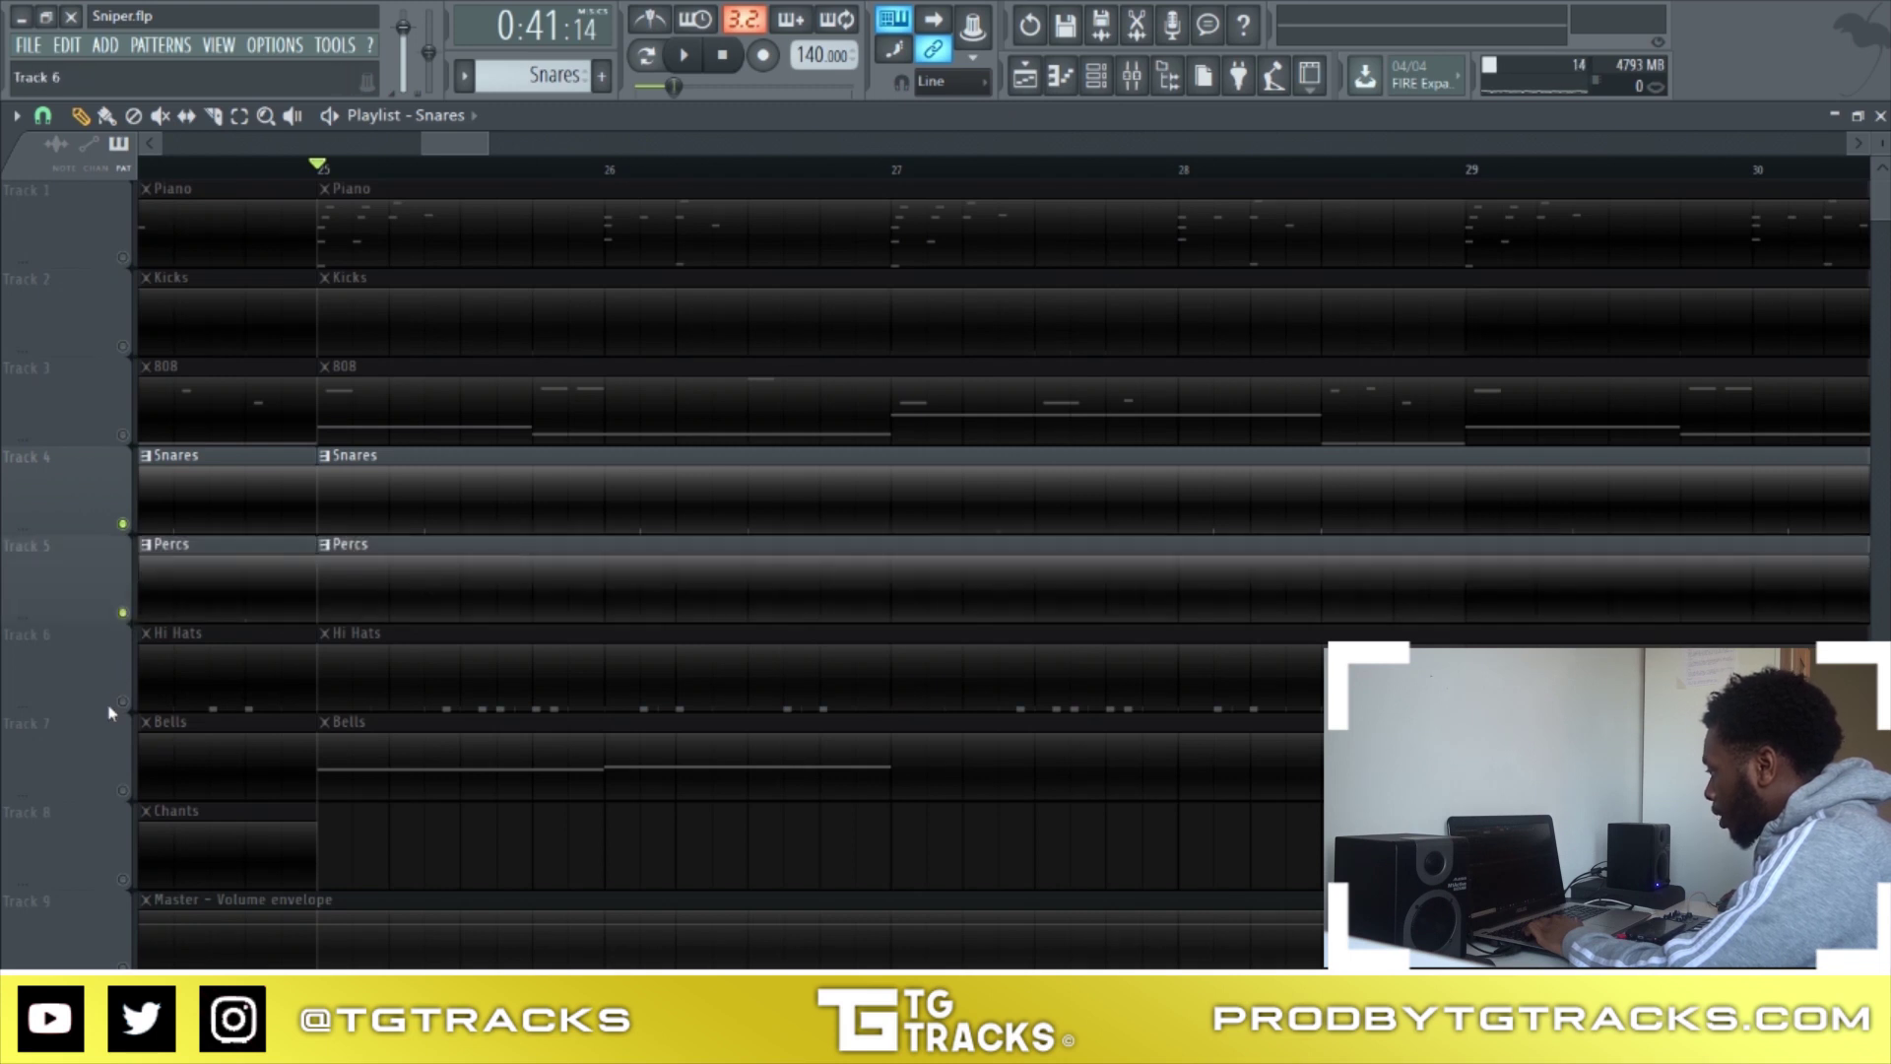
left_click(122, 702)
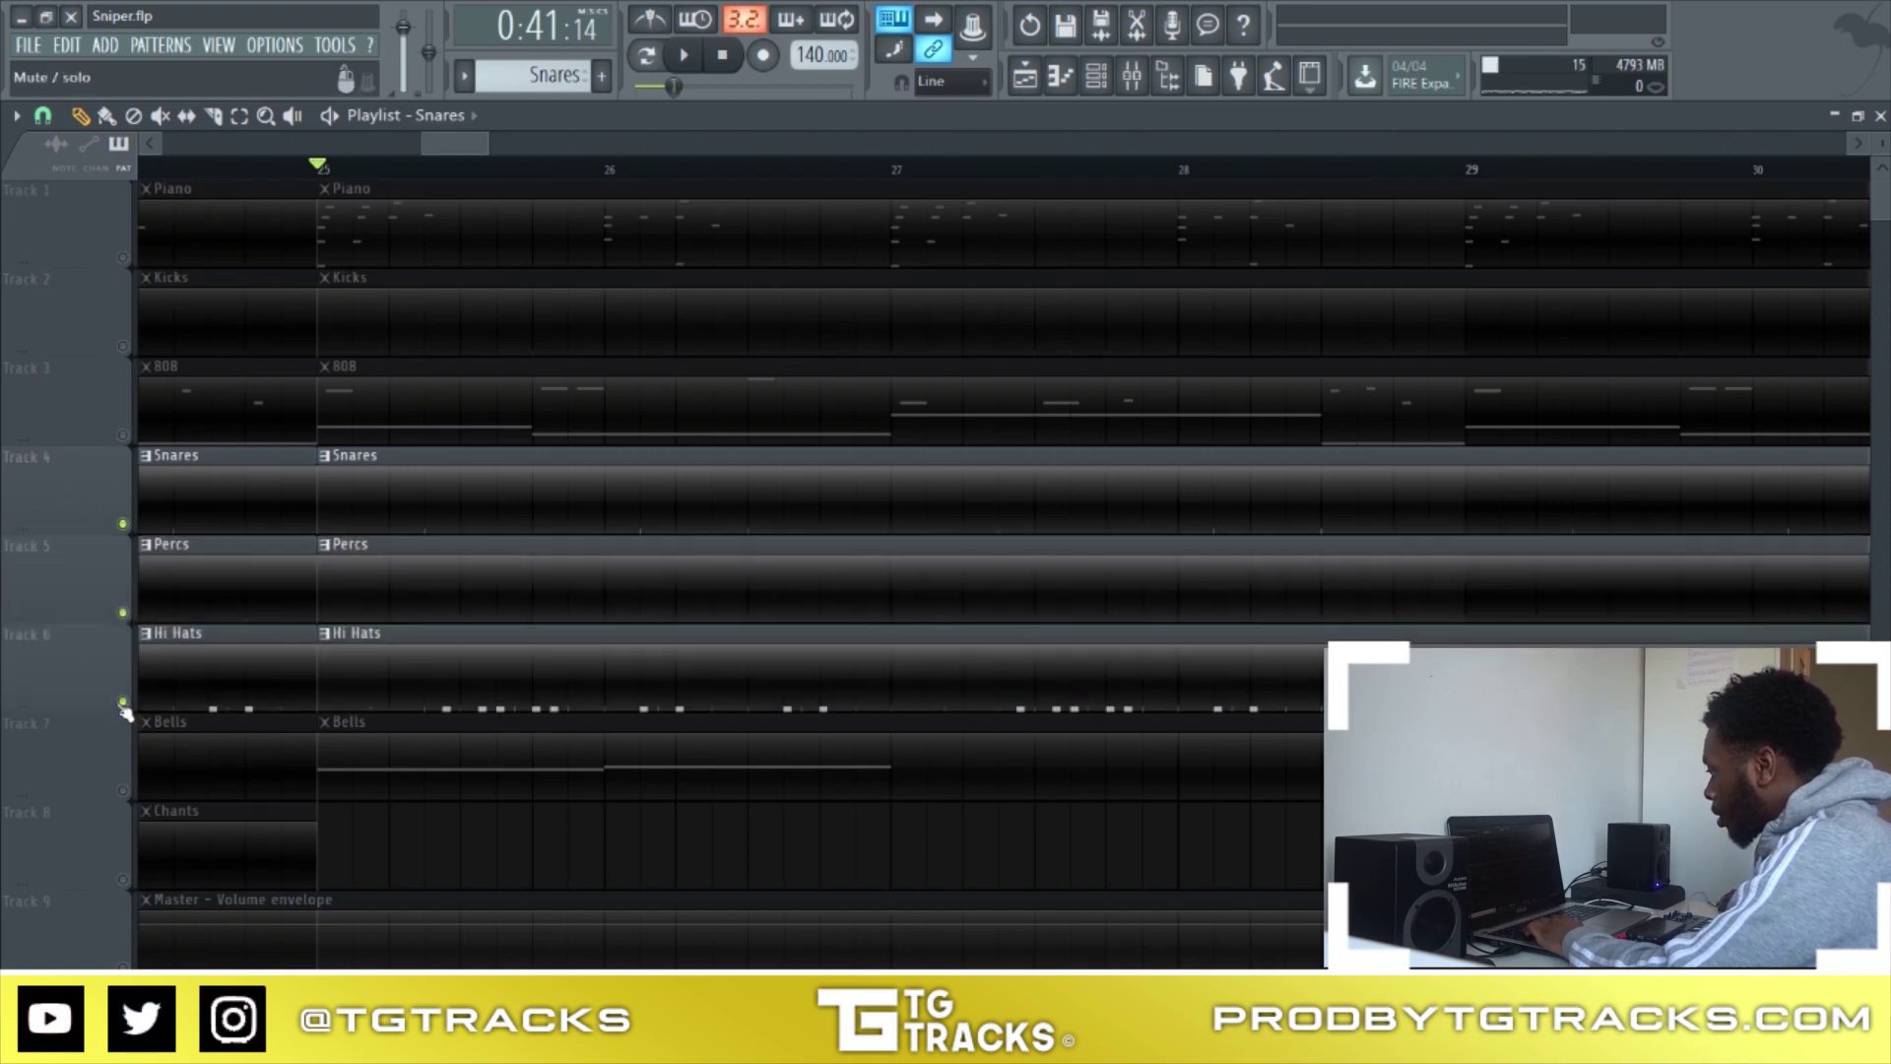
left_click(123, 791)
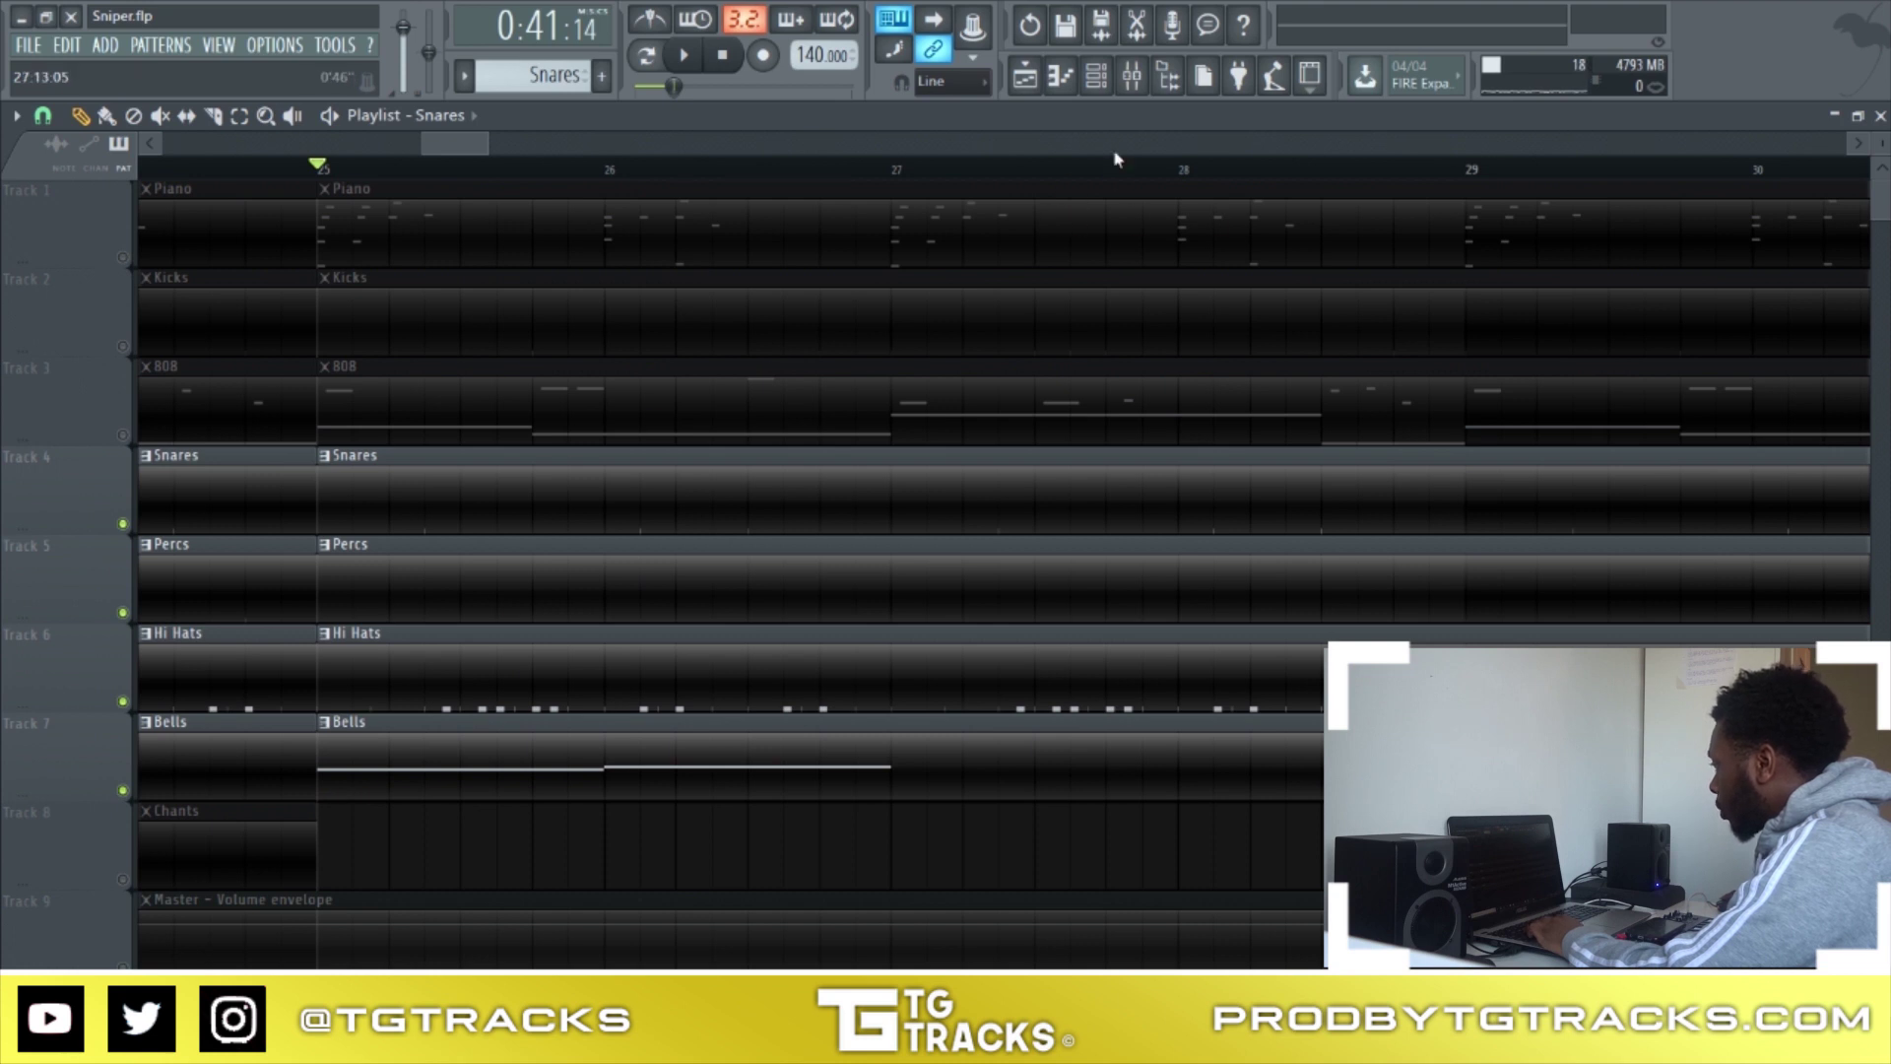
Play the isolated tracks with the mixer's 808 solo off, and open the Hi Hats track's Parametric EQ 2
key("space")
left_click(1132, 77)
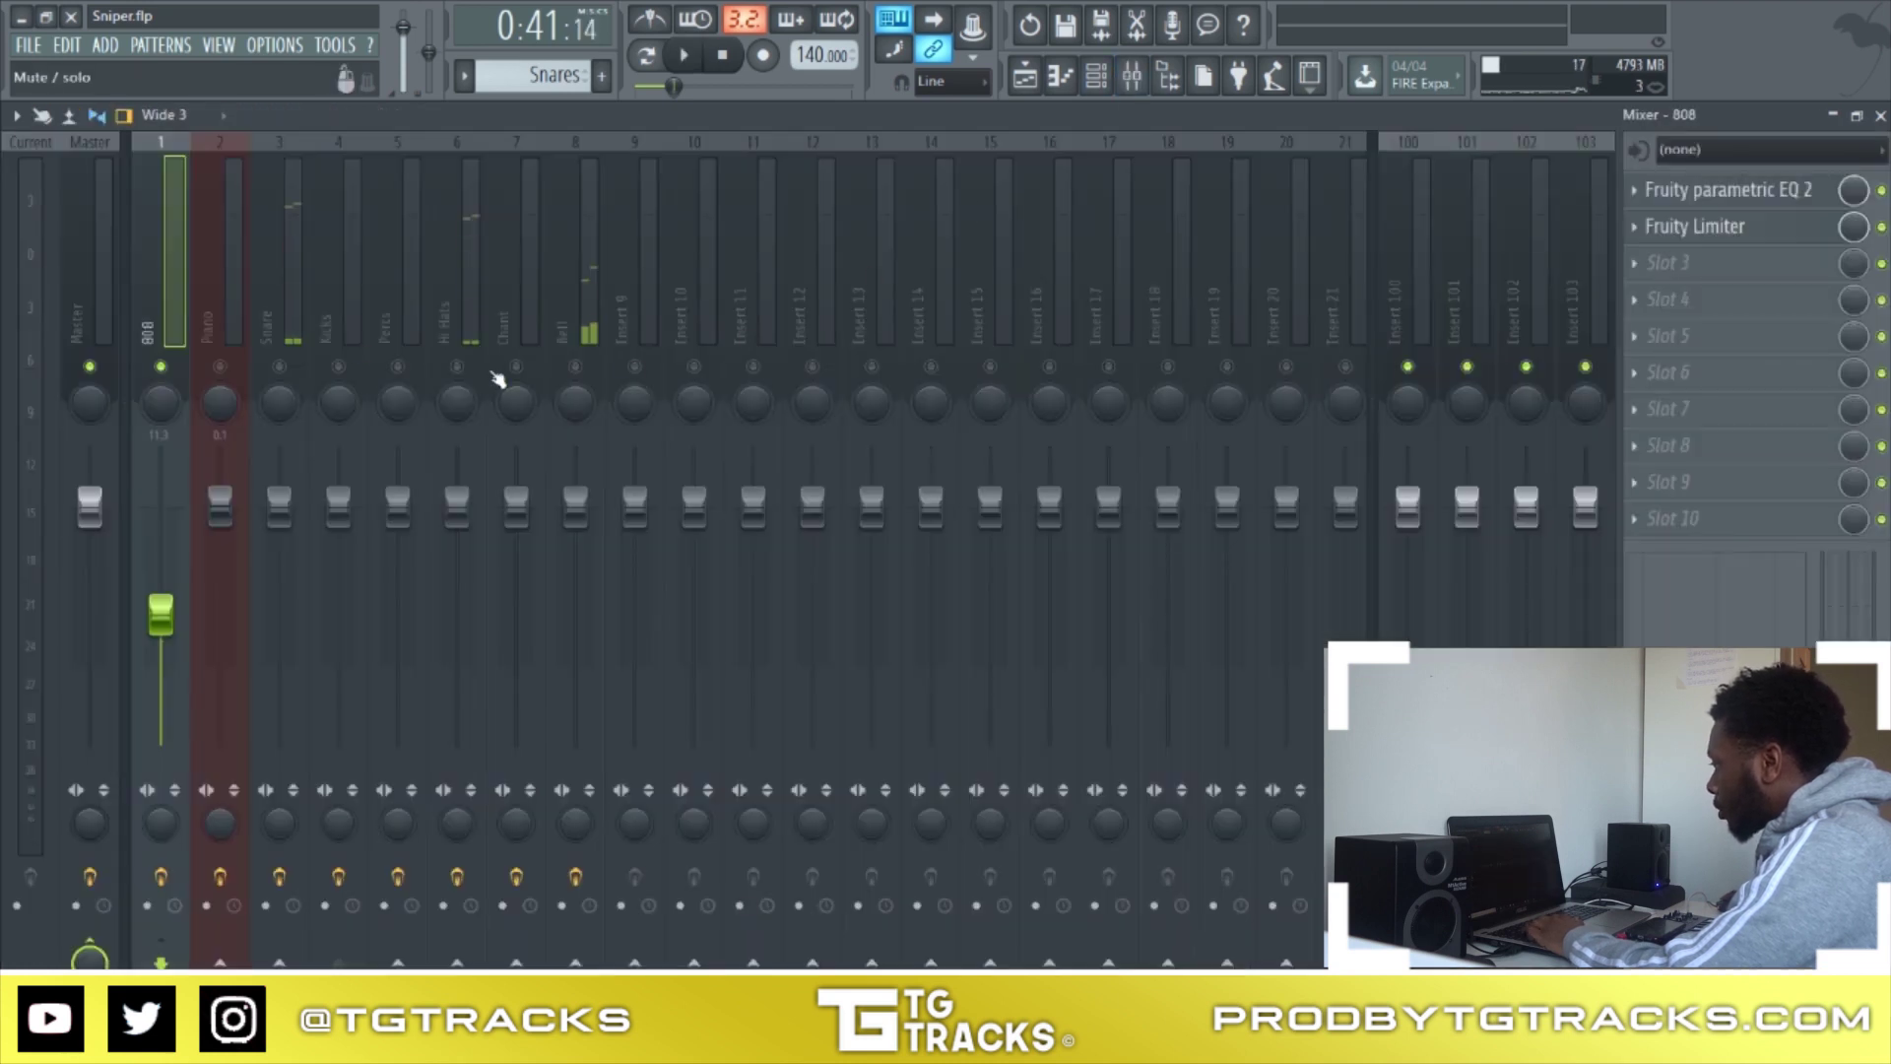
left_click(474, 276)
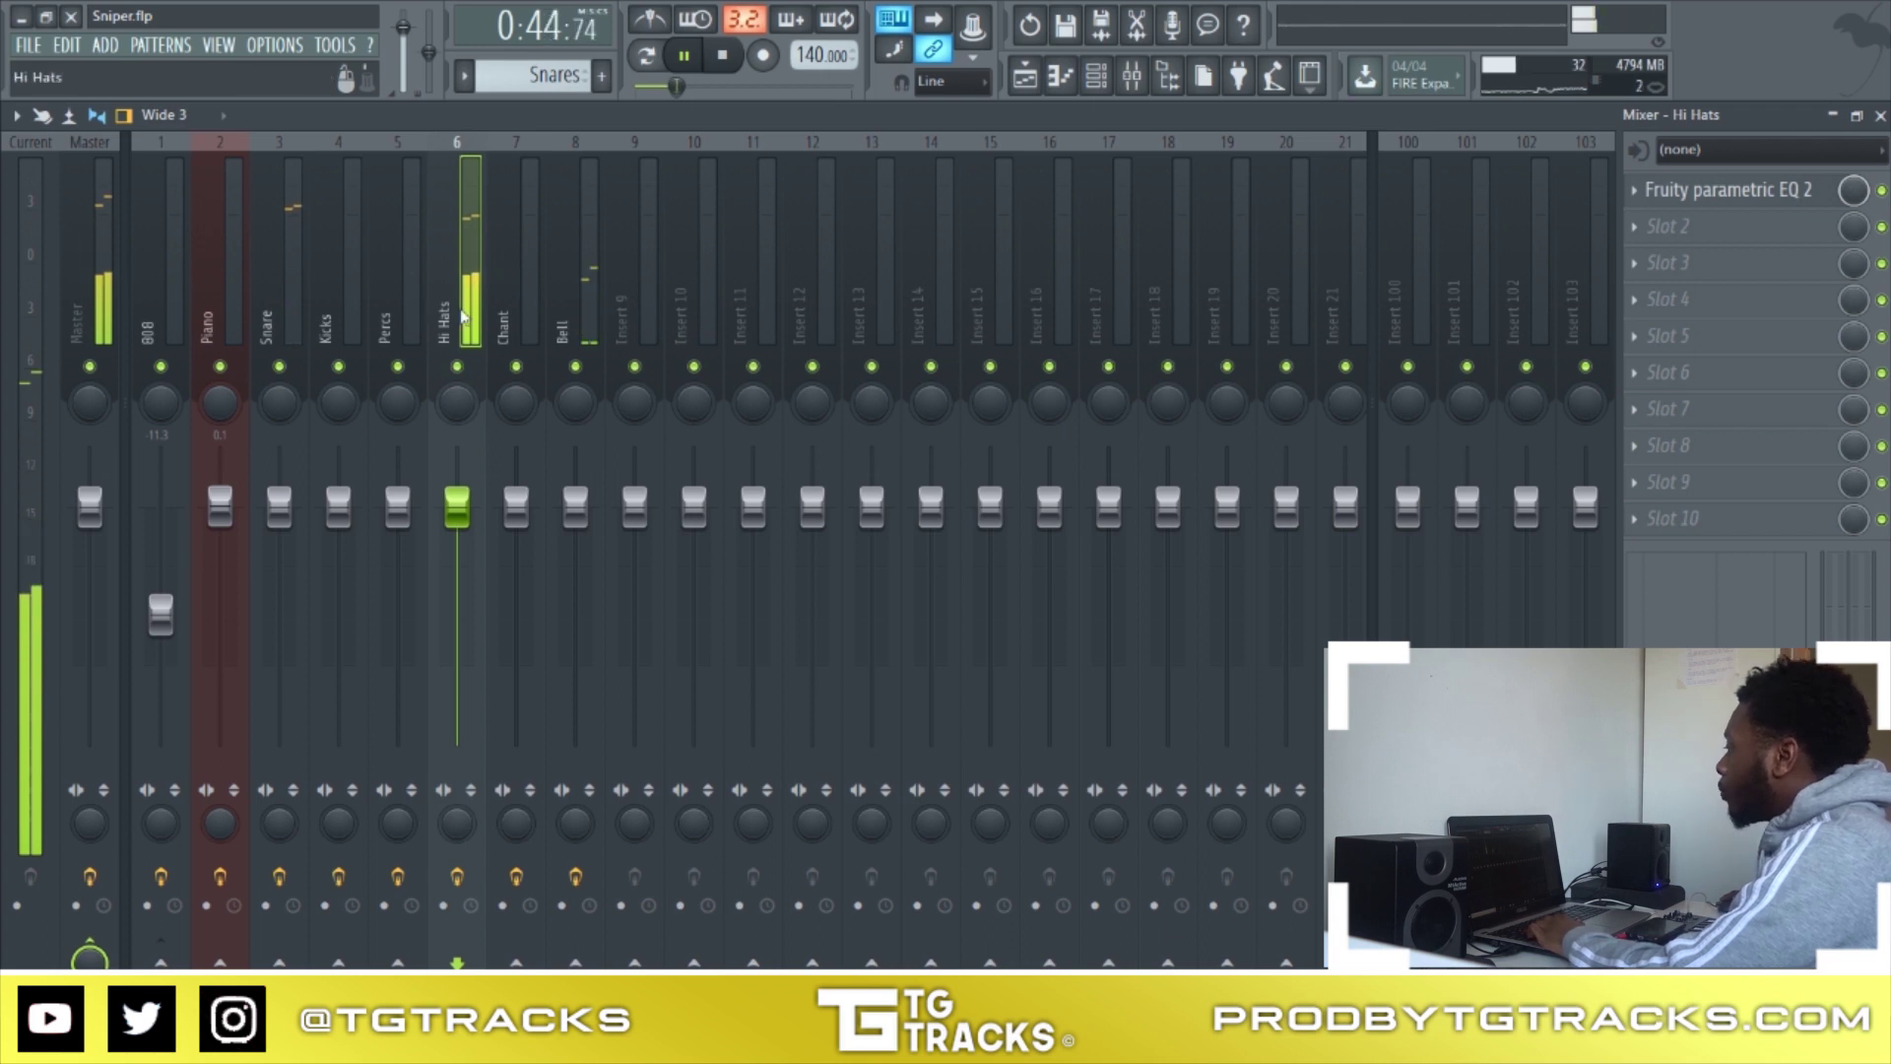
key("space")
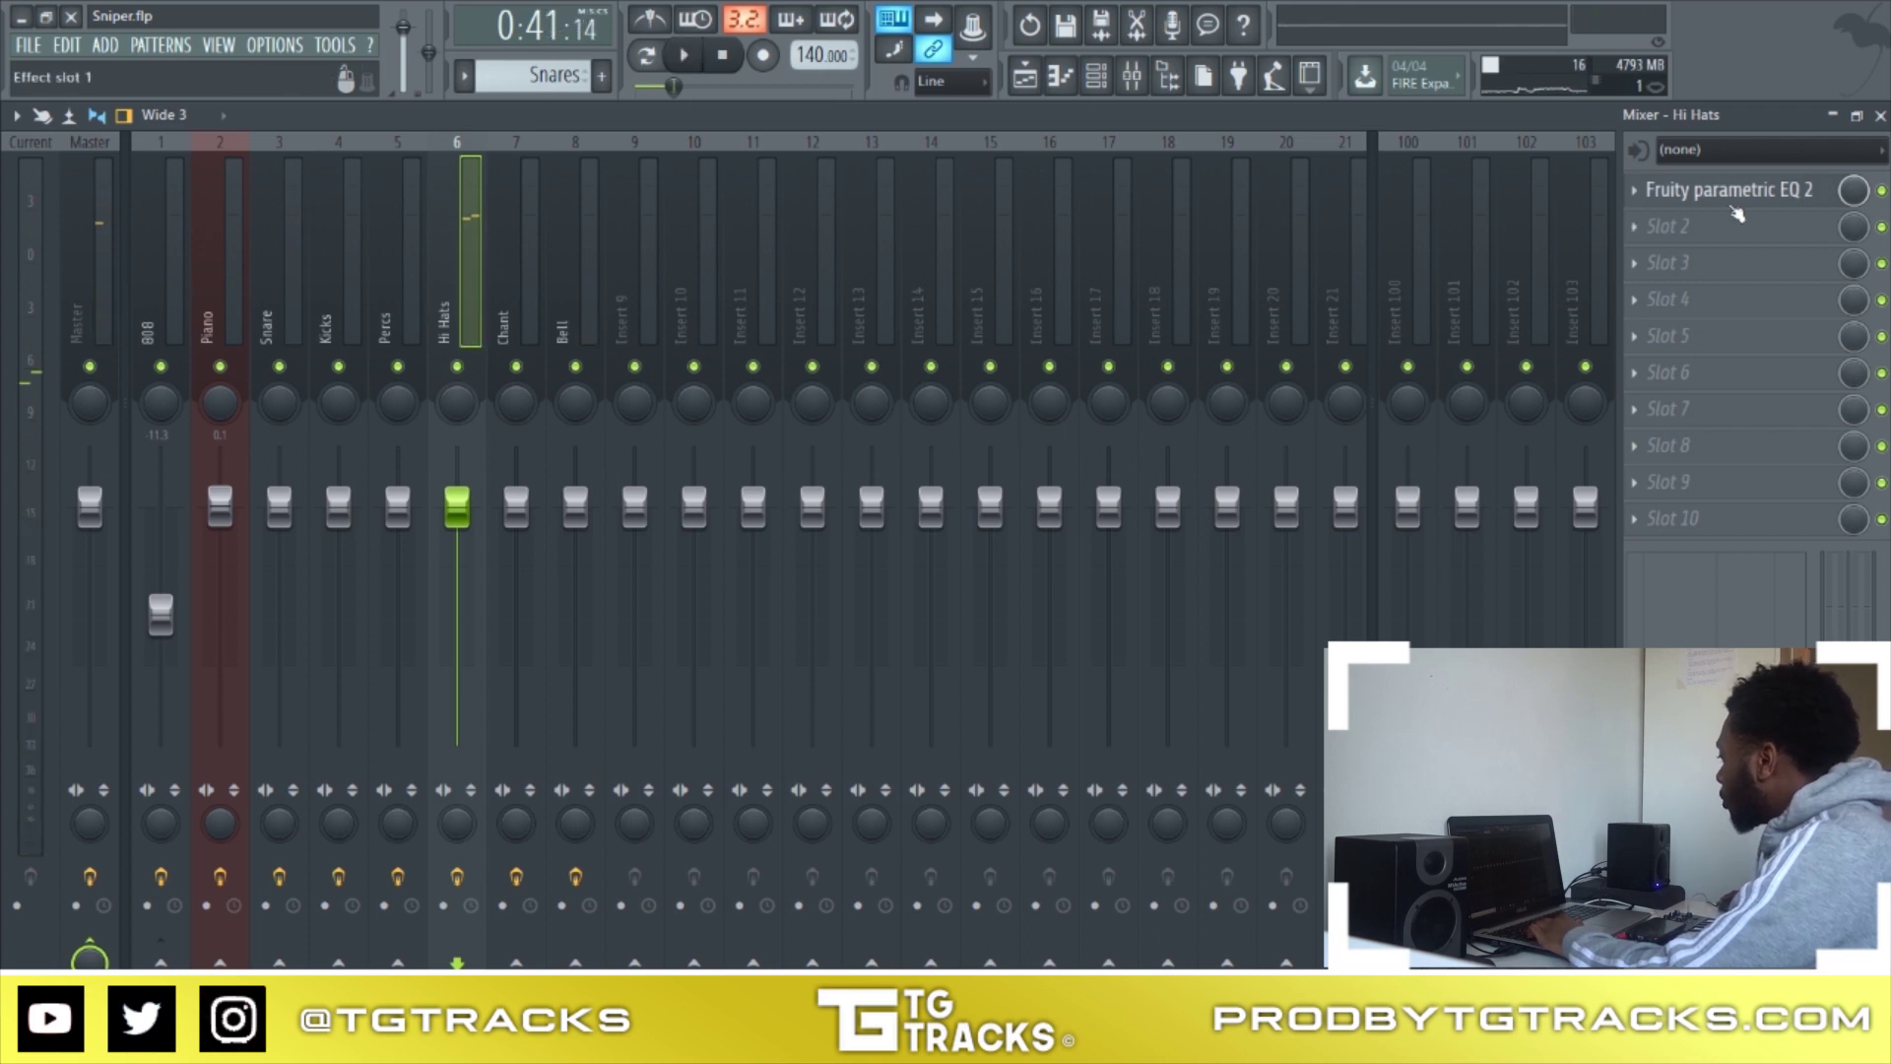
left_click(1733, 208)
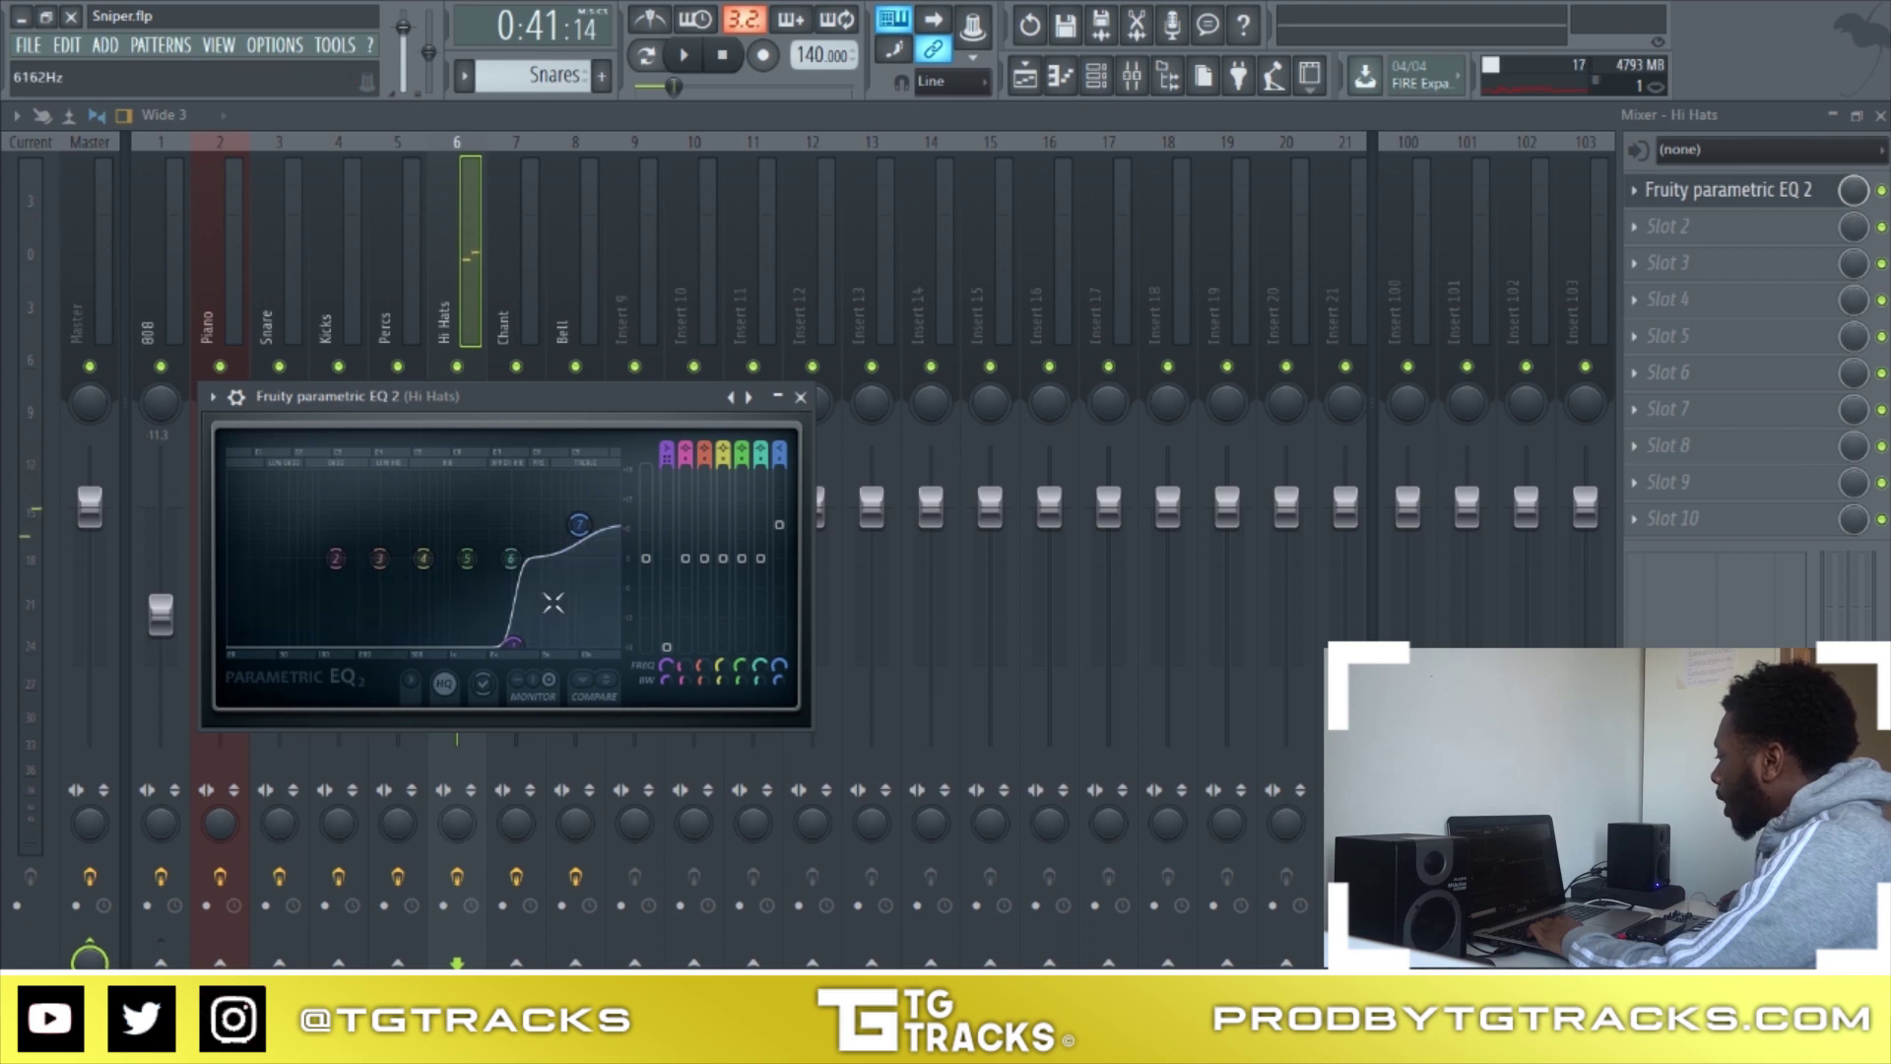
Solo the Hi Hats mixer track, flatten its EQ curve including band 7, and audition the unprocessed hi hats
right_click(455, 367)
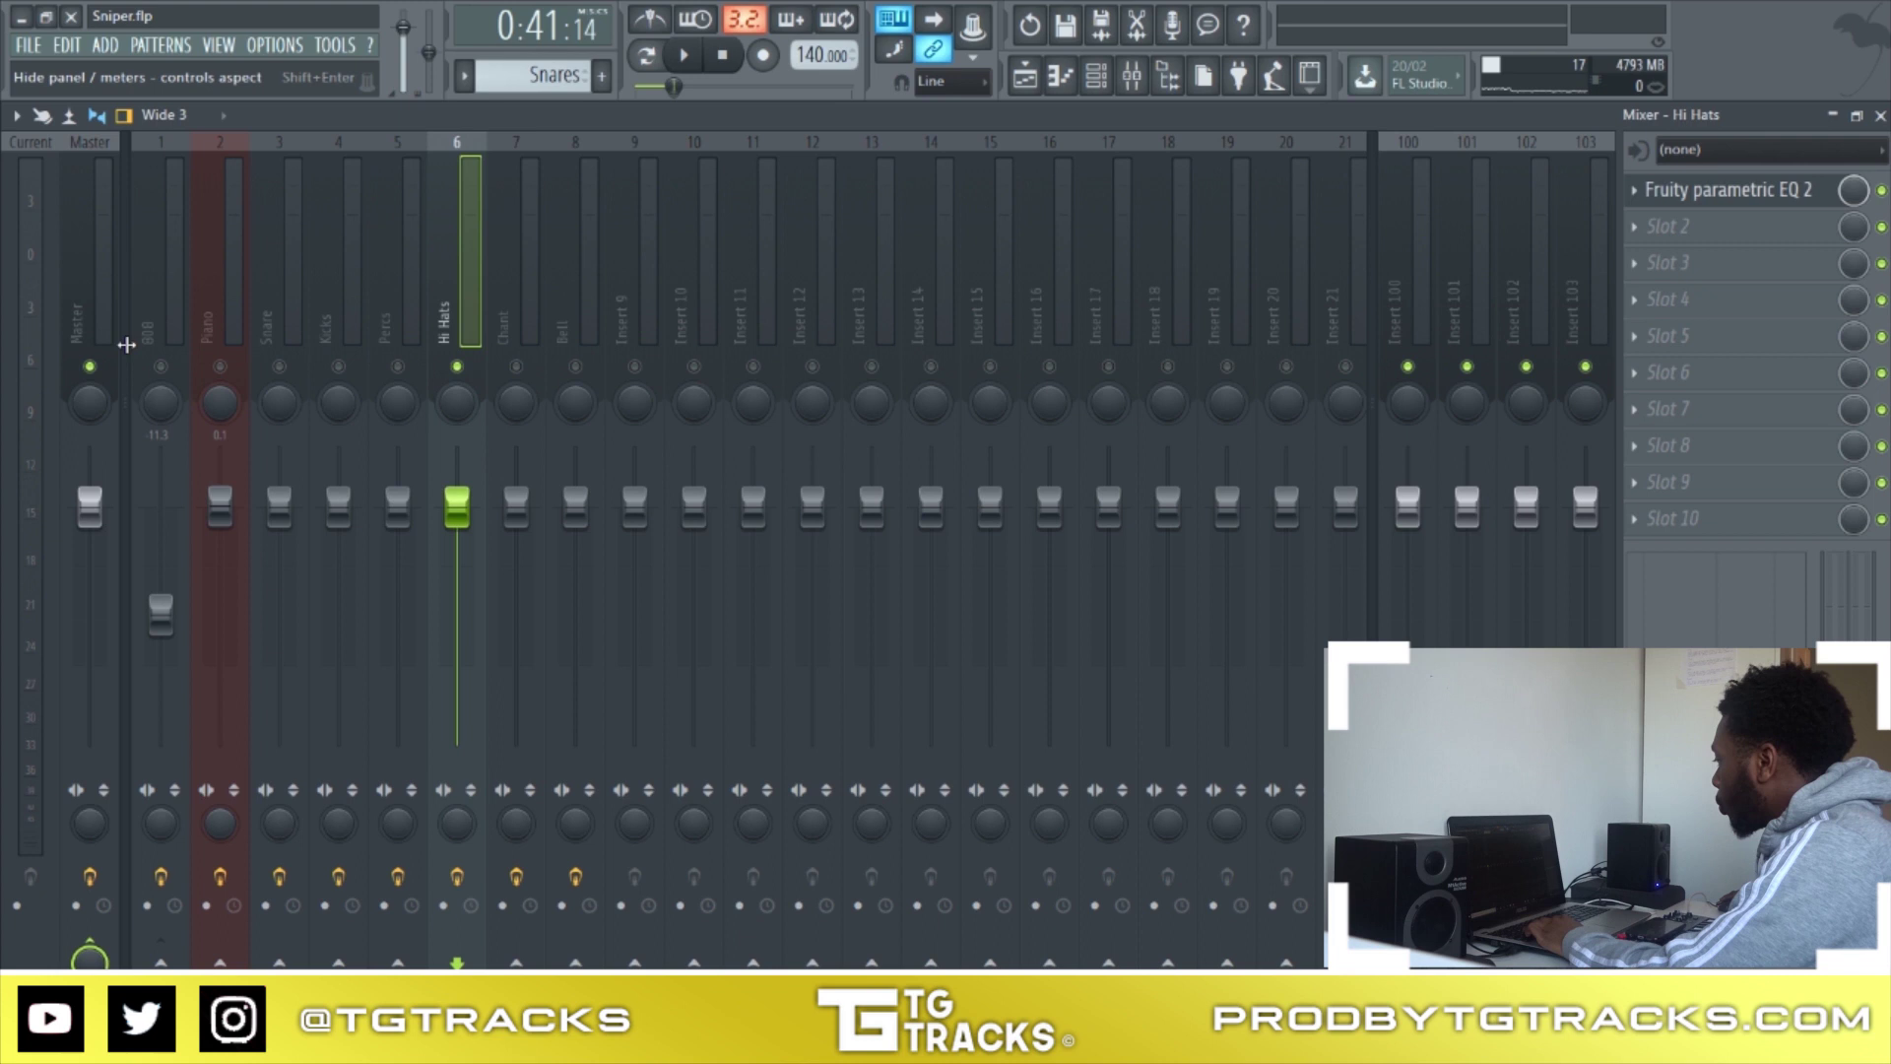
left_click(1733, 189)
key("space")
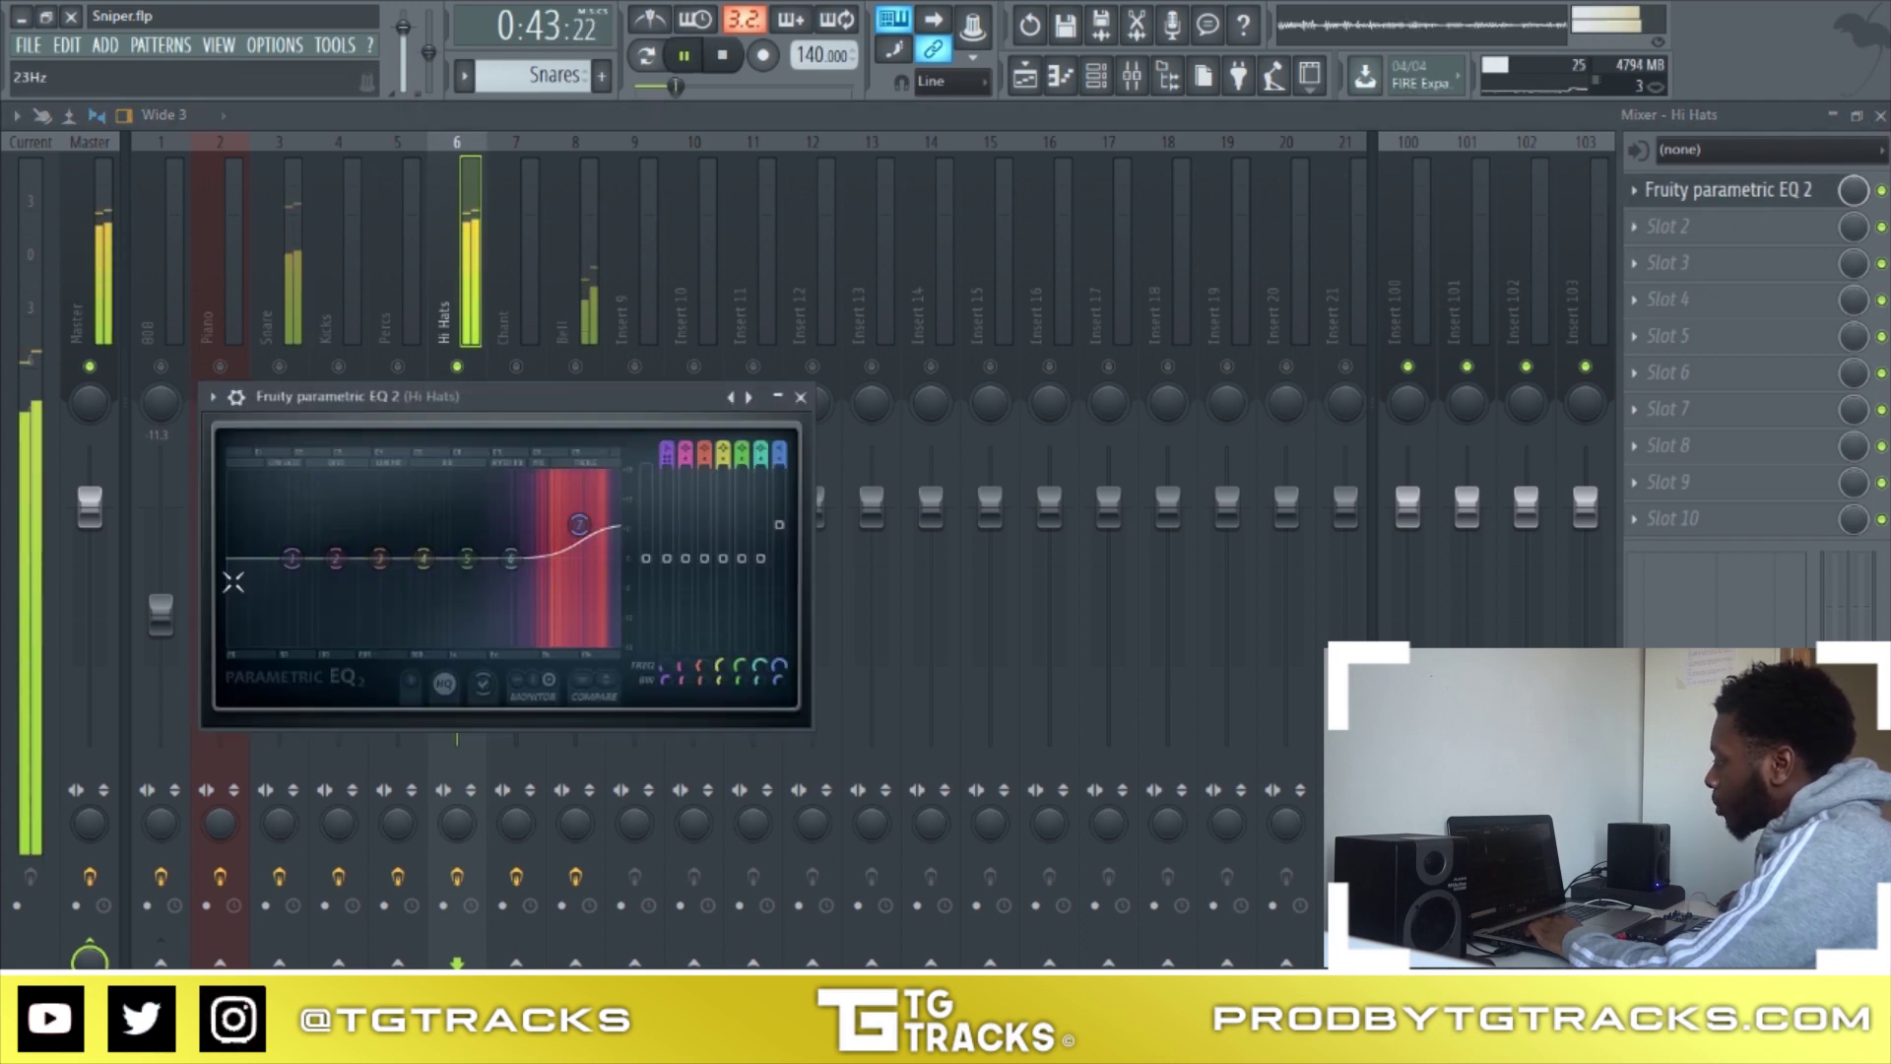
left_click_drag(579, 524, 554, 558)
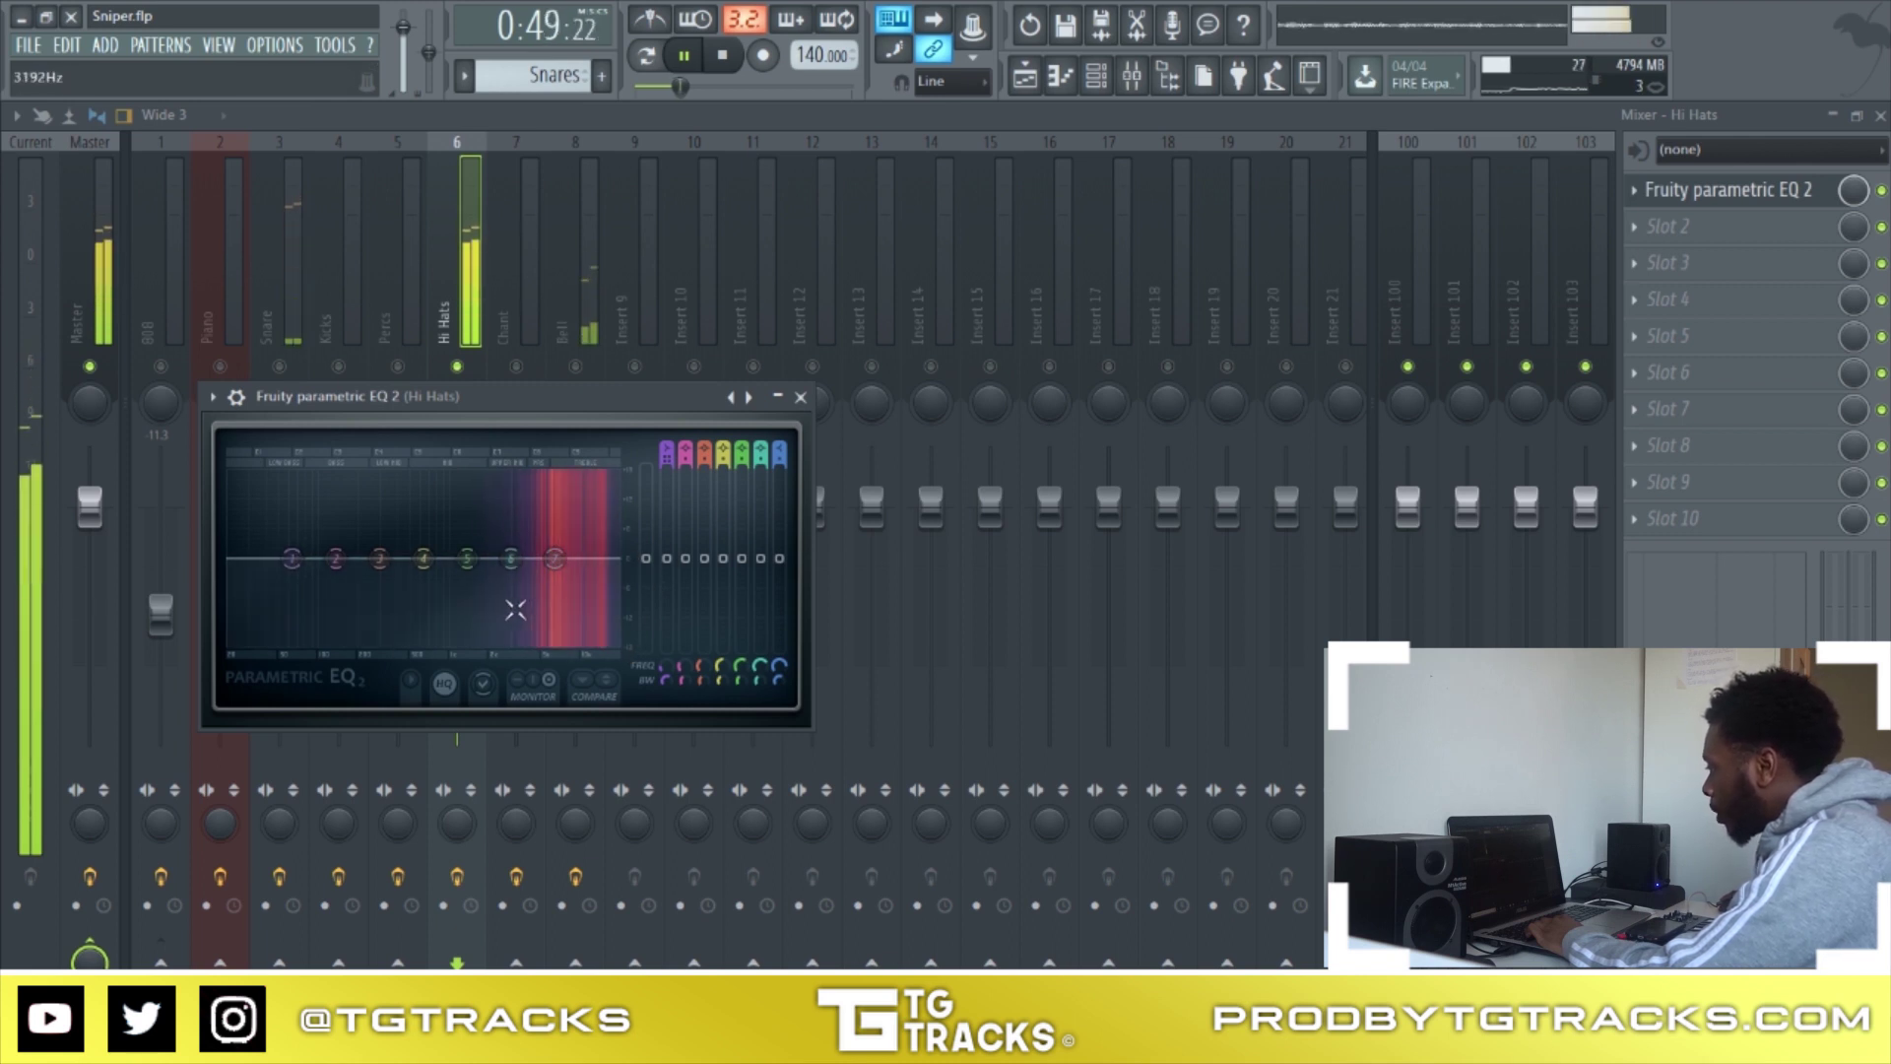
key("space")
Cut the hi hats' lows with EQ band 1, boost band 7 by 7.8 dB at 10481 Hz, and audition the result
left_click_drag(293, 560, 523, 640)
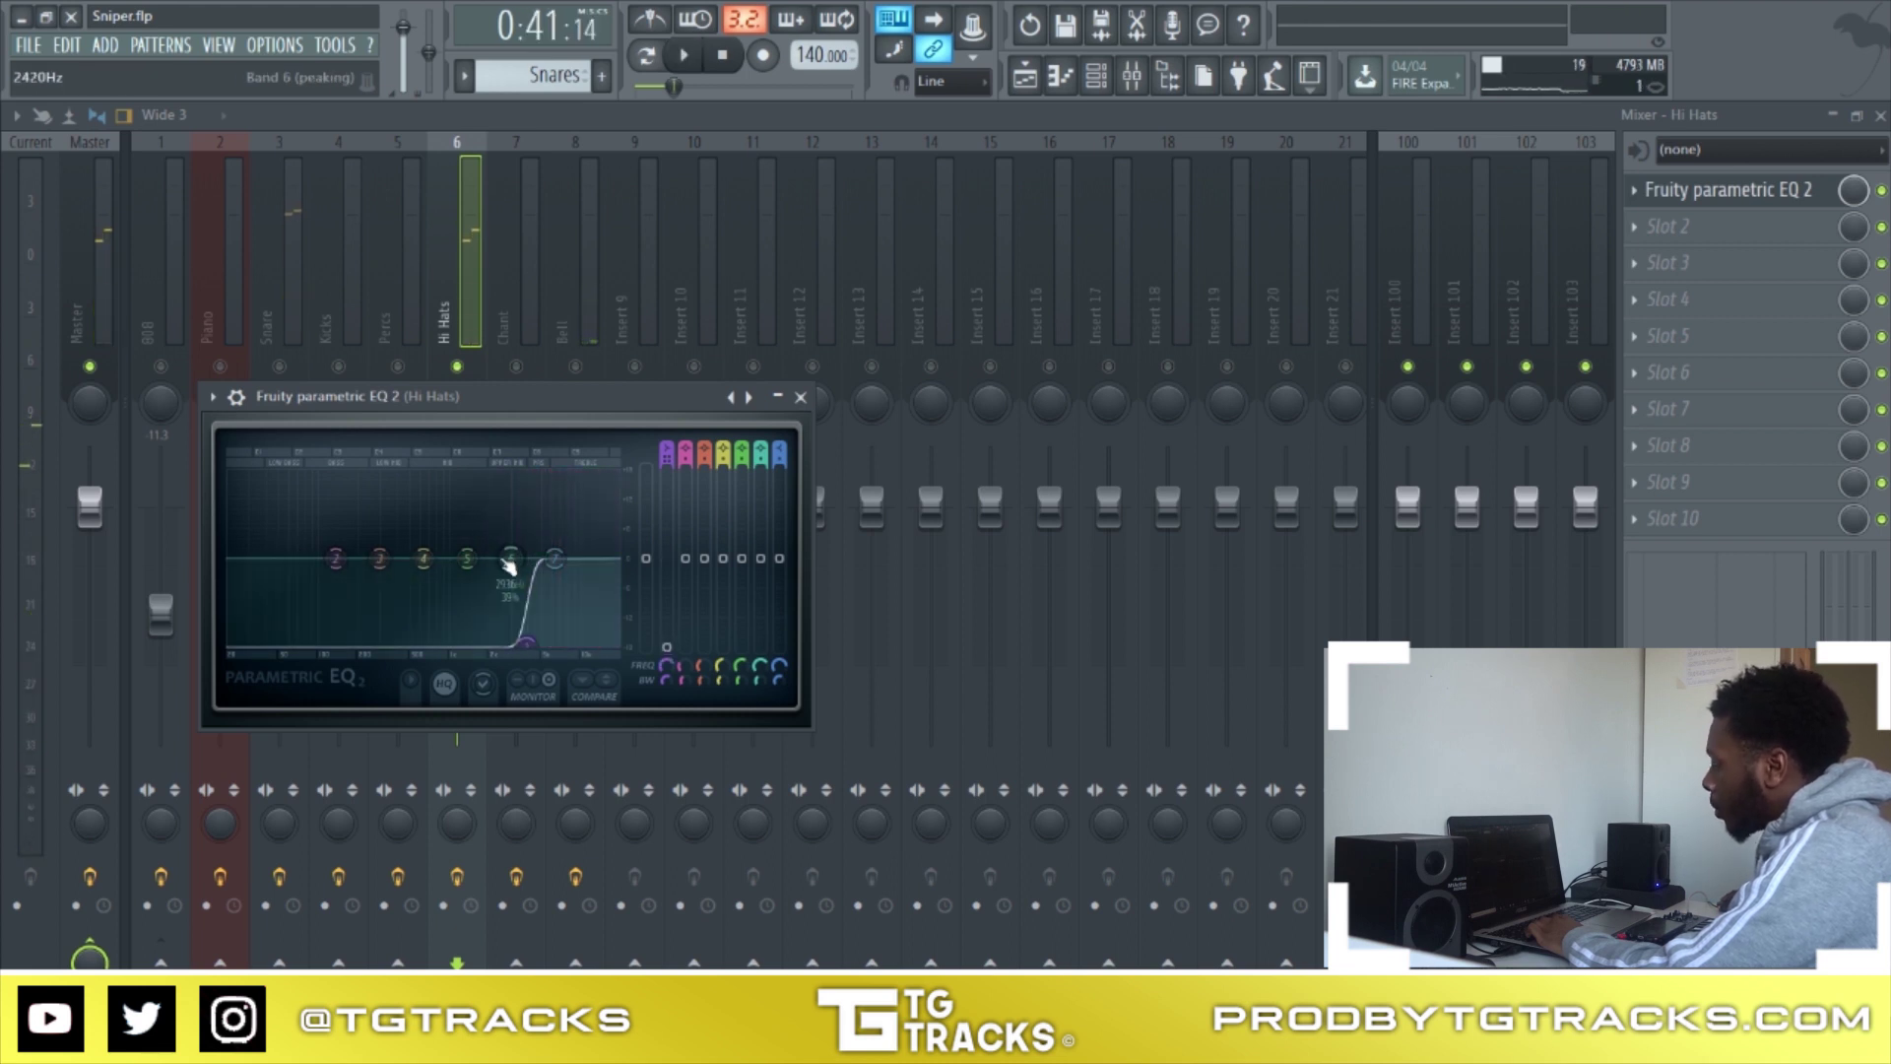
key("space")
left_click_drag(557, 591, 583, 519)
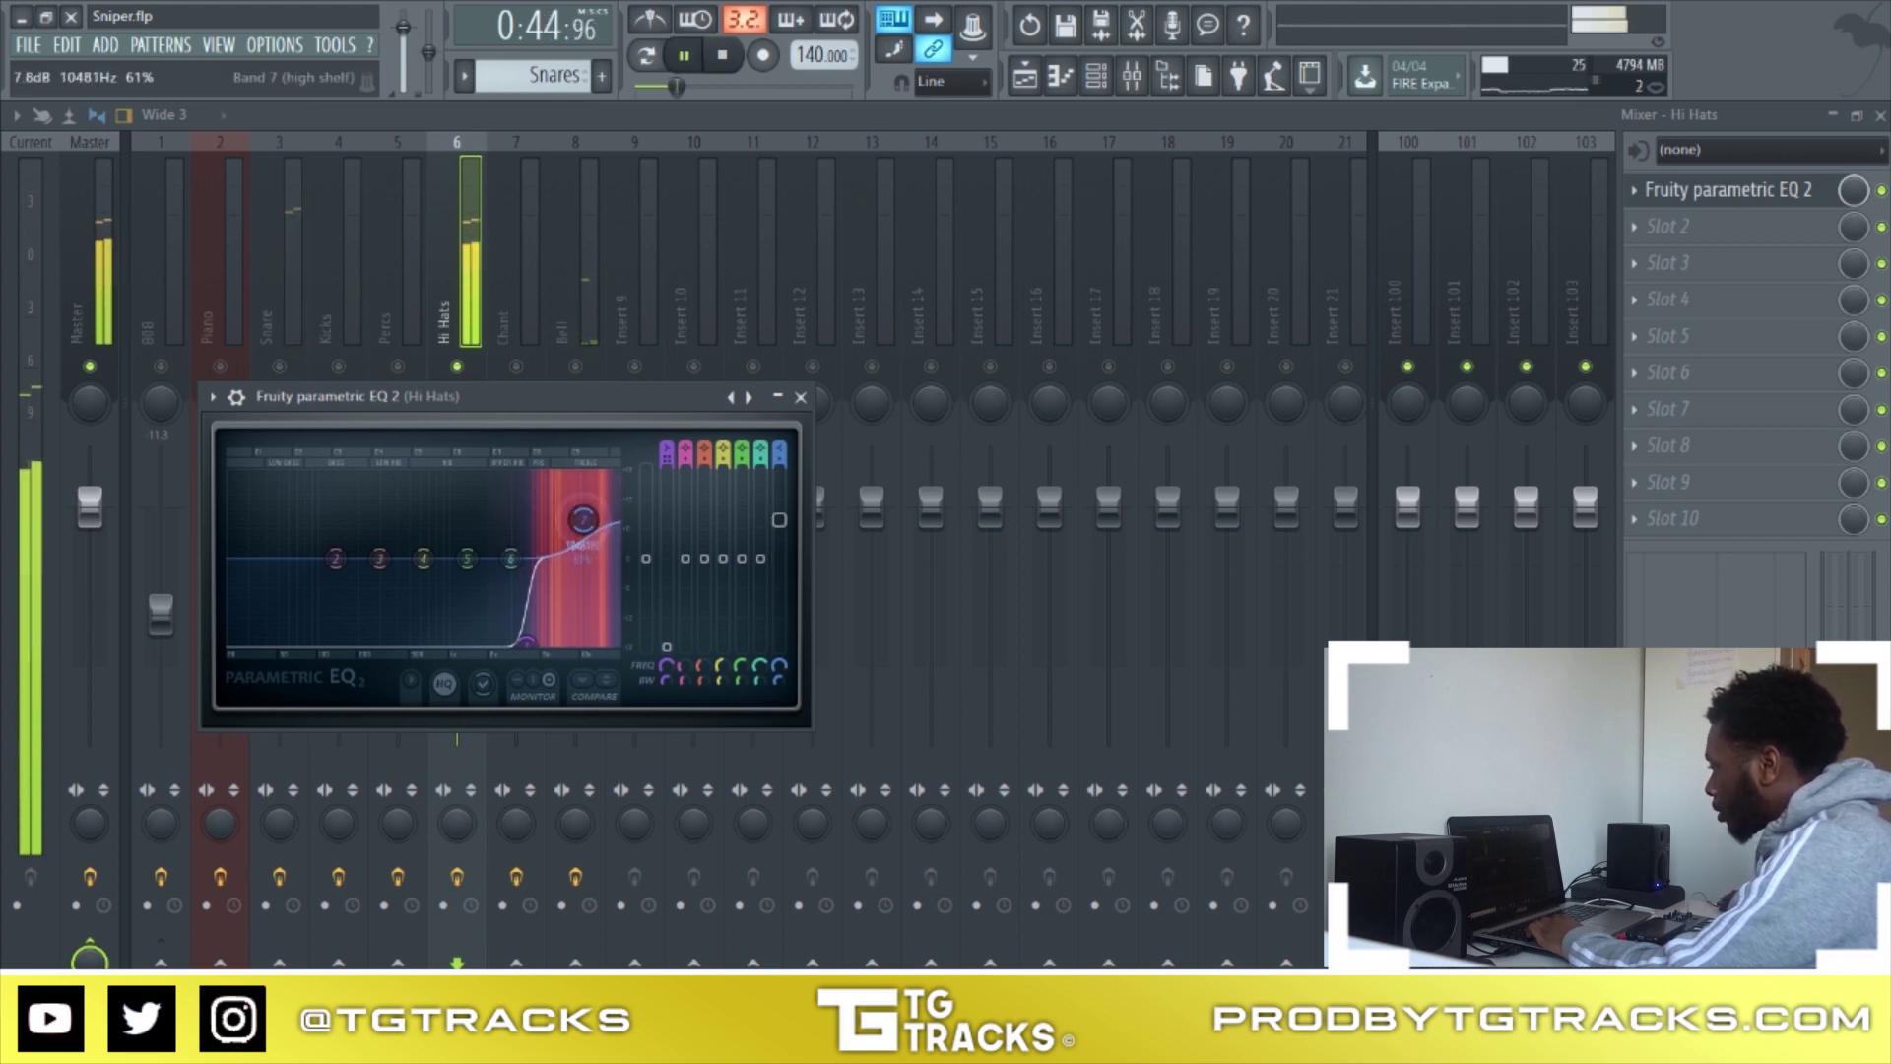
left_click(801, 395)
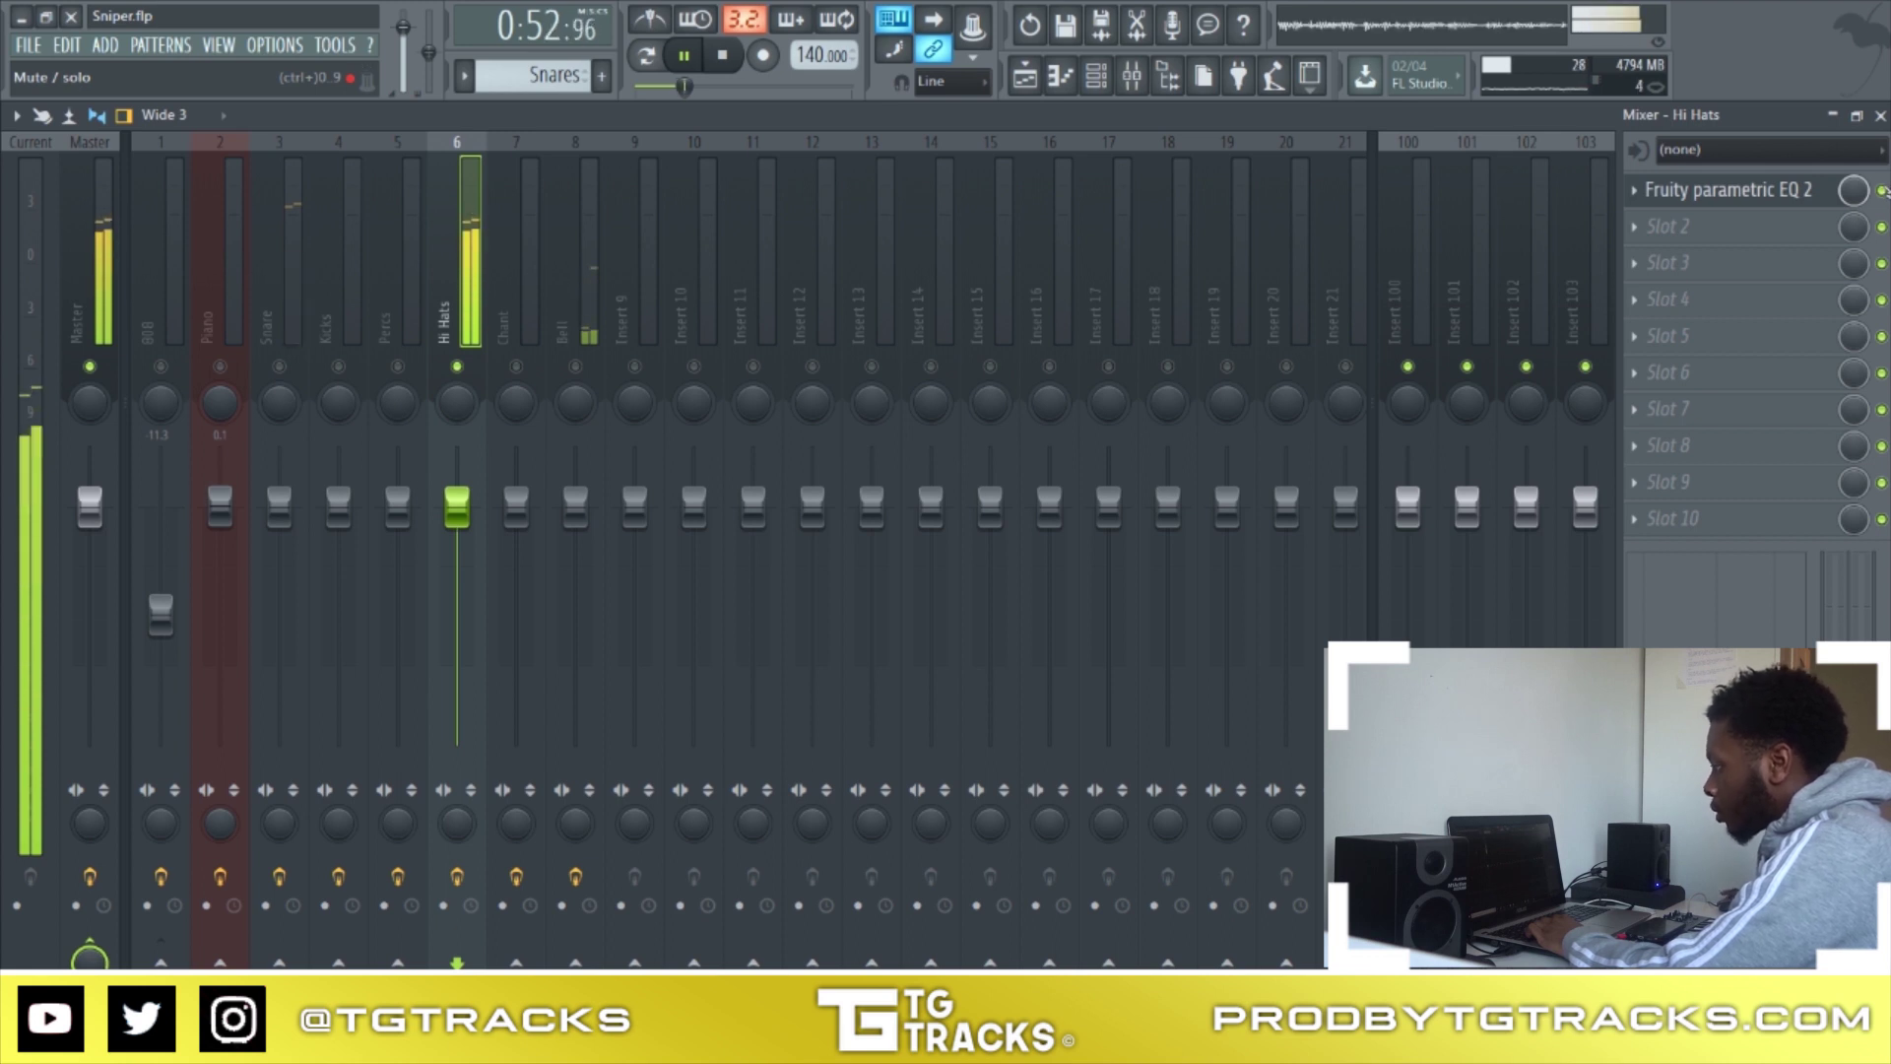
key("space")
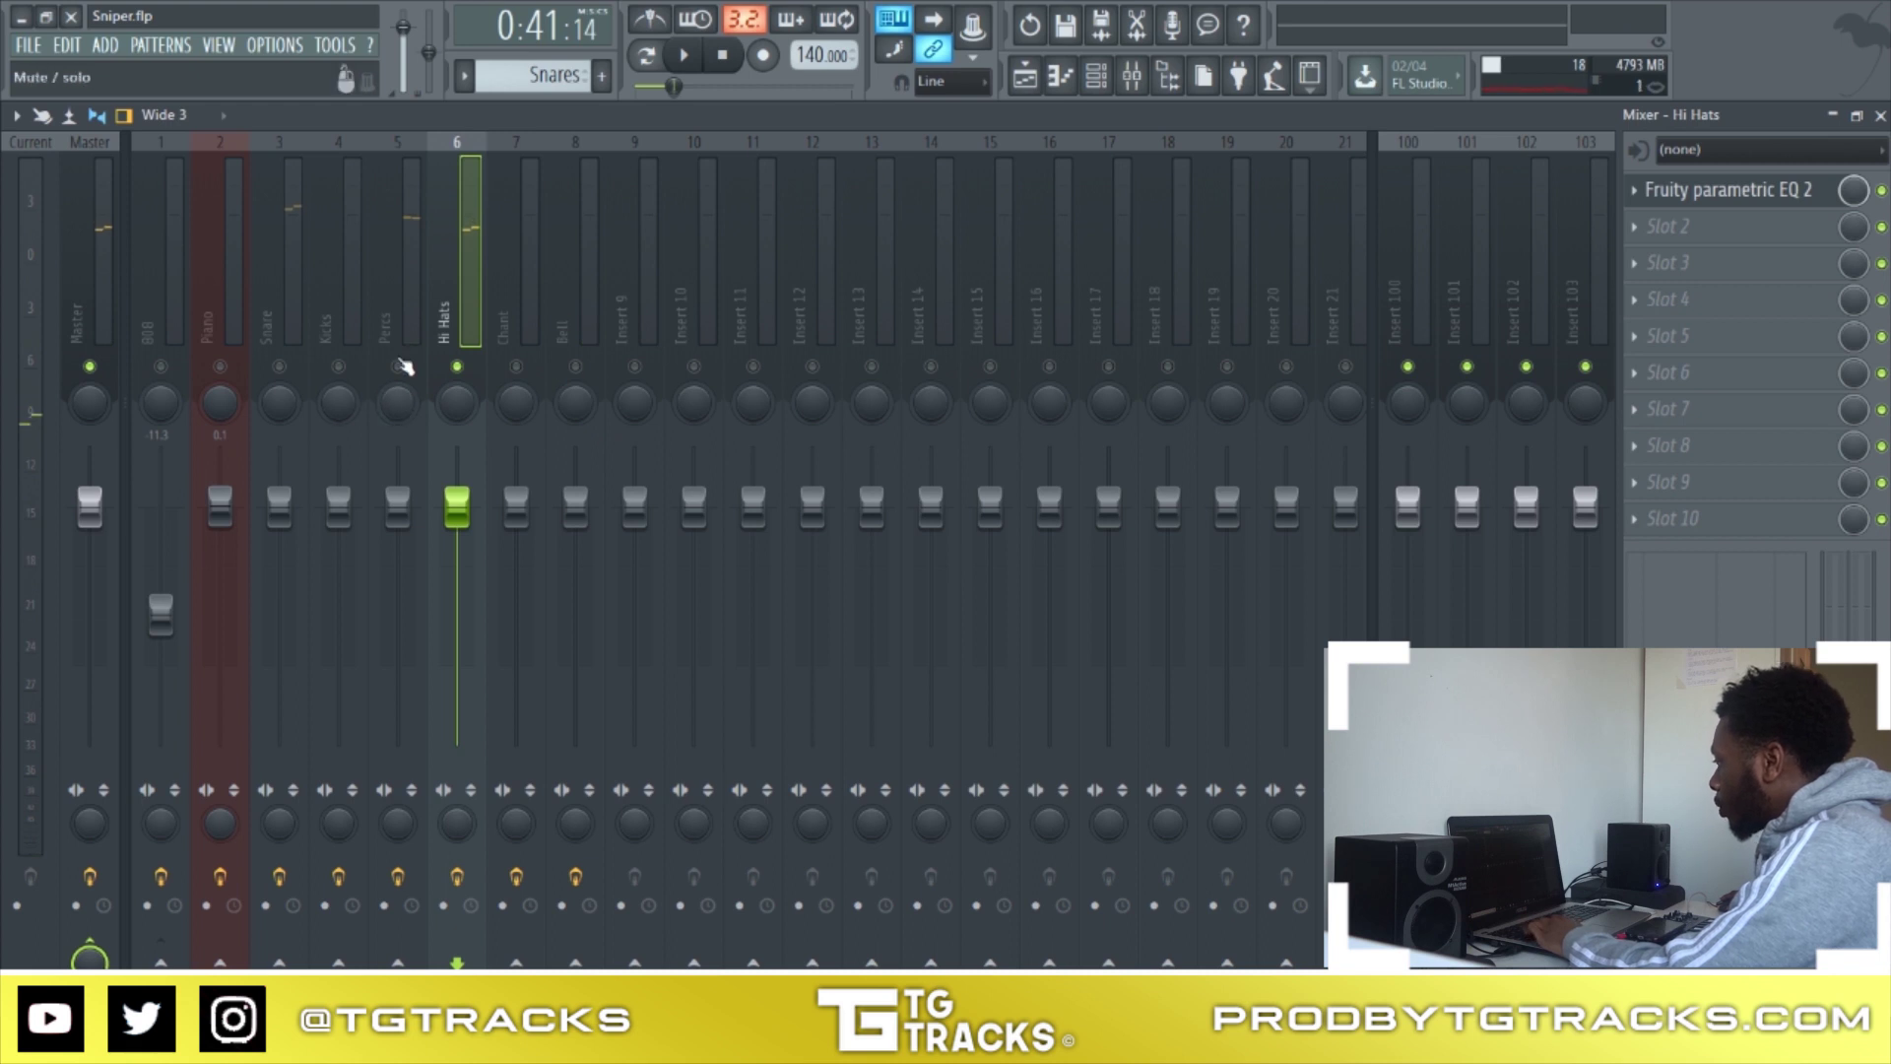
Solo the Percs mixer track and set the playlist's playback position to the percussion hit just before bar 33
left_click(388, 316)
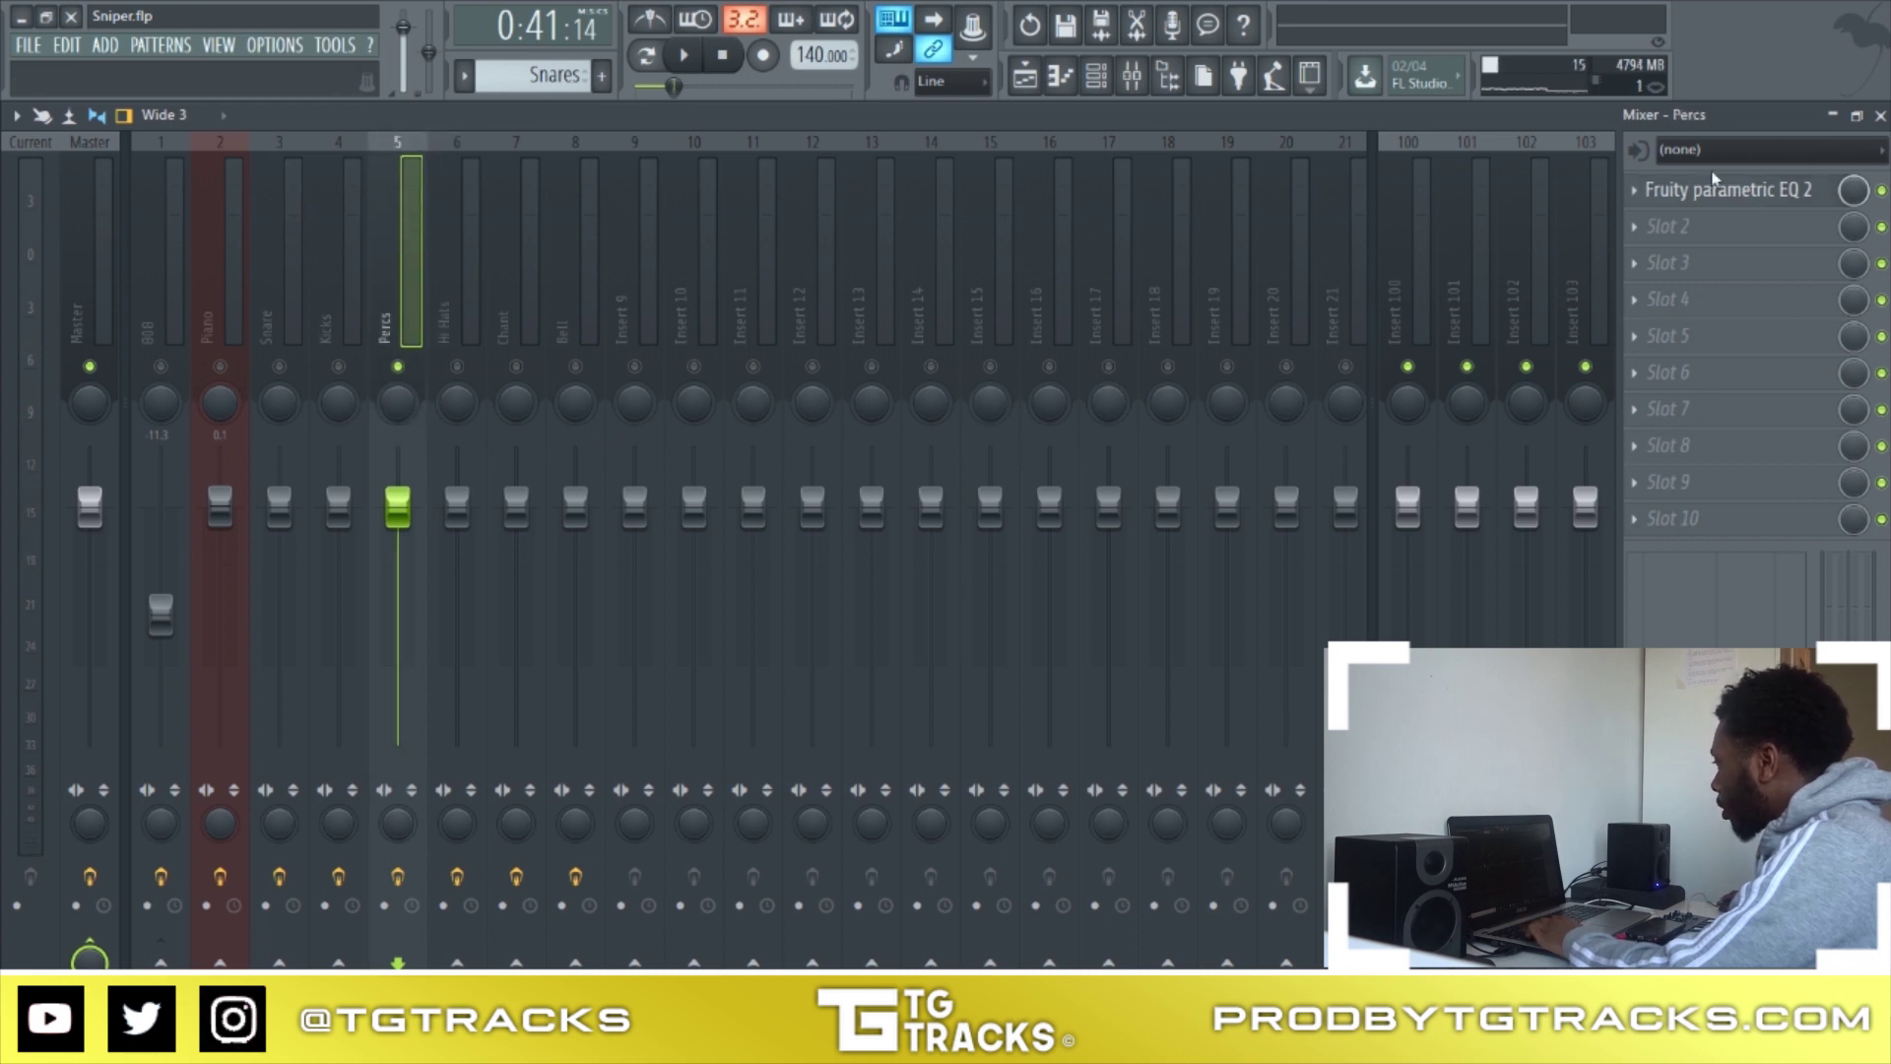
left_click(1743, 189)
key("F5")
scroll(1129, 374, "down", 5)
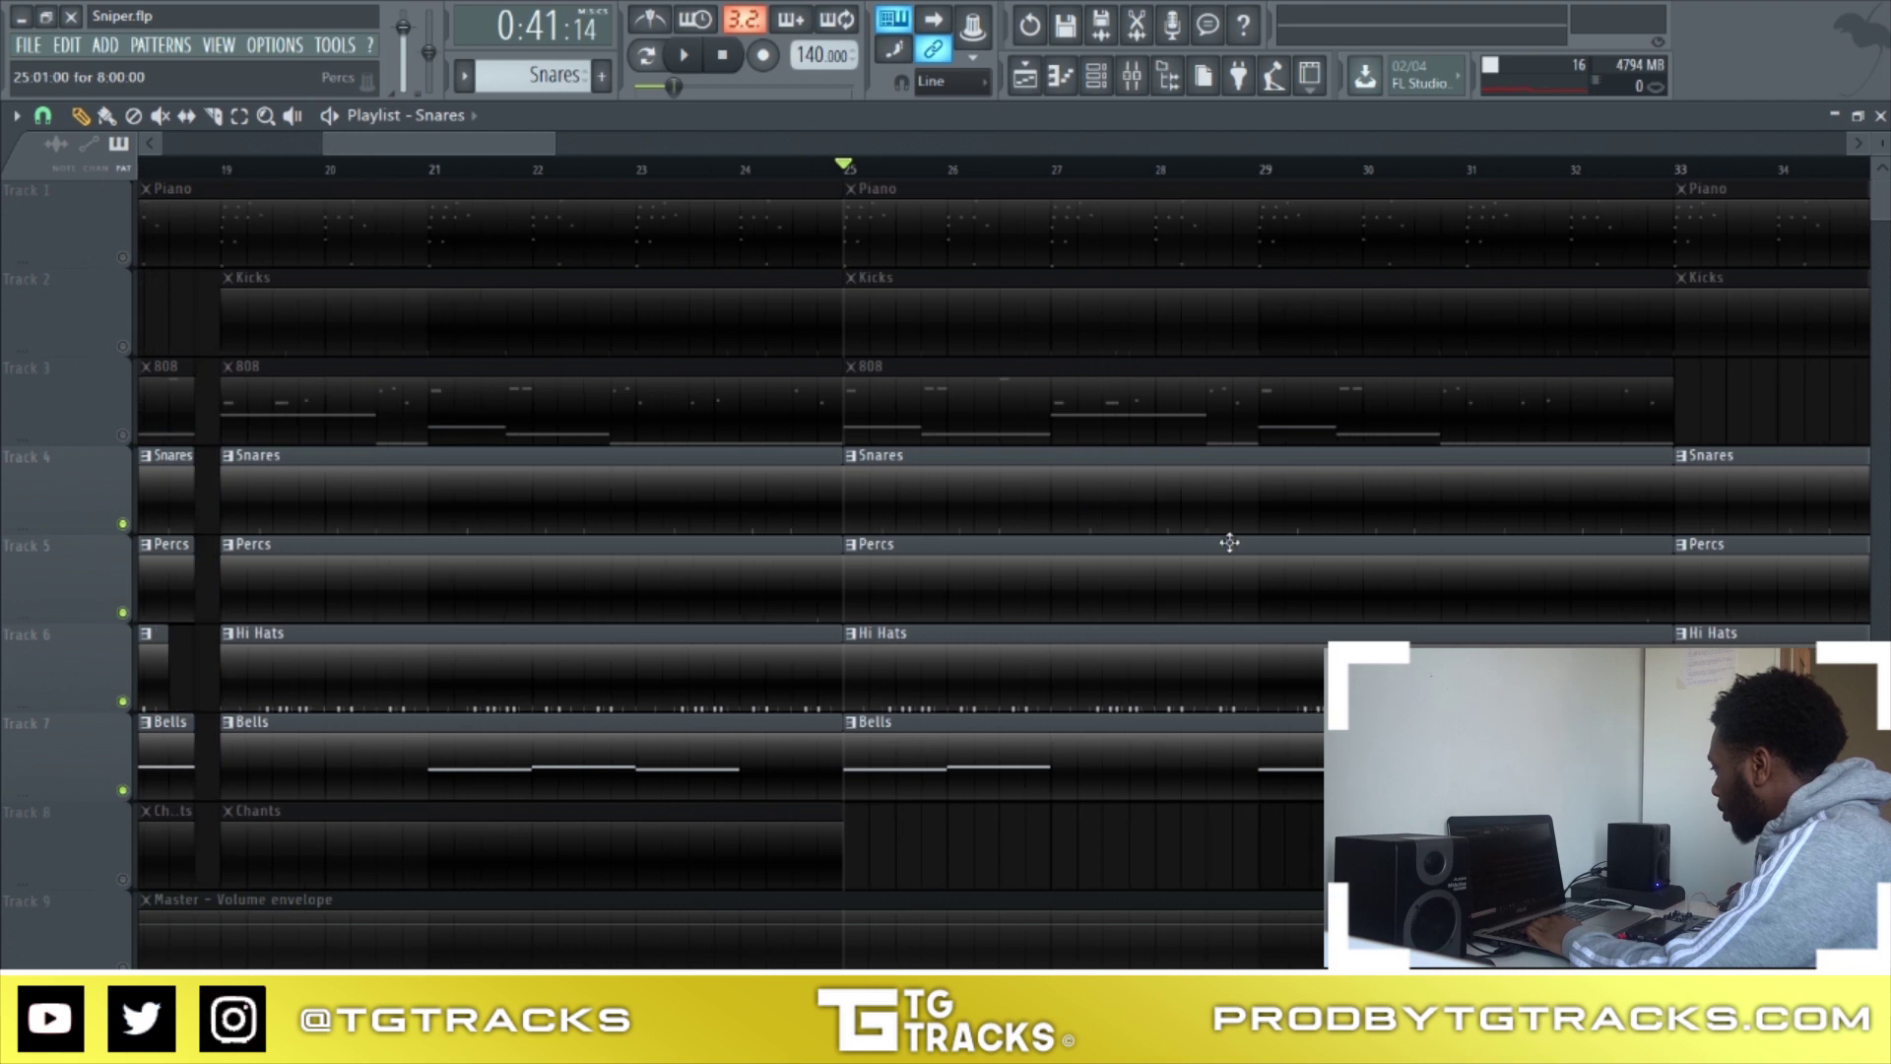
scroll(1294, 302, "up", 6)
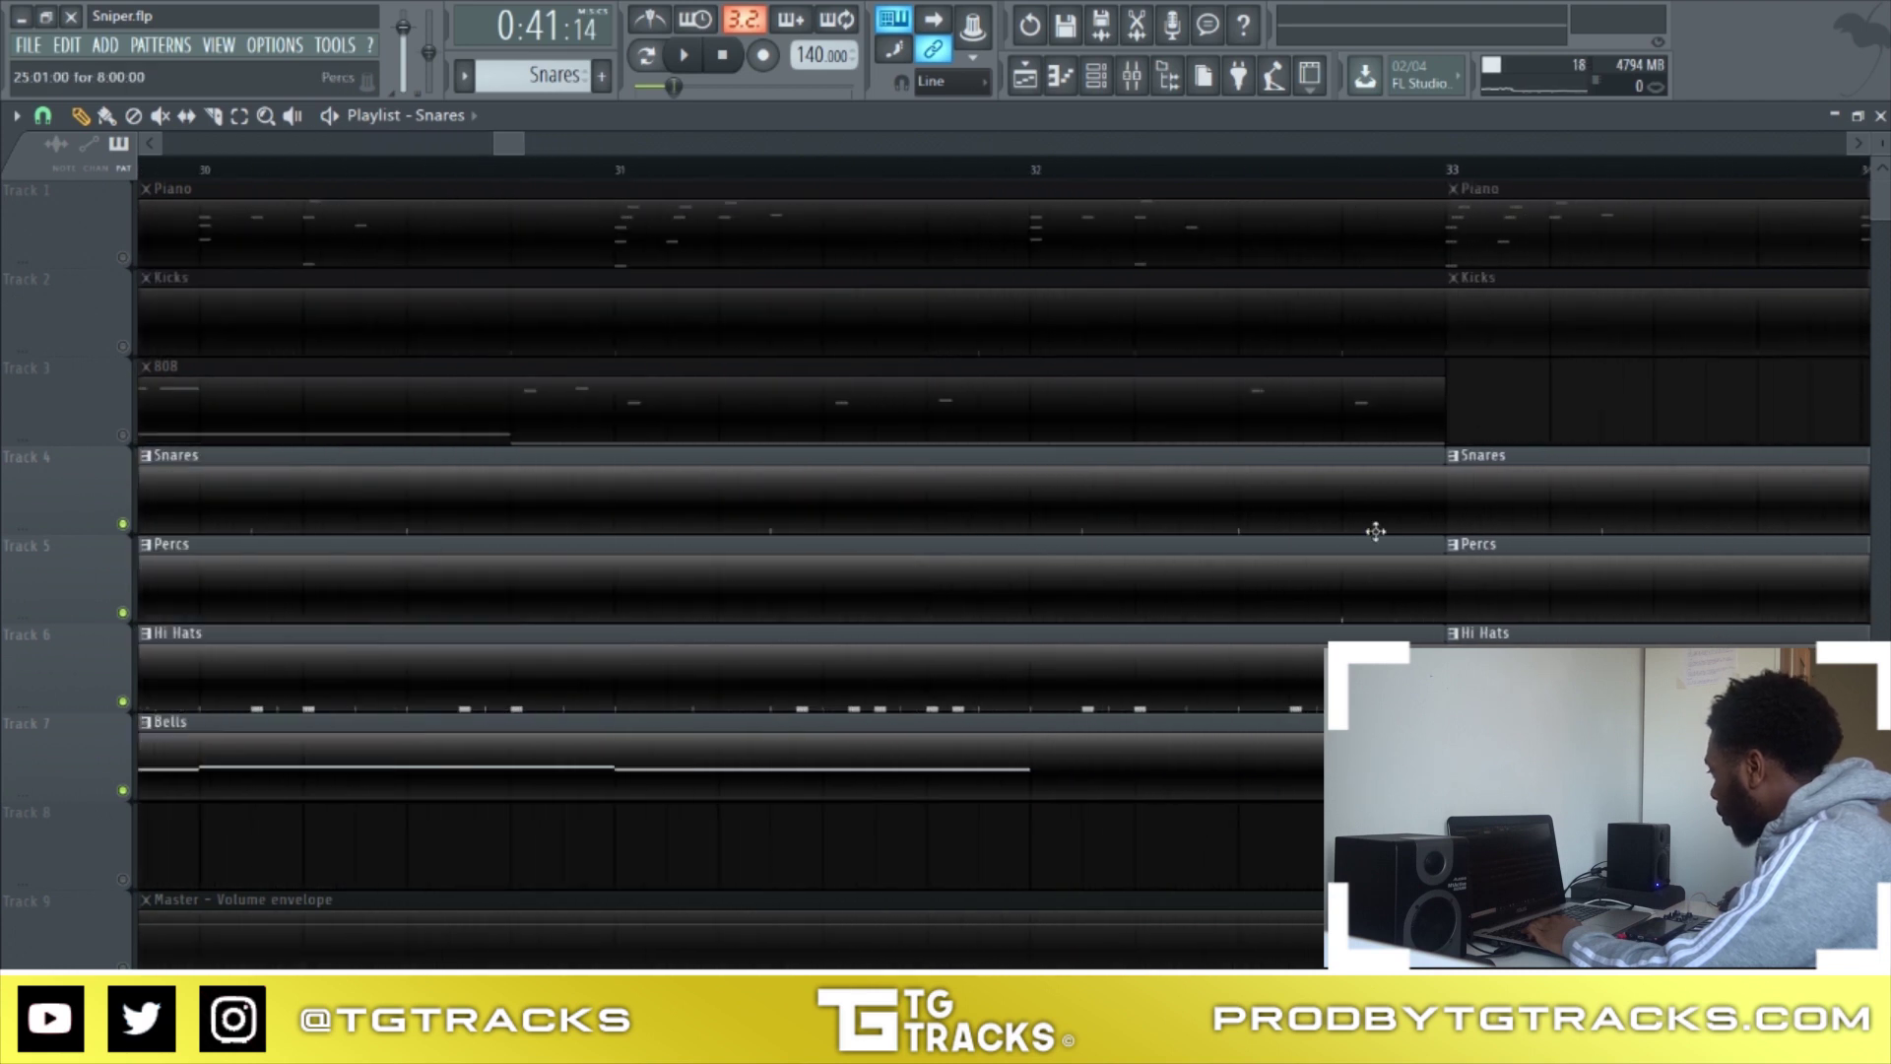
left_click(1301, 177)
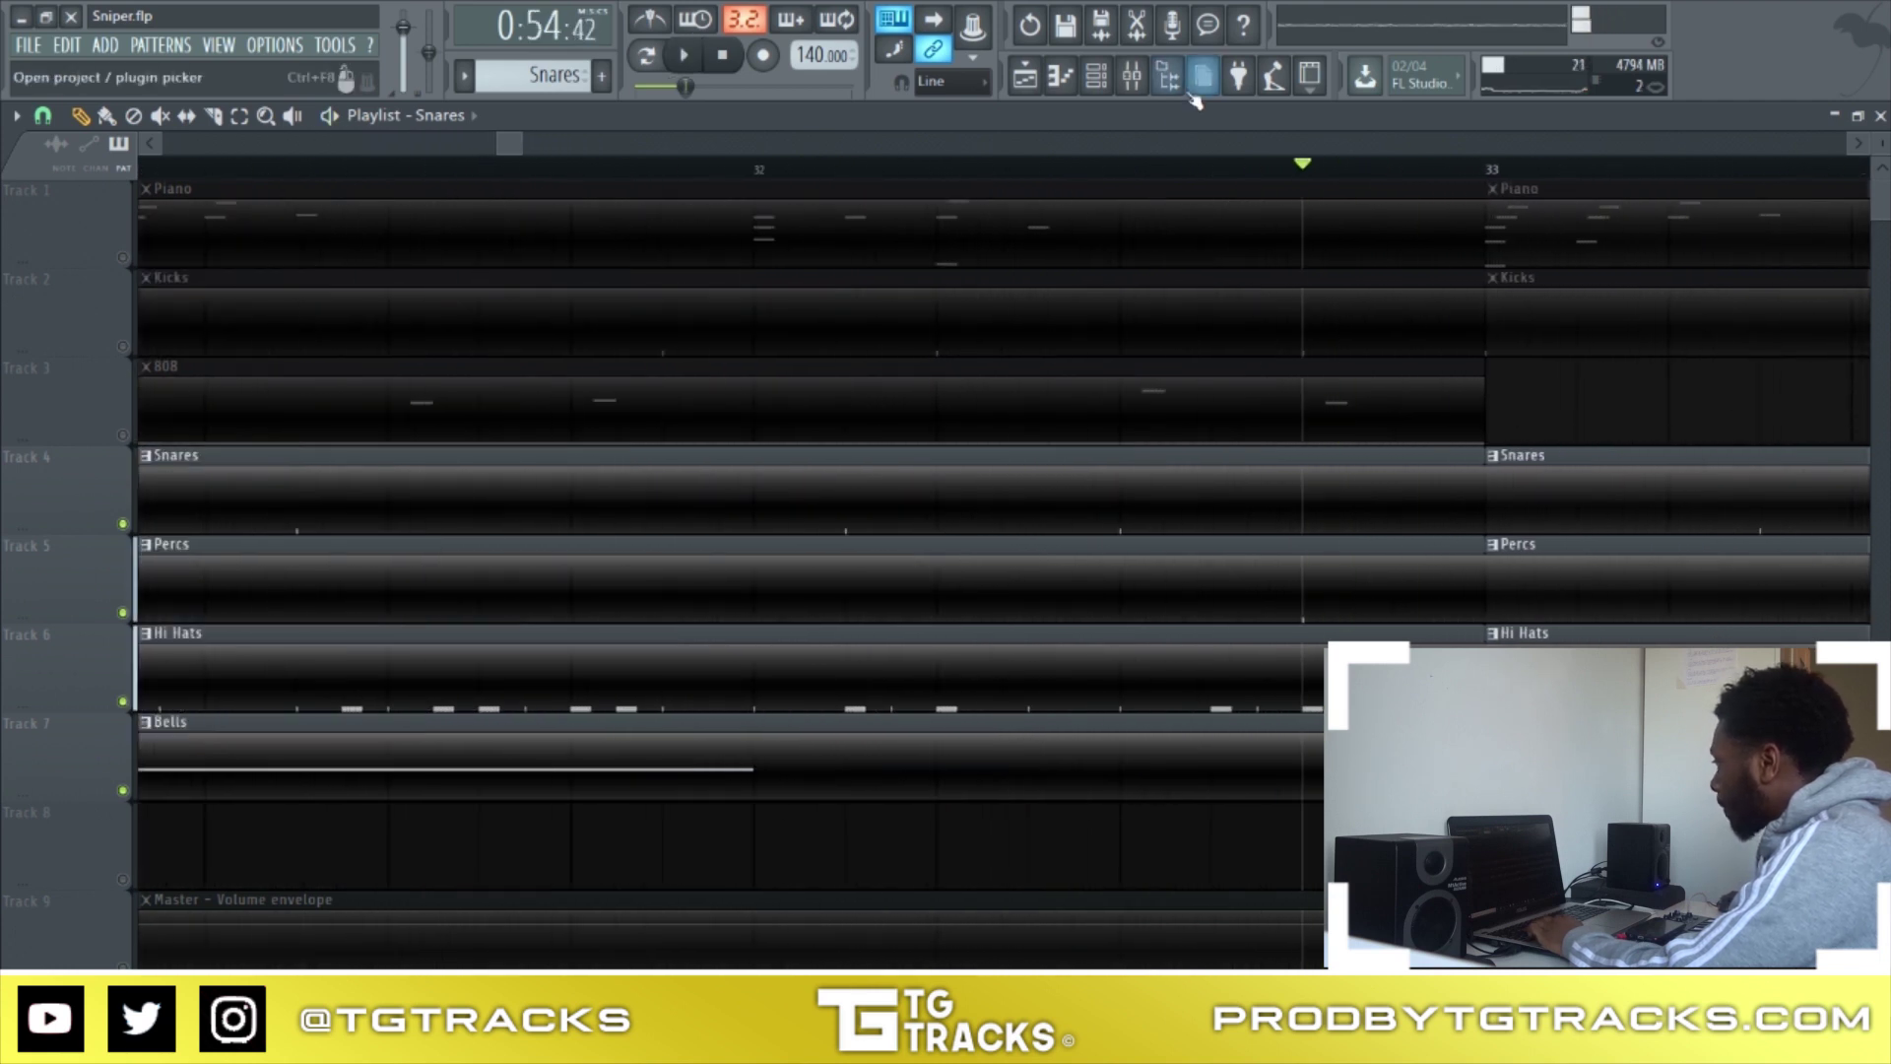
Audition the percs through their Parametric EQ 2 and raise band 6 to a tall peak
left_click(1132, 76)
left_click(1778, 191)
key("space")
key("space")
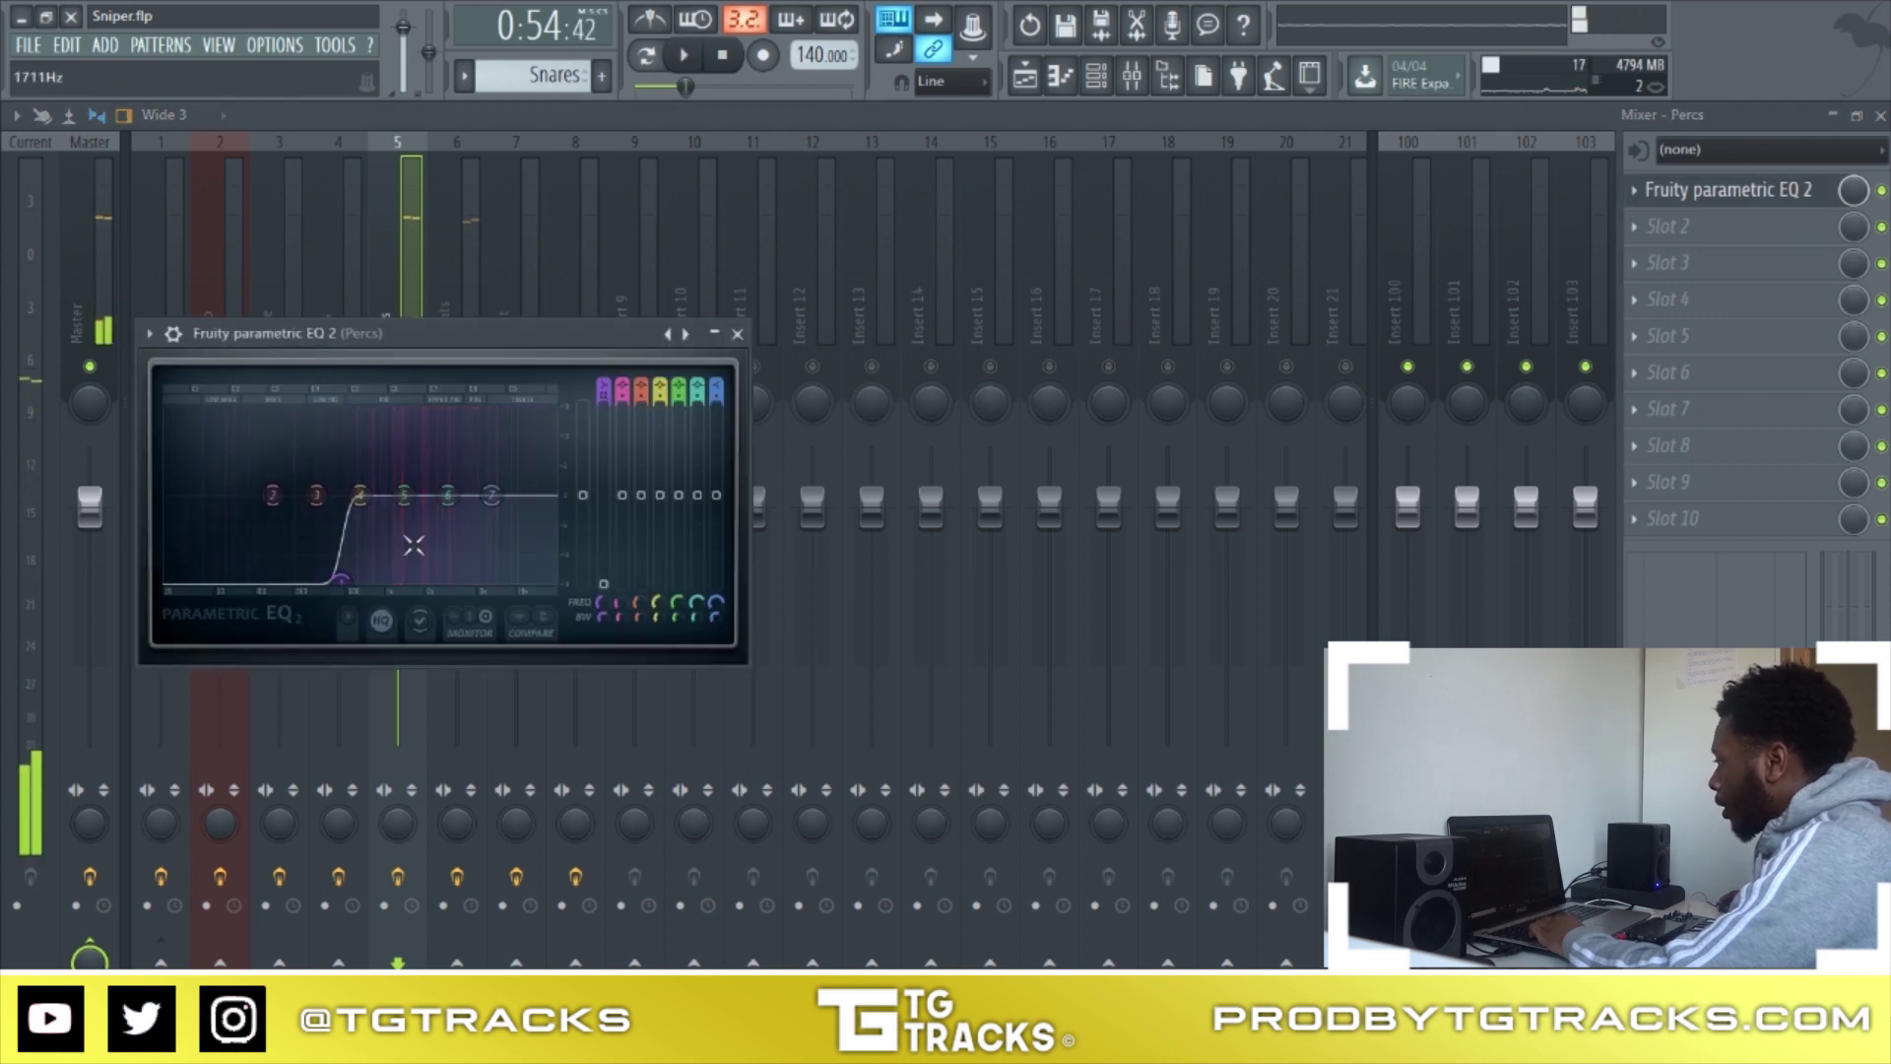
left_click_drag(709, 514, 707, 425)
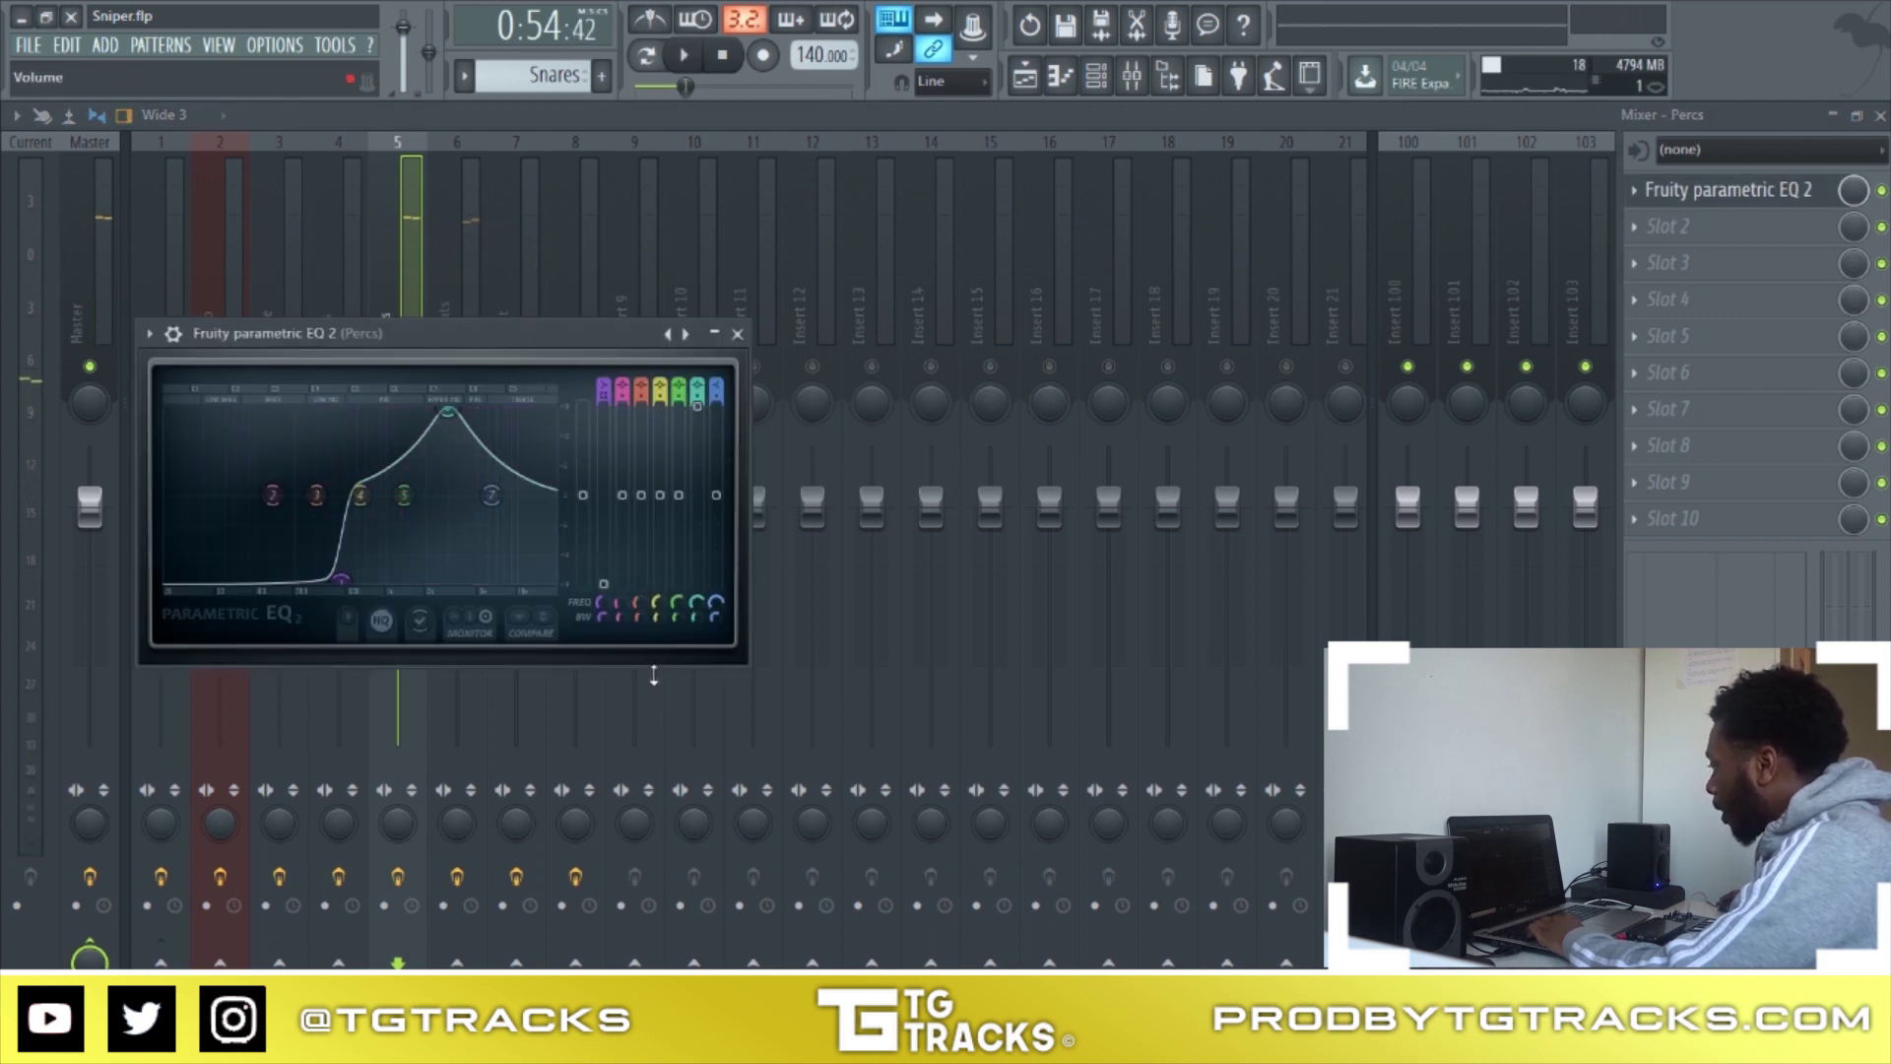
Narrow the percs' EQ band 6 peak to 0% bandwidth and sweep its frequency during playback to find harsh tones
mouse_move(703, 618)
left_mouse_down()
mouse_move(703, 660)
mouse_move(702, 614)
left_mouse_up()
scroll(701, 602, "down", 3)
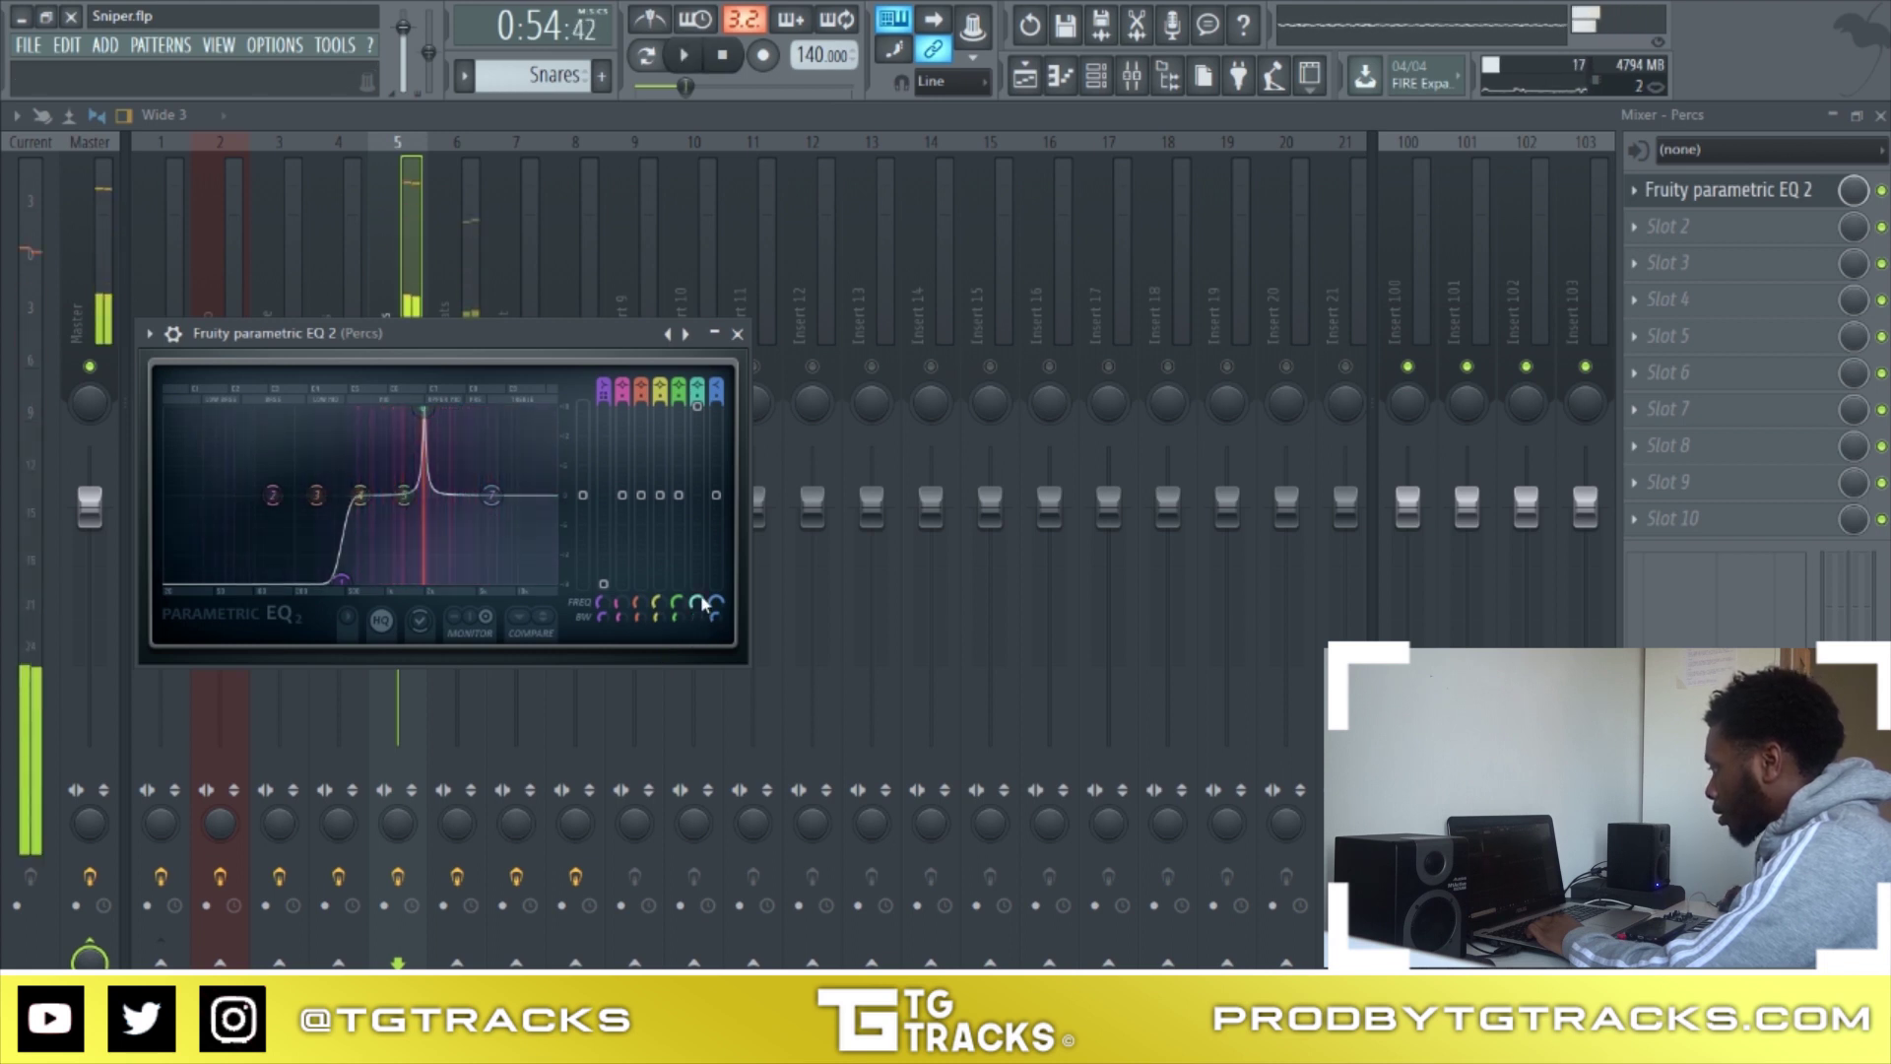
scroll(700, 594, "down", 4)
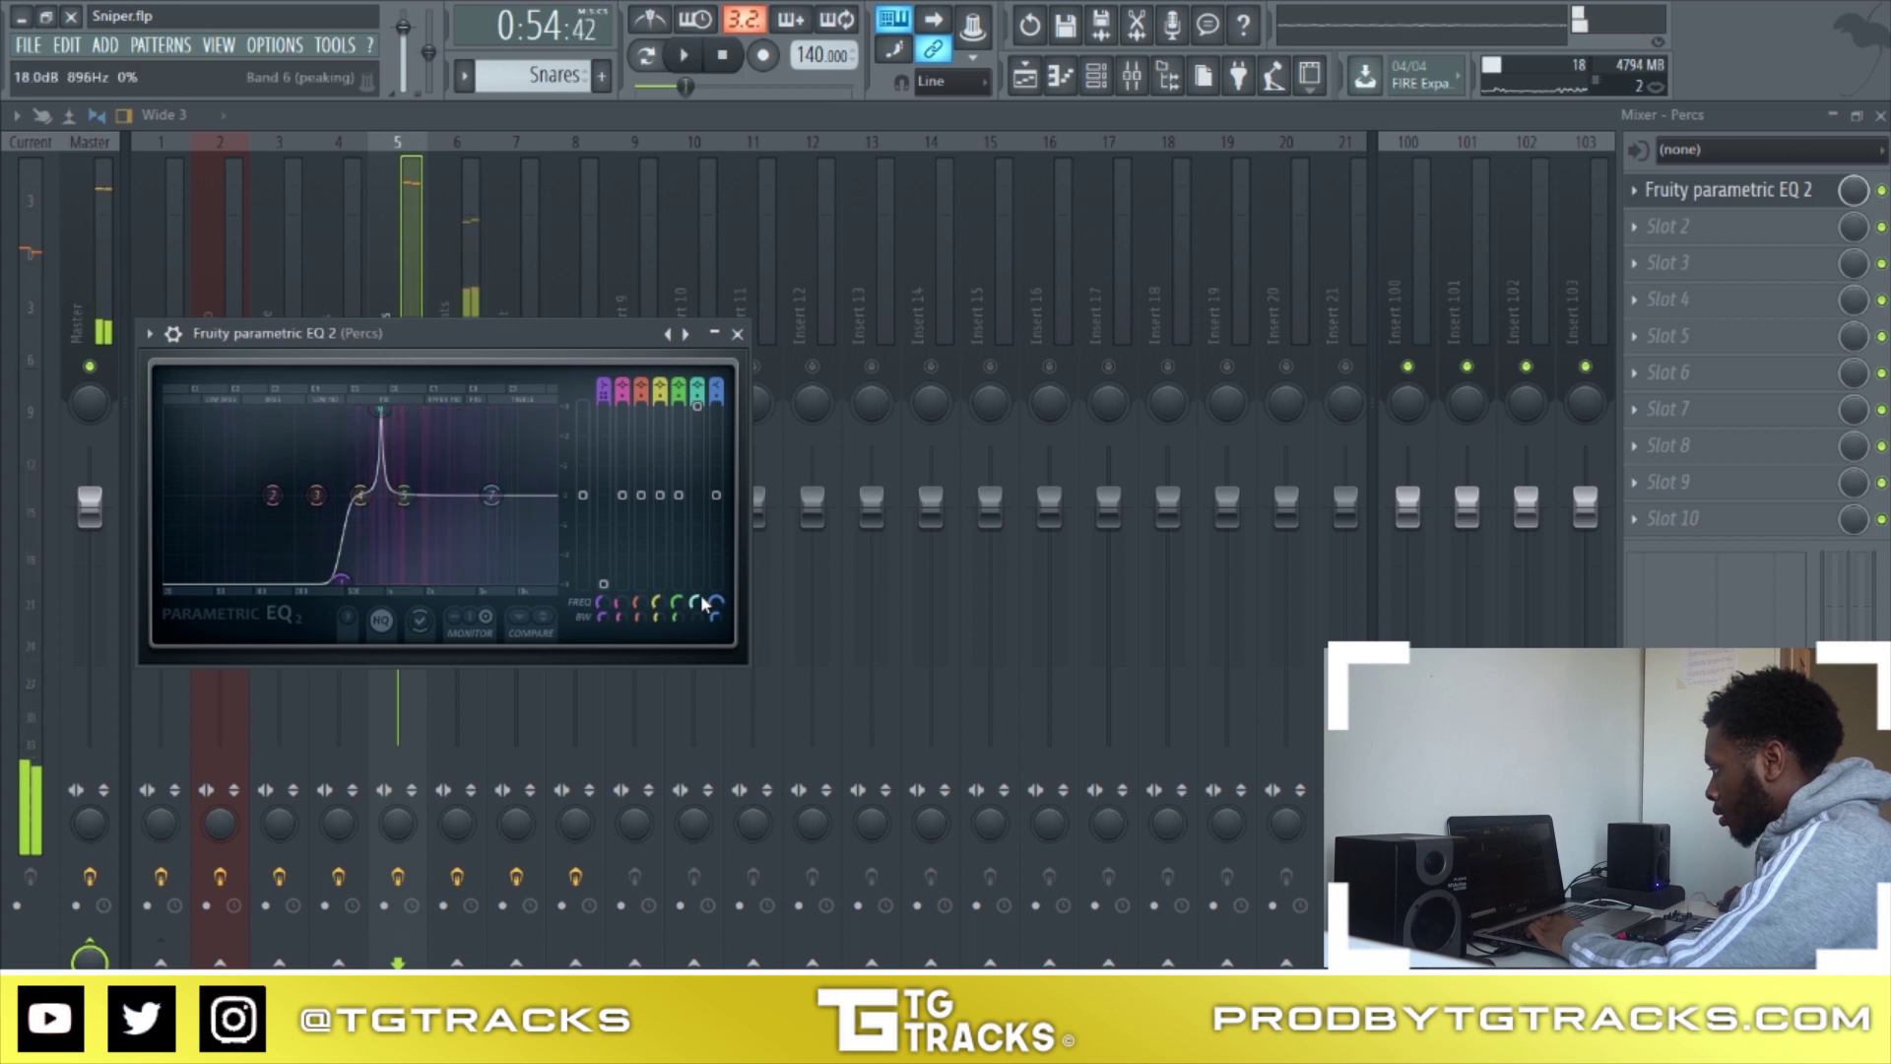
scroll(701, 594, "up", 3)
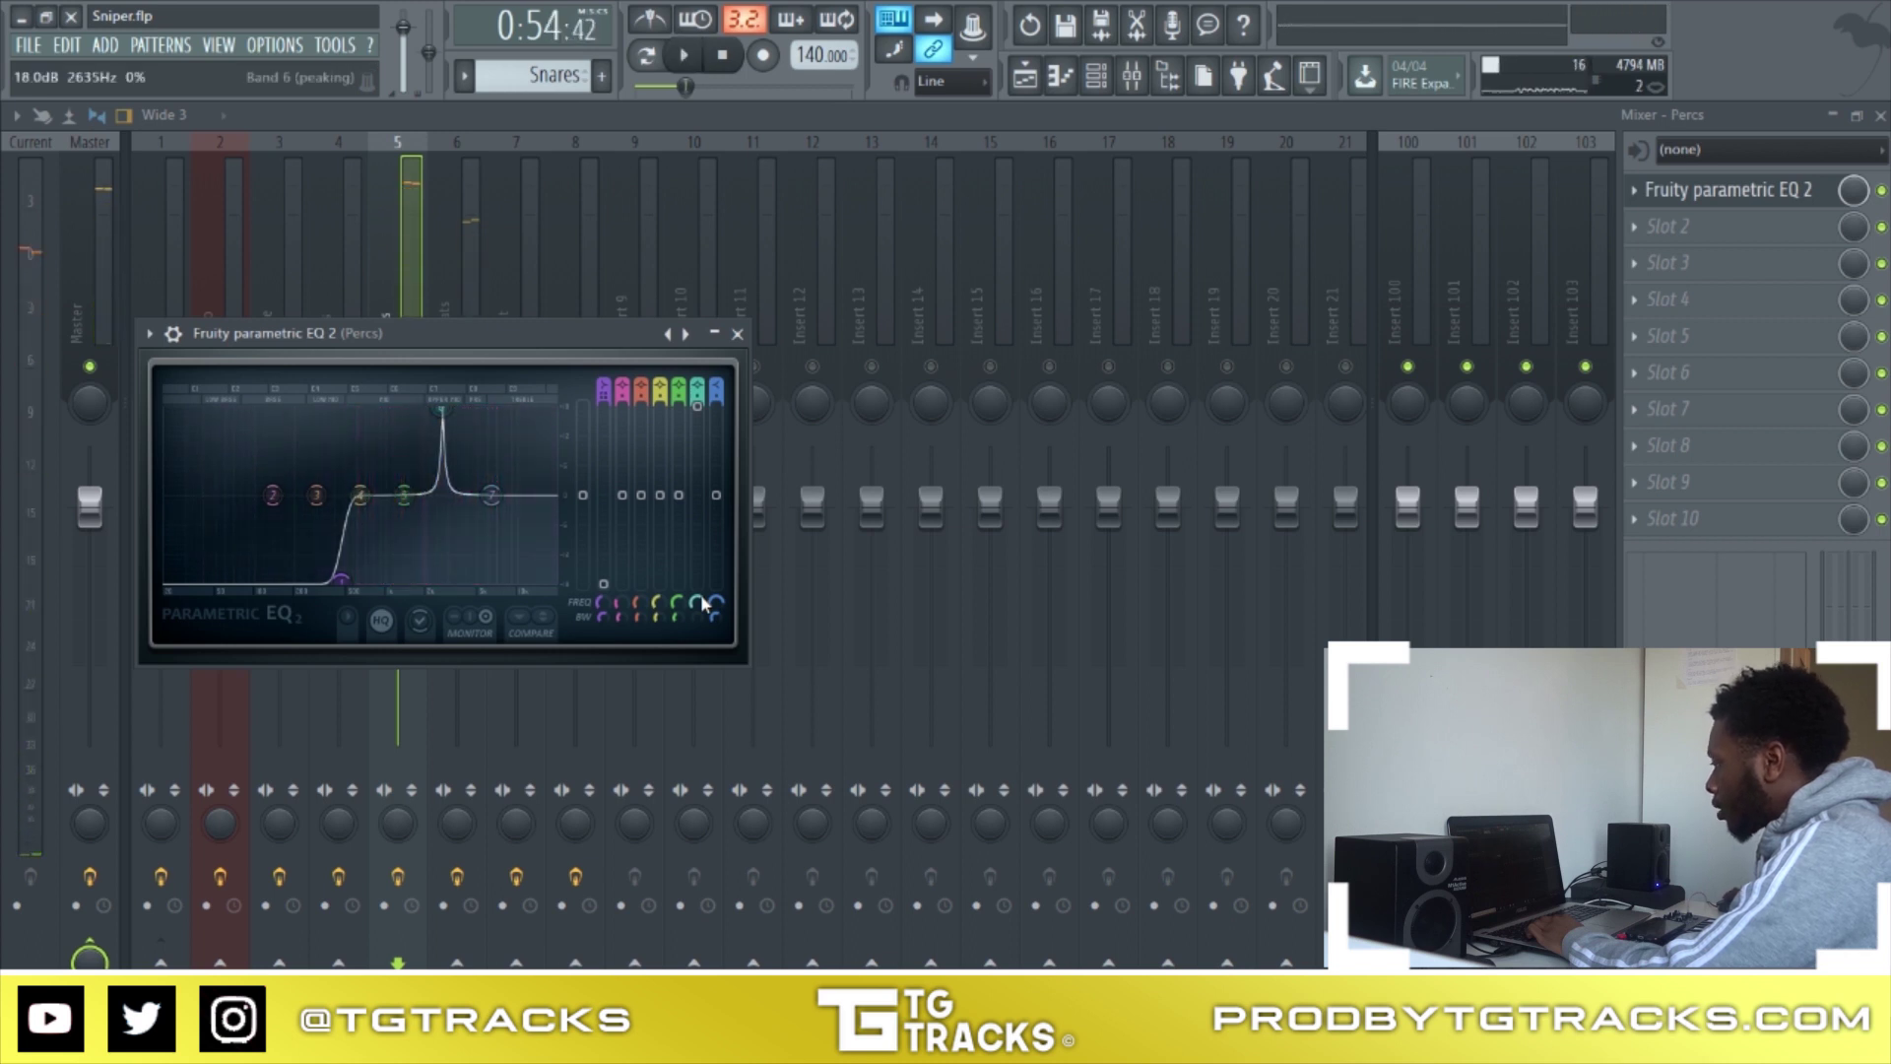
scroll(700, 594, "up", 1)
scroll(700, 594, "down", 1)
key("space")
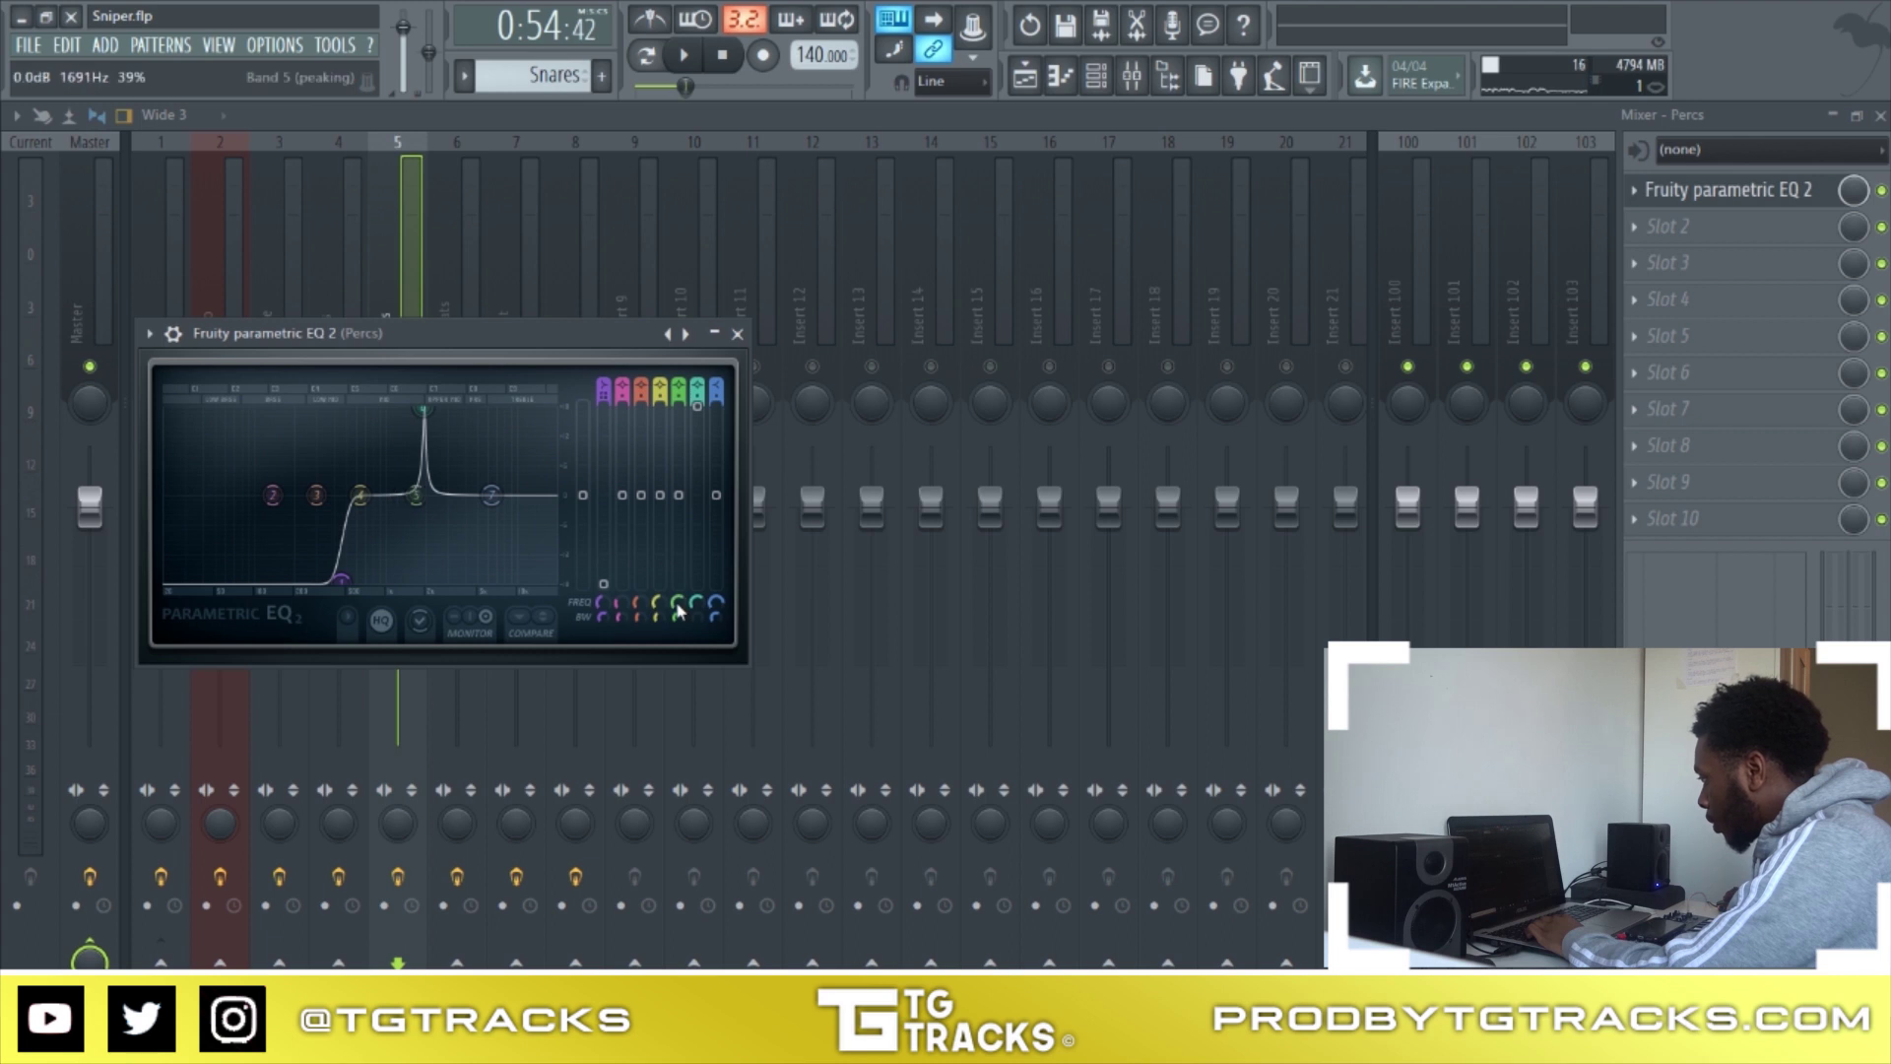
Boost the percs' EQ band 5 by 4.7 dB at 2098 Hz and turn band 6 into a narrow cut at 4521 Hz
scroll(678, 517, "up", 4)
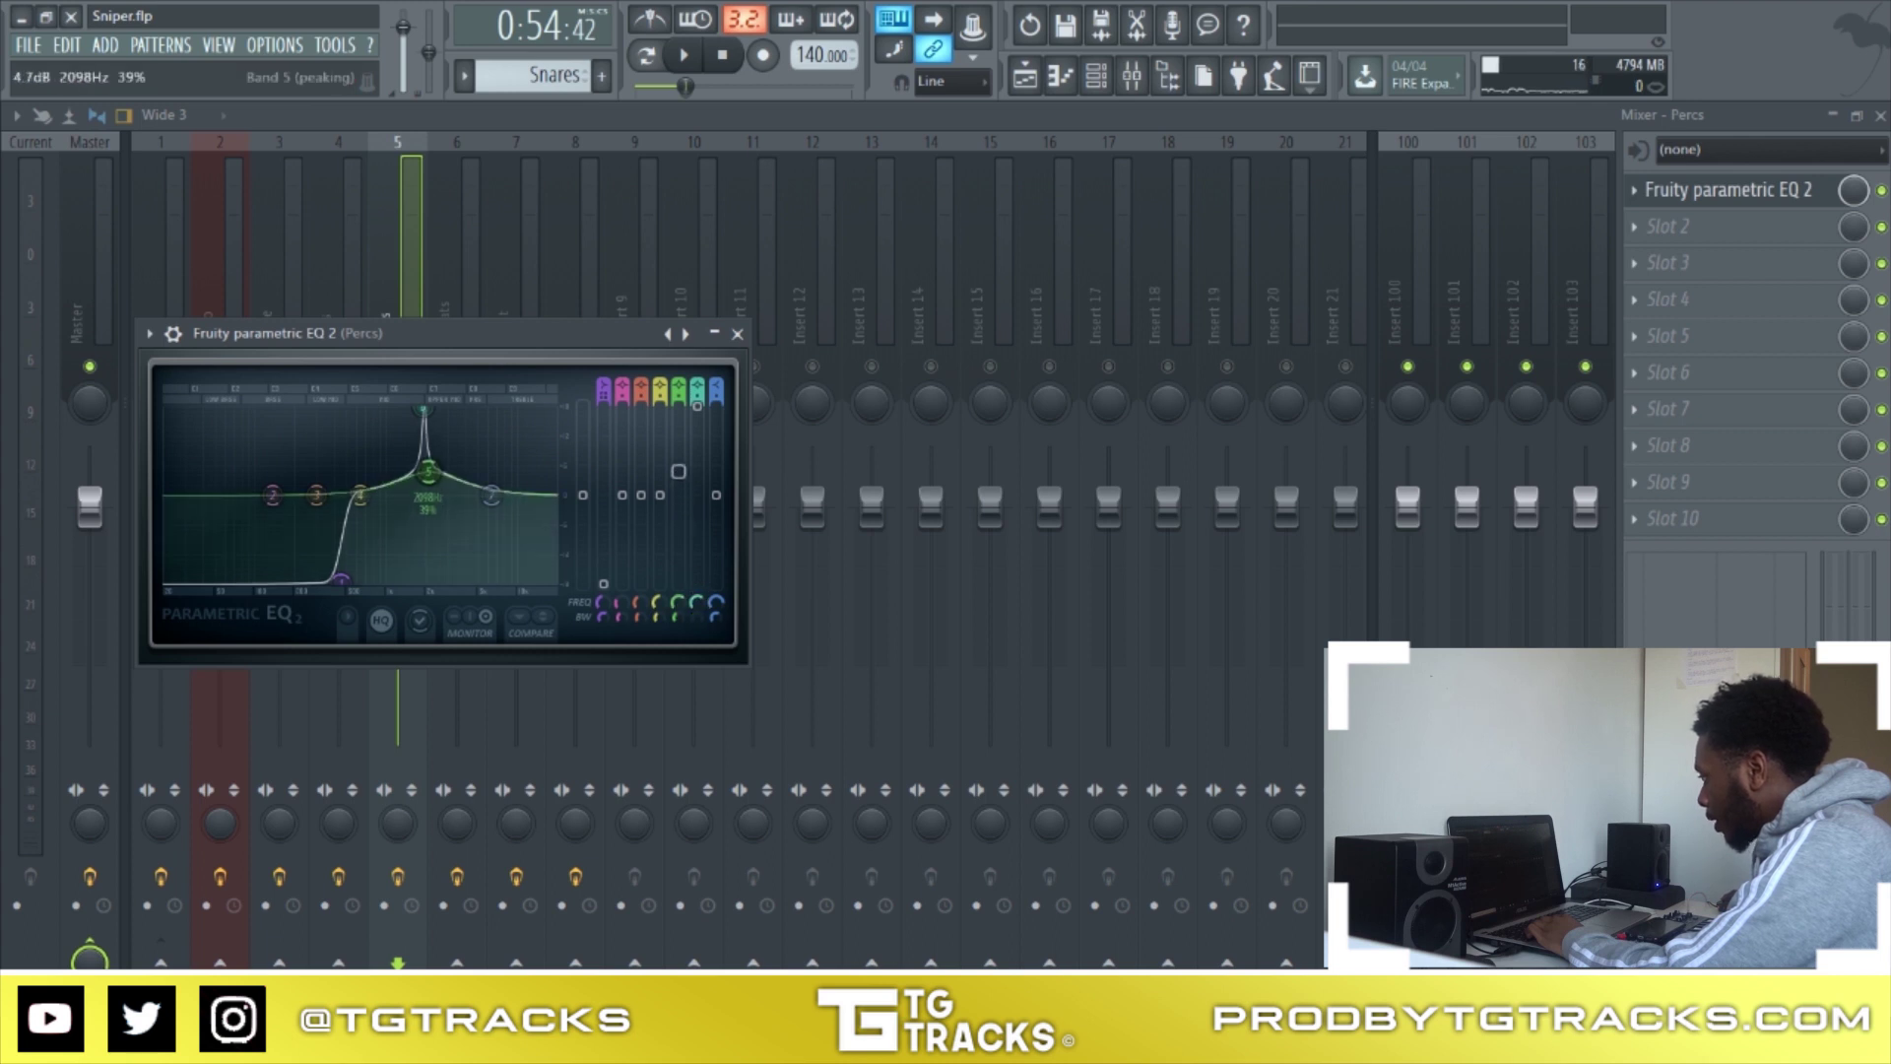
scroll(694, 604, "up", 2)
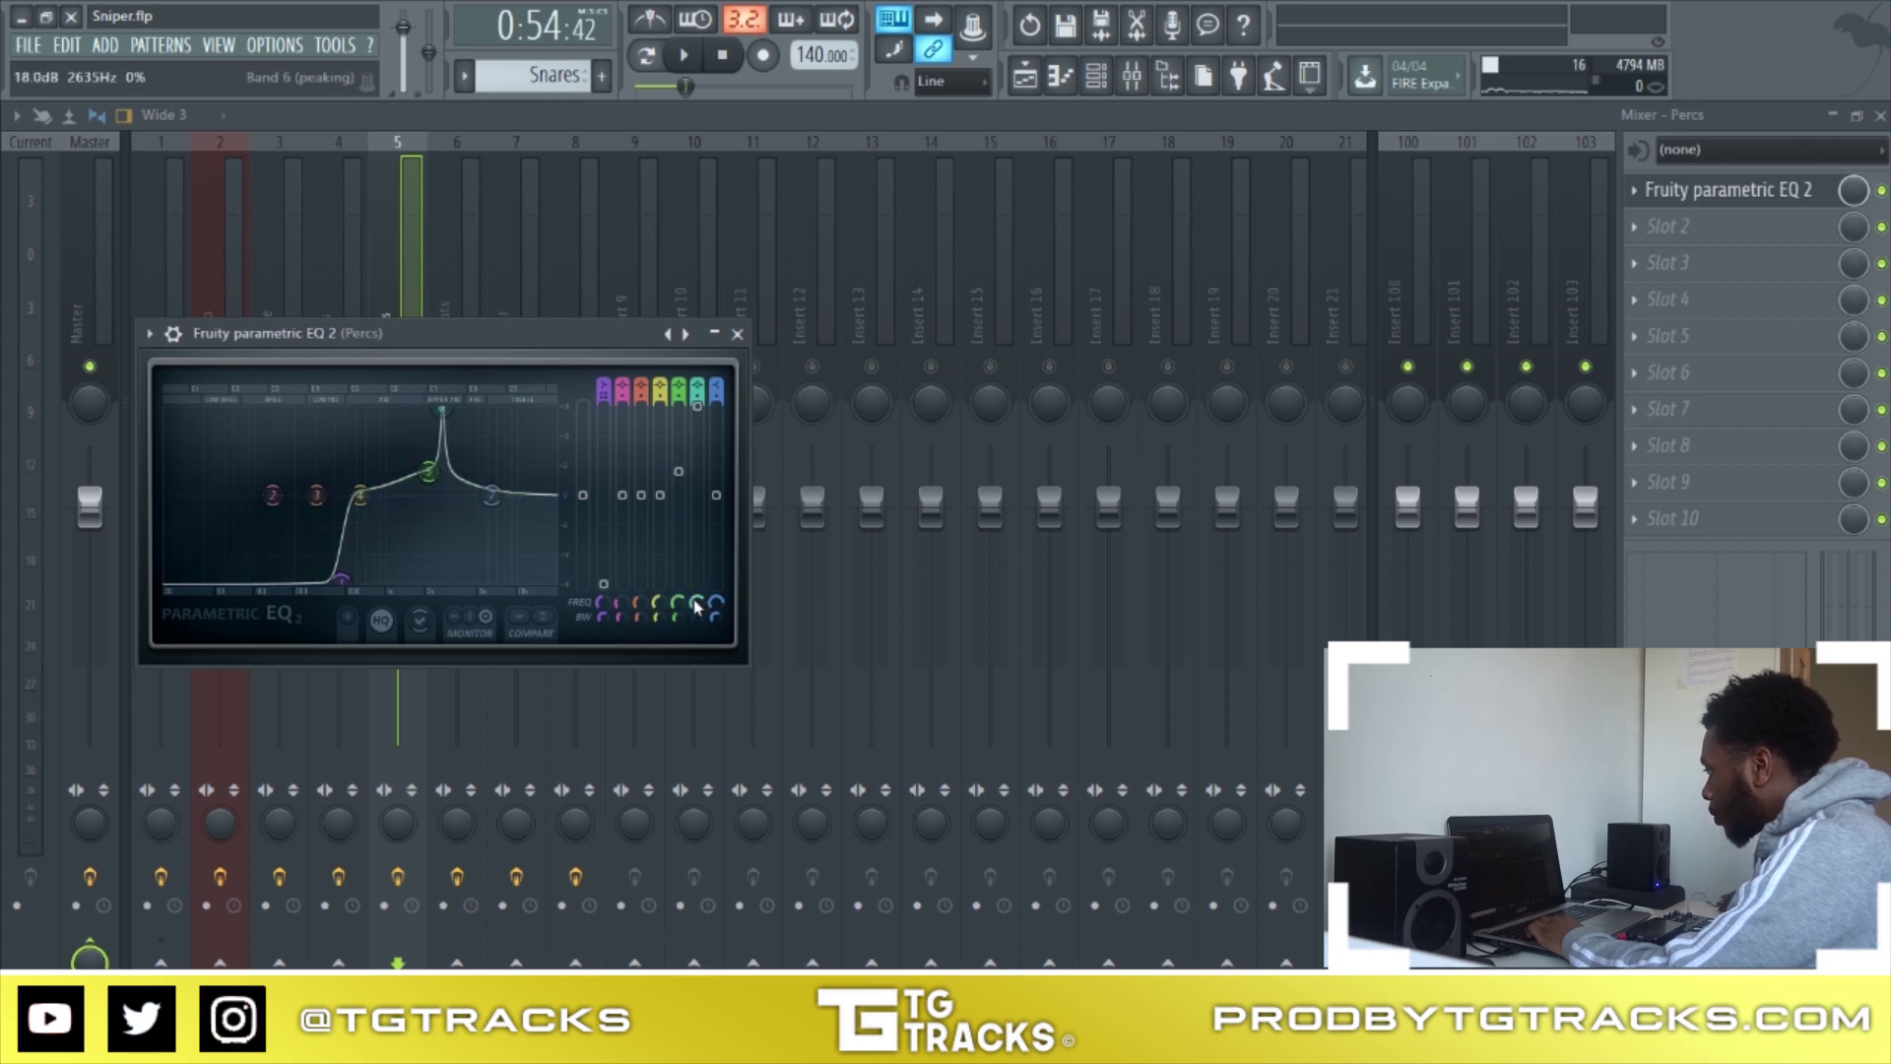
key("space")
scroll(694, 604, "up", 2)
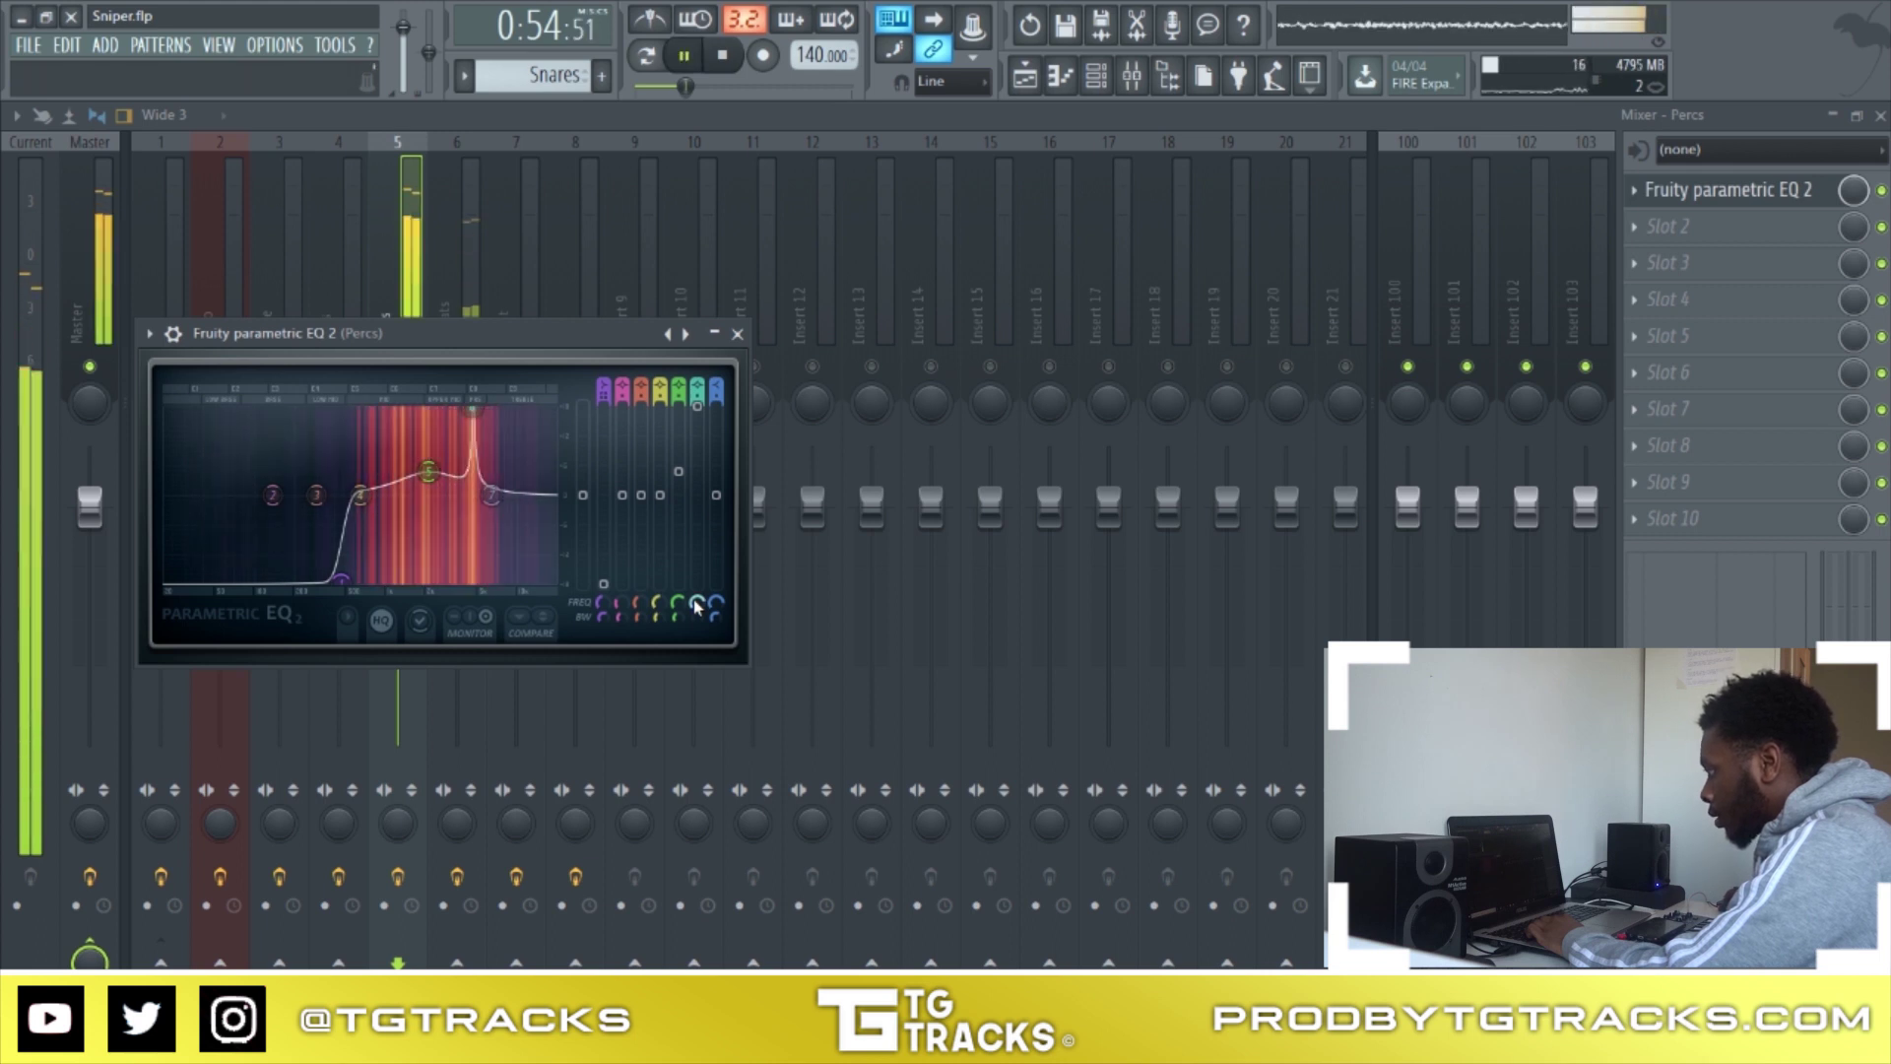
key("space")
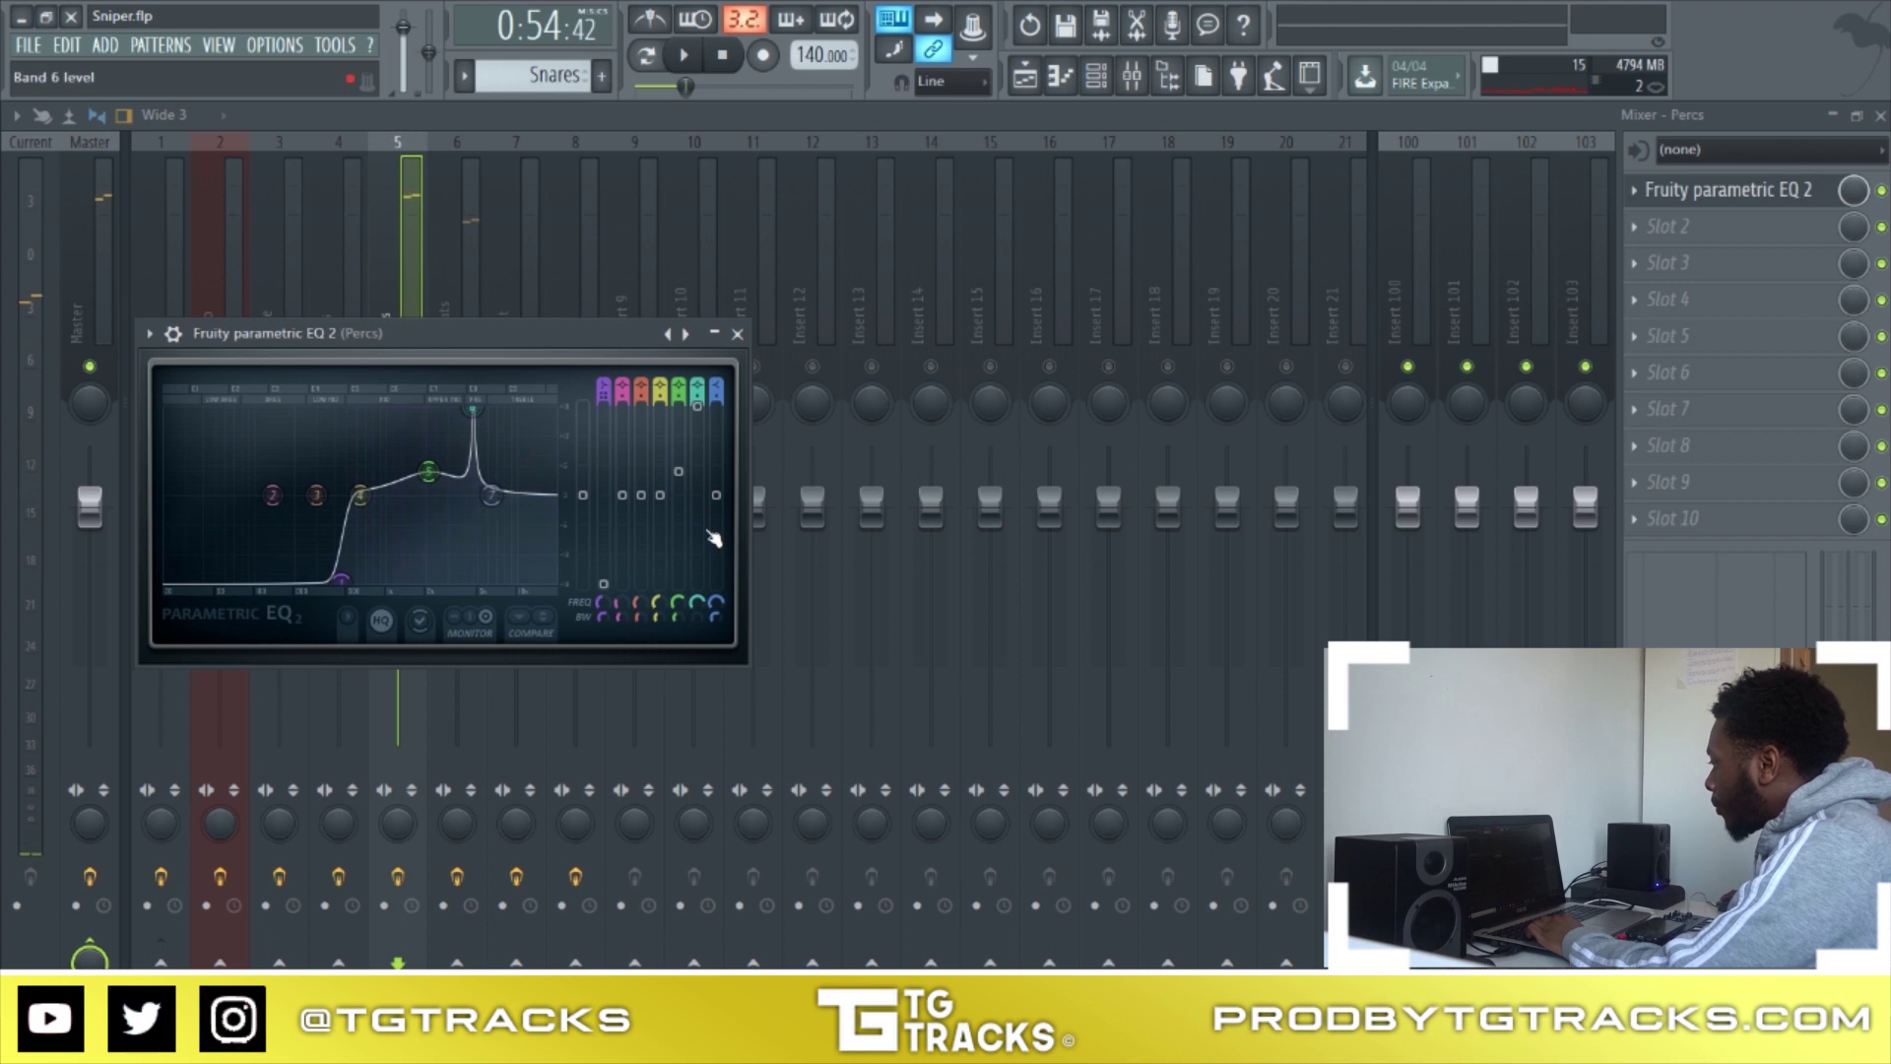
left_click_drag(698, 407, 697, 411)
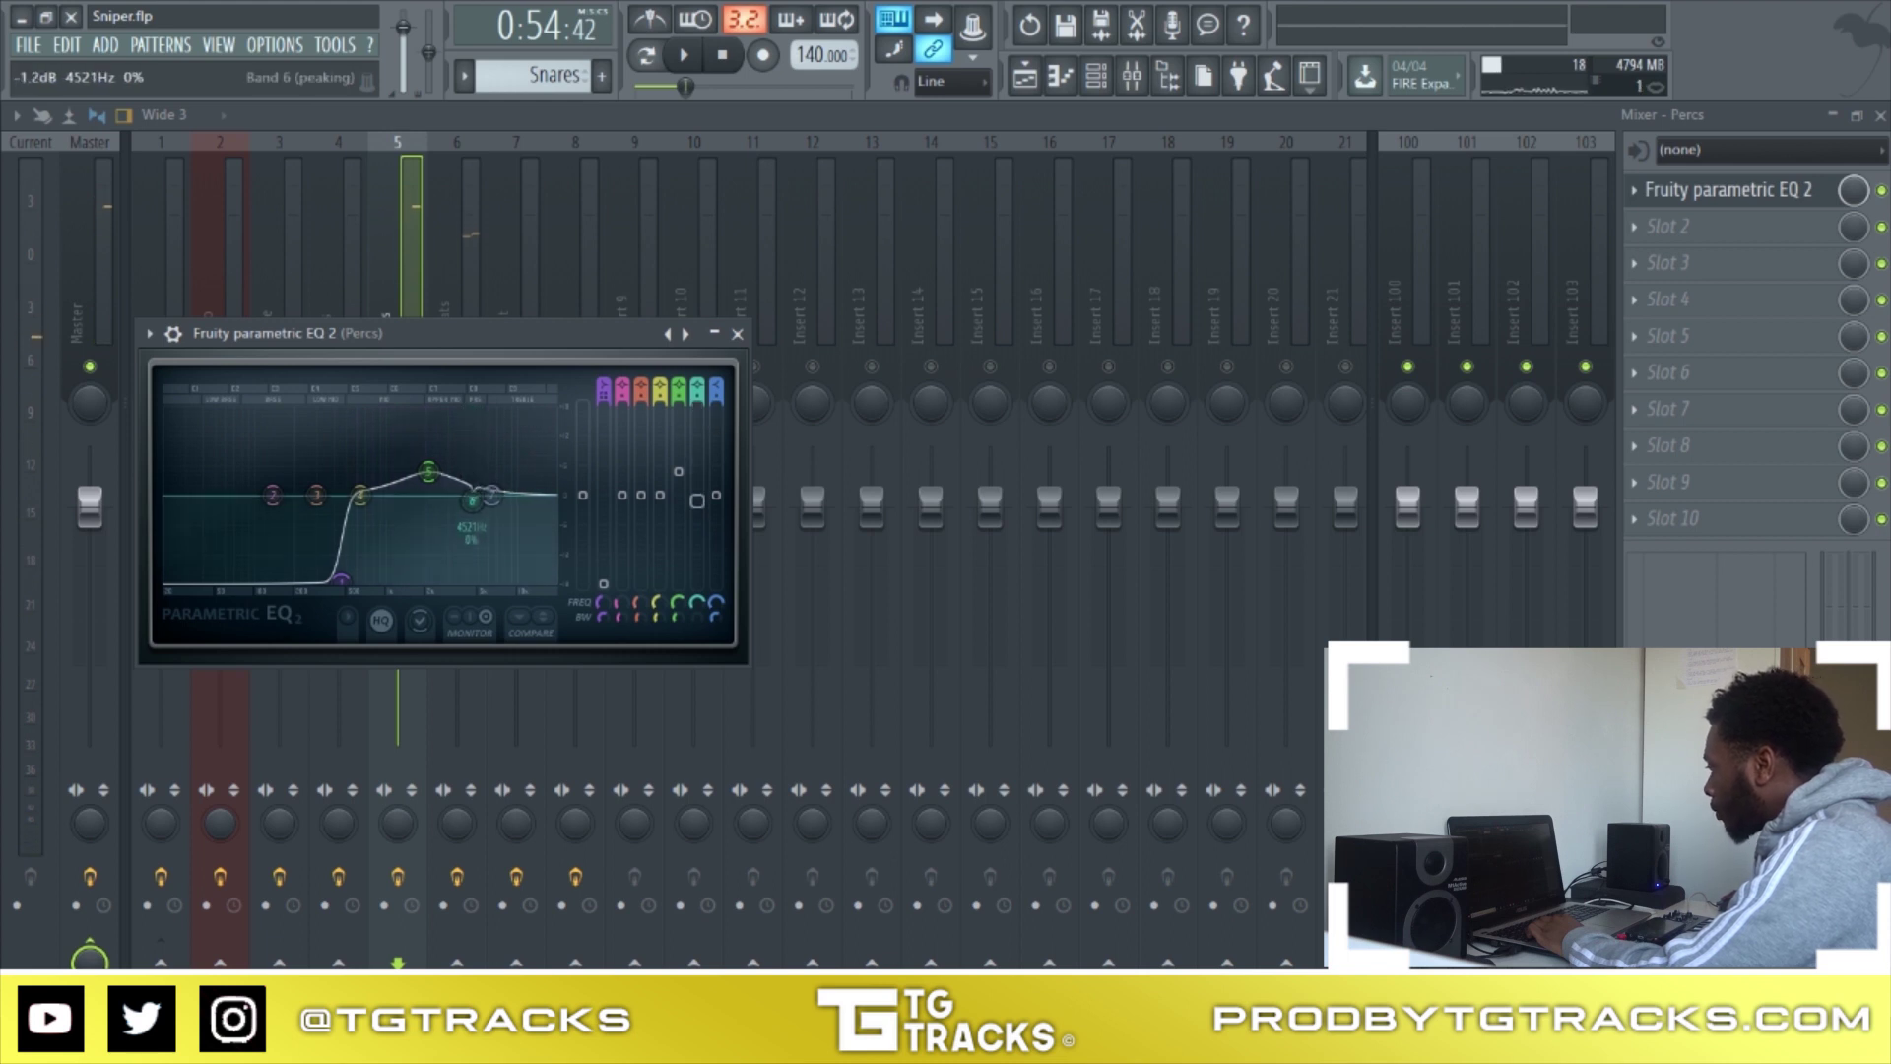
Raise the percs' band 7 high shelf, set band 1 to -18 dB at 500 Hz with 61% bandwidth, and close the EQ after auditioning
key("space")
left_click_drag(536, 515, 503, 463)
key("space")
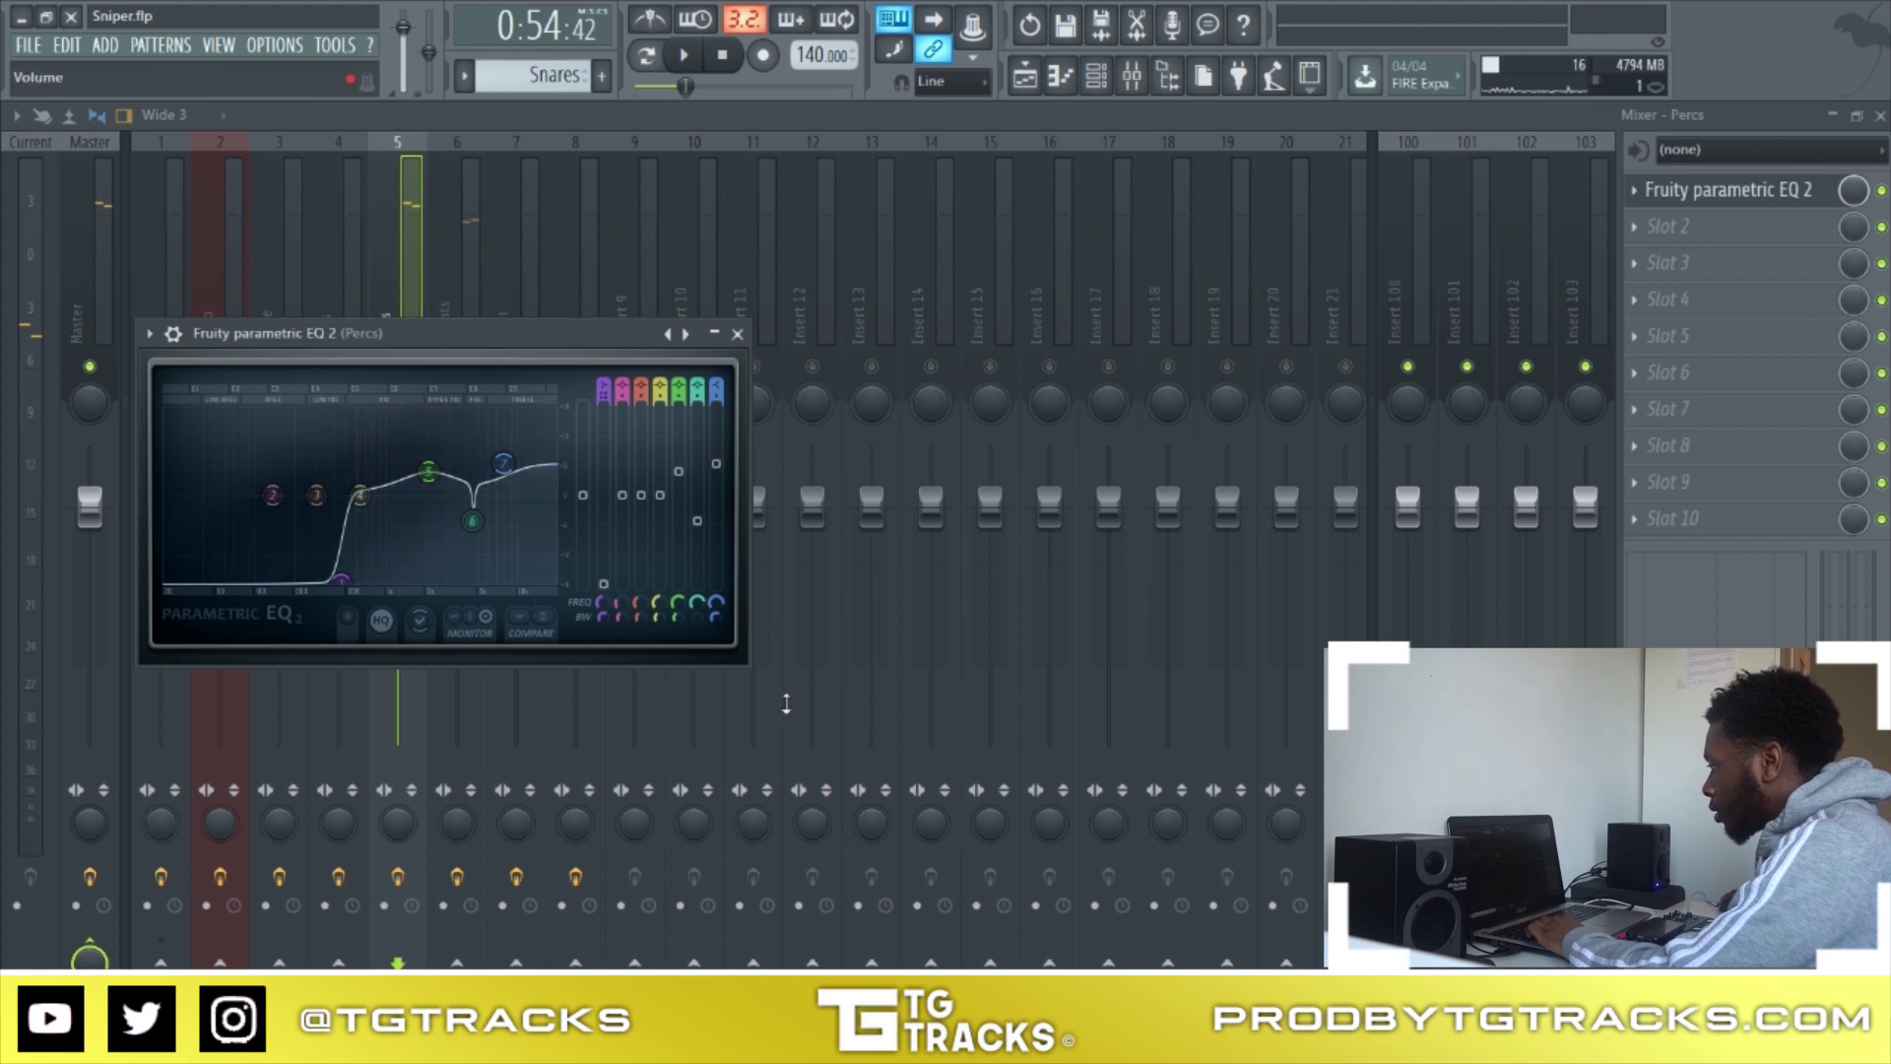
key("space")
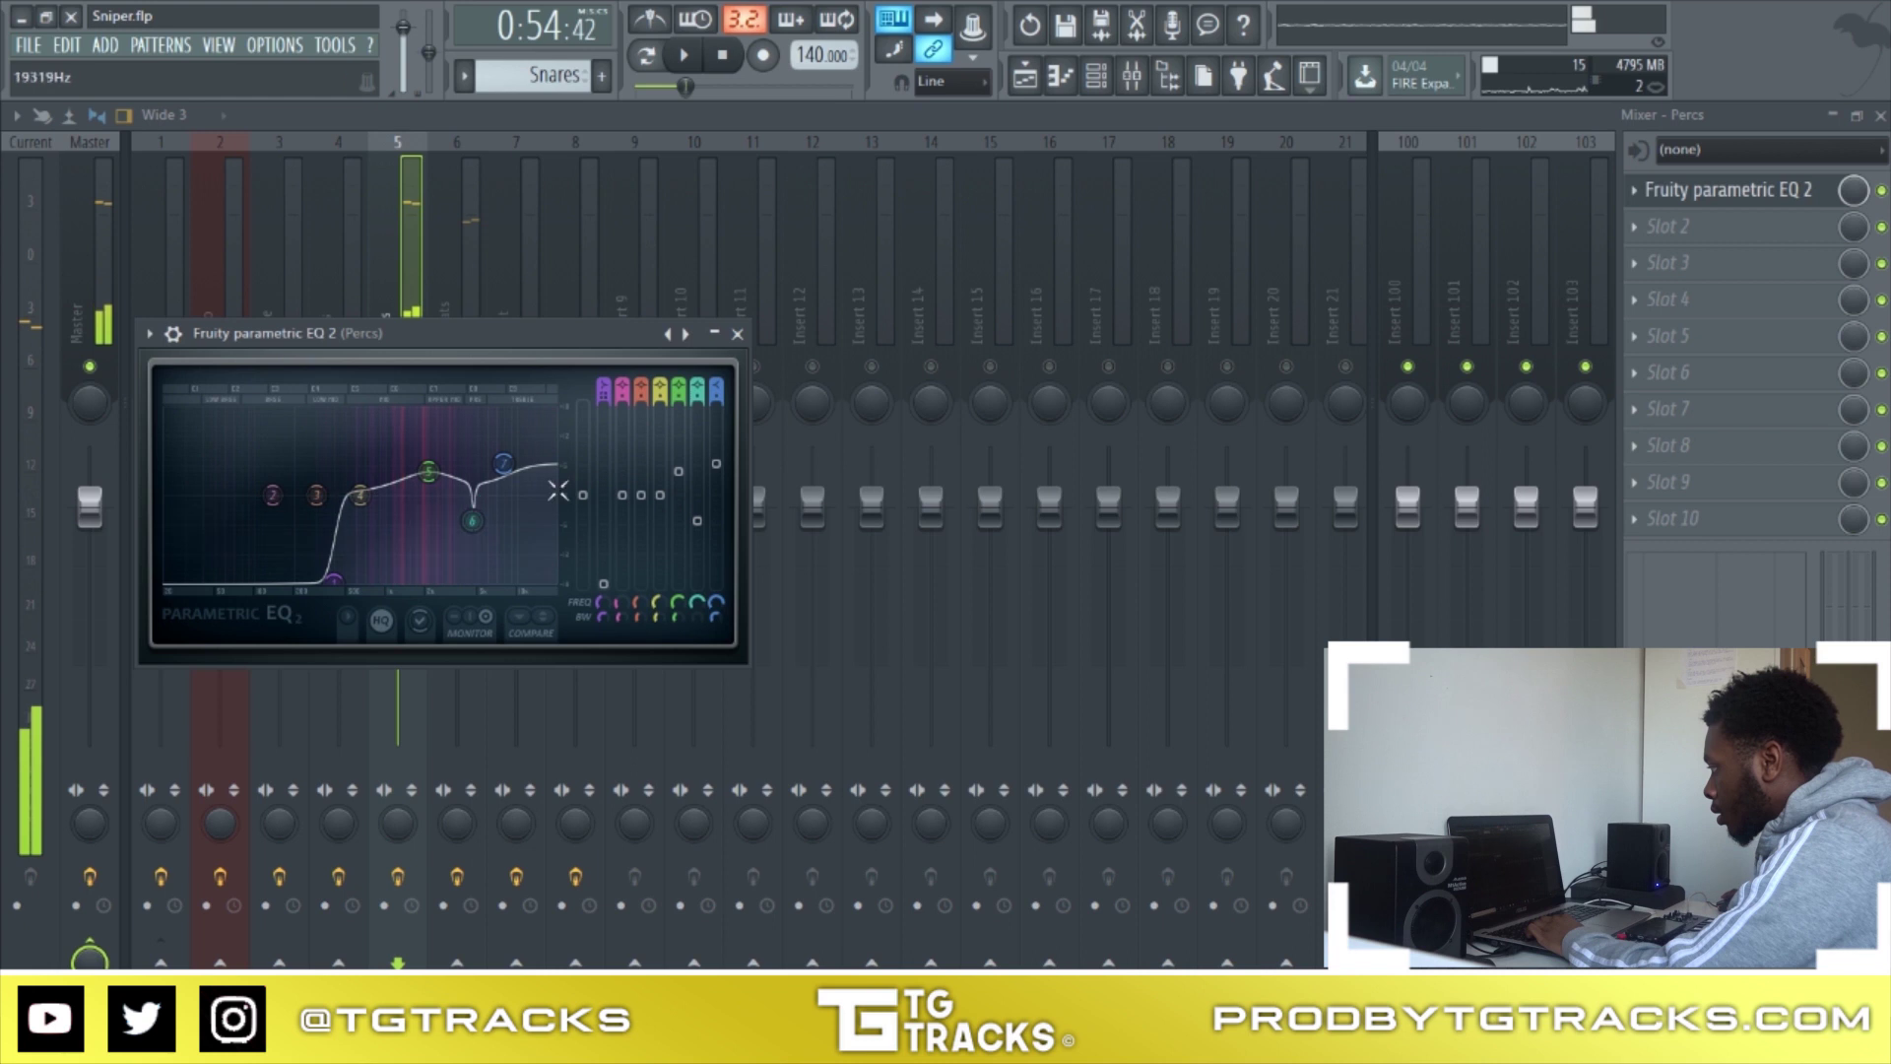
left_click_drag(334, 581, 346, 581)
key("space")
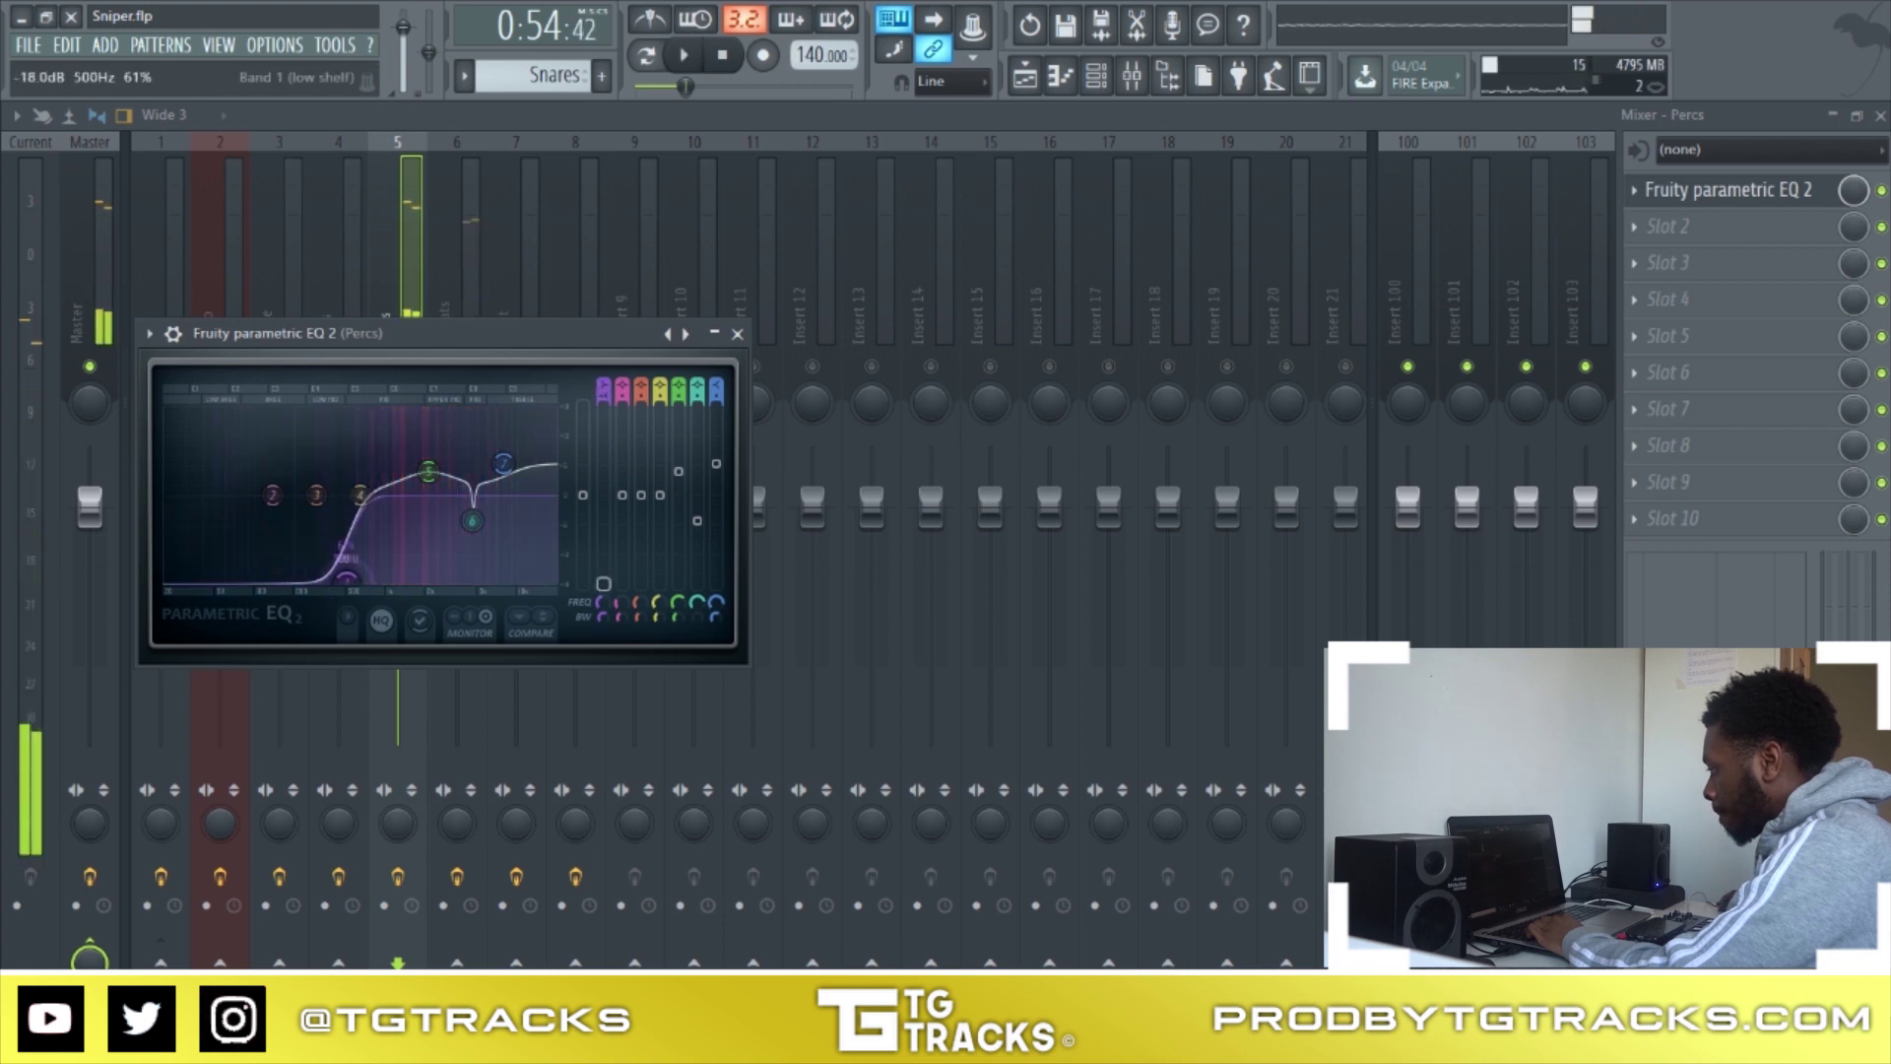
left_click(737, 334)
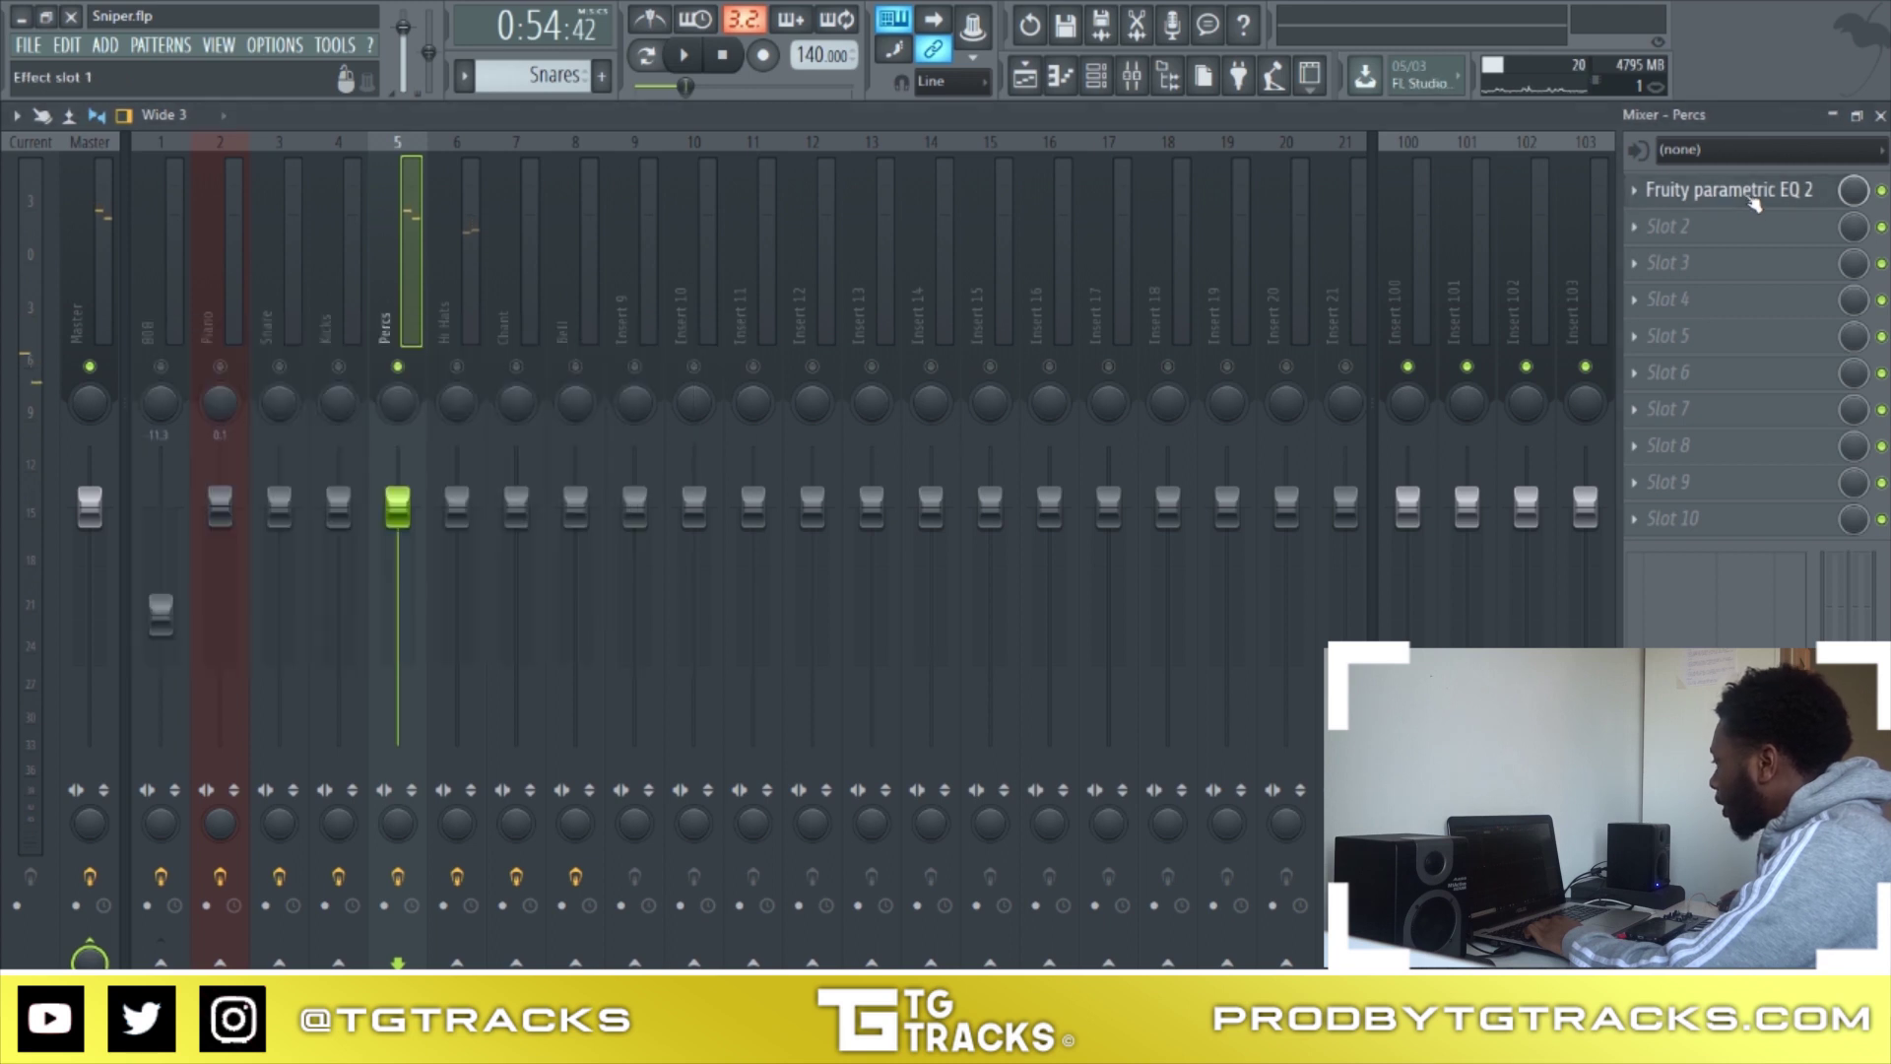
Recheck the Percs EQ curve and unmute the Hi Hats, Chant and Bell mixer tracks
left_click(1753, 197)
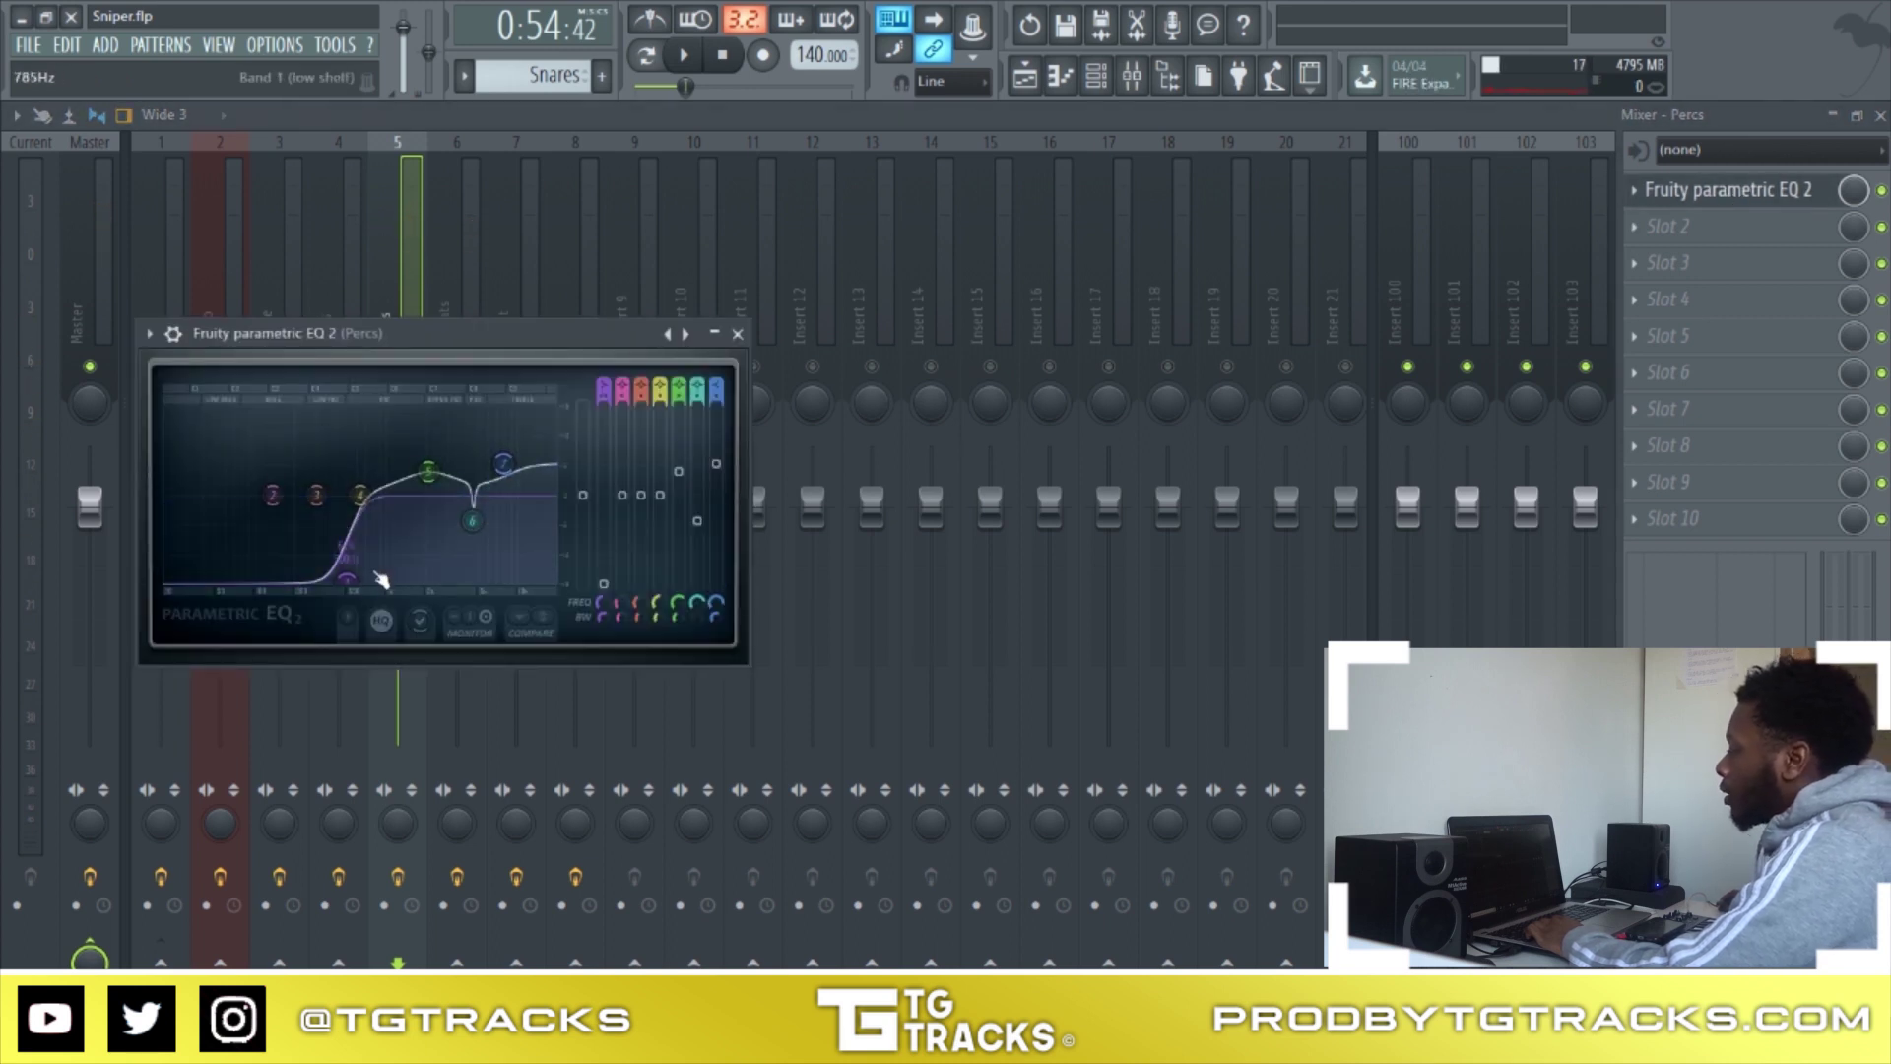
left_click(449, 290)
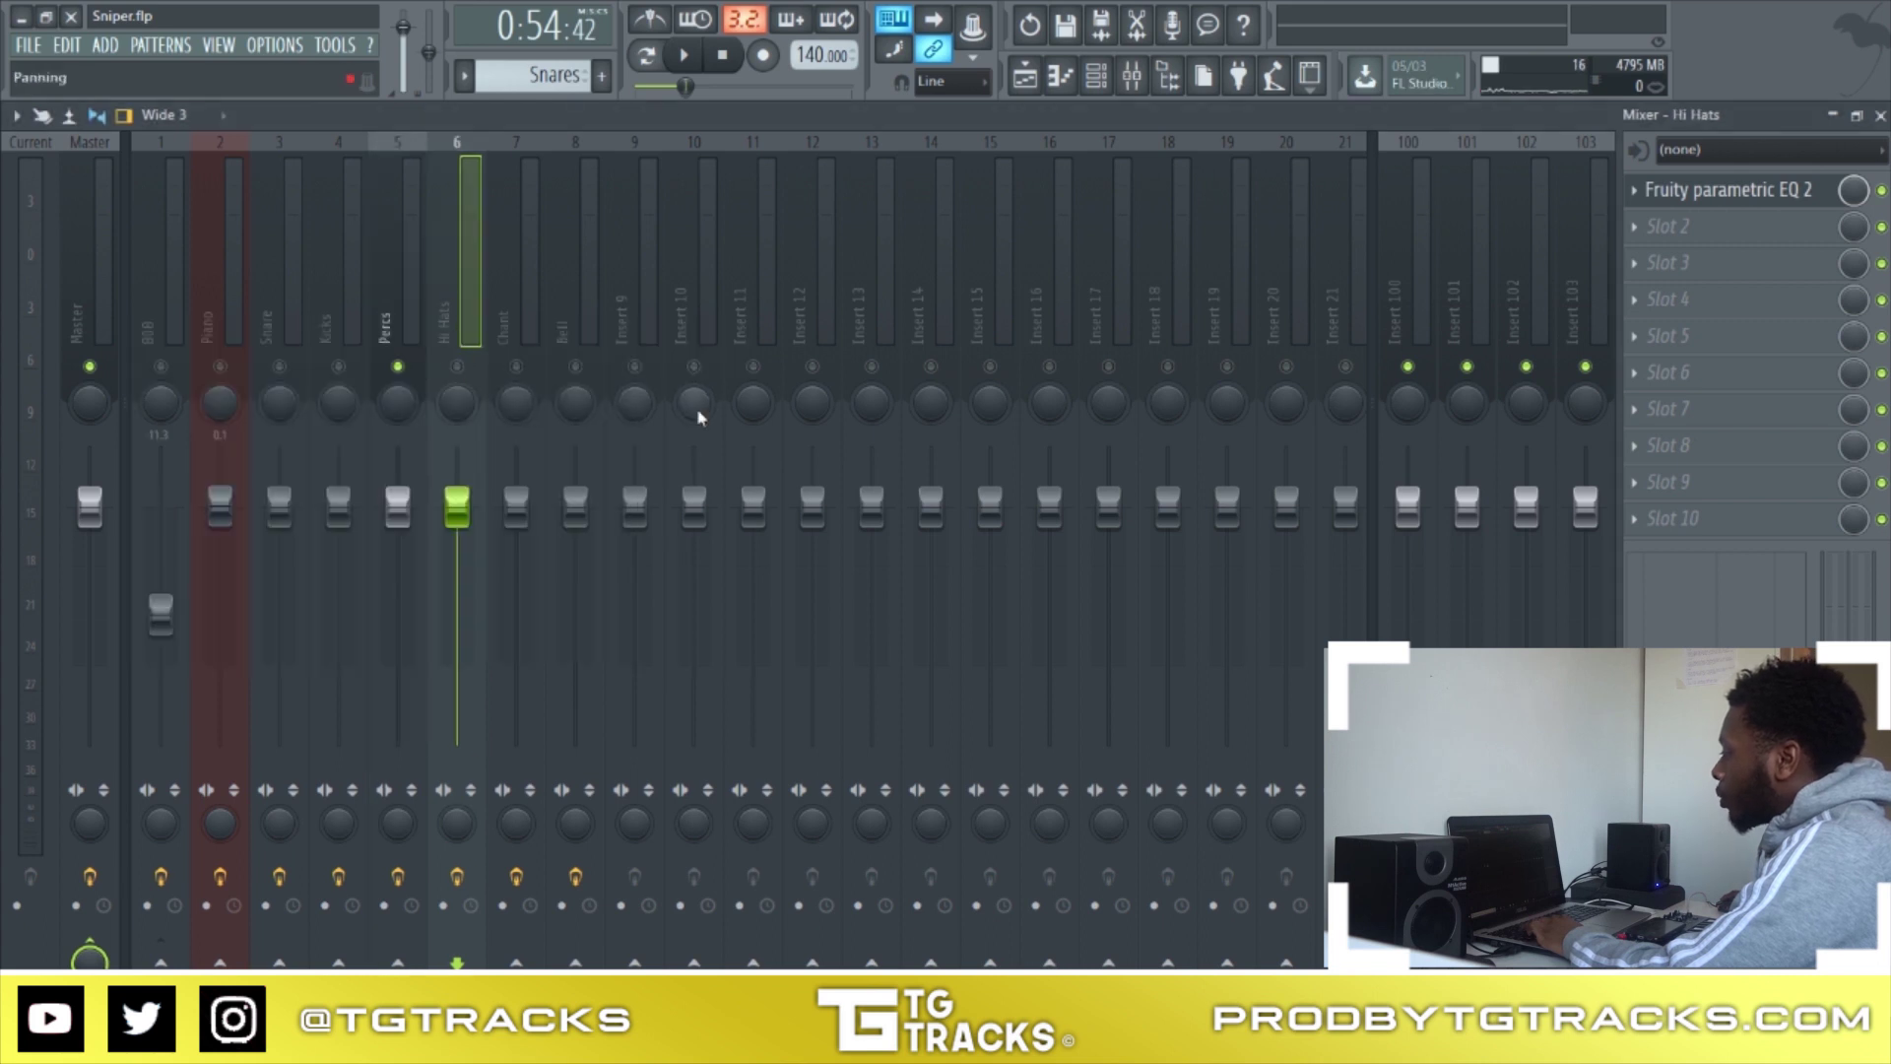
left_click(516, 367)
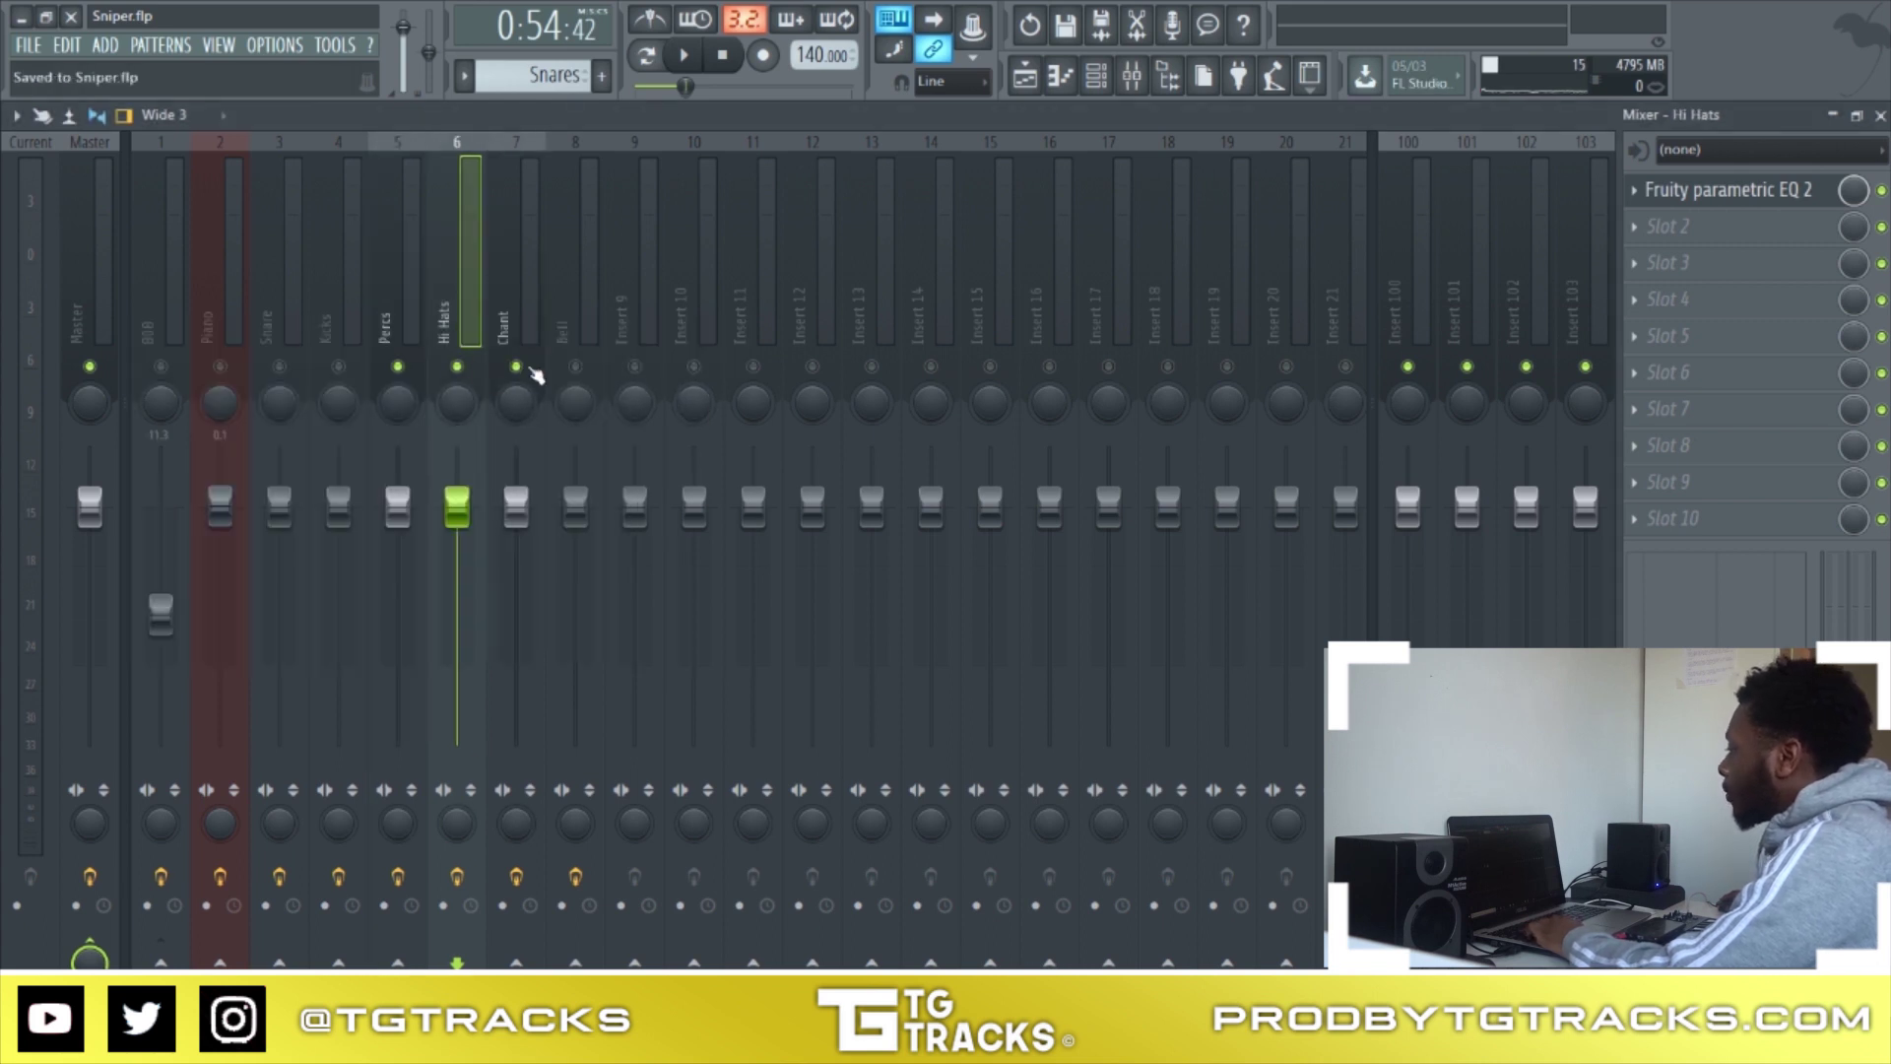
left_click(575, 367)
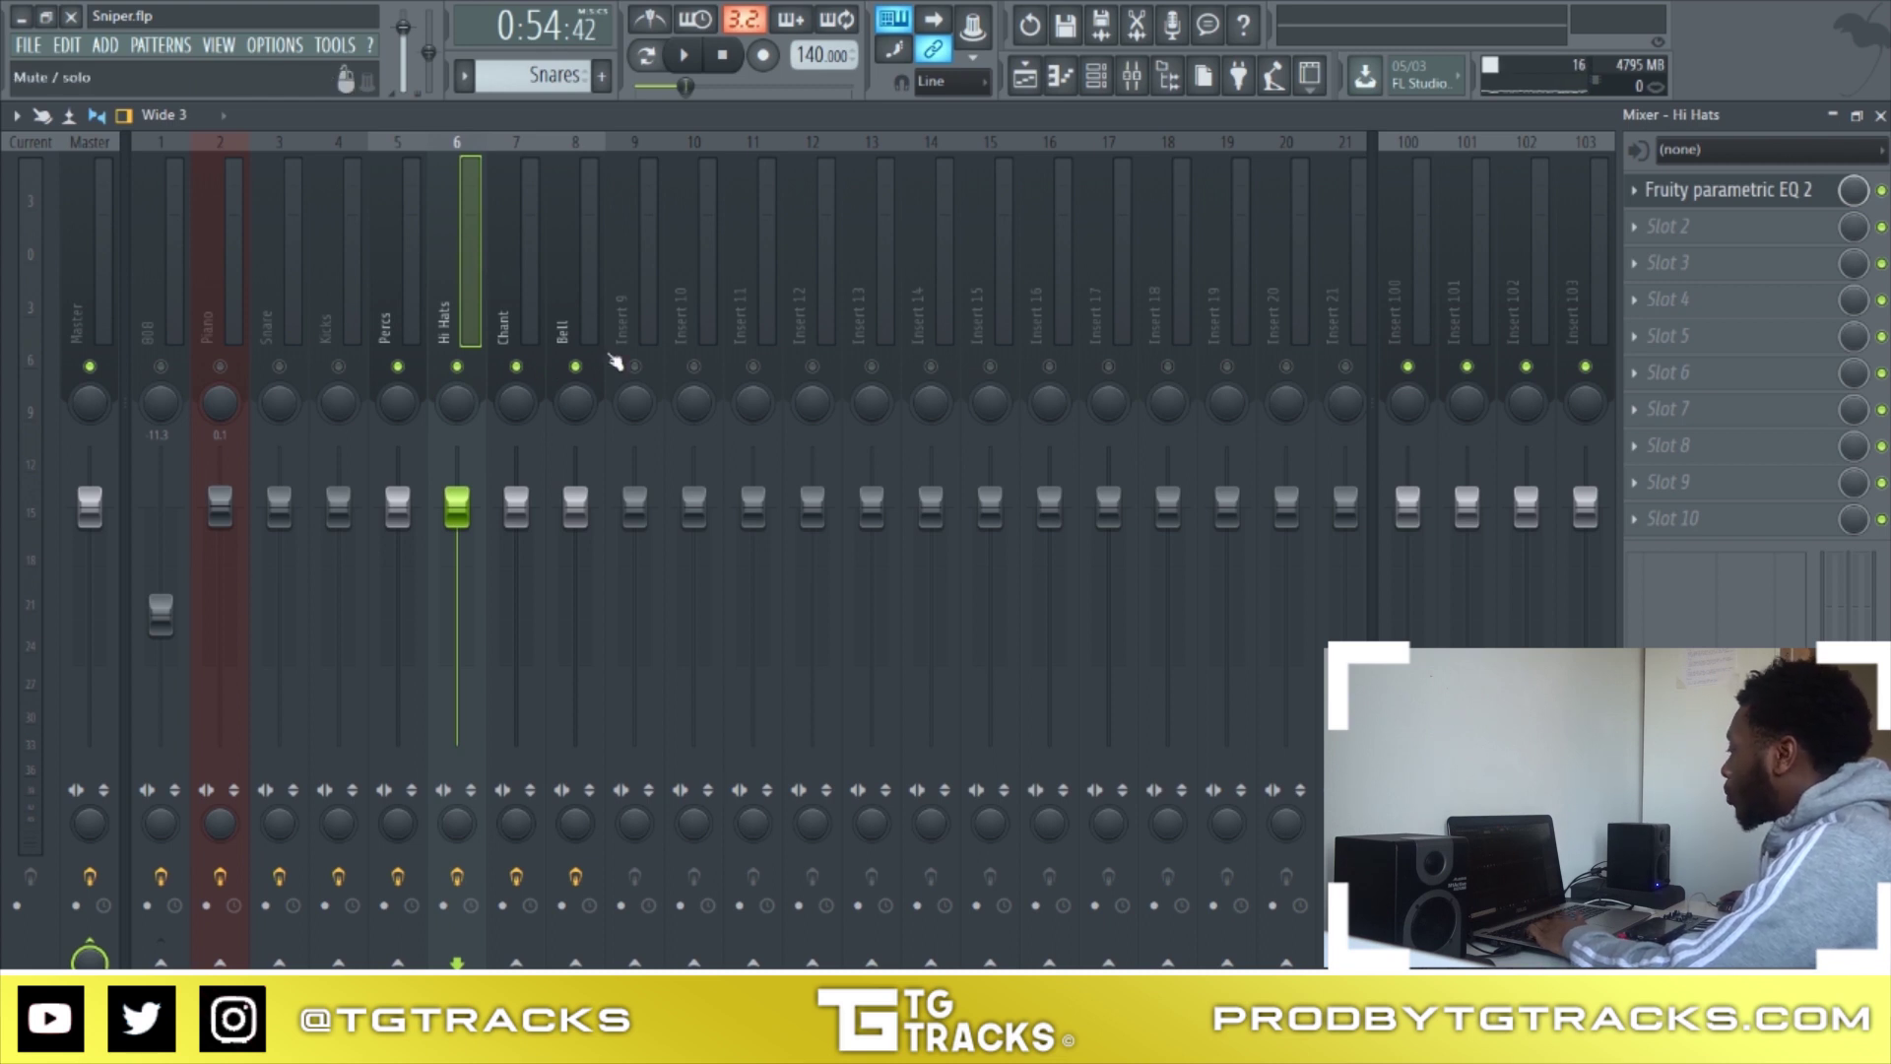
Review the effect chains on the Master, Bell and Percs mixer tracks
left_click(1132, 75)
left_click(1132, 75)
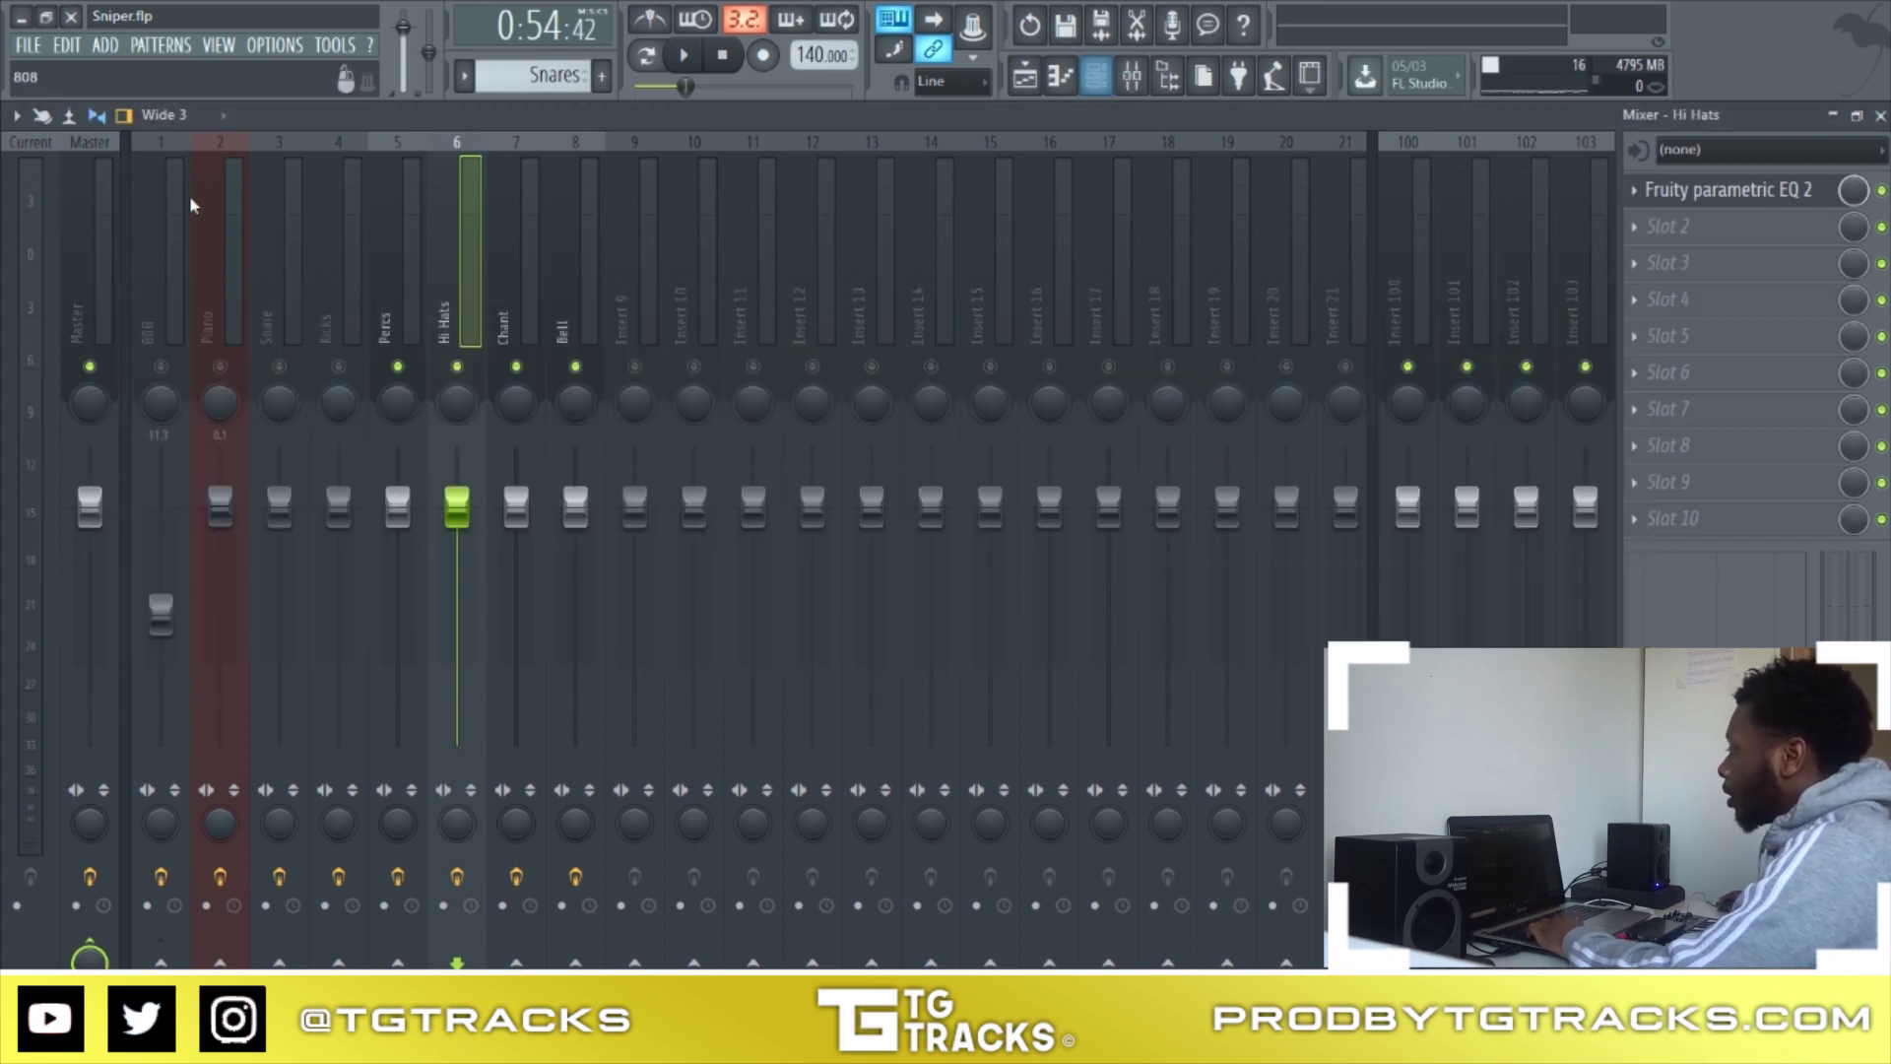
left_click(81, 267)
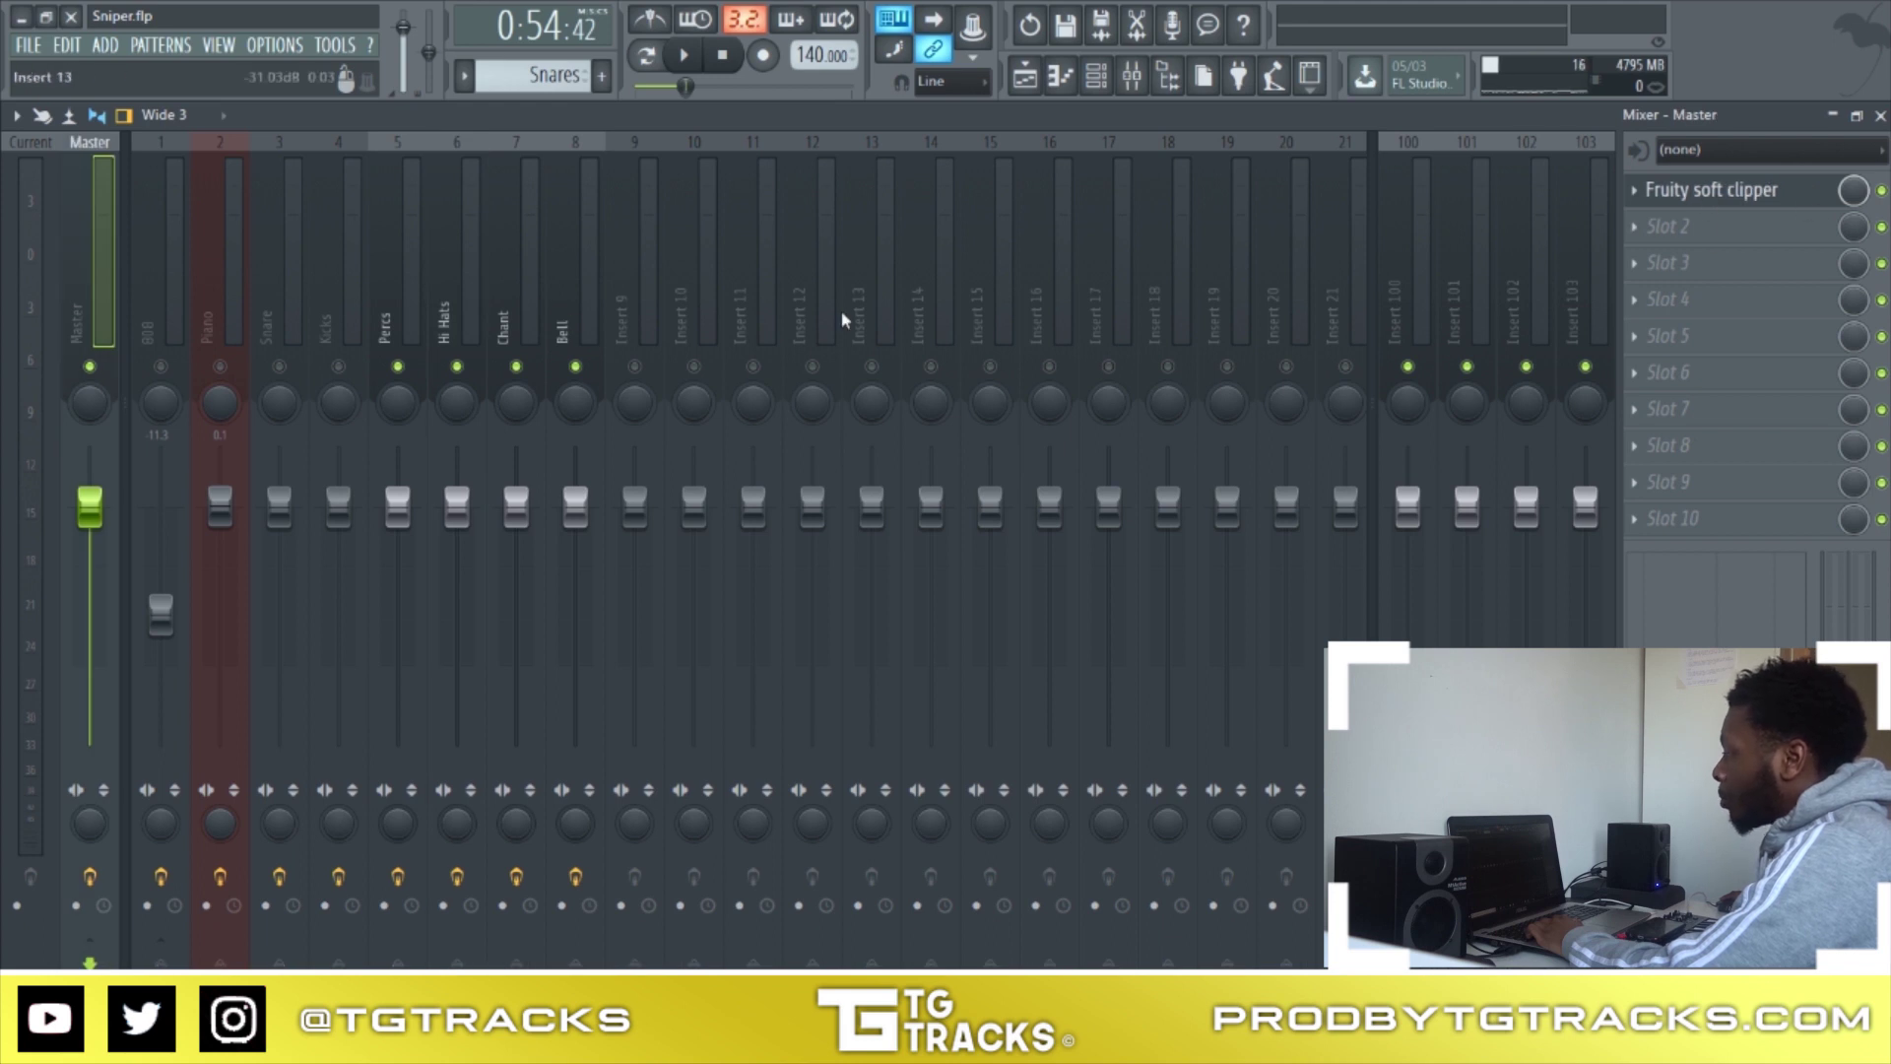
left_click(561, 335)
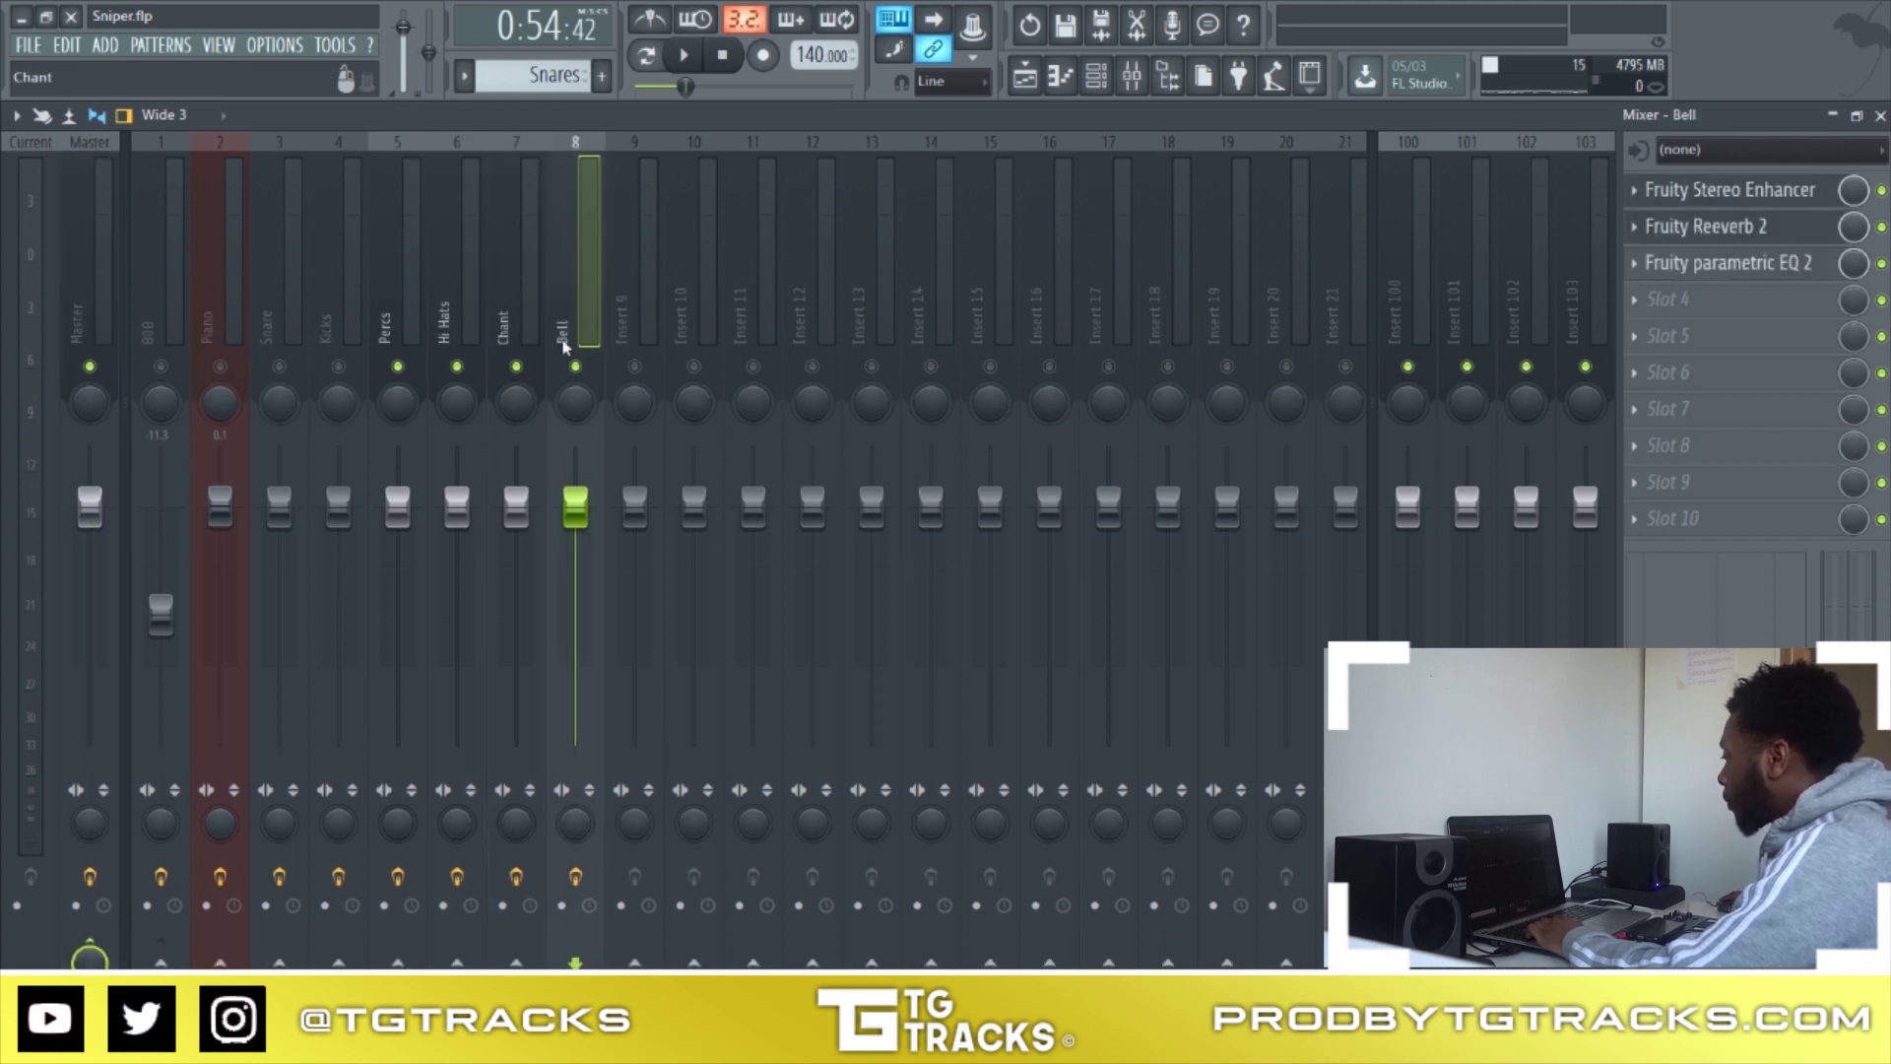
left_click(372, 297)
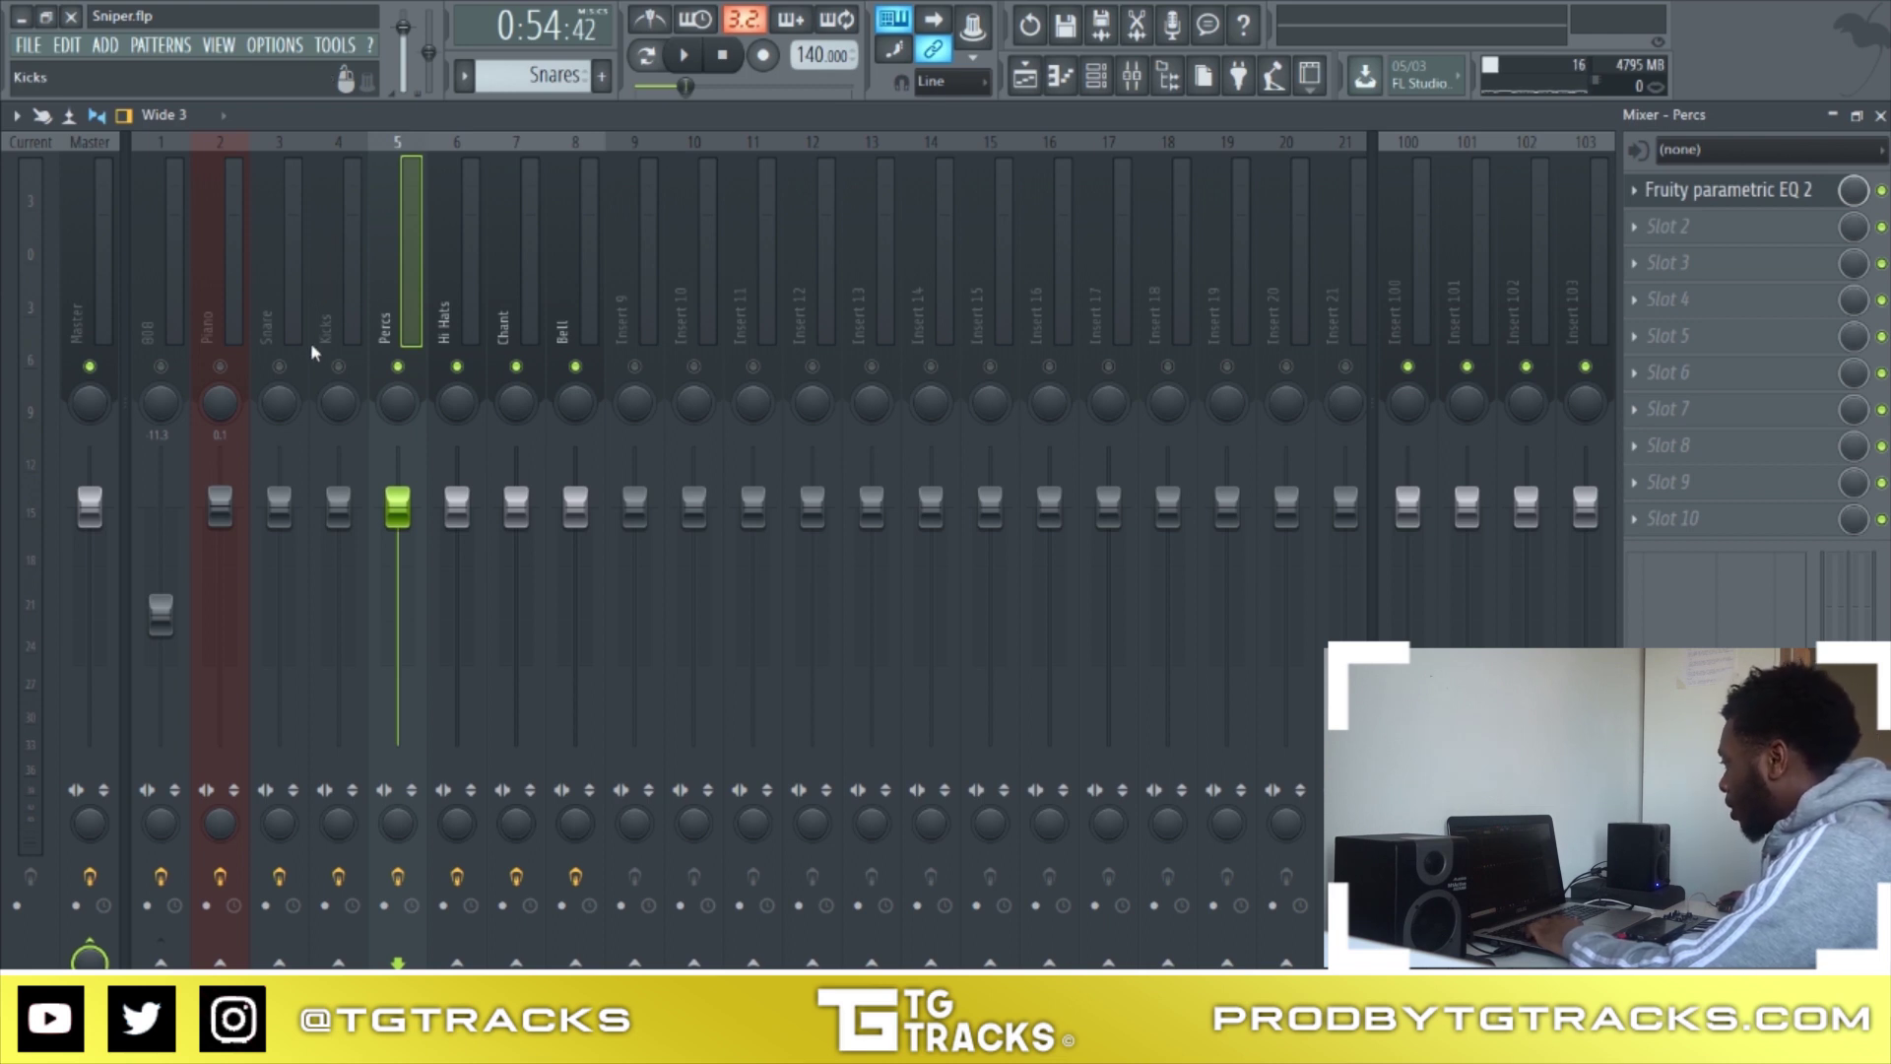
Set the playlist's playback position to the start of bar 25
key("F5")
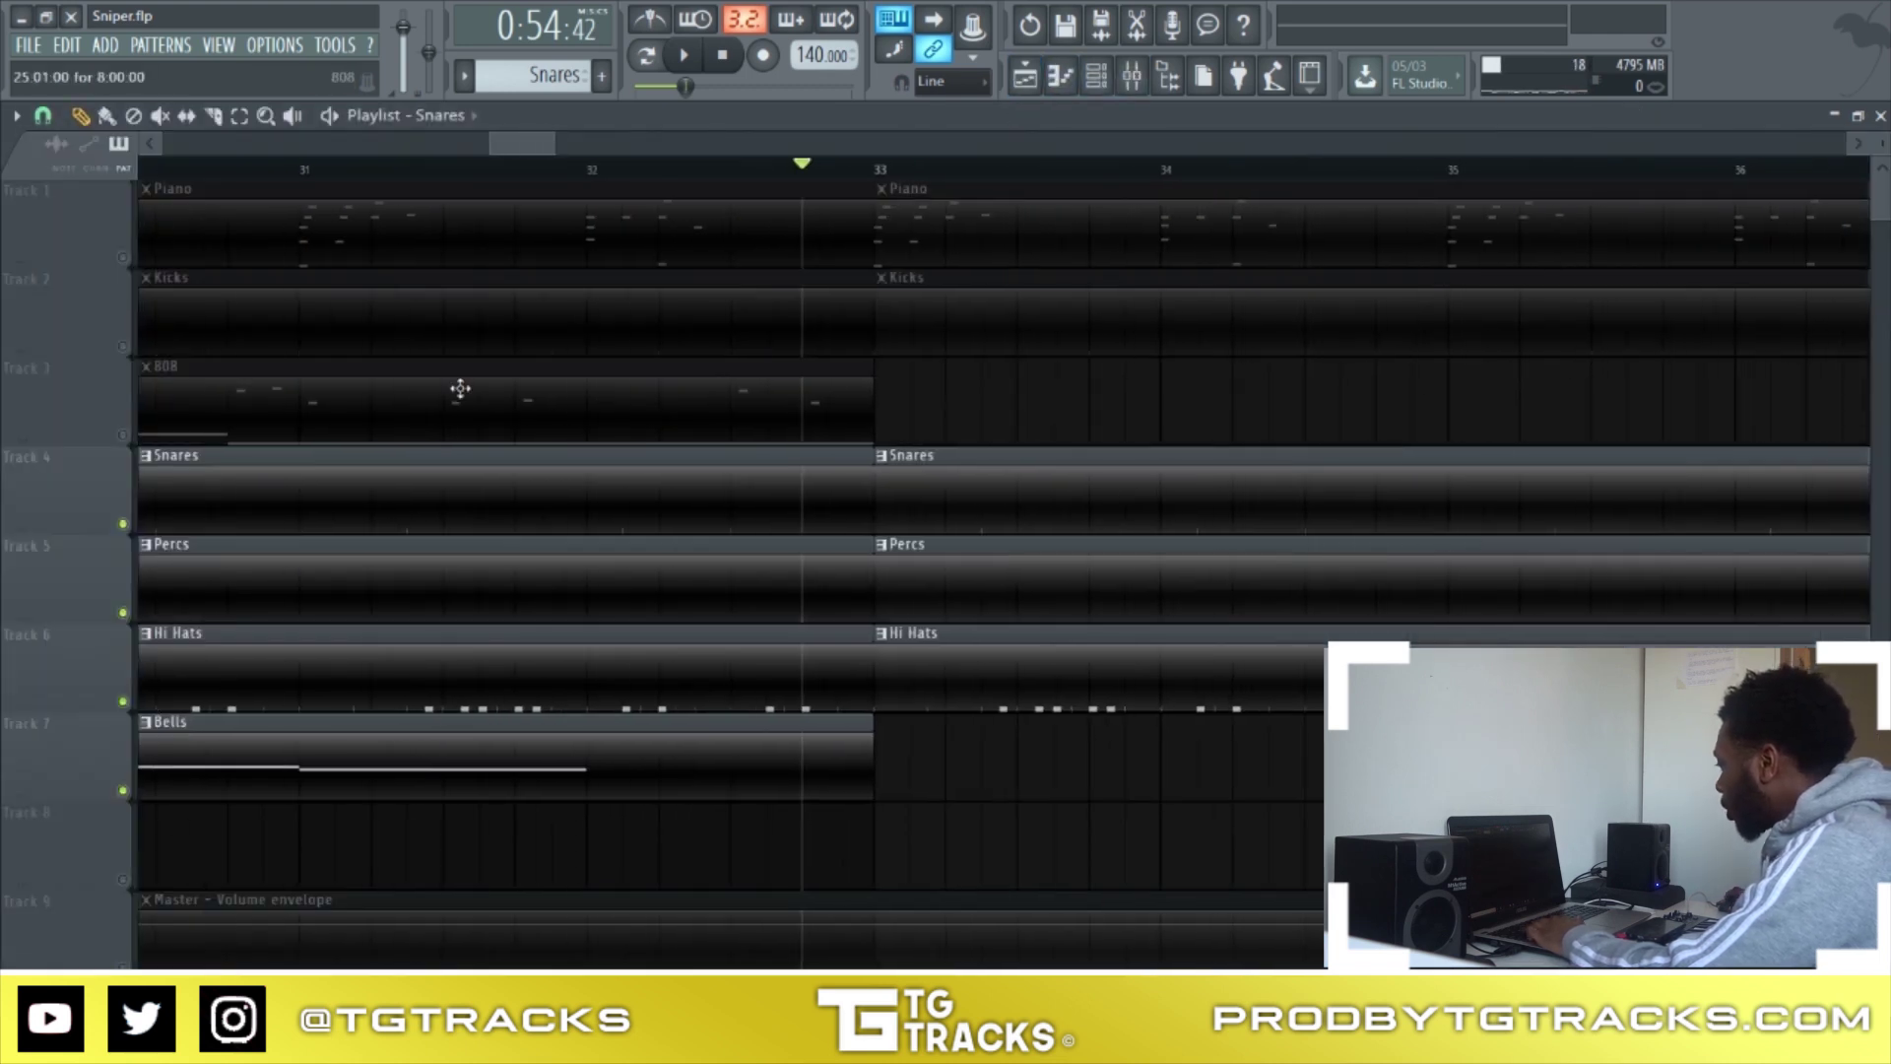
scroll(701, 524, "down", 5)
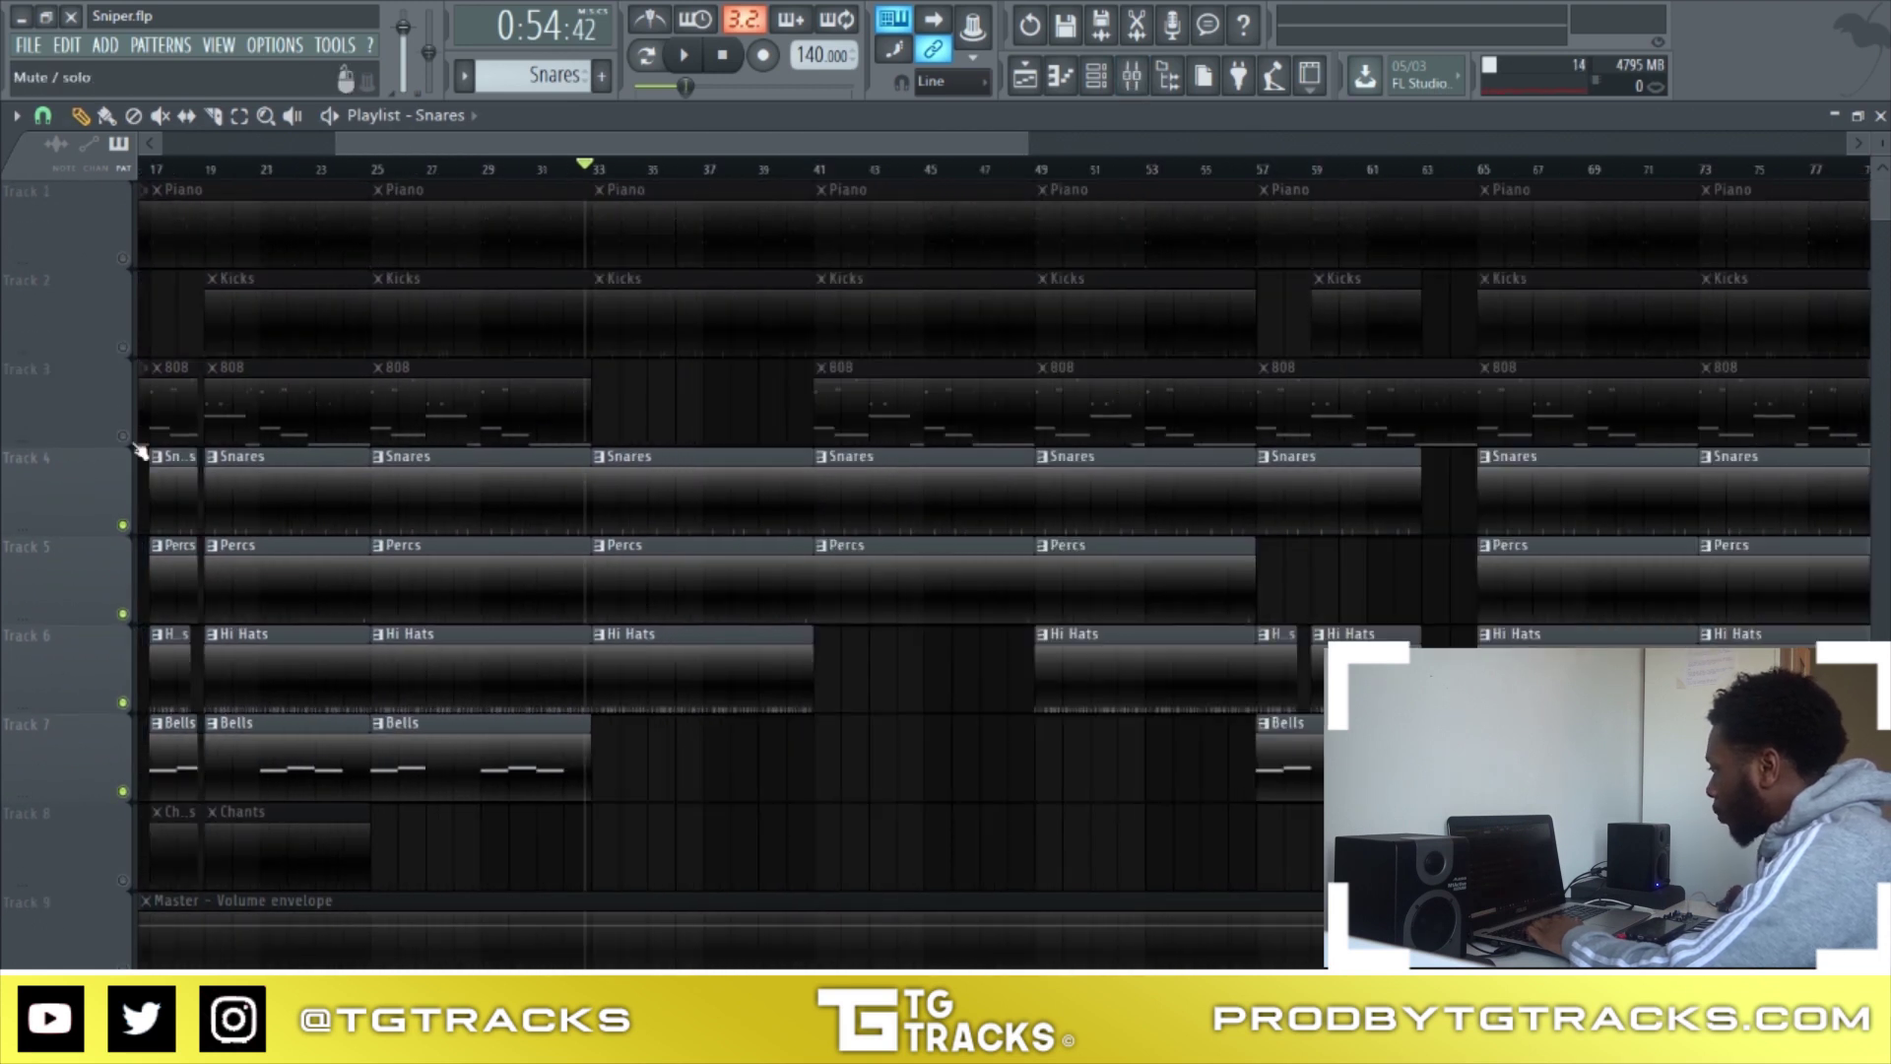
scroll(312, 476, "up", 5)
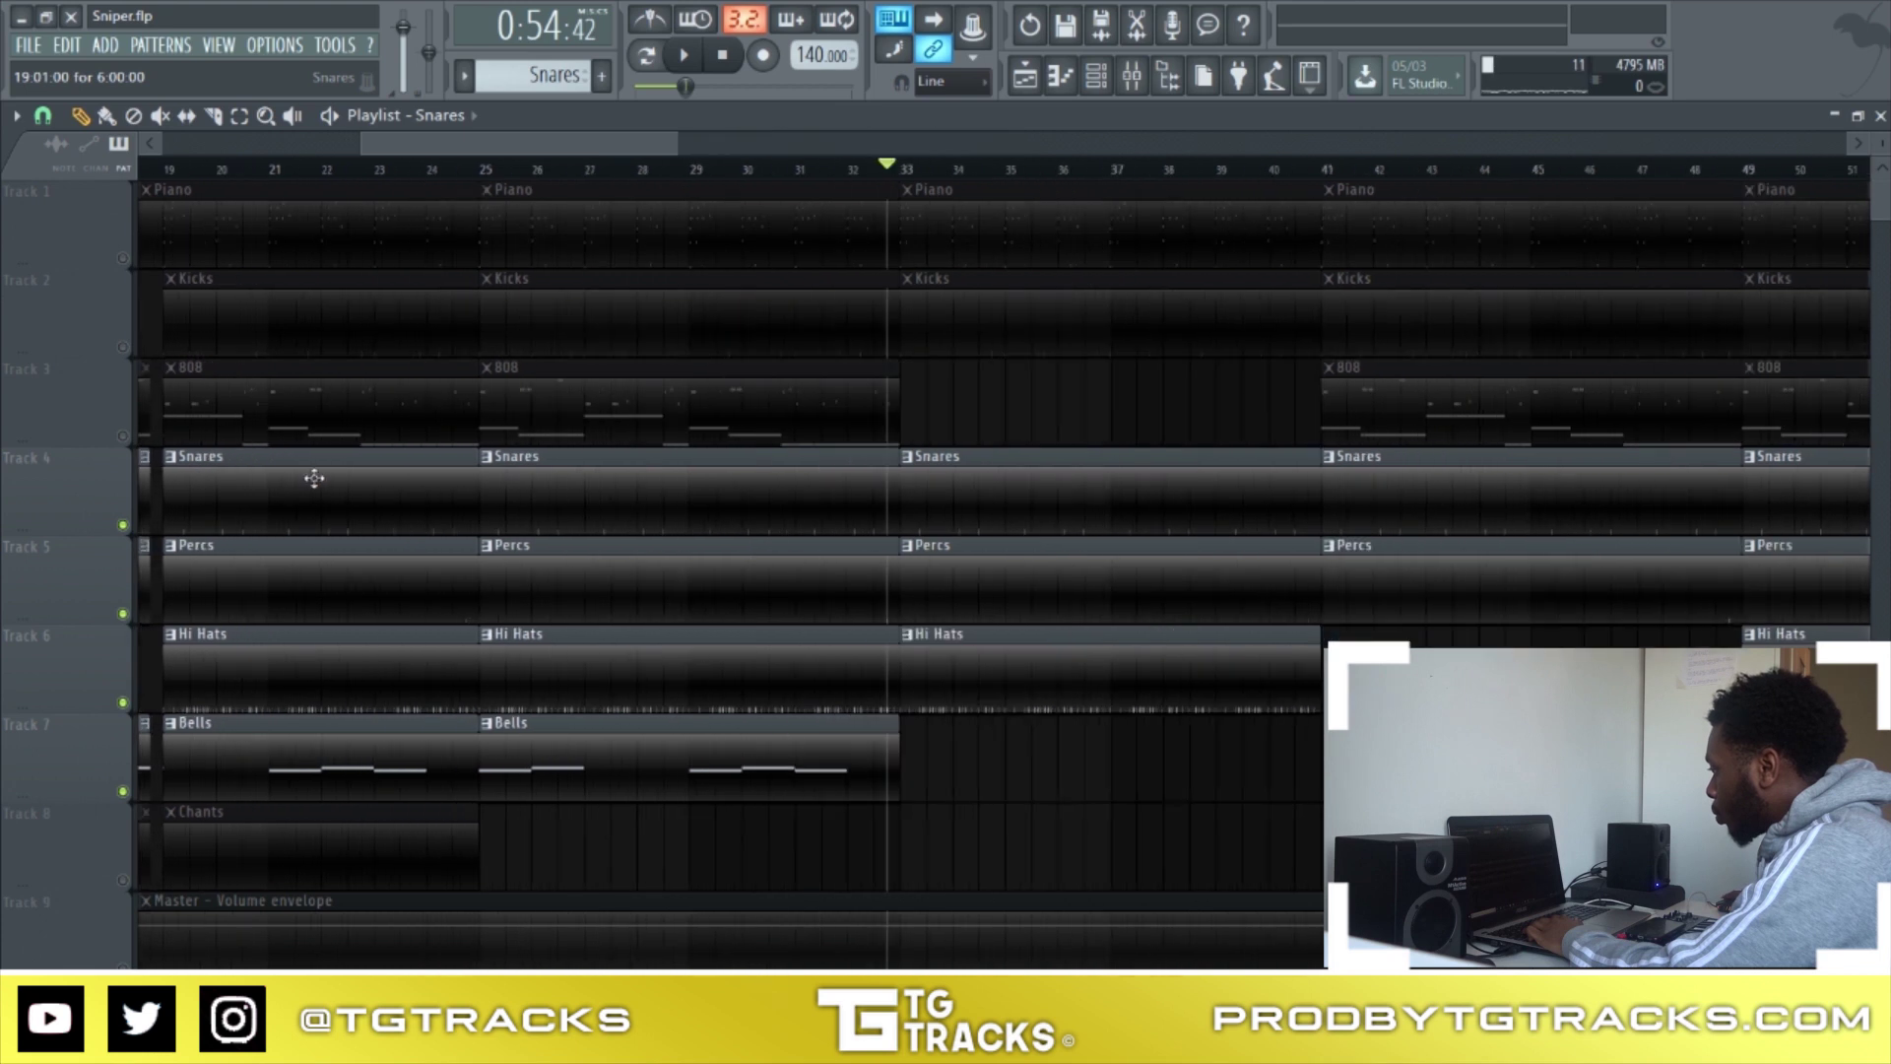
left_click(574, 168)
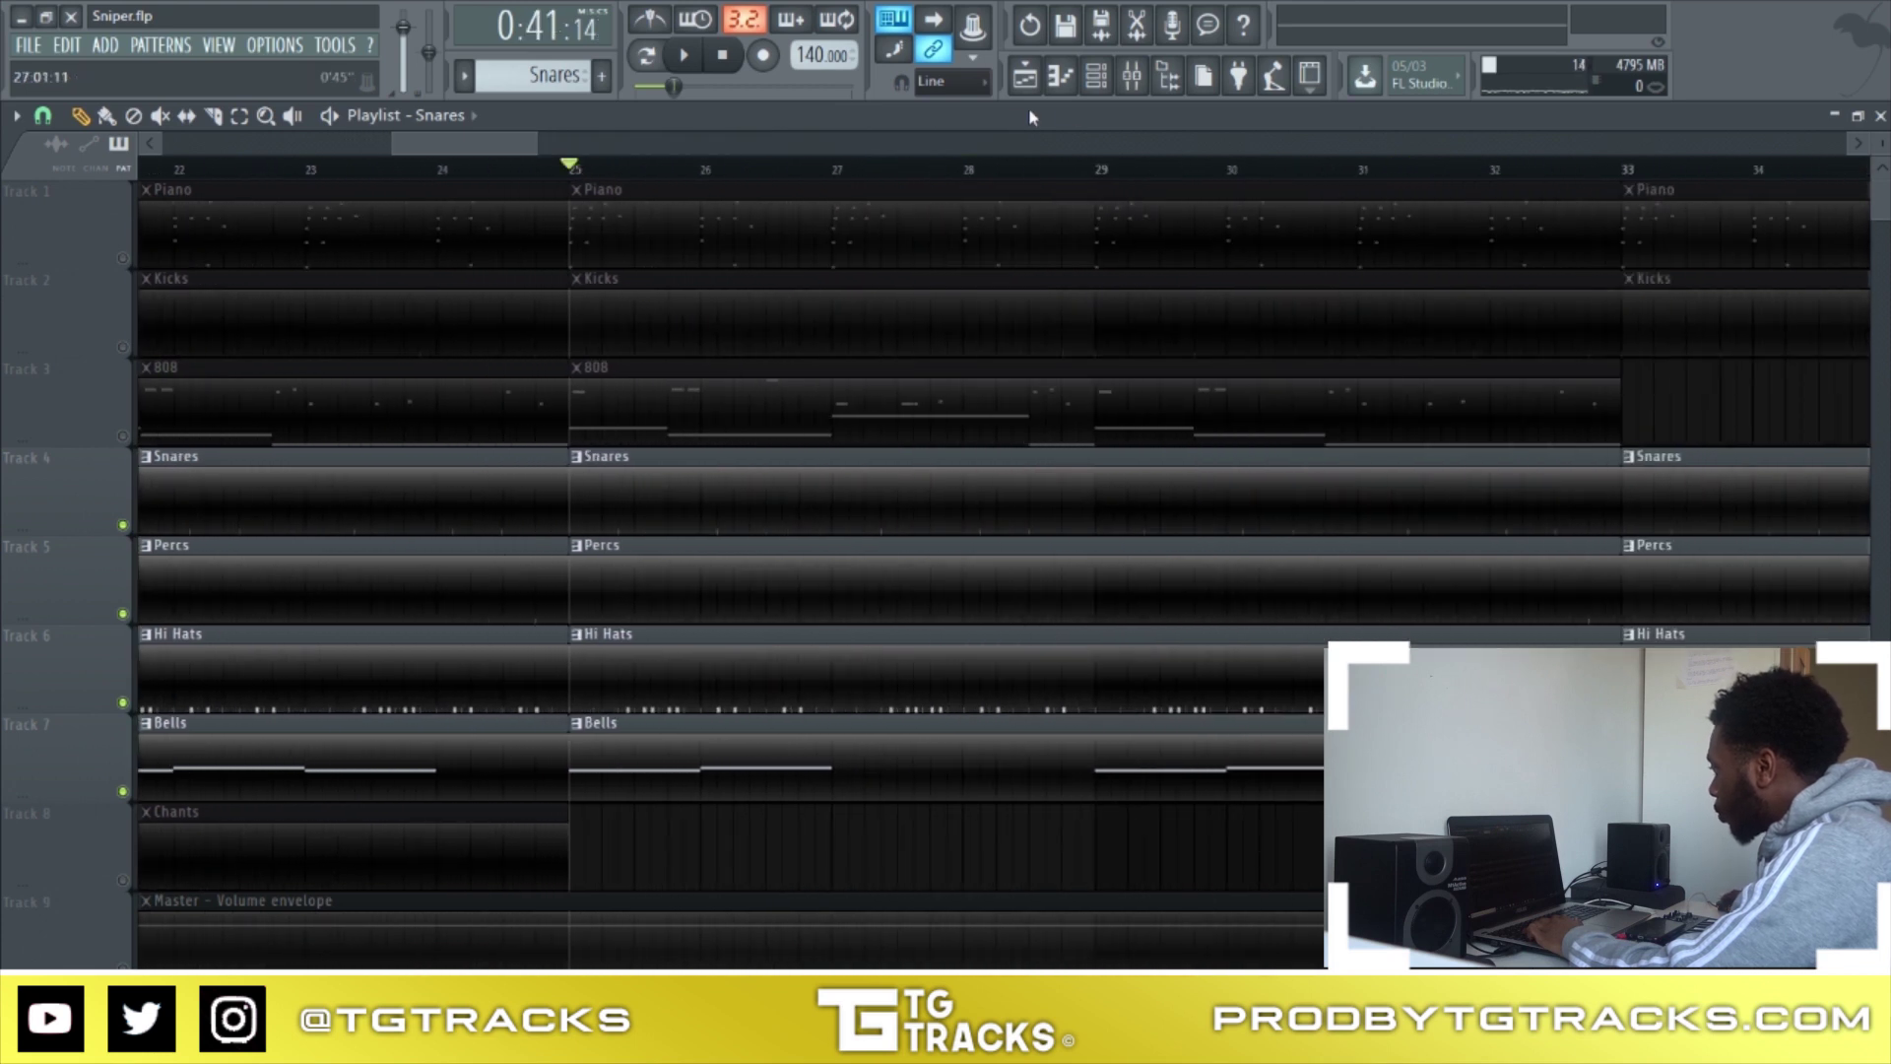
Solo the Snare mixer track, open its Parametric EQ 2, and audition the snare
left_click(1132, 75)
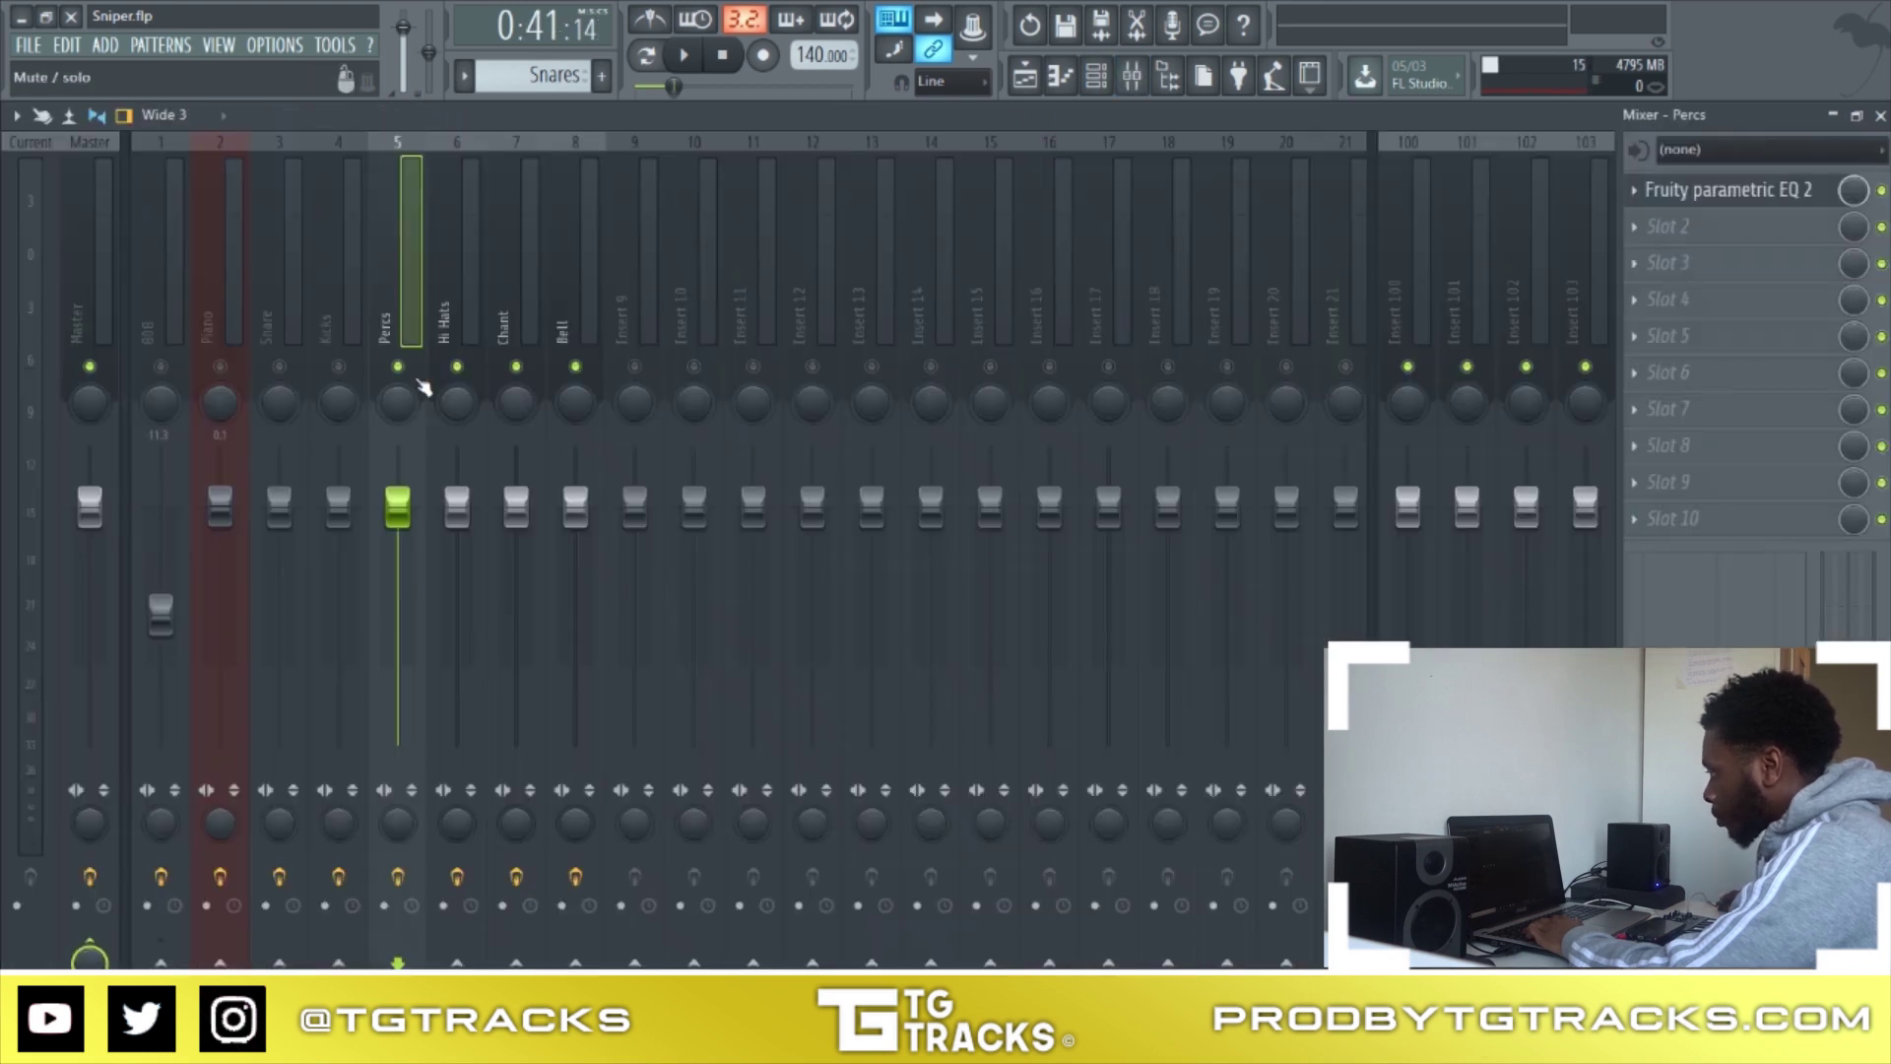
left_click(284, 364)
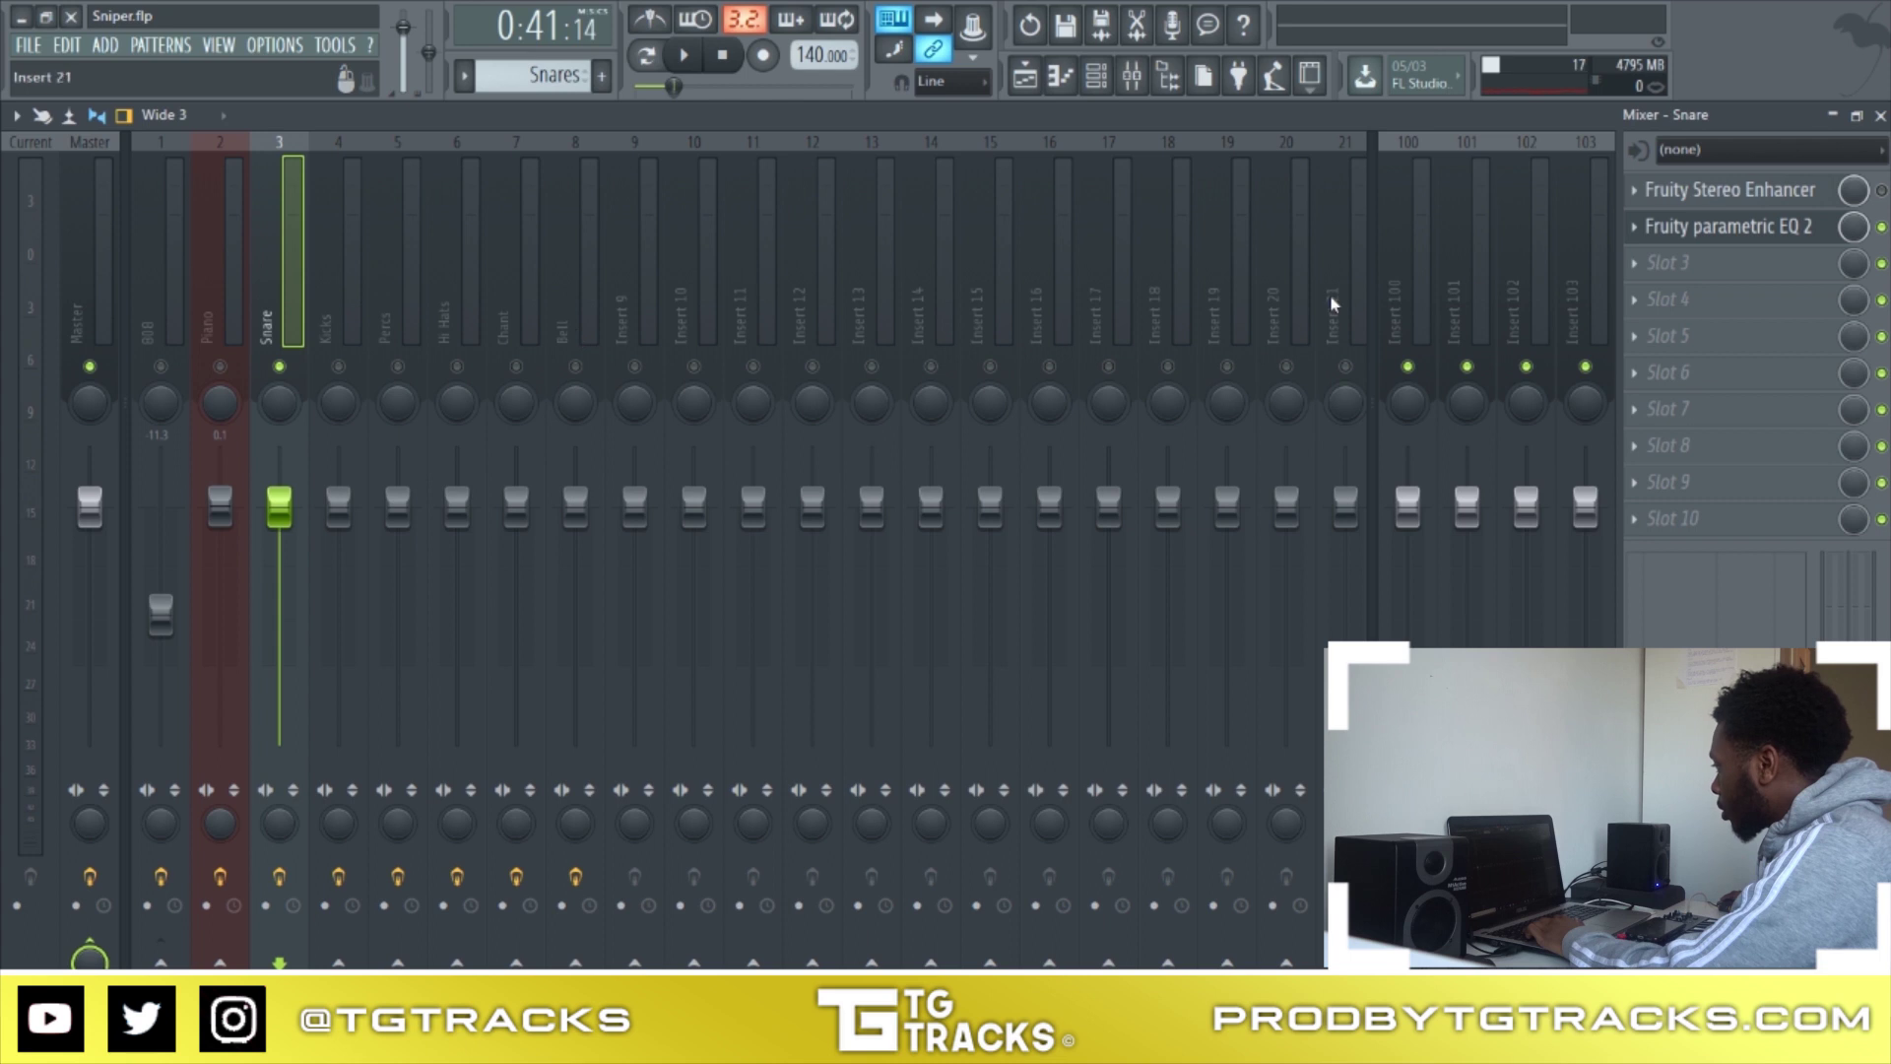
left_click(1731, 228)
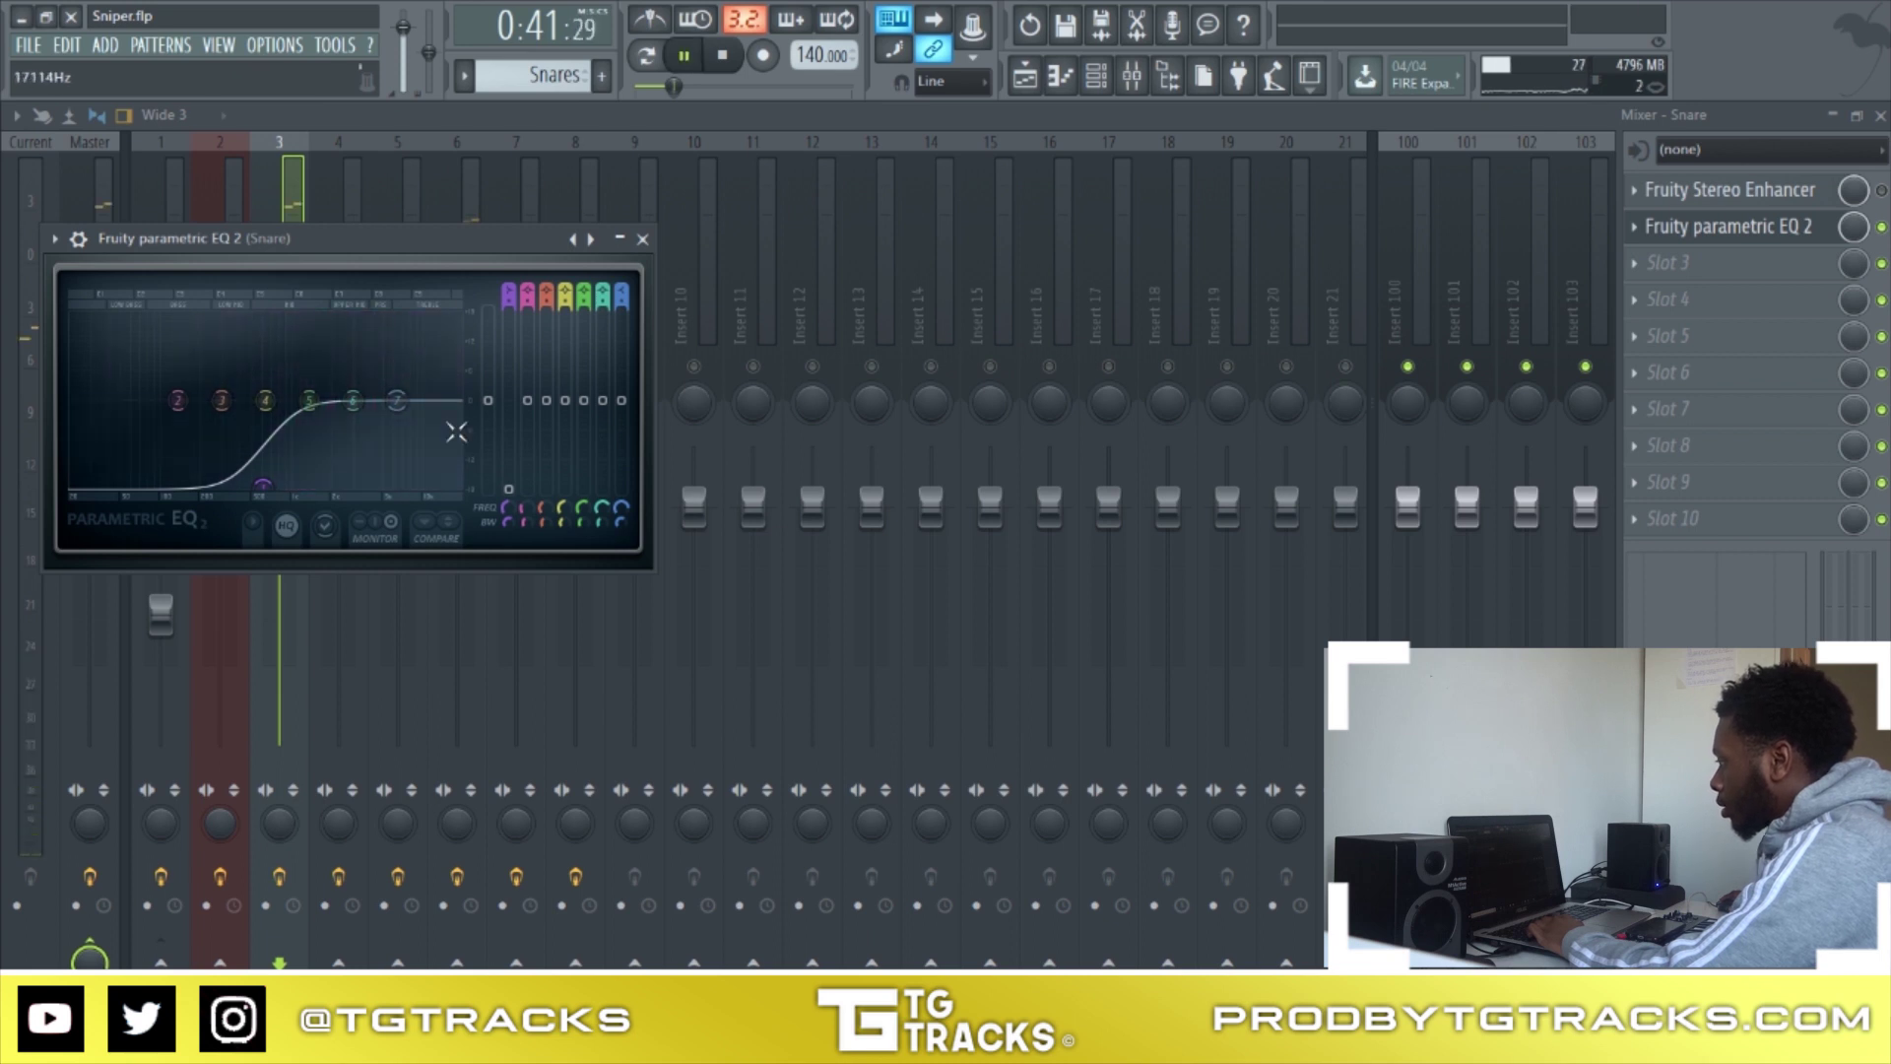
key("space")
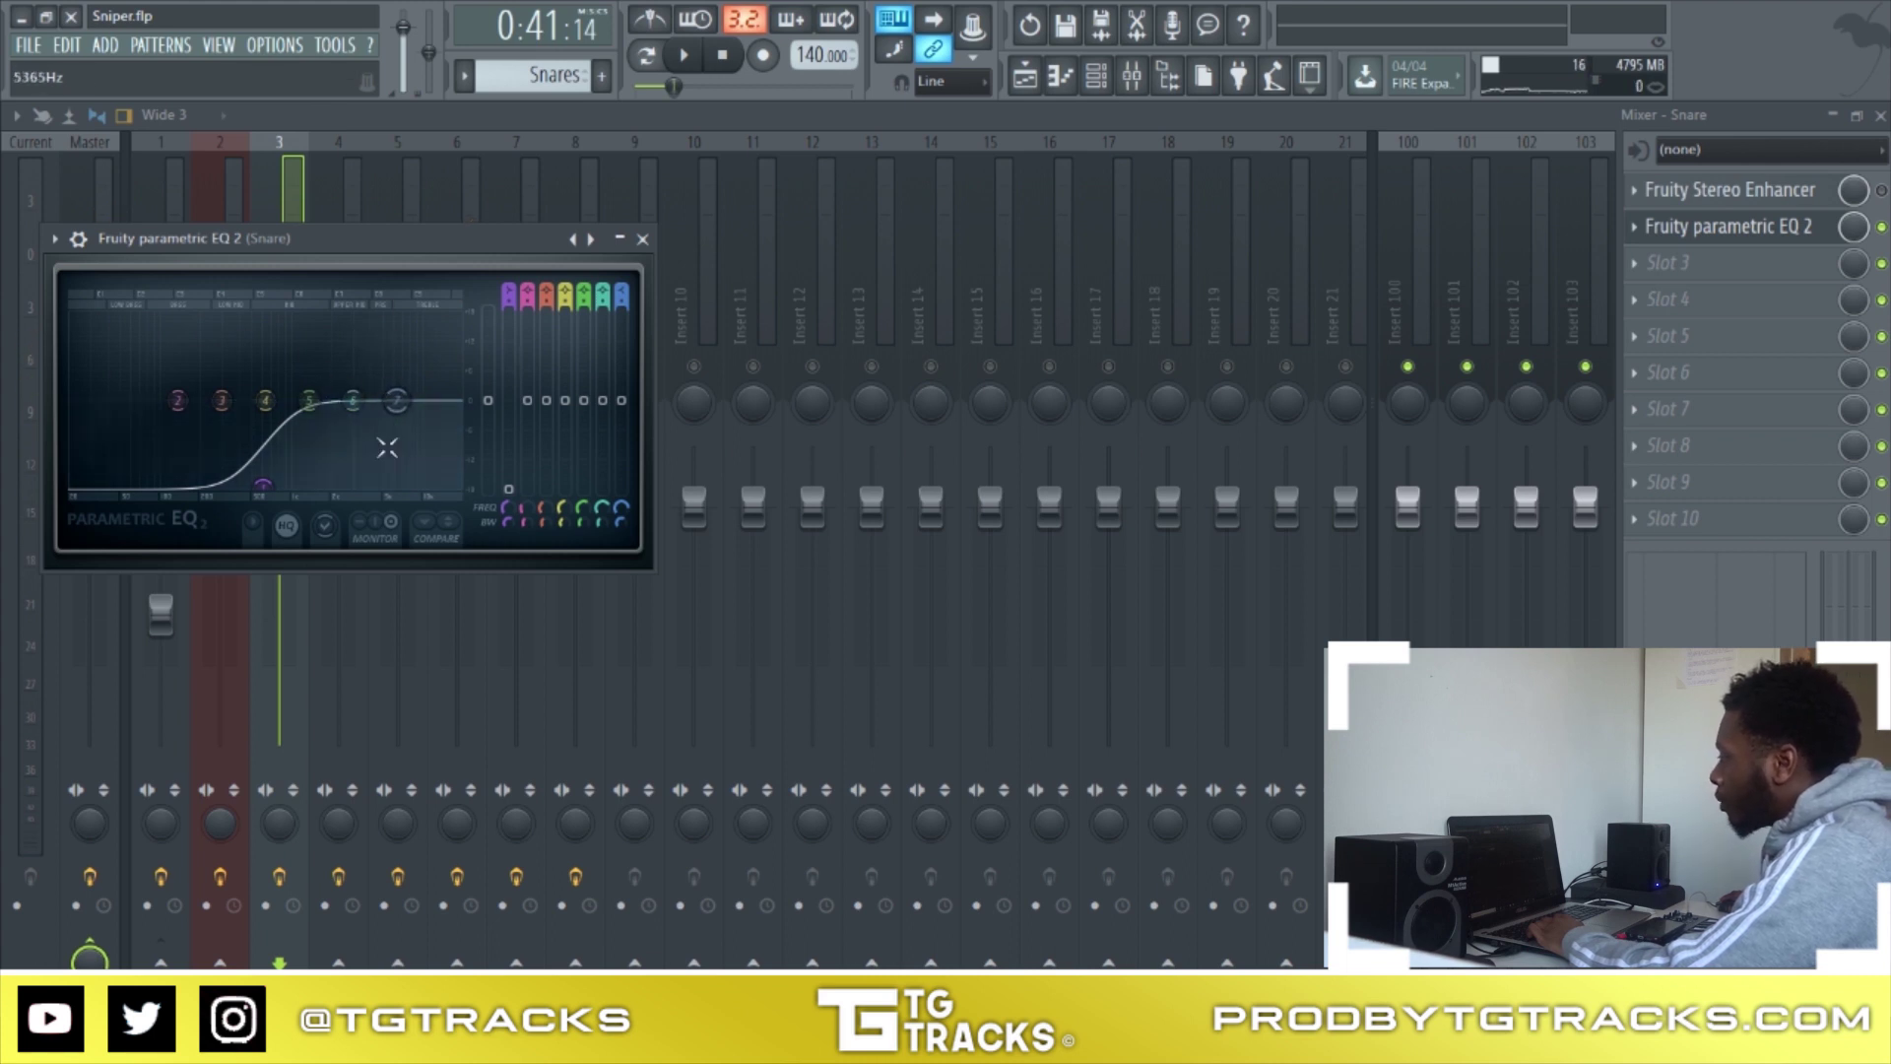
key("space")
left_click_drag(353, 400, 381, 374)
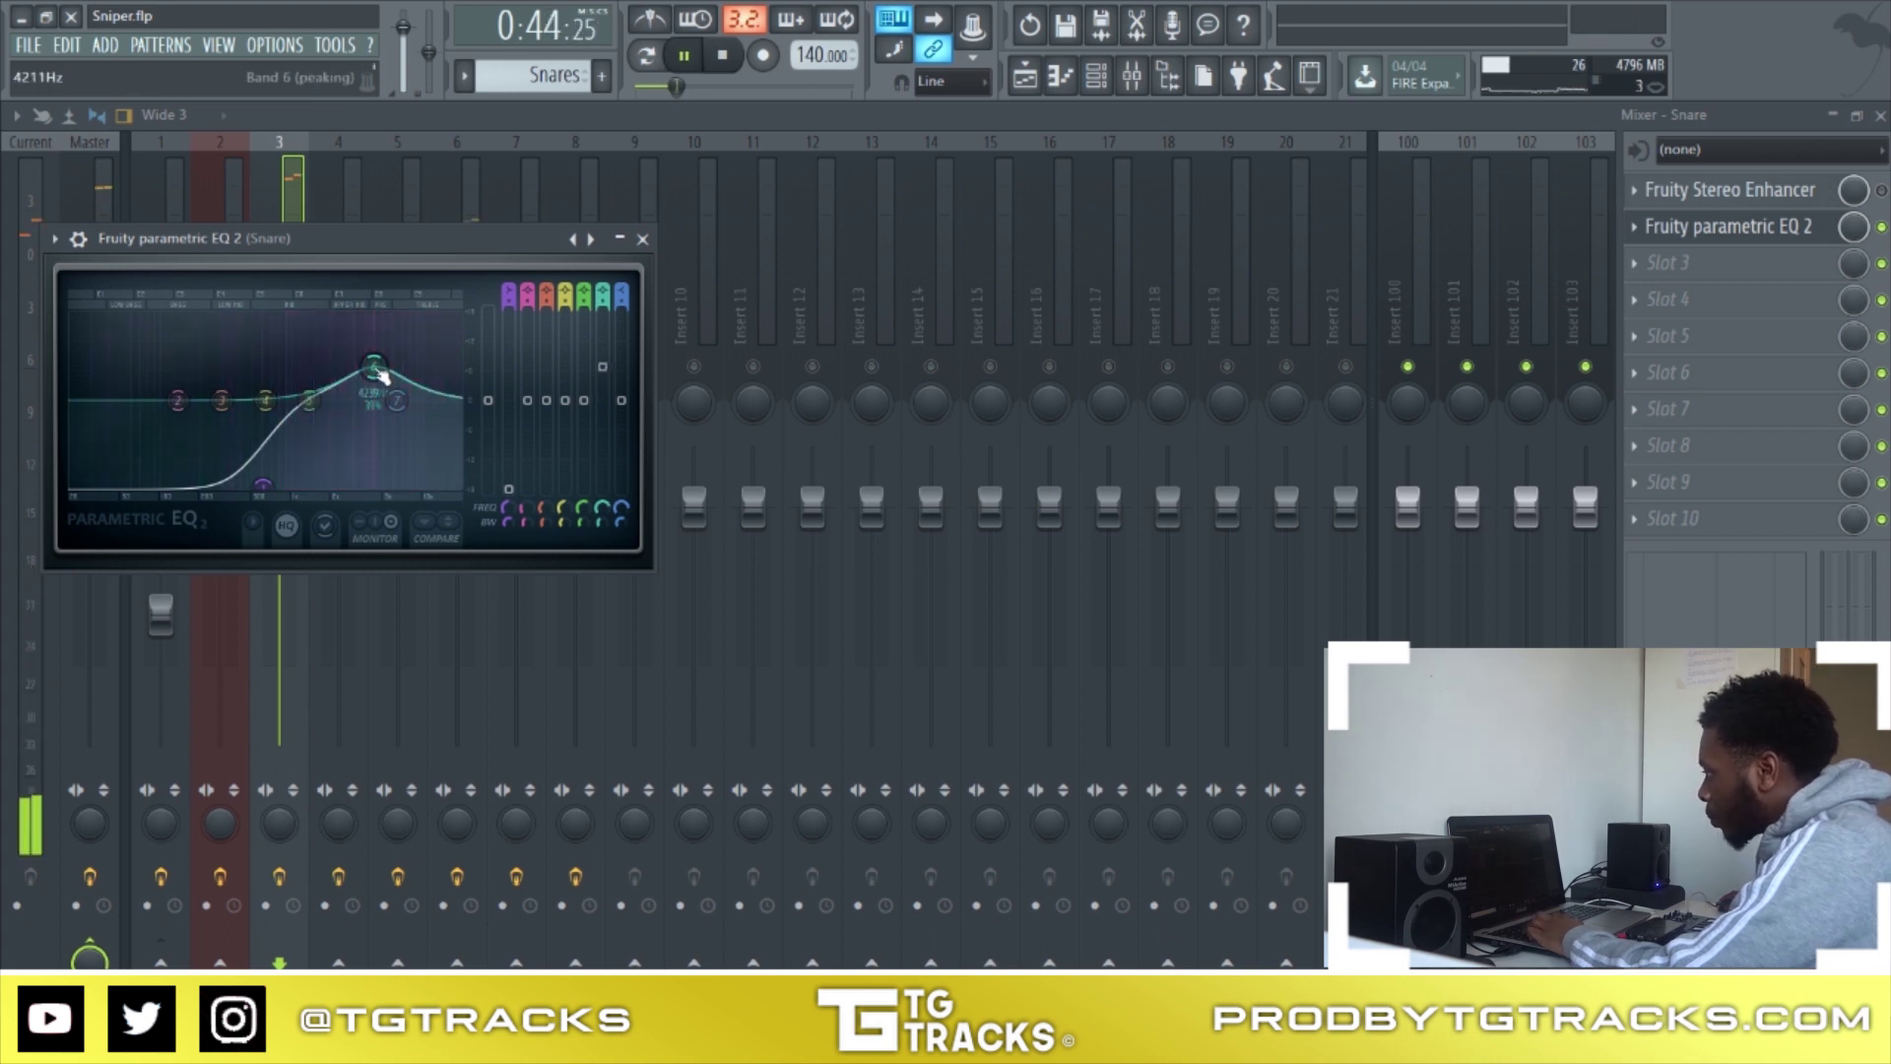
key("ctrl+z")
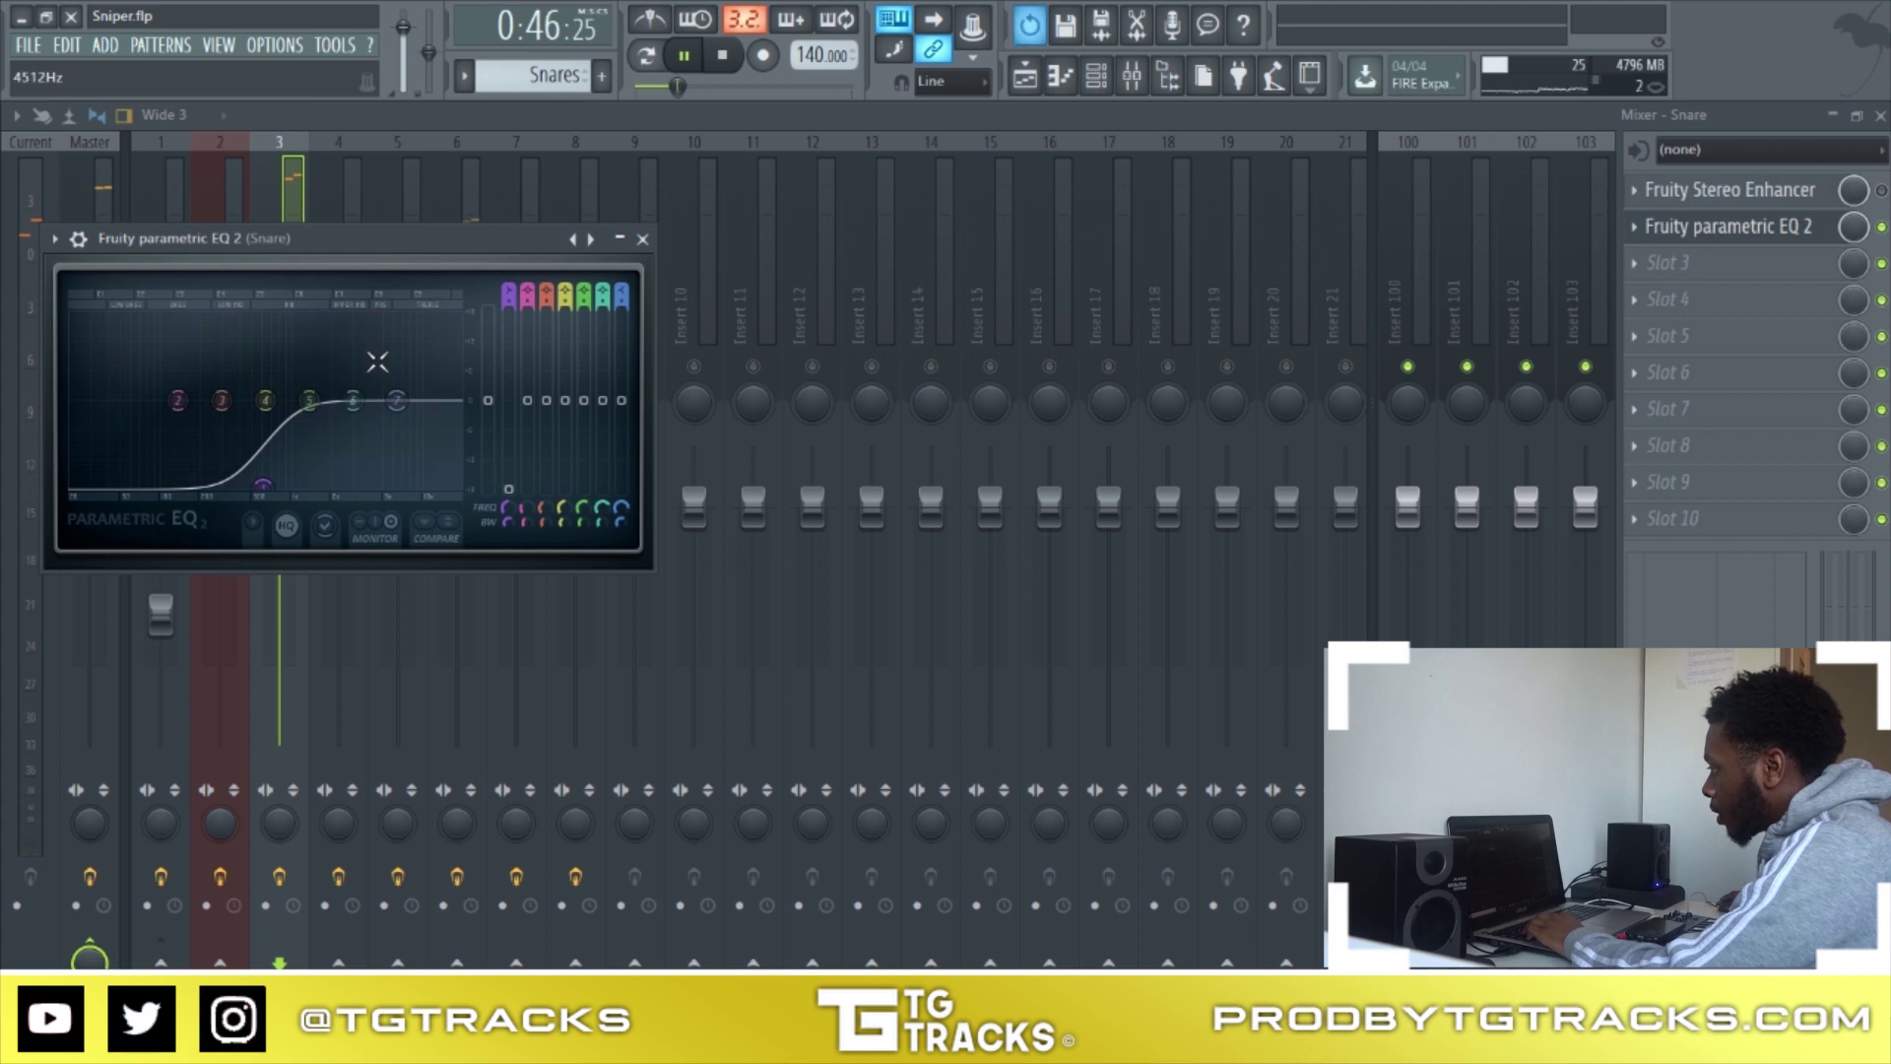
key("space")
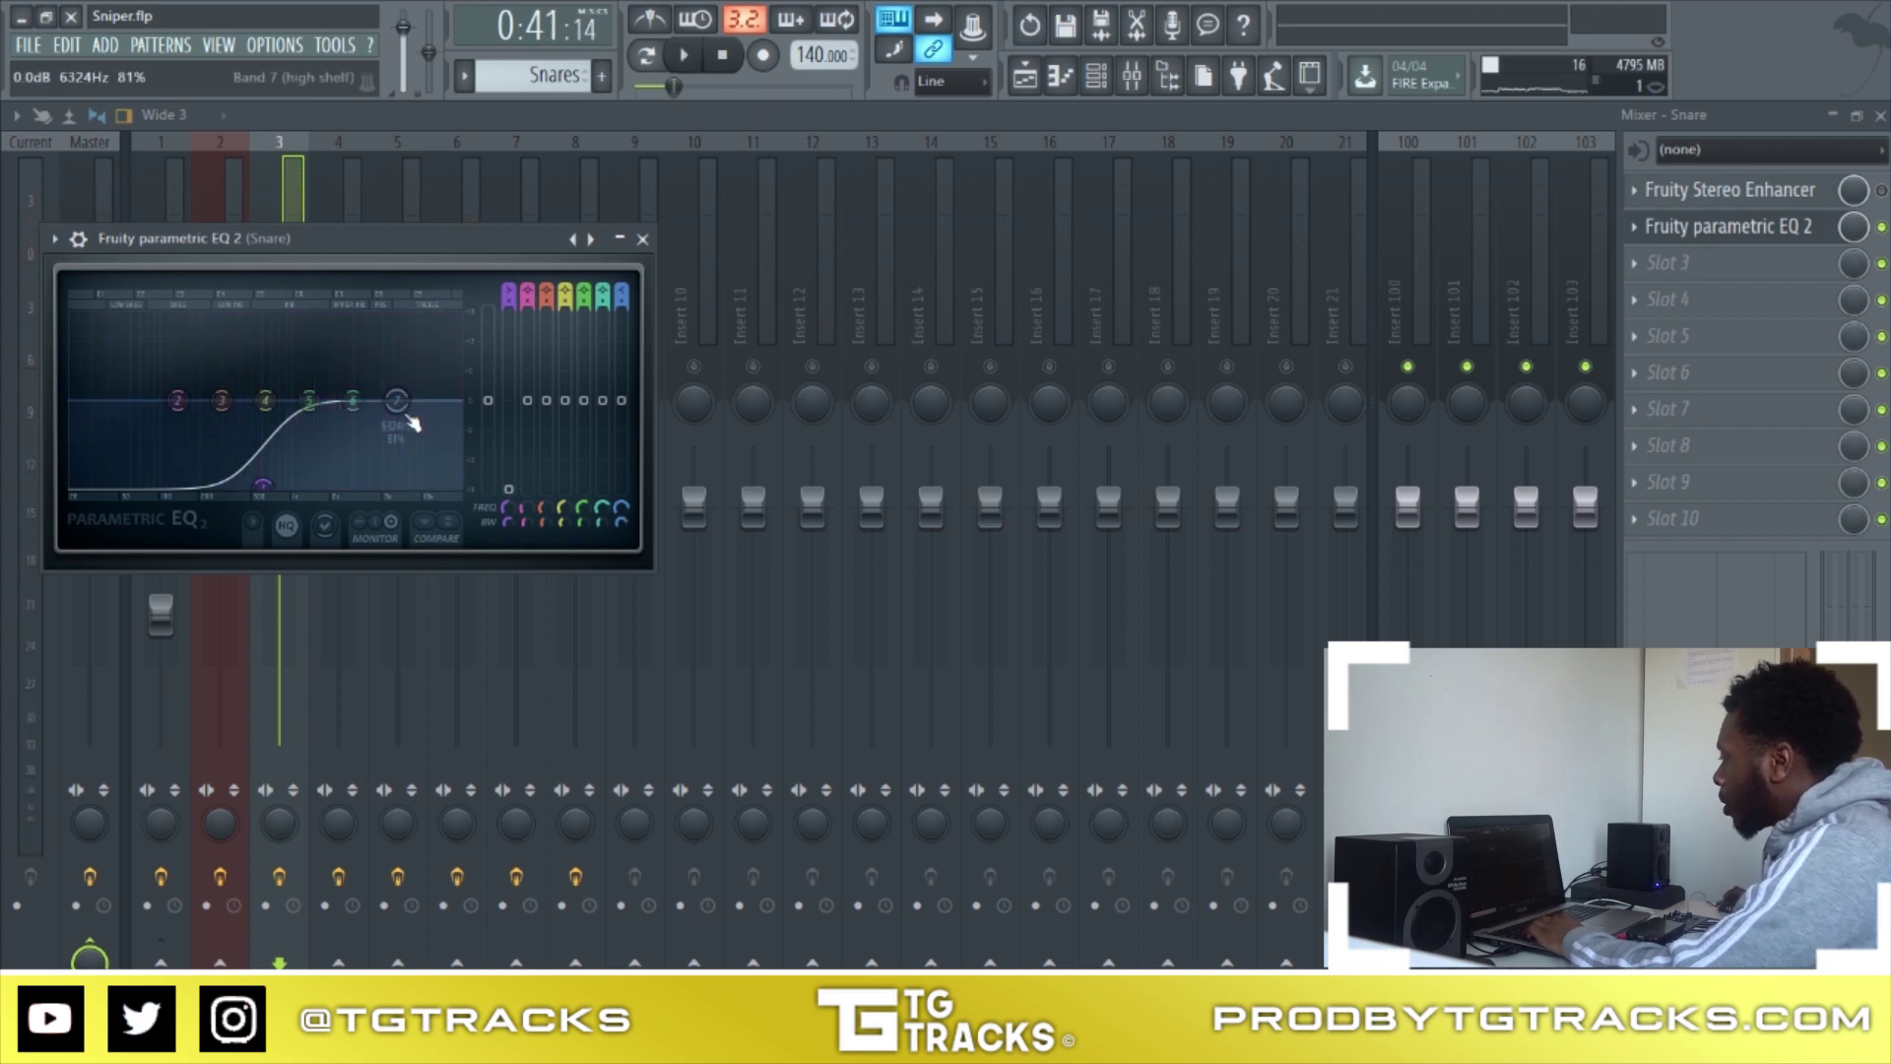
Boost the snare's EQ band 7 high shelf and shift it higher in frequency, audition the result, and close the EQ
left_click_drag(396, 396, 414, 369)
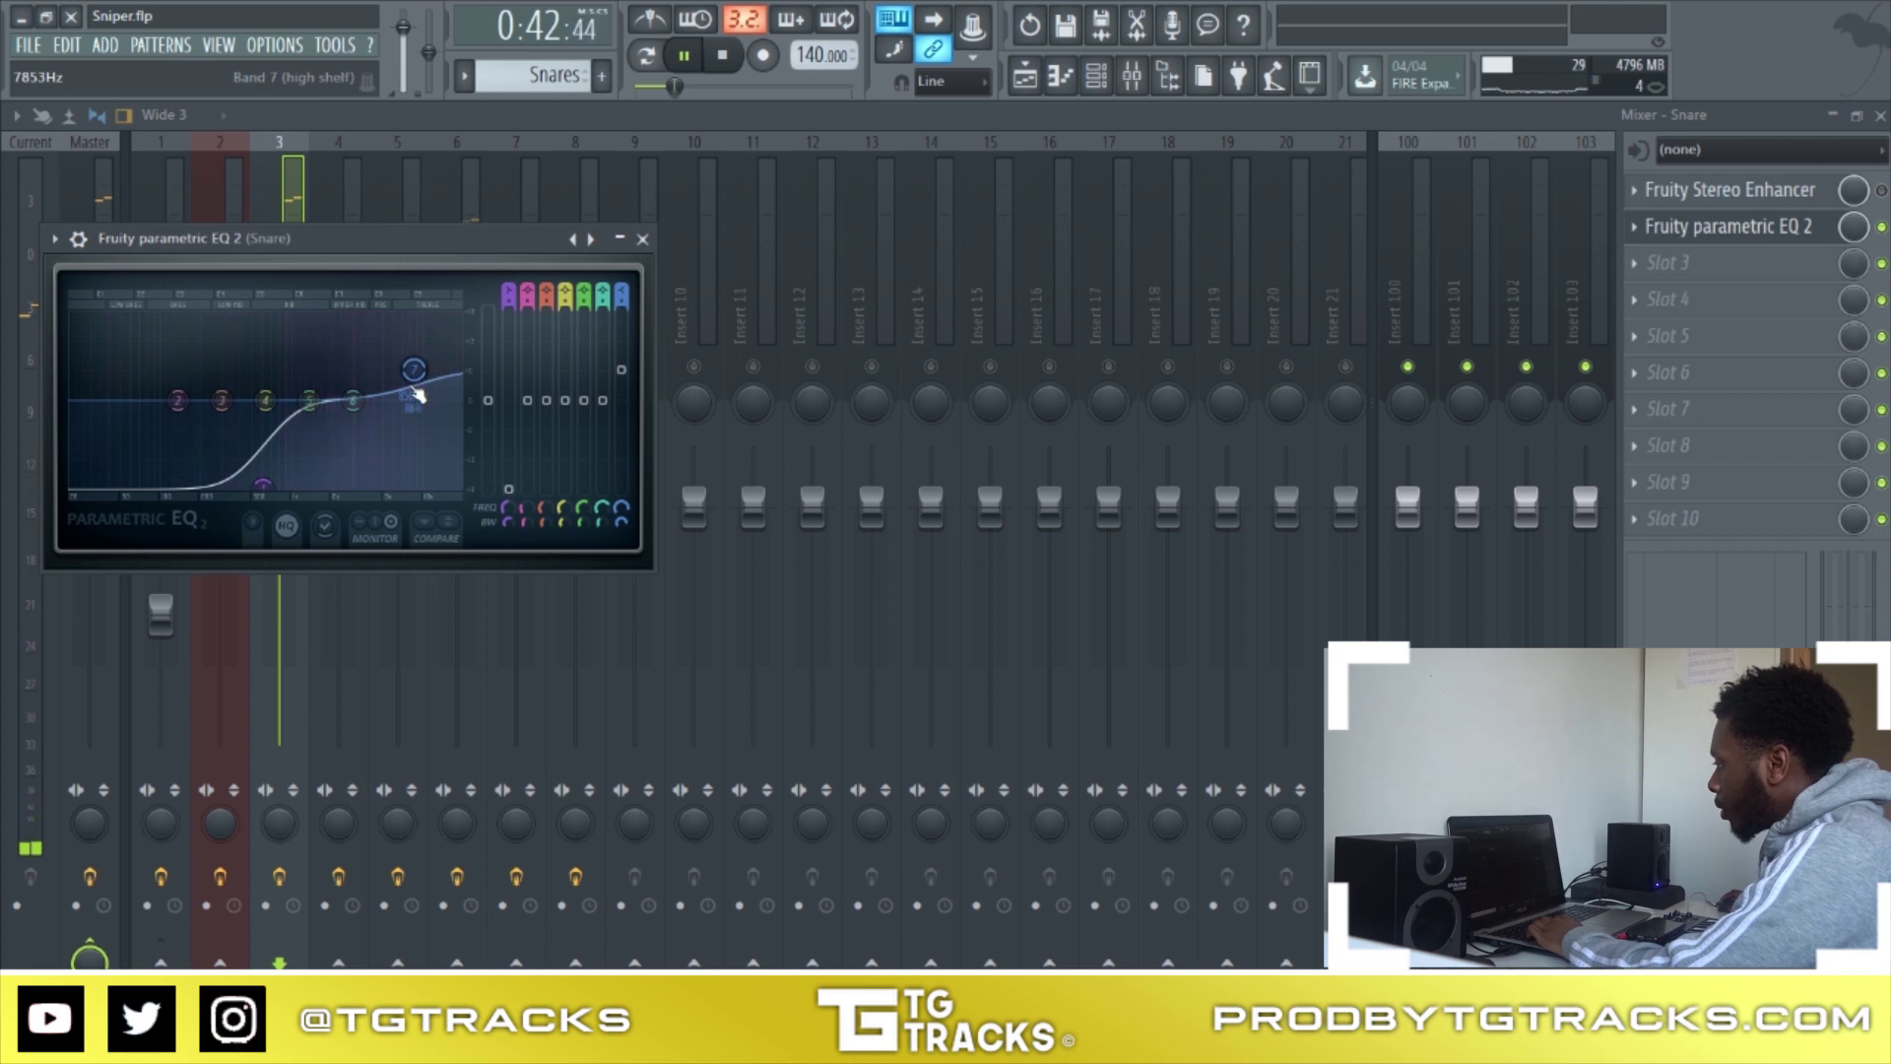
key("space")
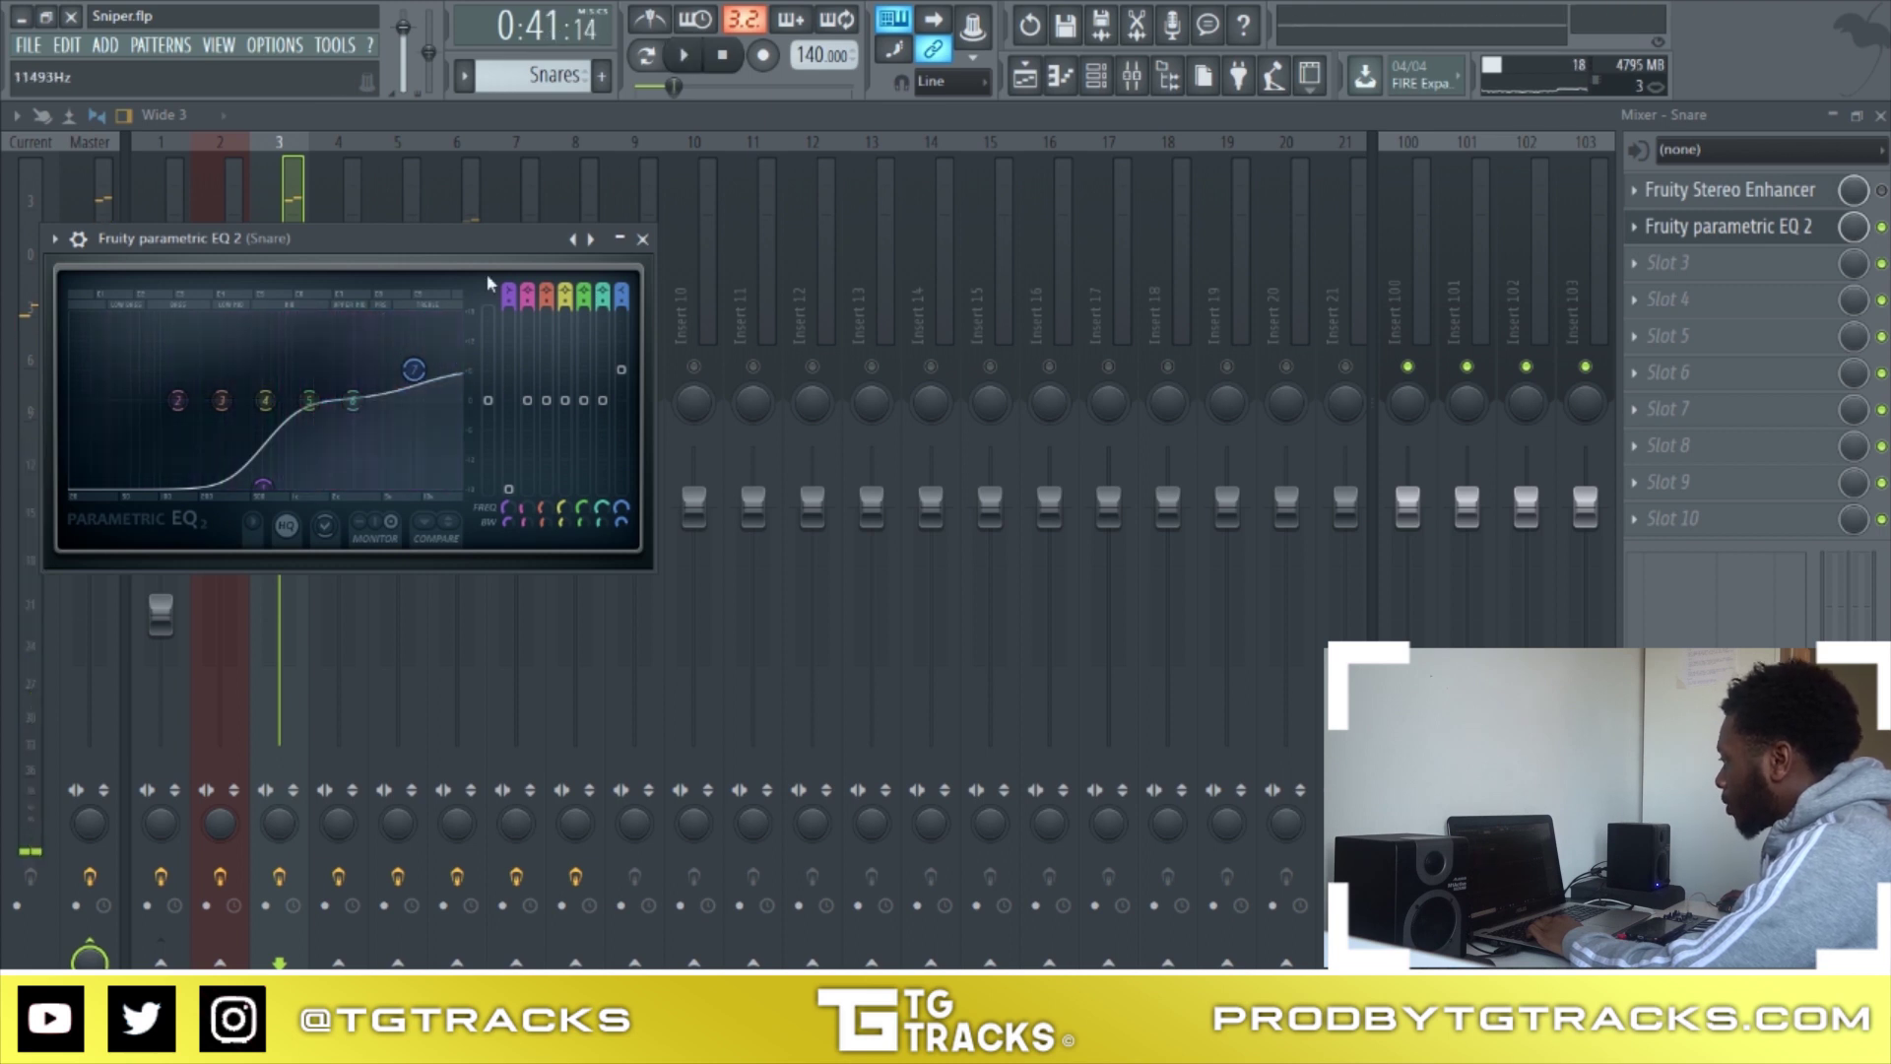
left_click(643, 239)
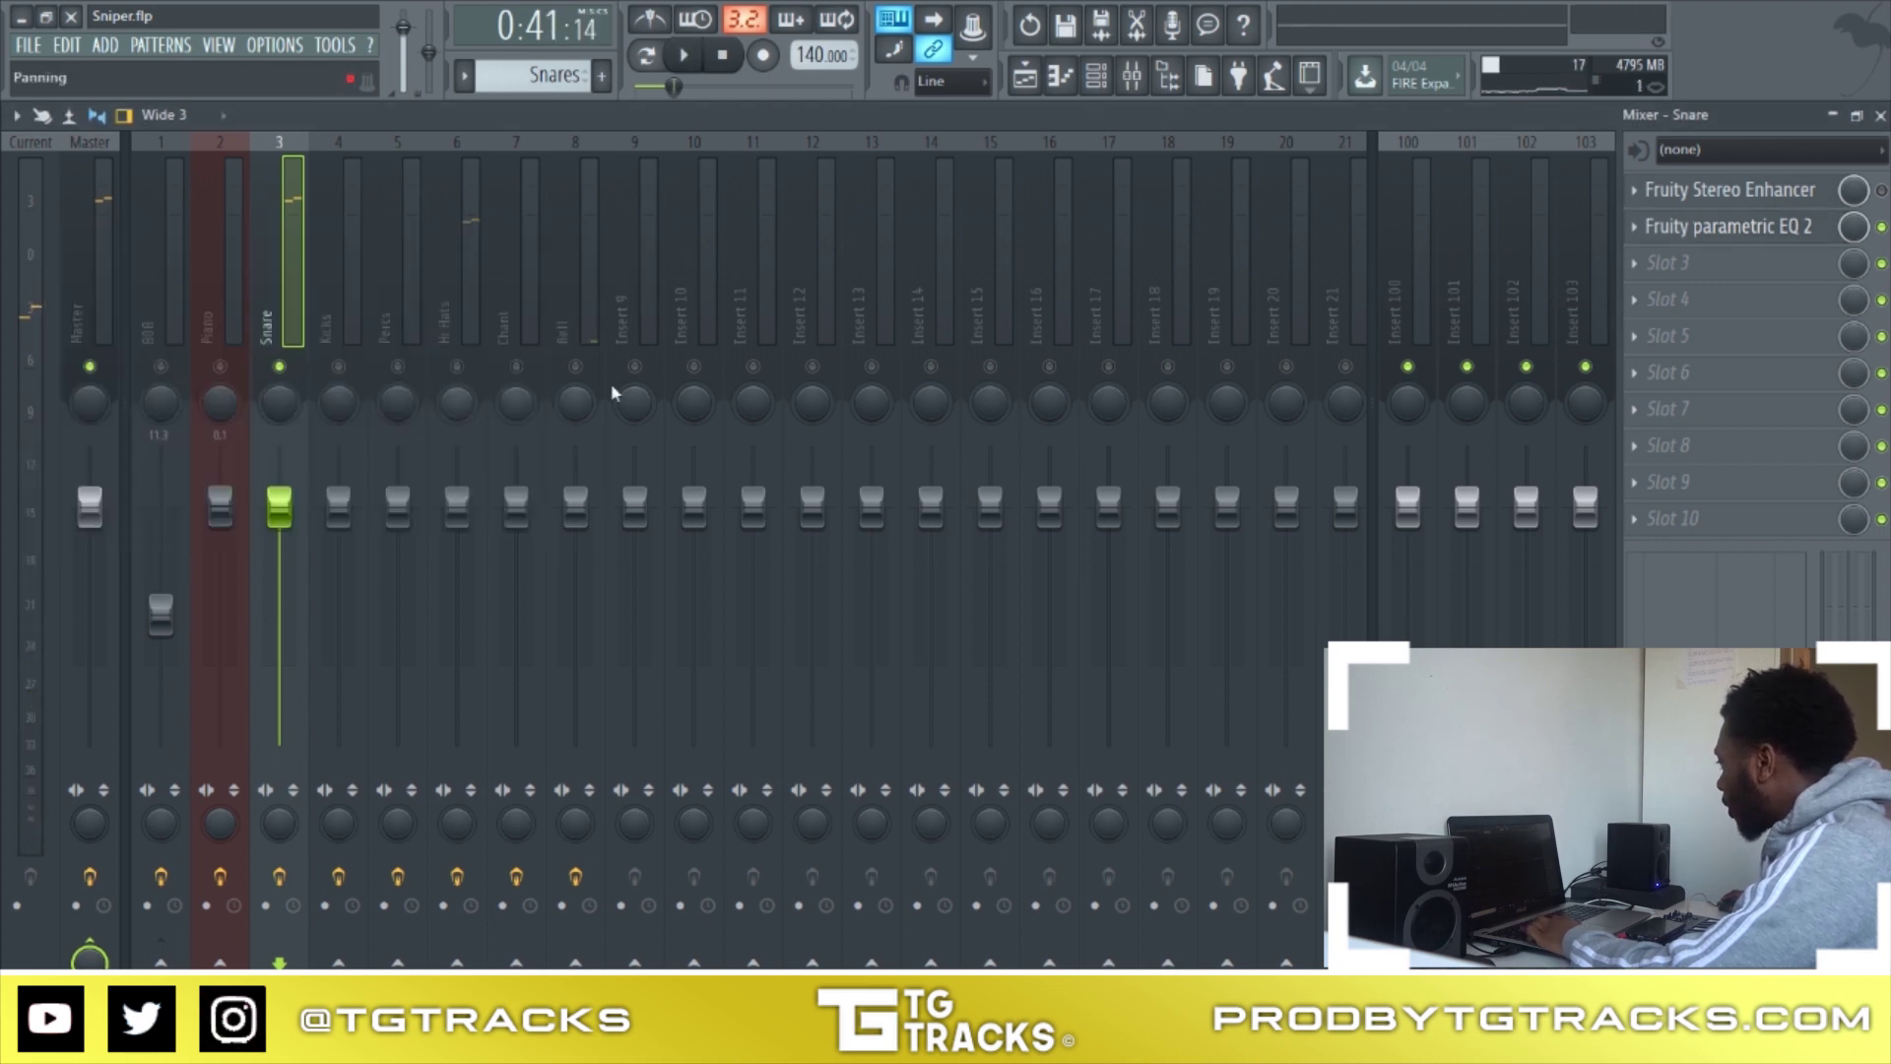
Enable the Snare track's Fruity Stereo Enhancer, try out its phase offset, and save the project
left_click(1783, 205)
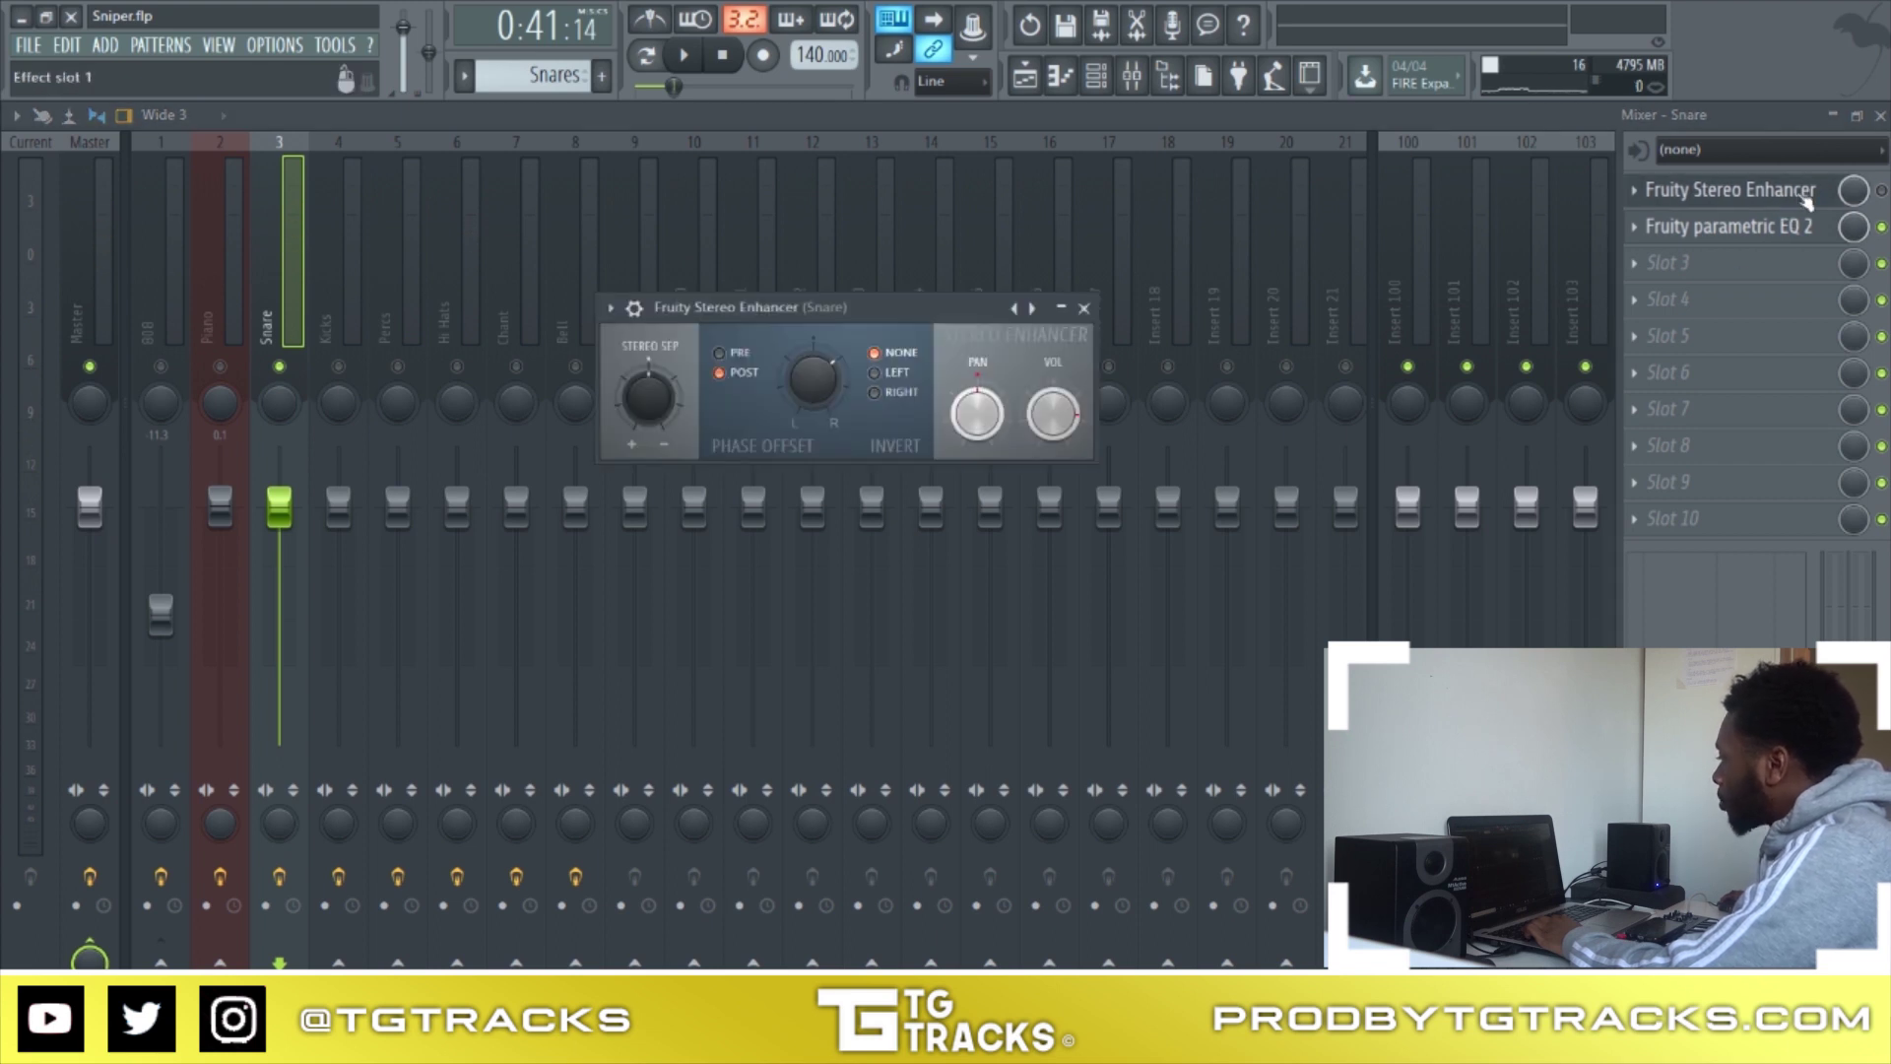
left_click(1792, 197)
left_click(1785, 202)
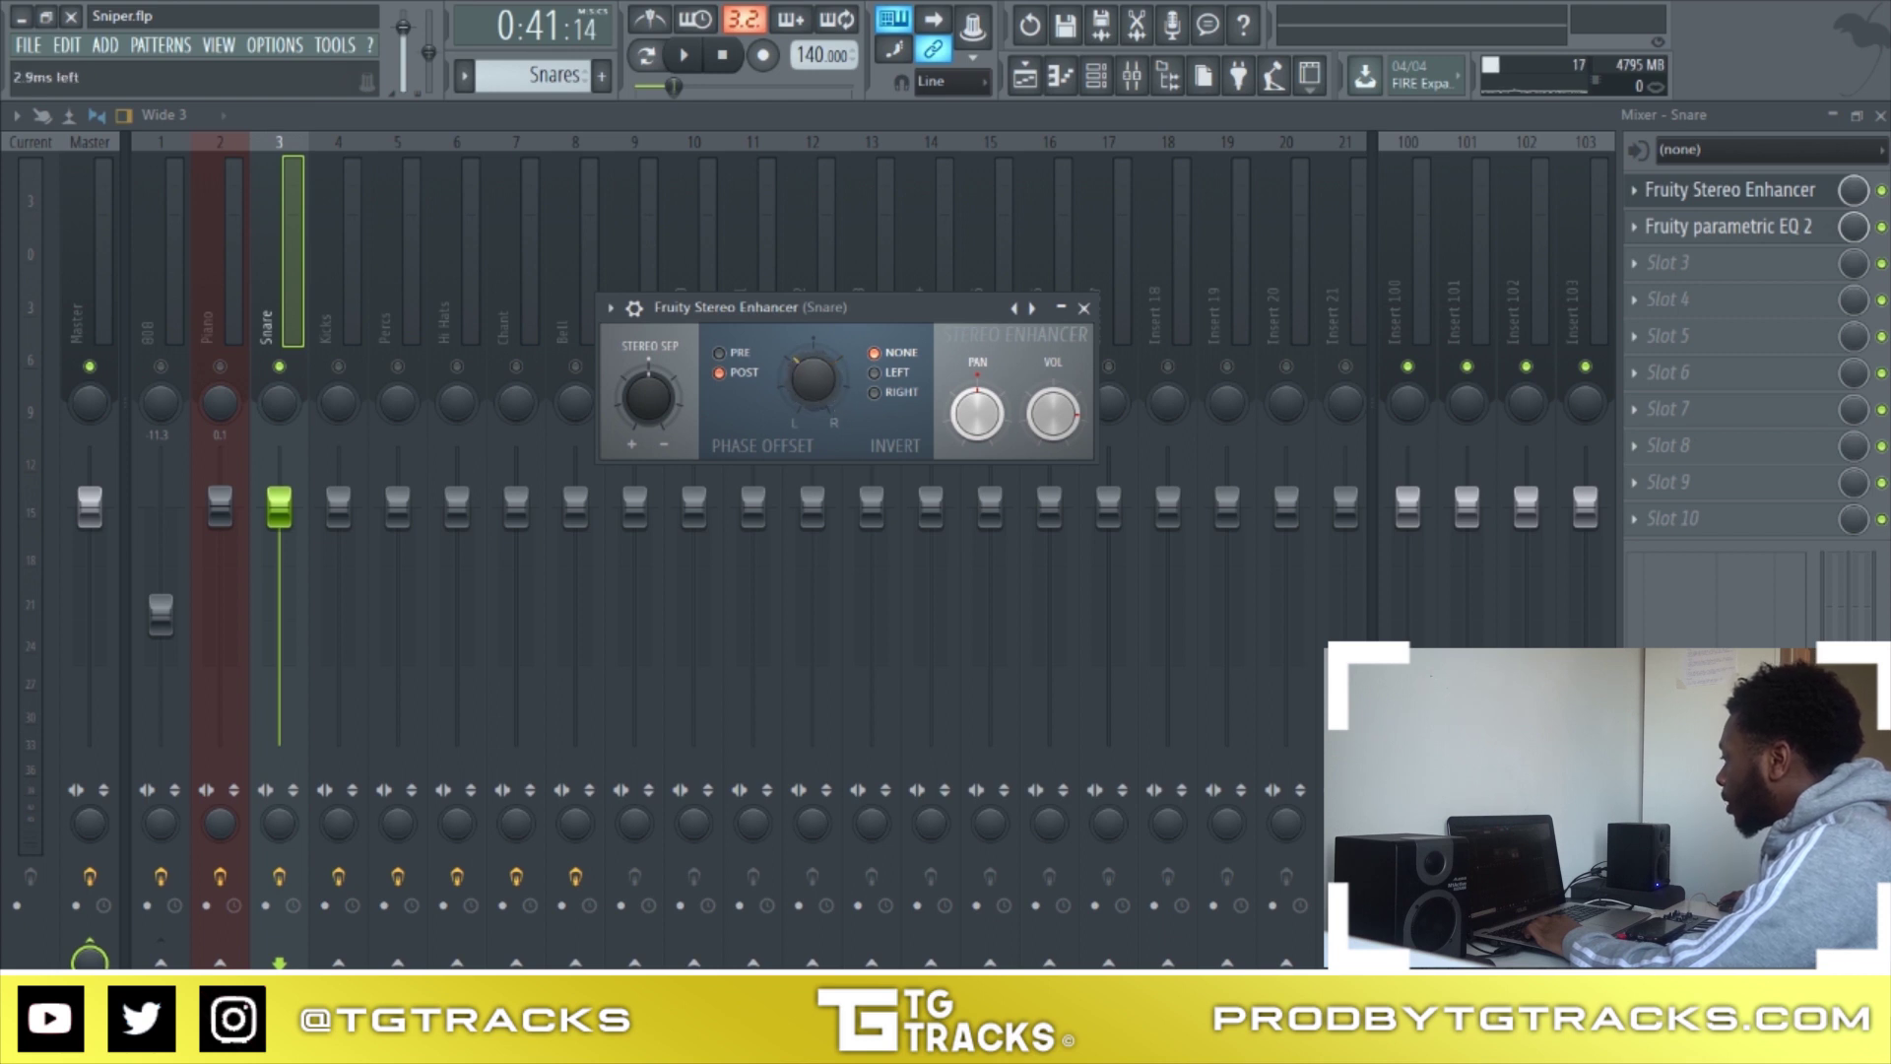
key("ctrl+s")
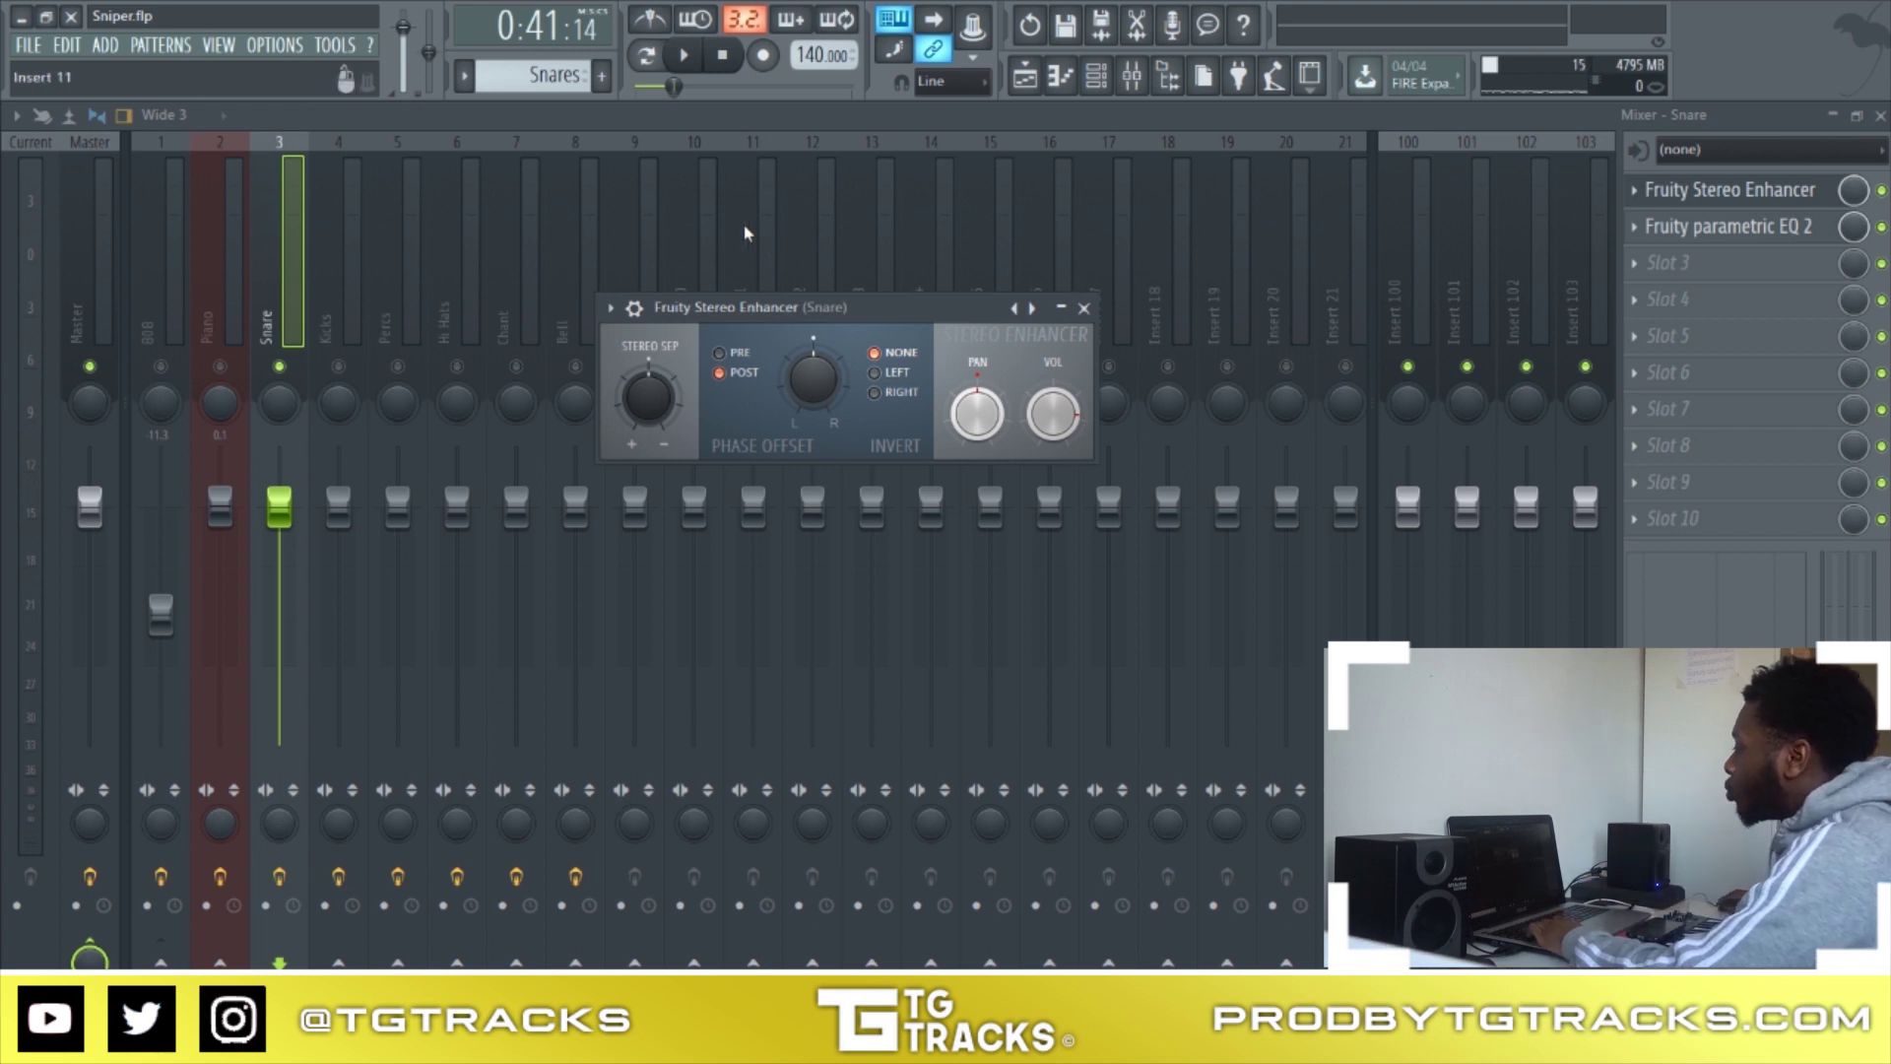
Open the Piano mixer track's Fruity Stereo Enhancer and set its stereo separation to 64% left
left_click(203, 309)
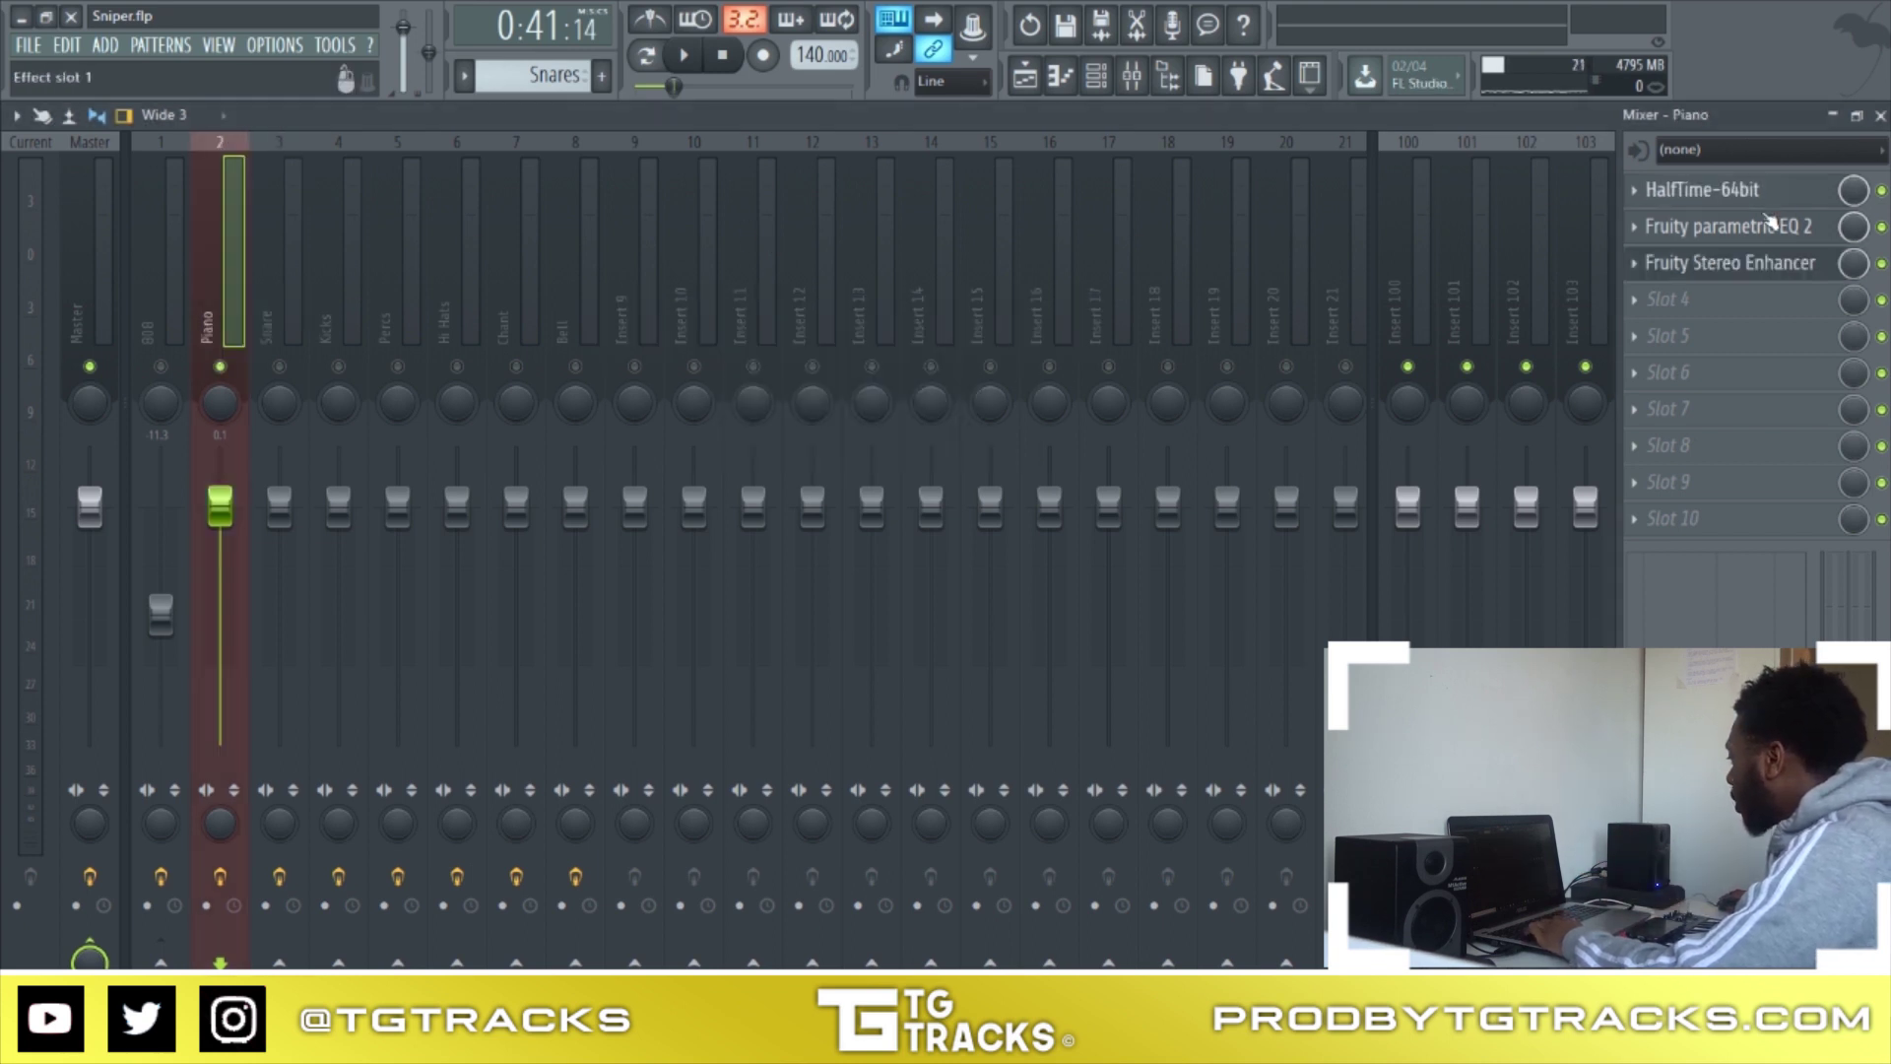
left_click(1738, 268)
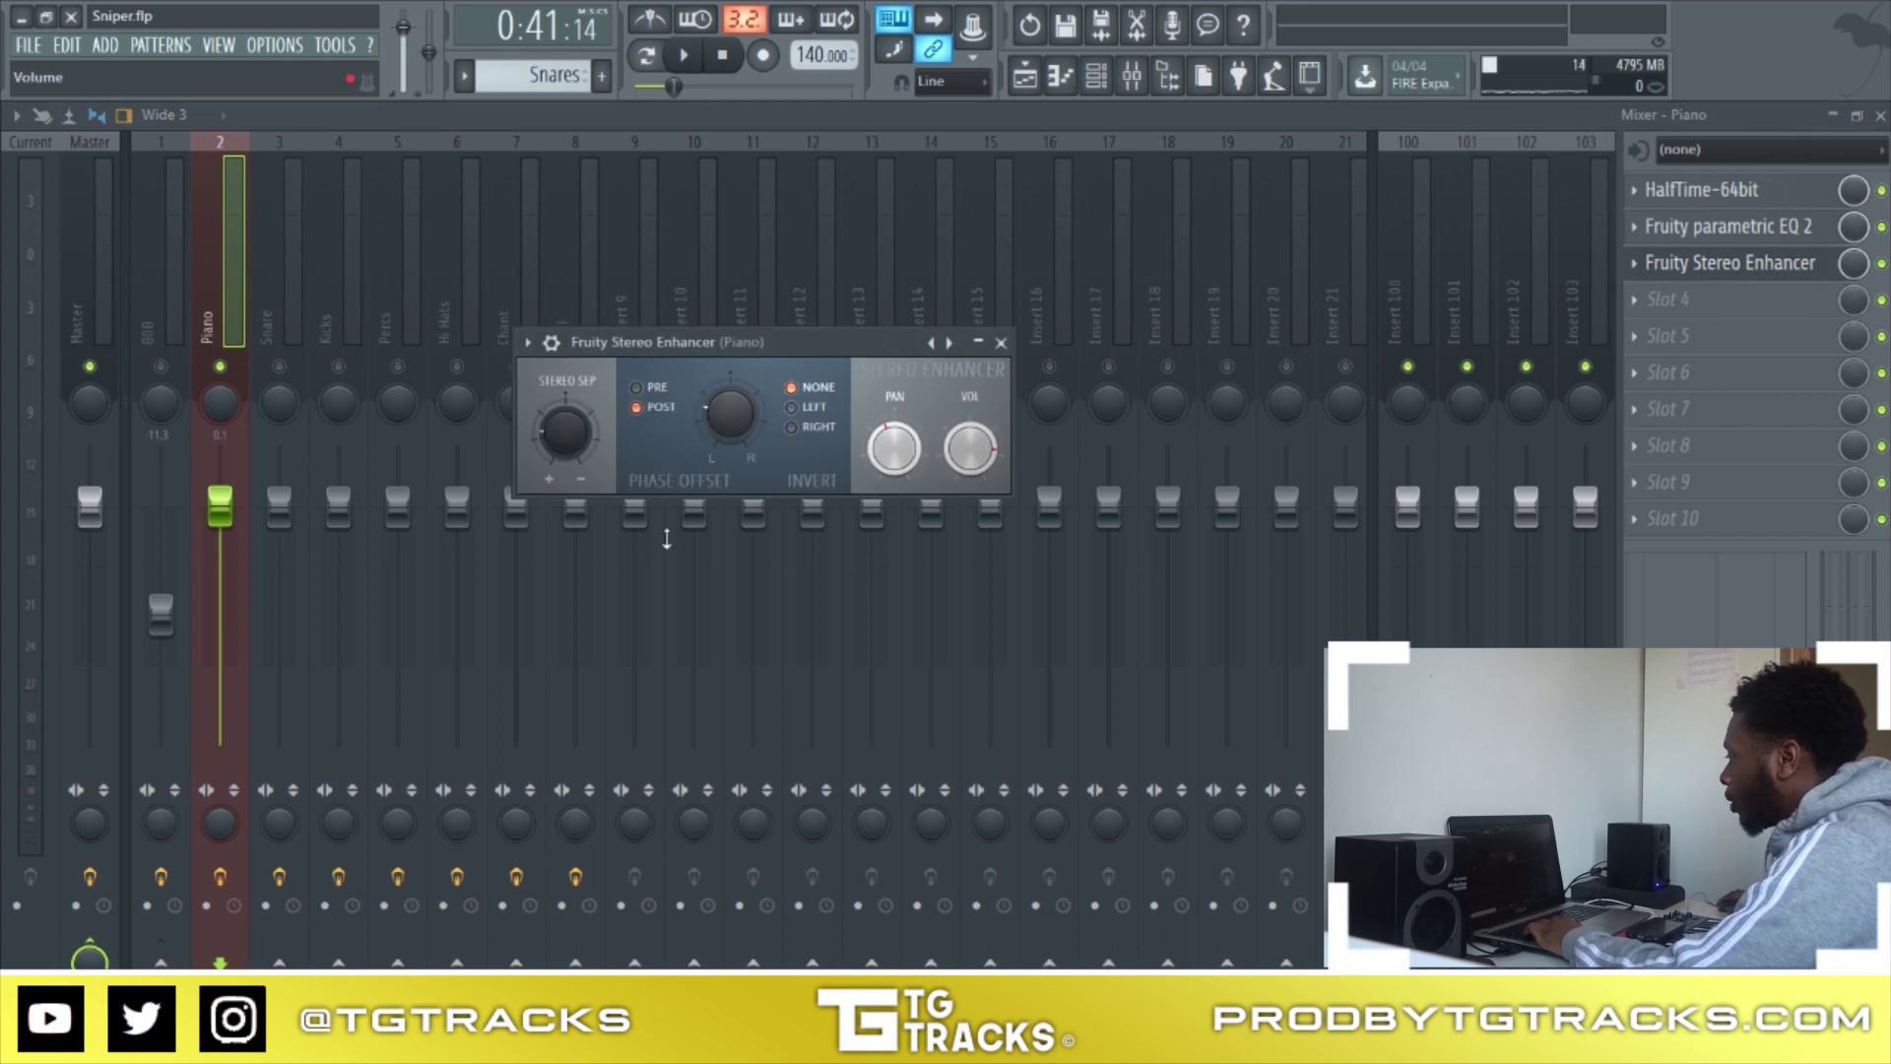
left_click_drag(576, 452, 576, 463)
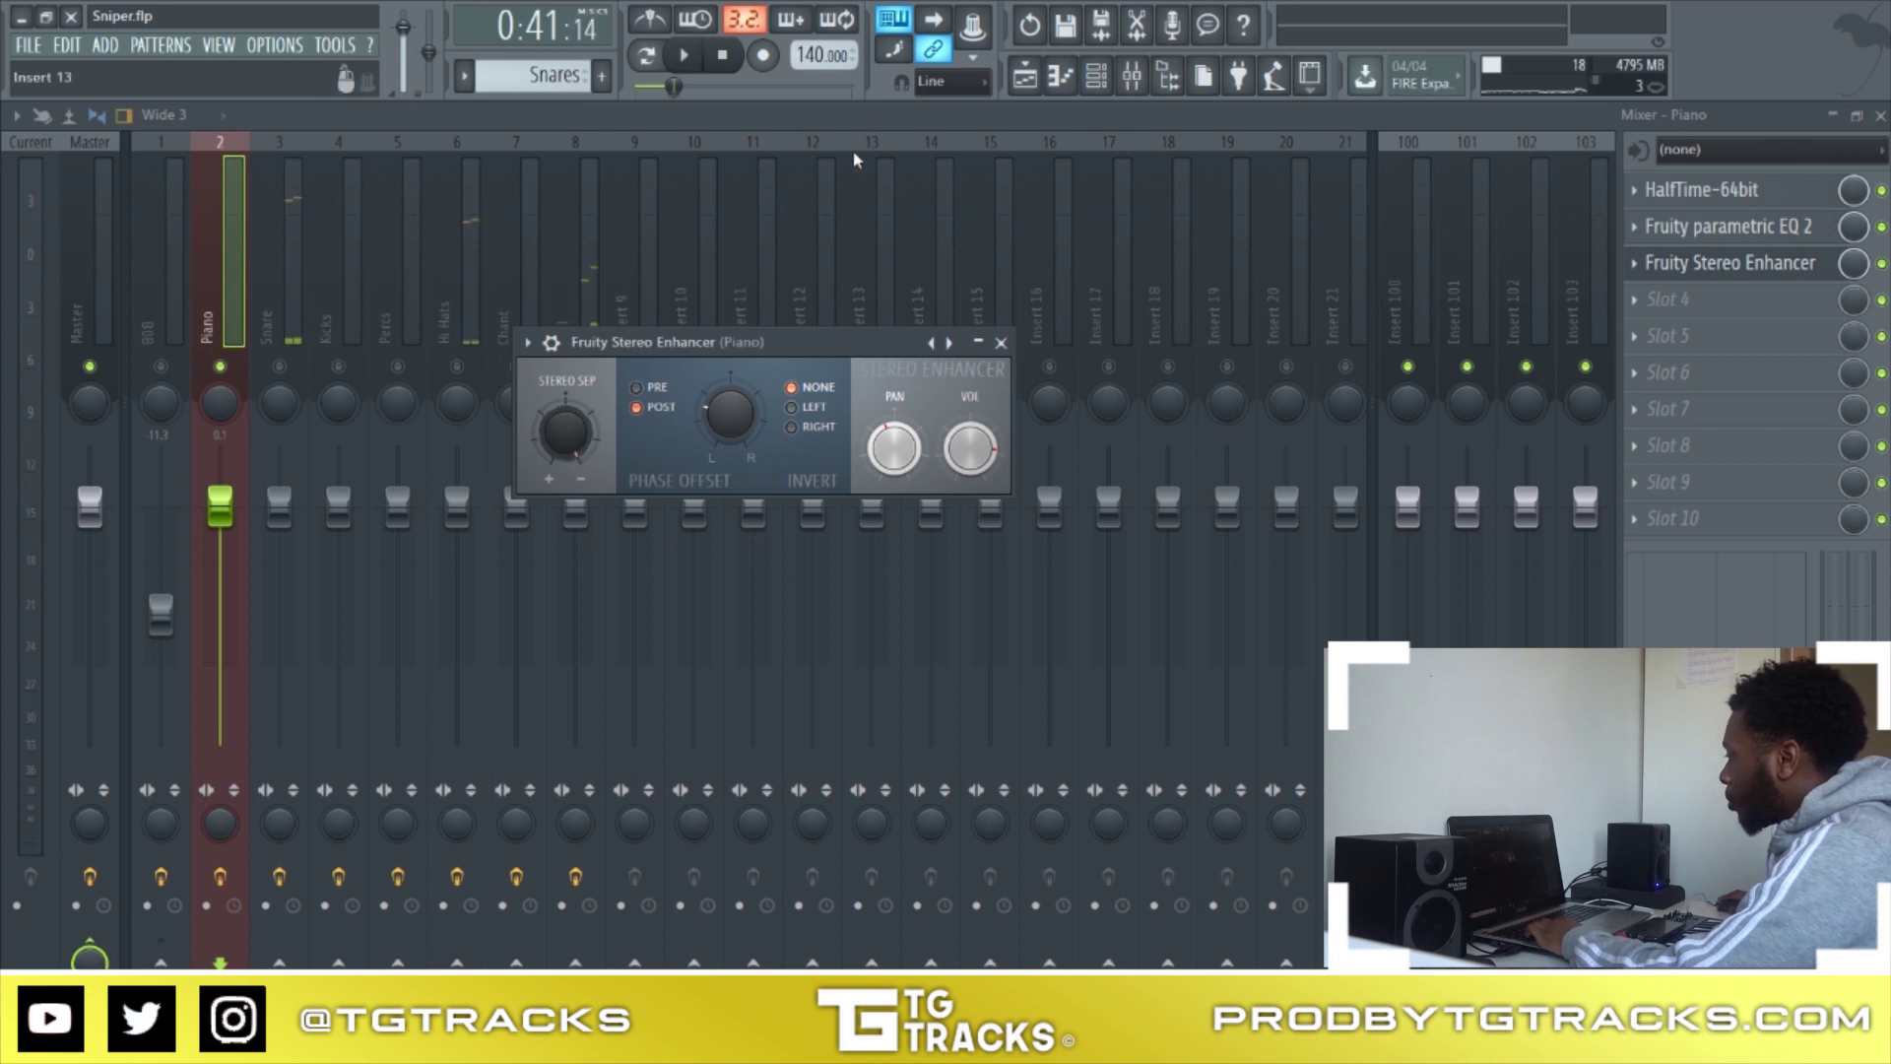
left_click_drag(581, 421, 581, 492)
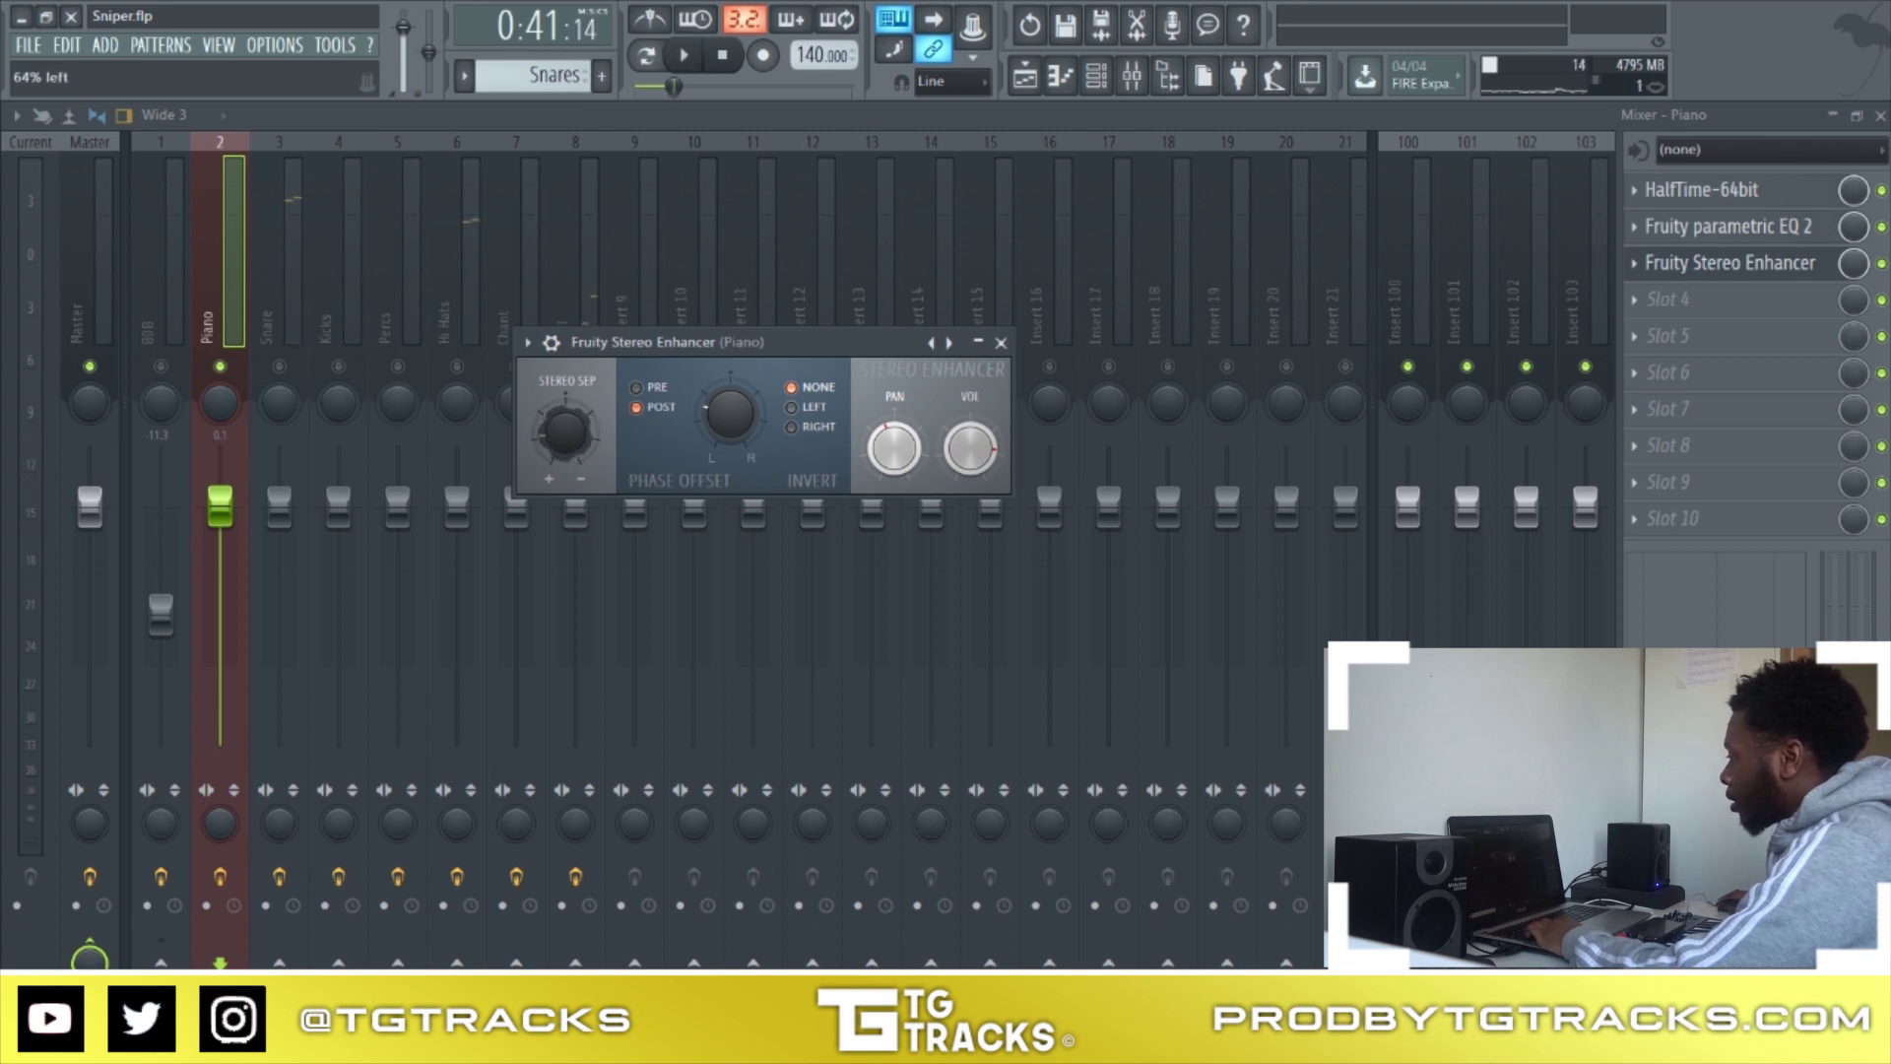
Solo the Piano track in the playlist and audition it with its Fruity Stereo Enhancer displayed in the mixer
left_click(1026, 74)
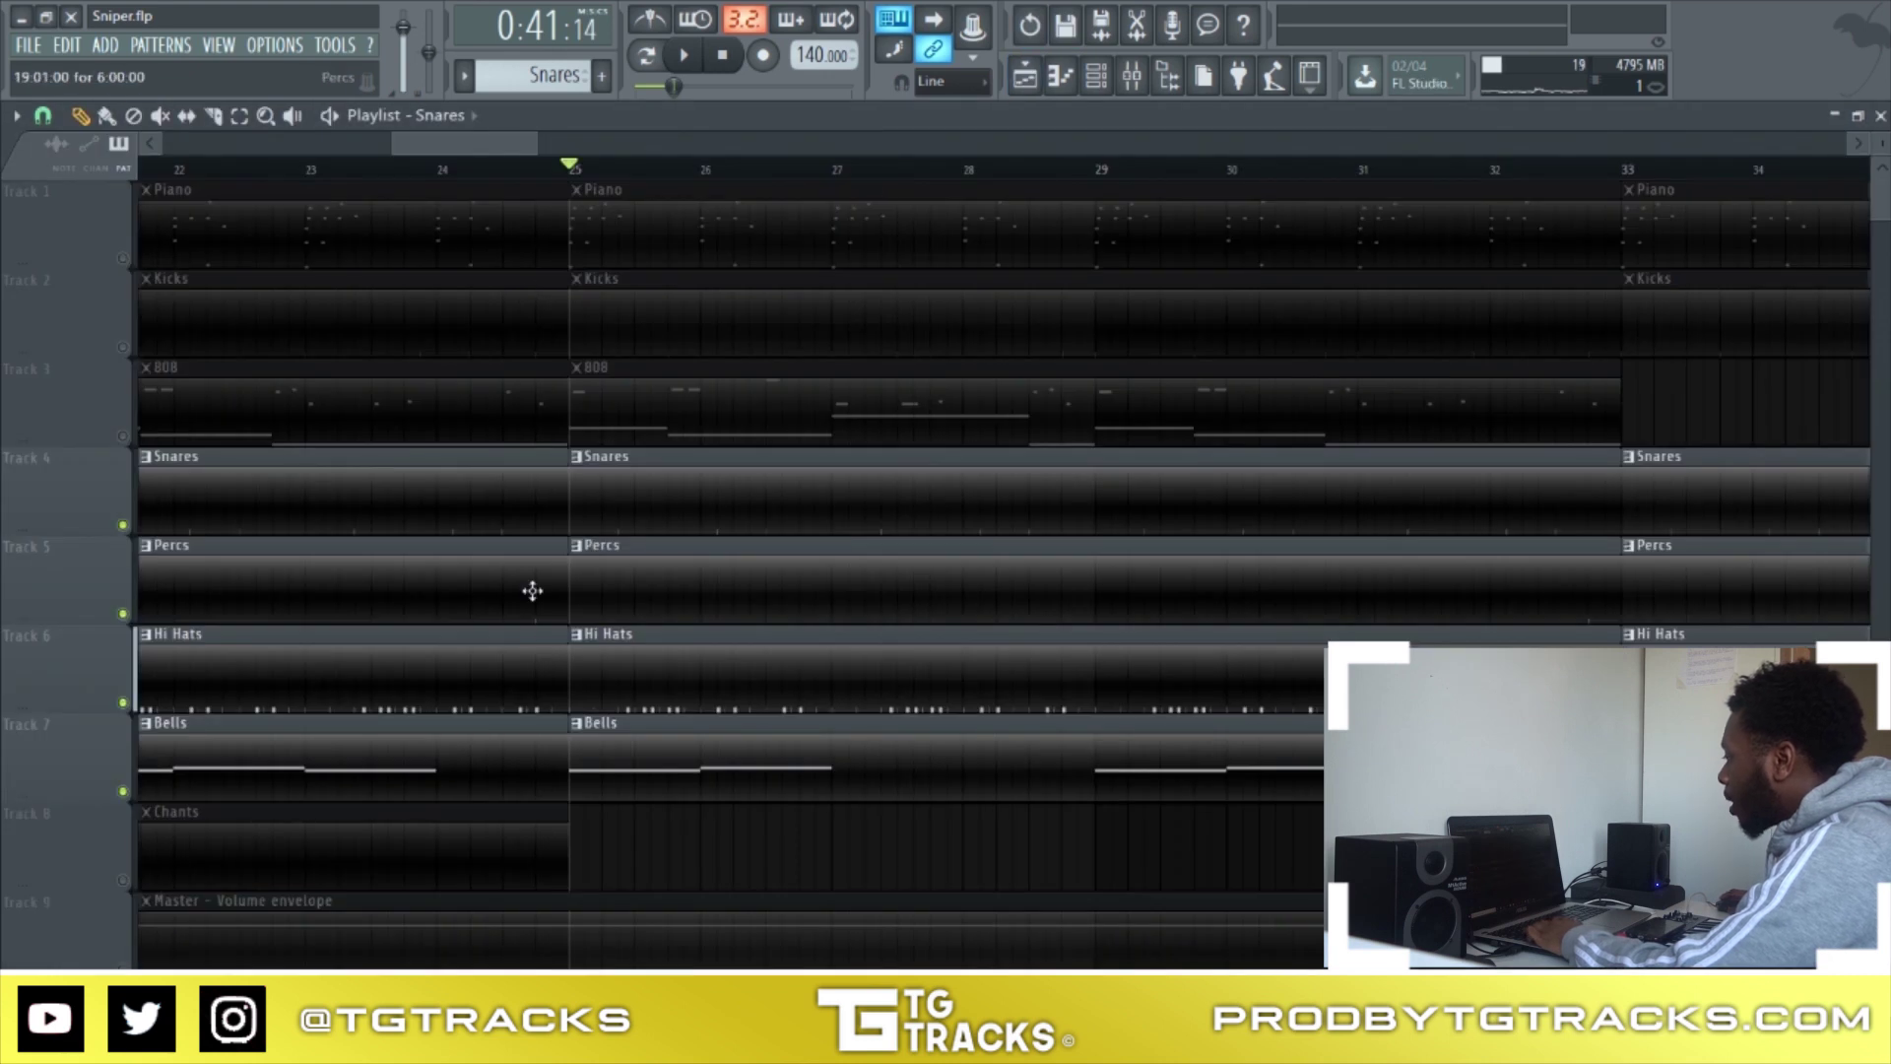
left_click(122, 258, "ctrl")
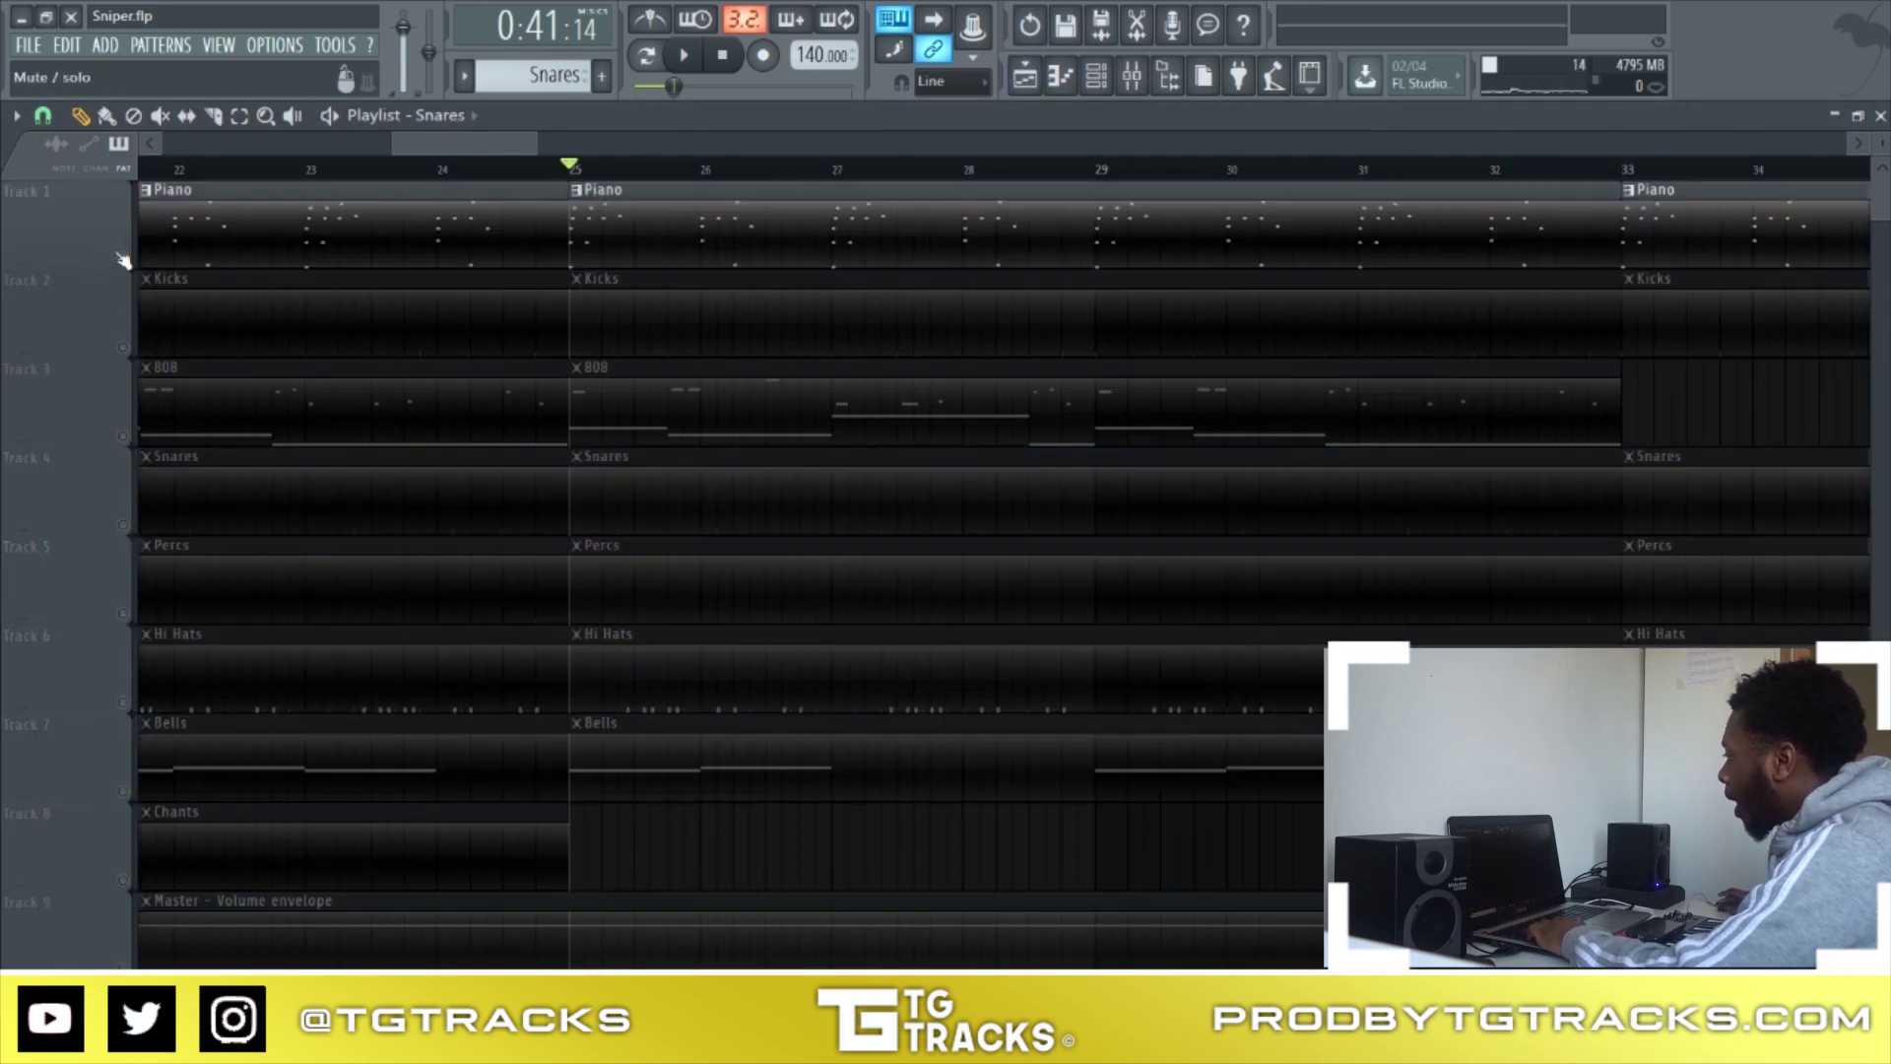
left_click(1131, 75)
left_click(1781, 264)
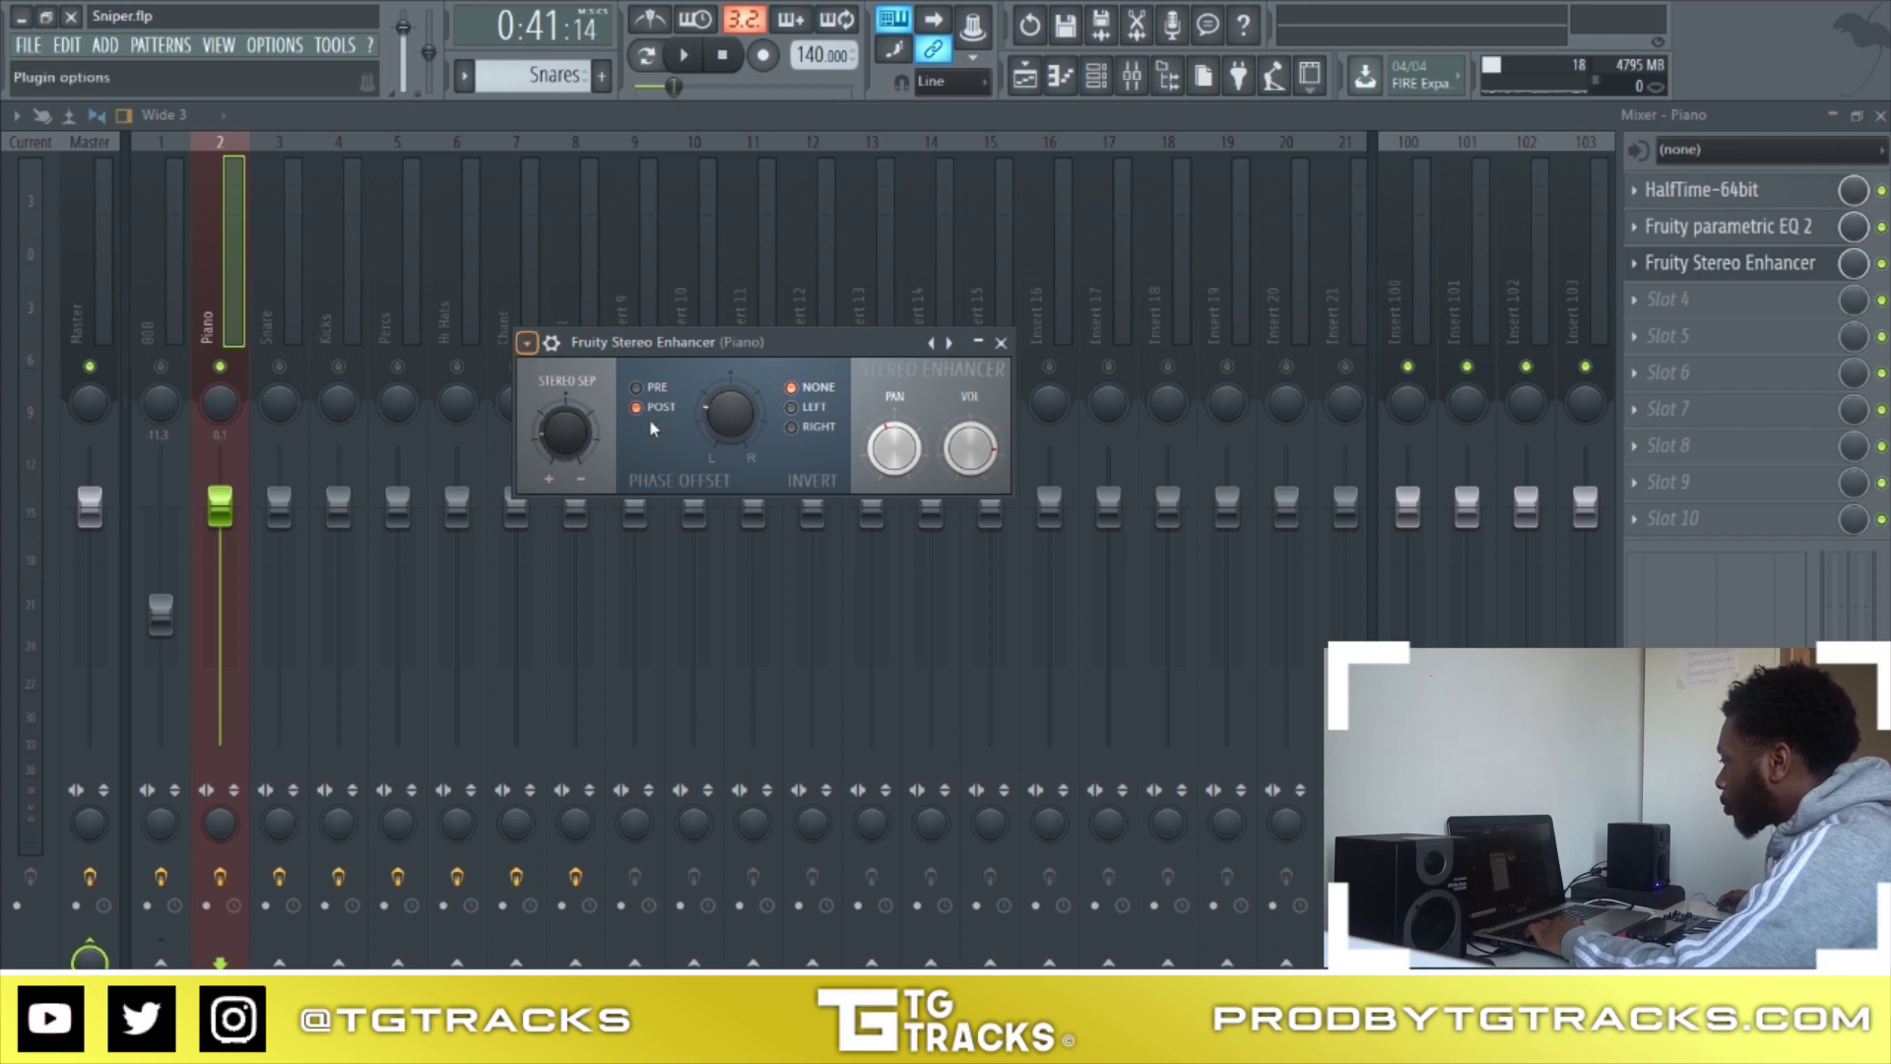
key("space")
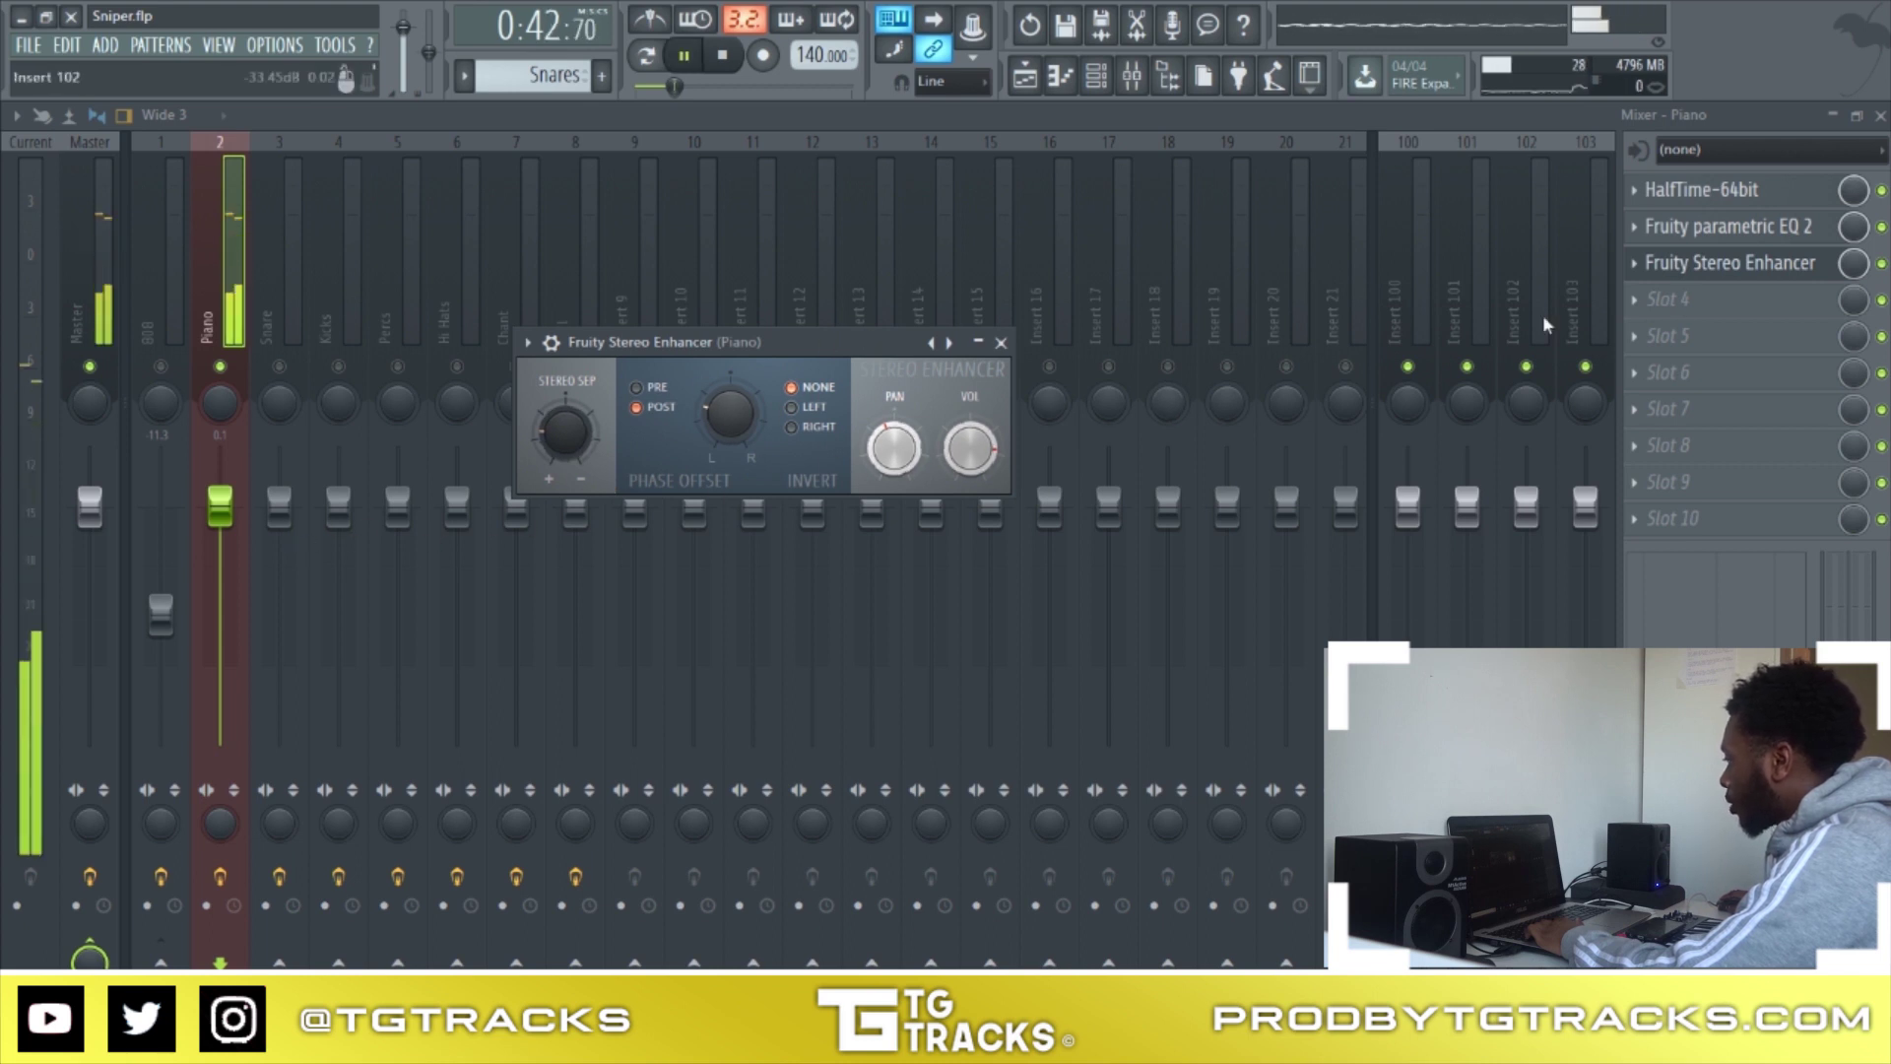
key("space")
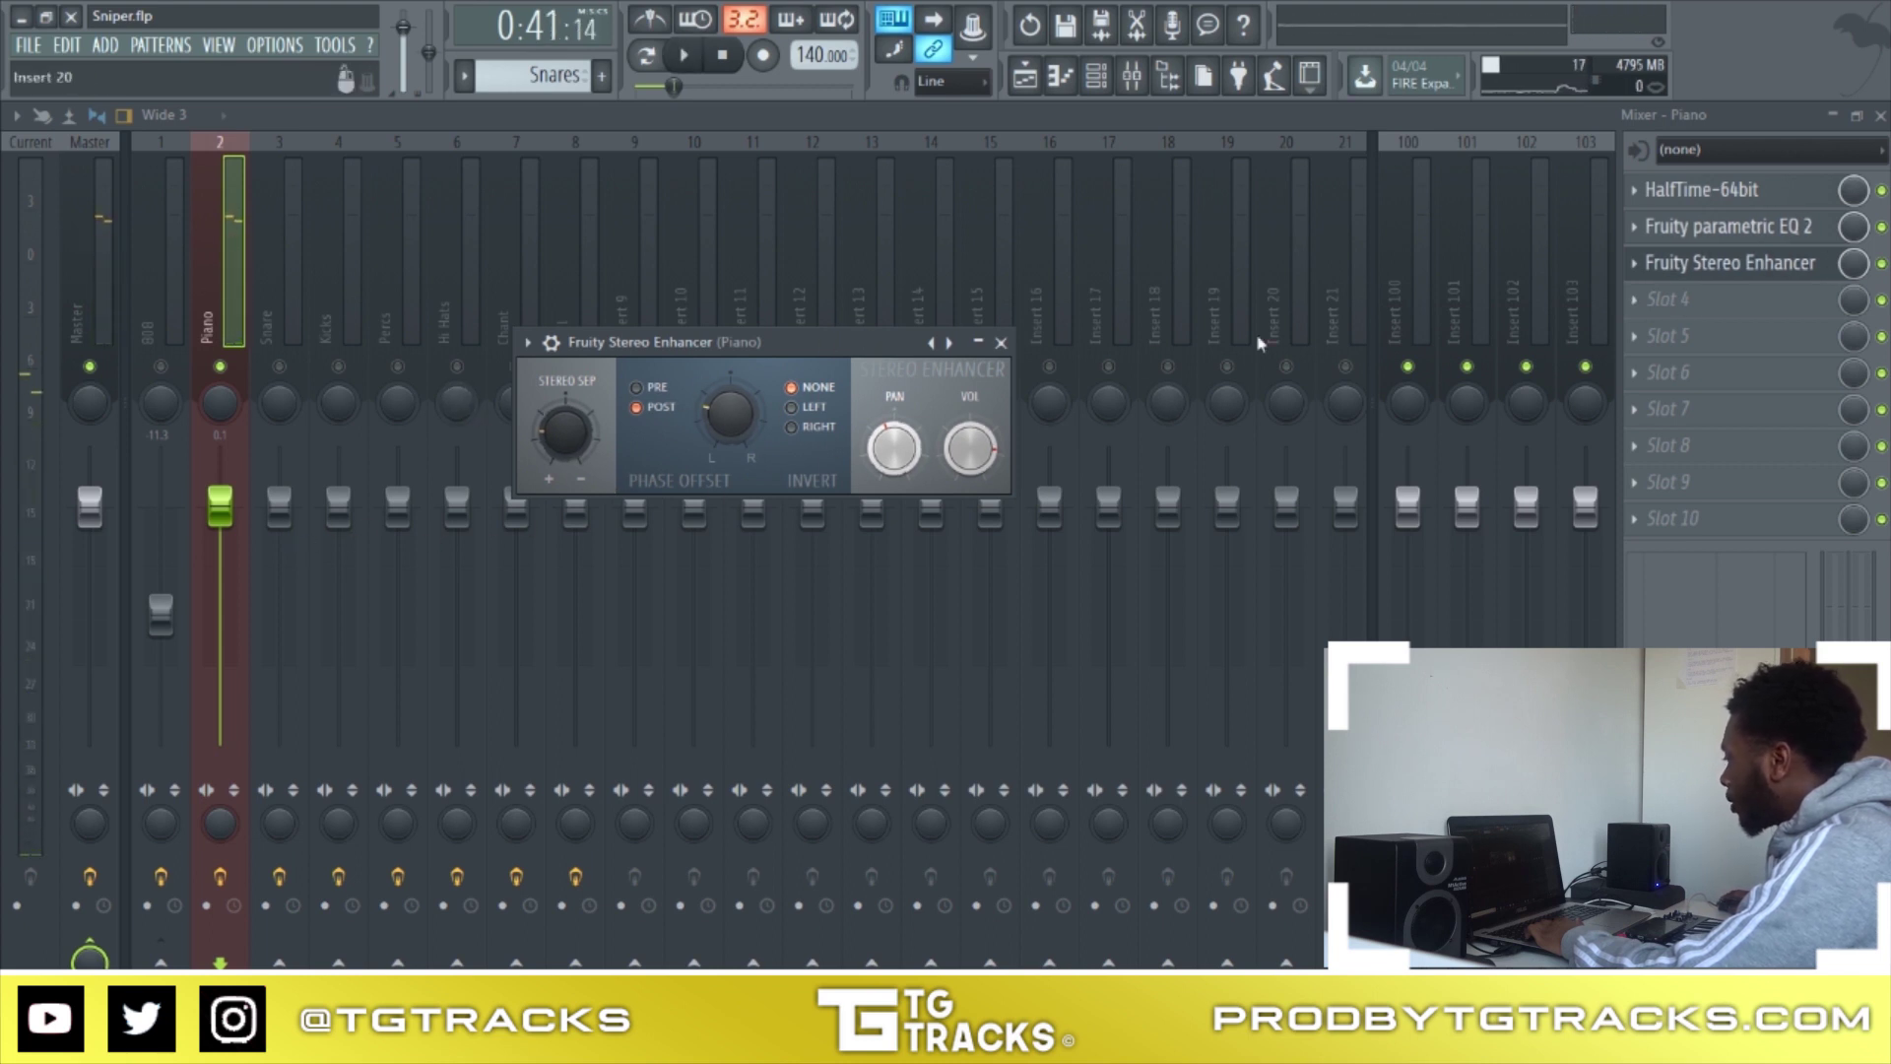
Compare the piano during playback with its Fruity Stereo Enhancer bypassed and enabled, leaving the effect on
left_click(1763, 264)
key("space")
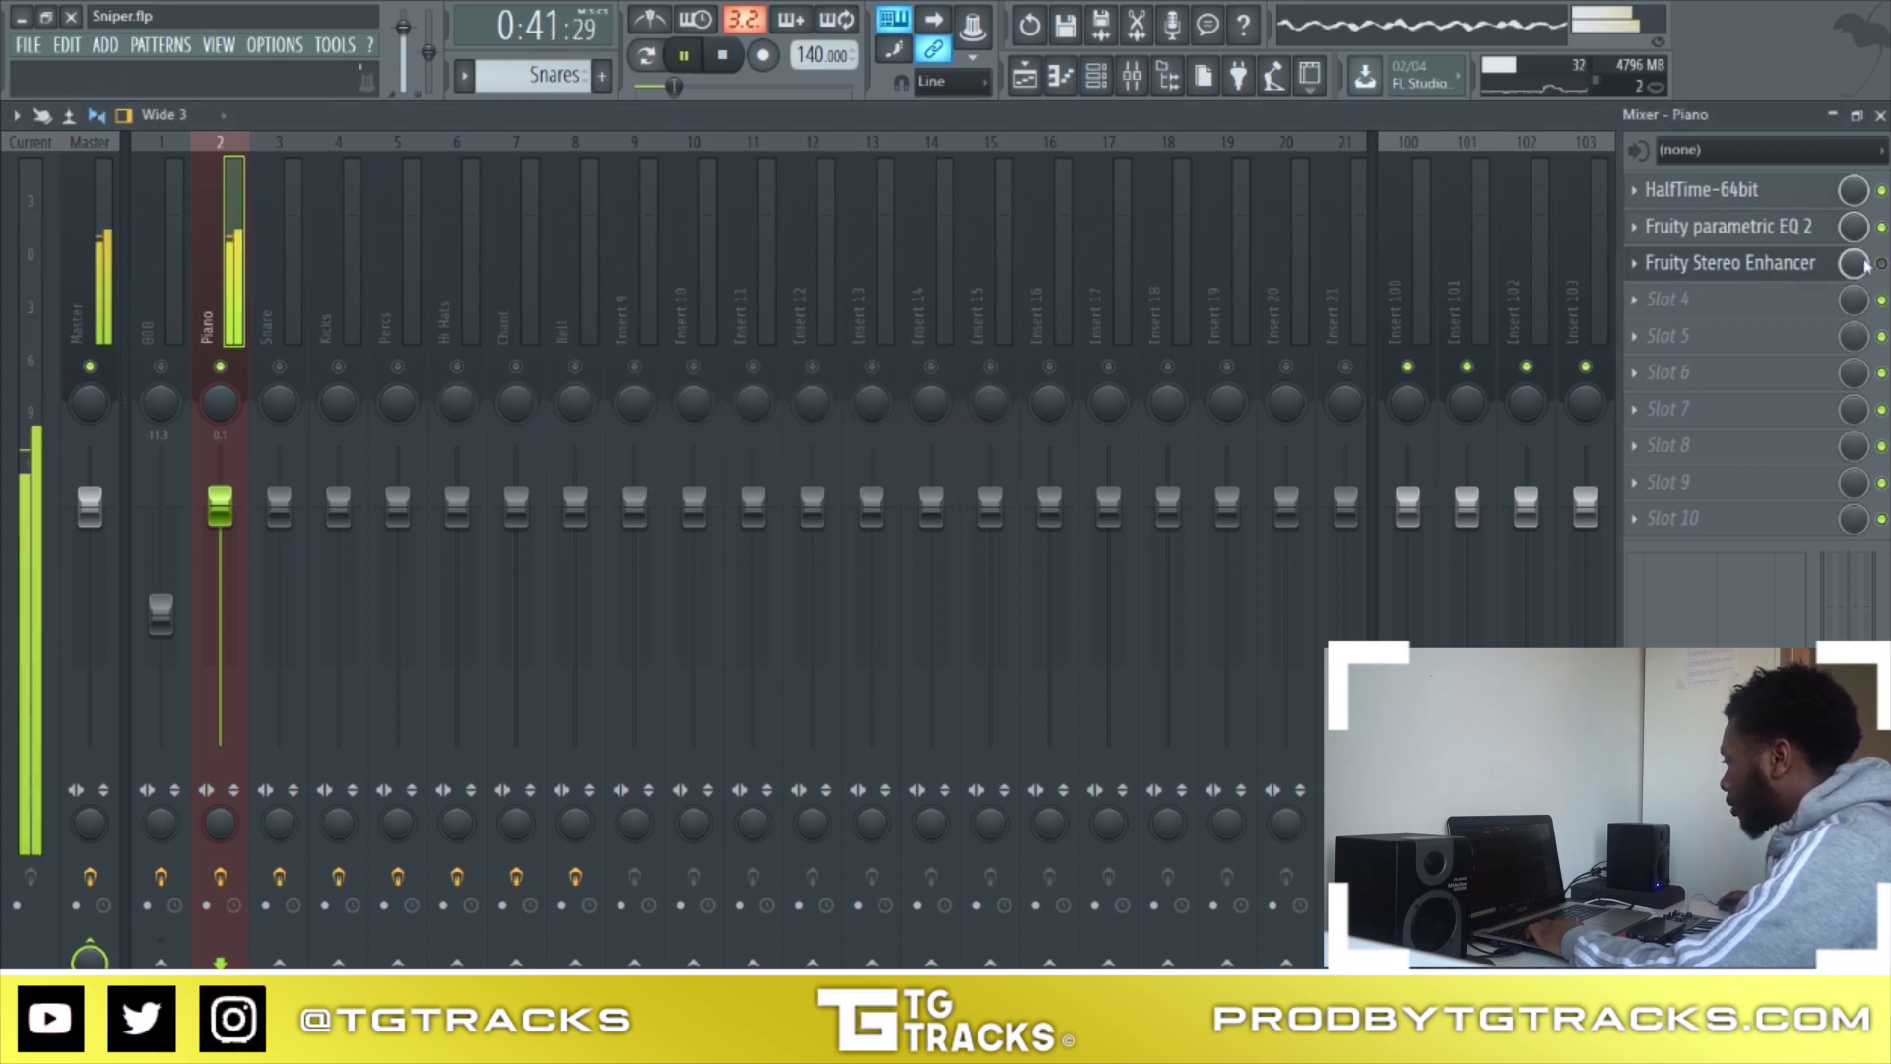
left_click(1731, 266)
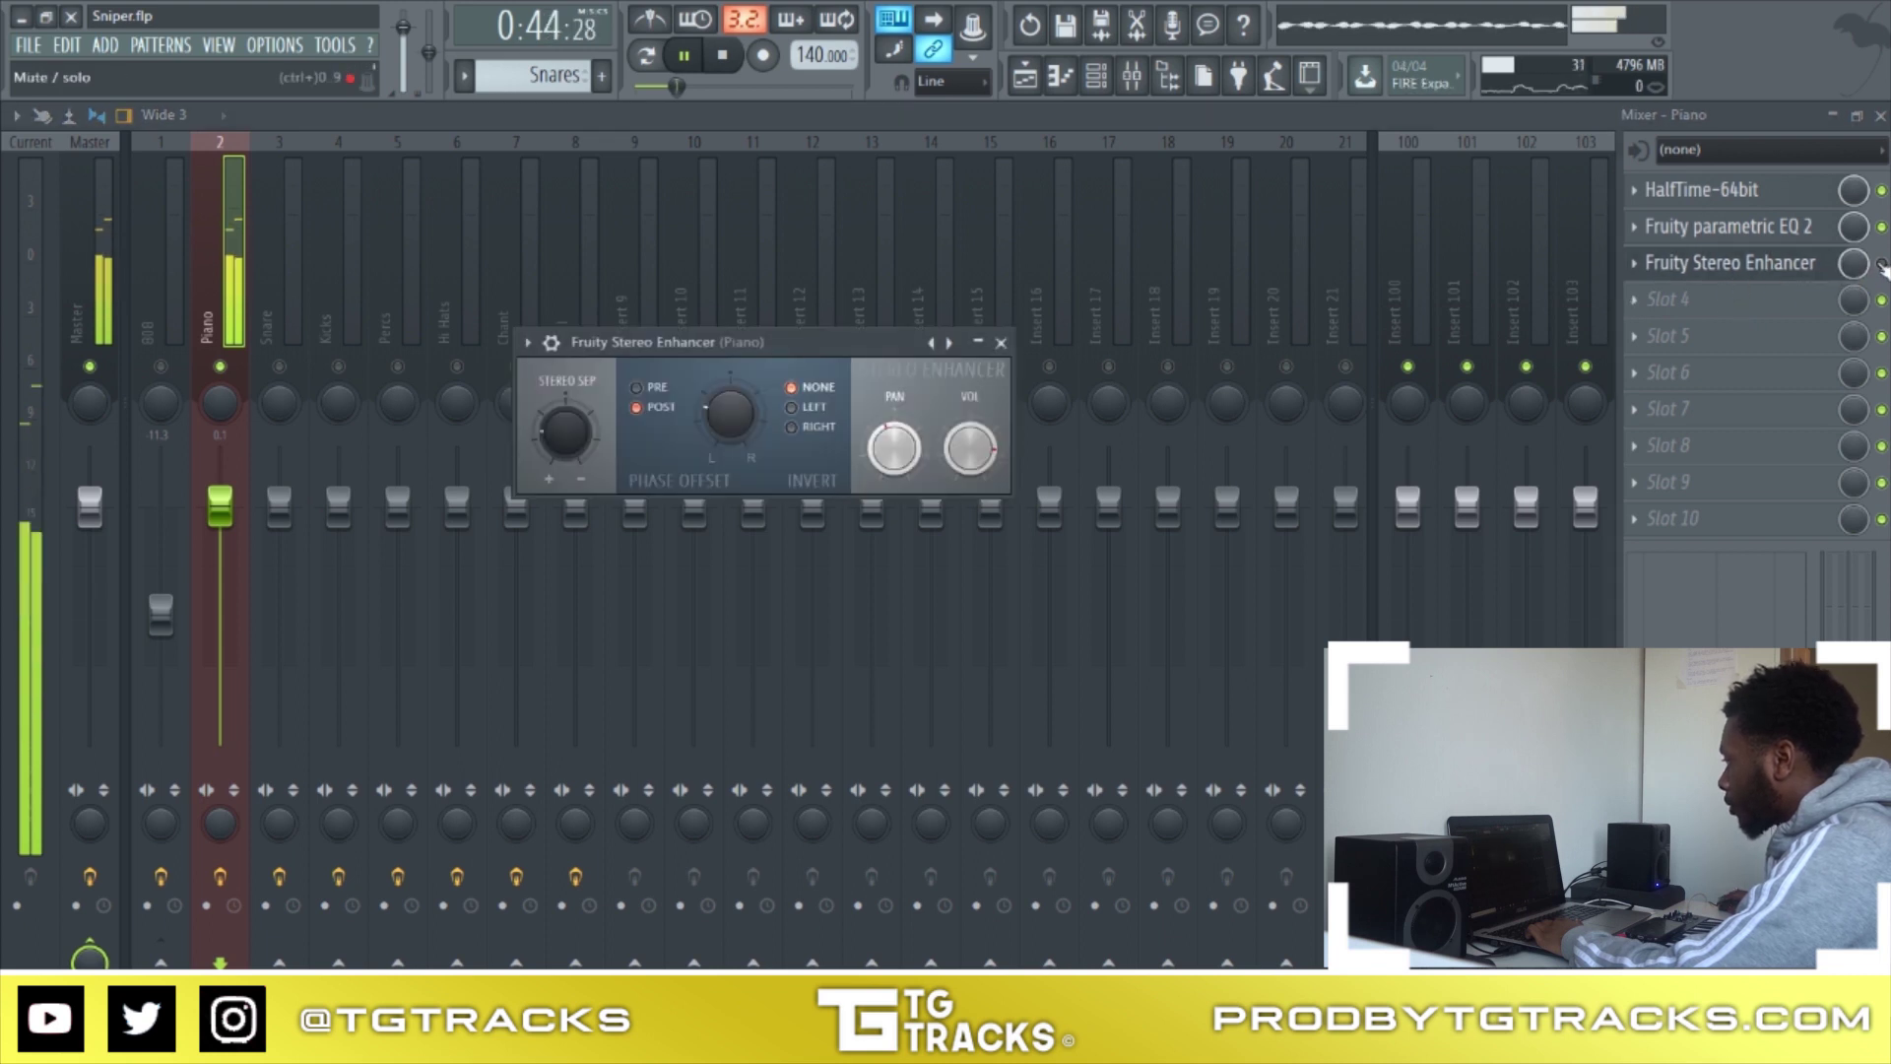
left_click(1719, 266)
left_click(1711, 280)
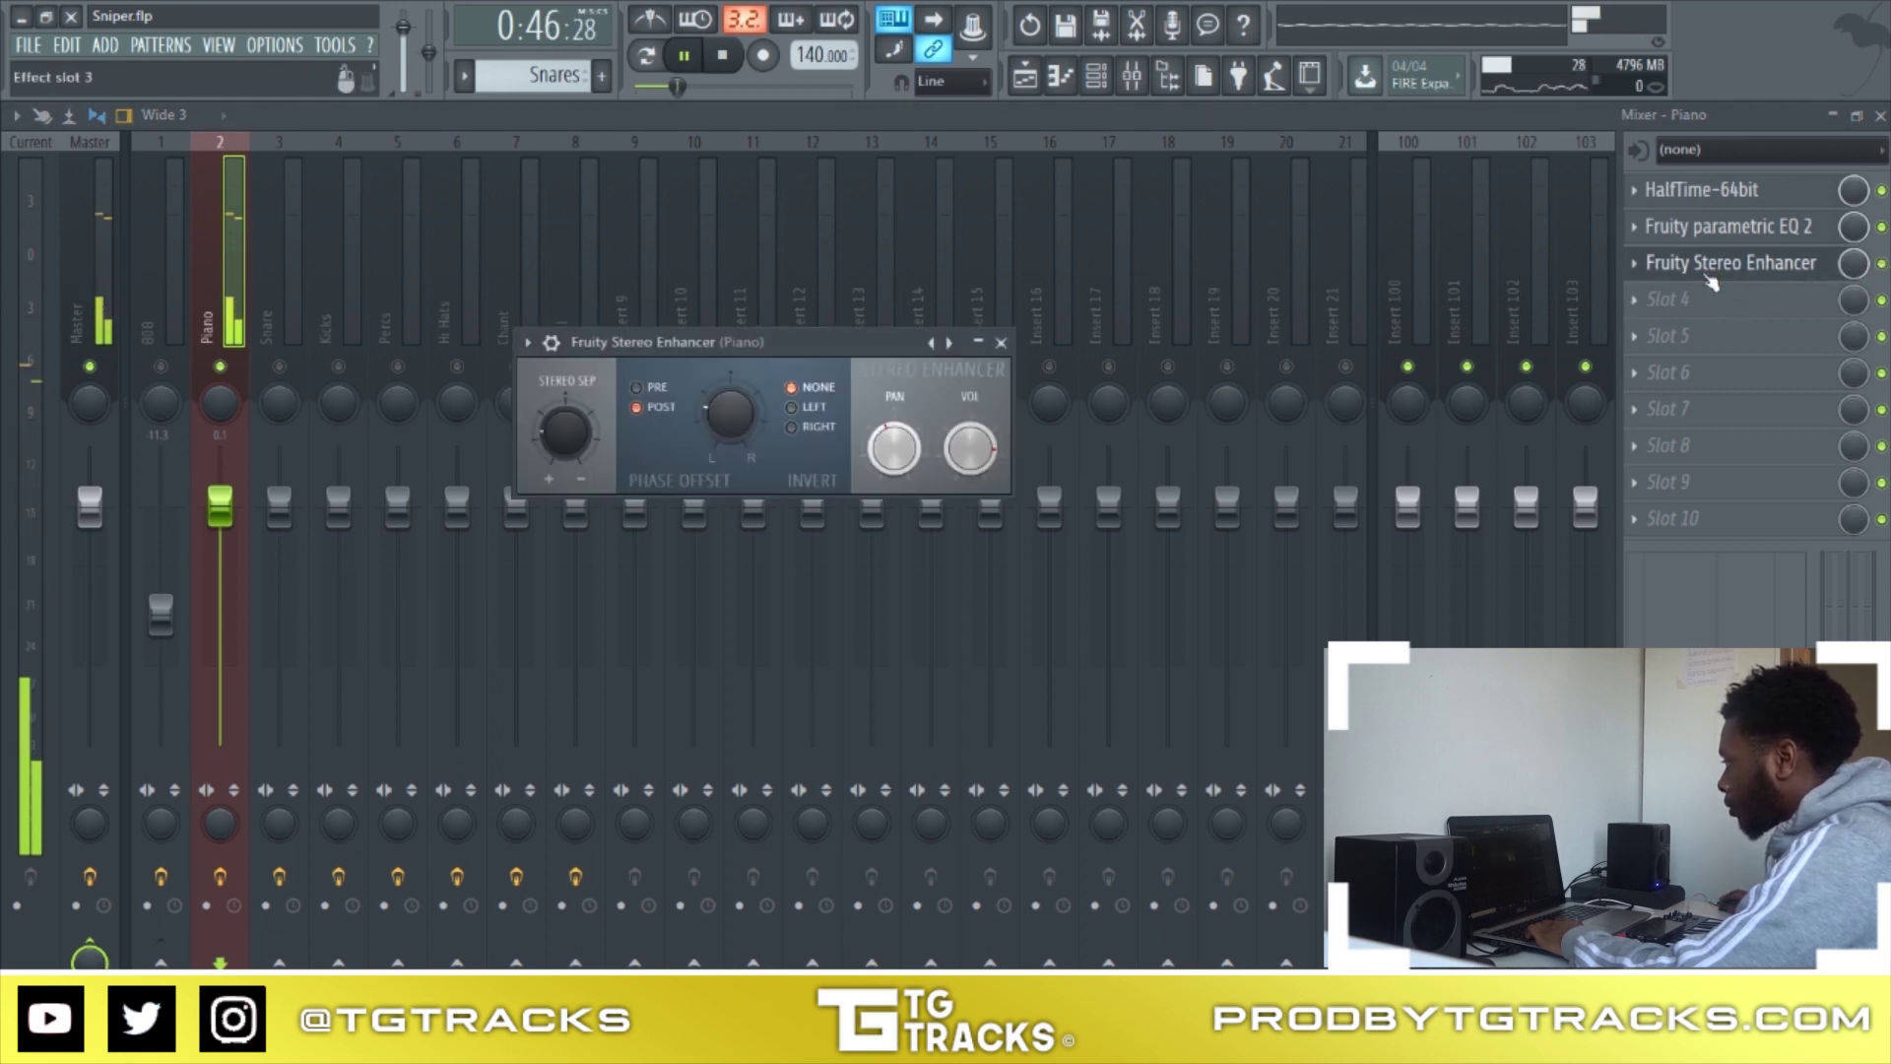
key("space")
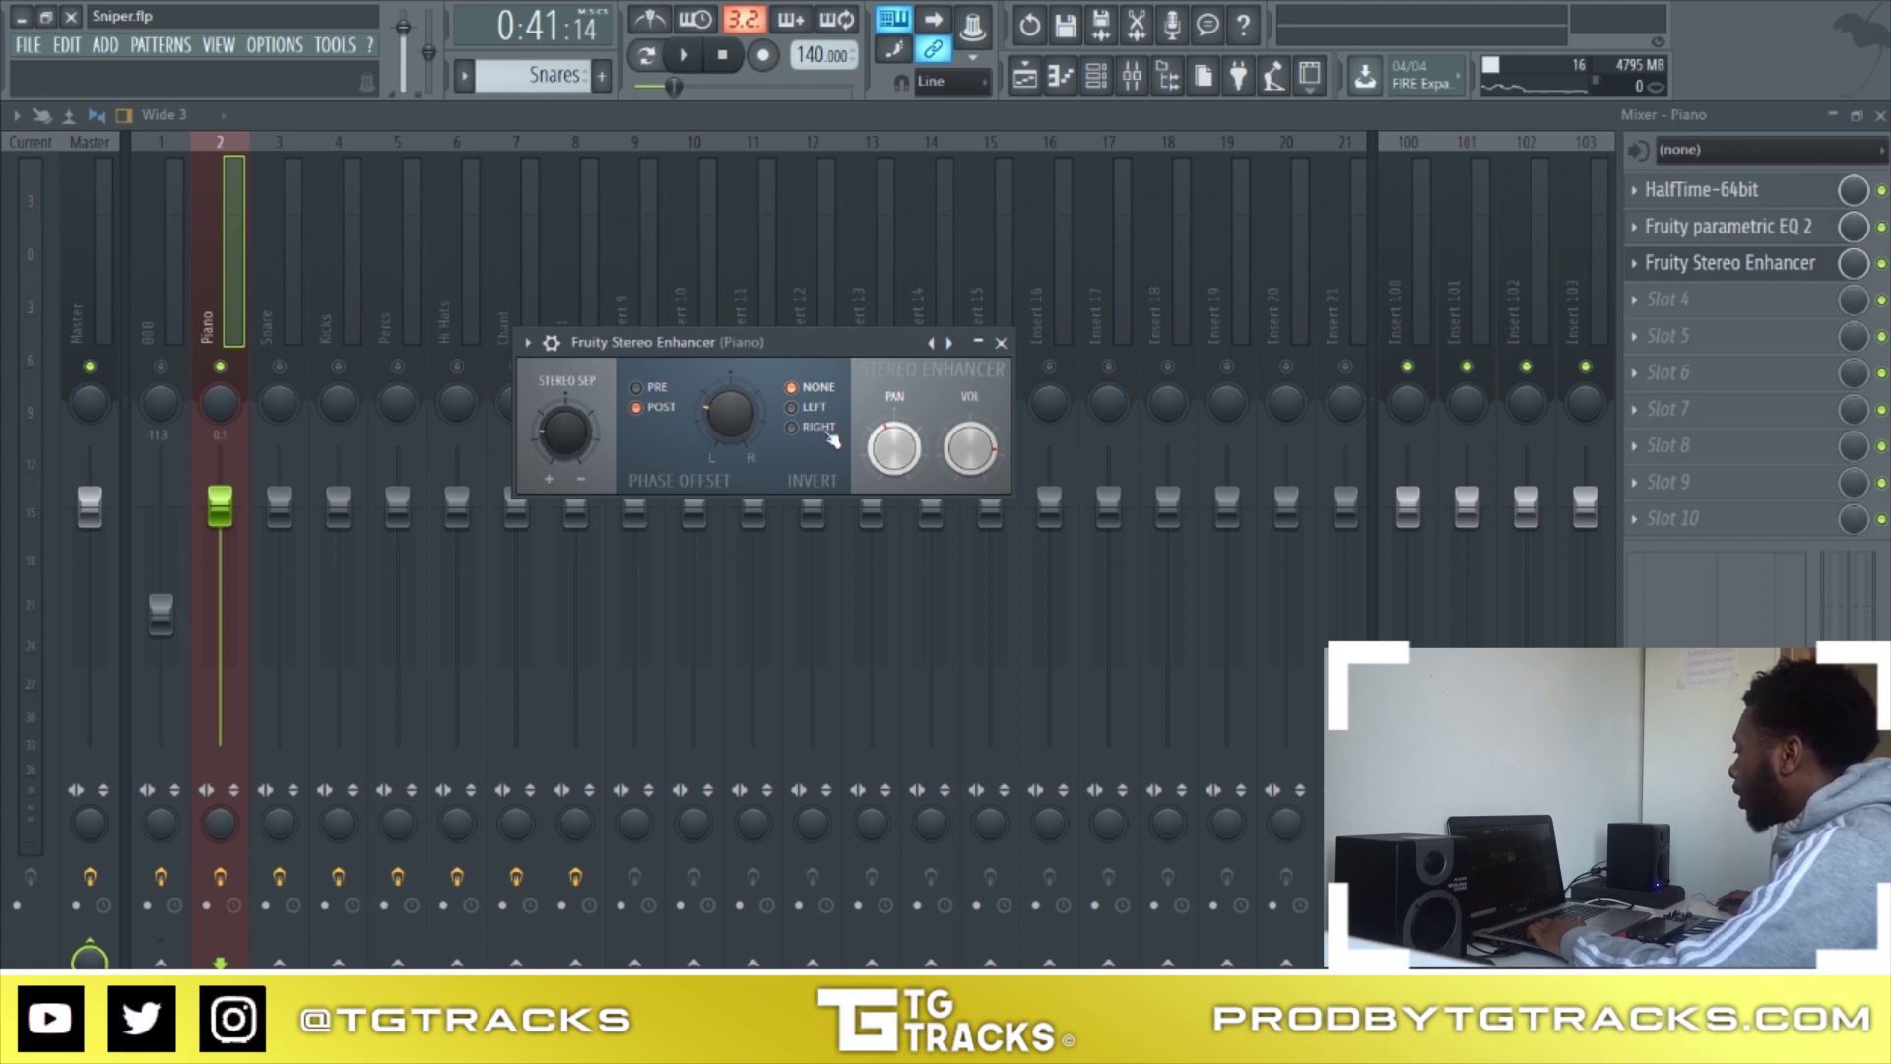
Open HalfTime-64bit on the Piano track and look over its Quick Tutorial overlay before returning to the controls
left_click(1738, 189)
left_click_drag(577, 404, 887, 349)
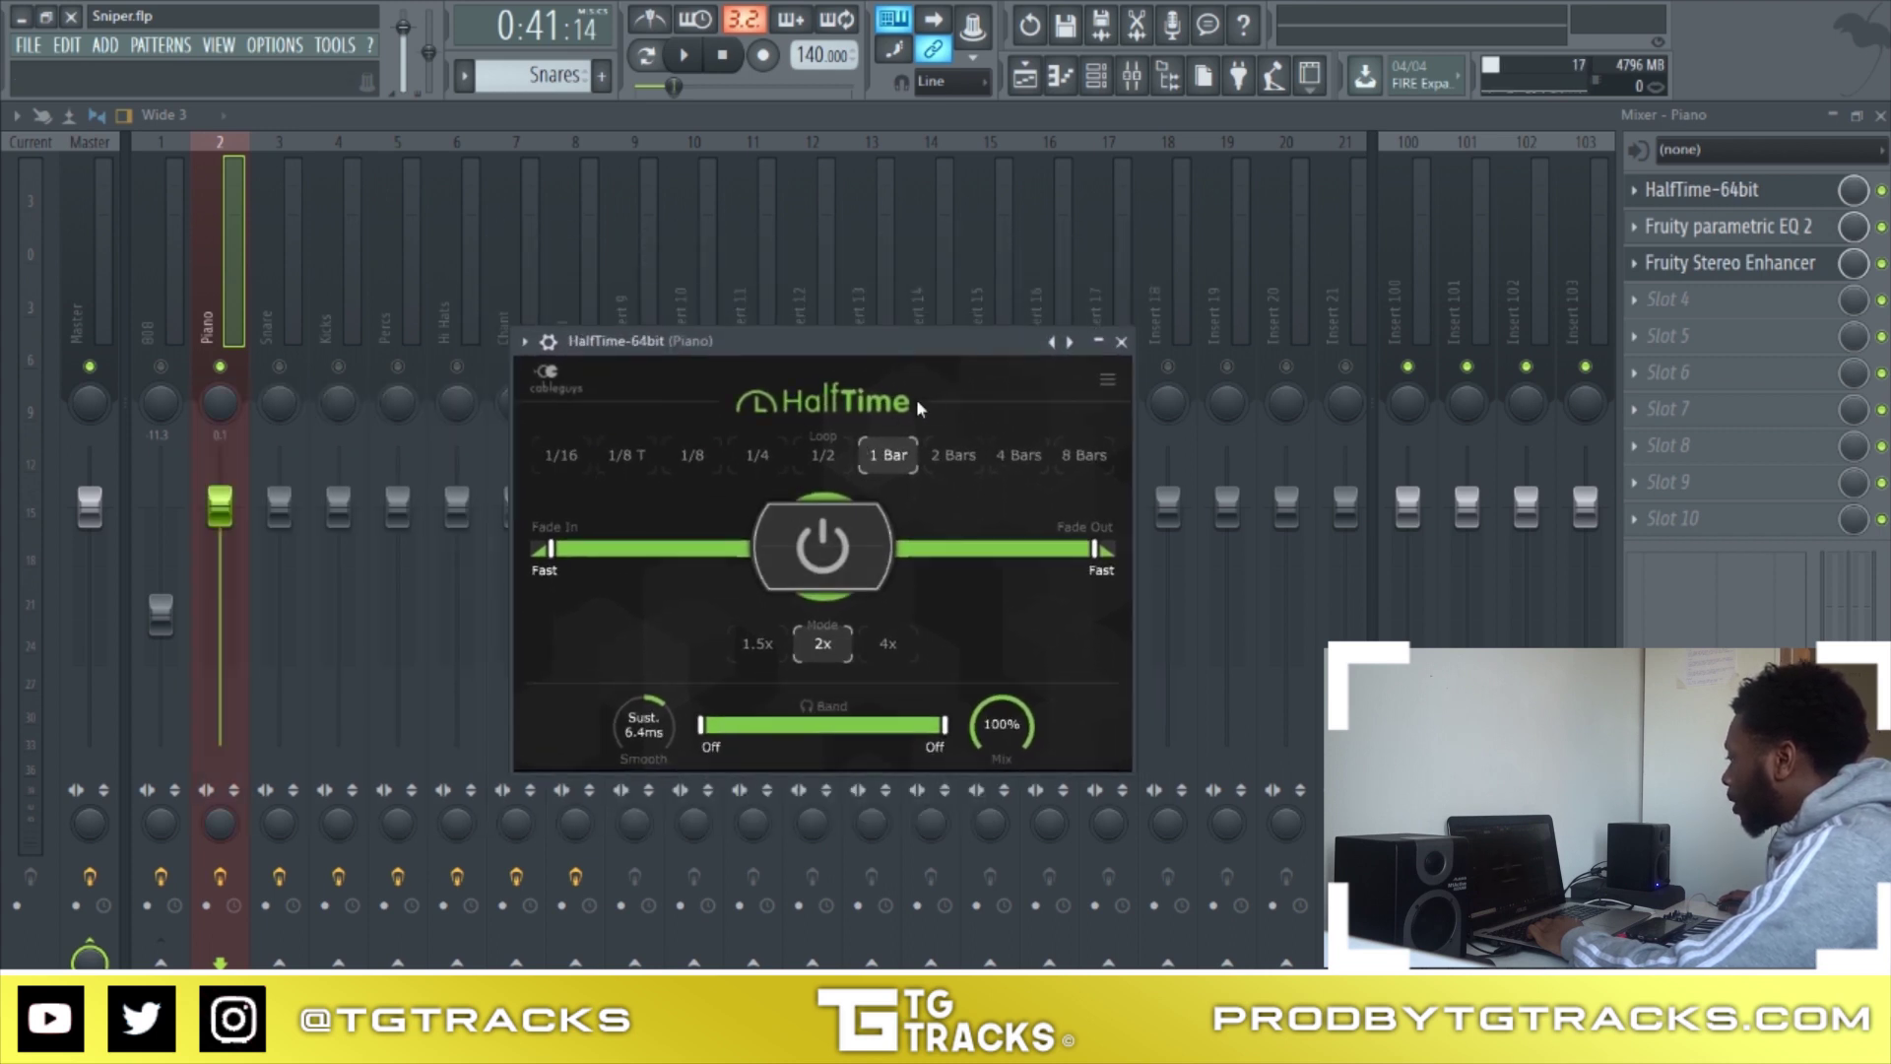
left_click(841, 413)
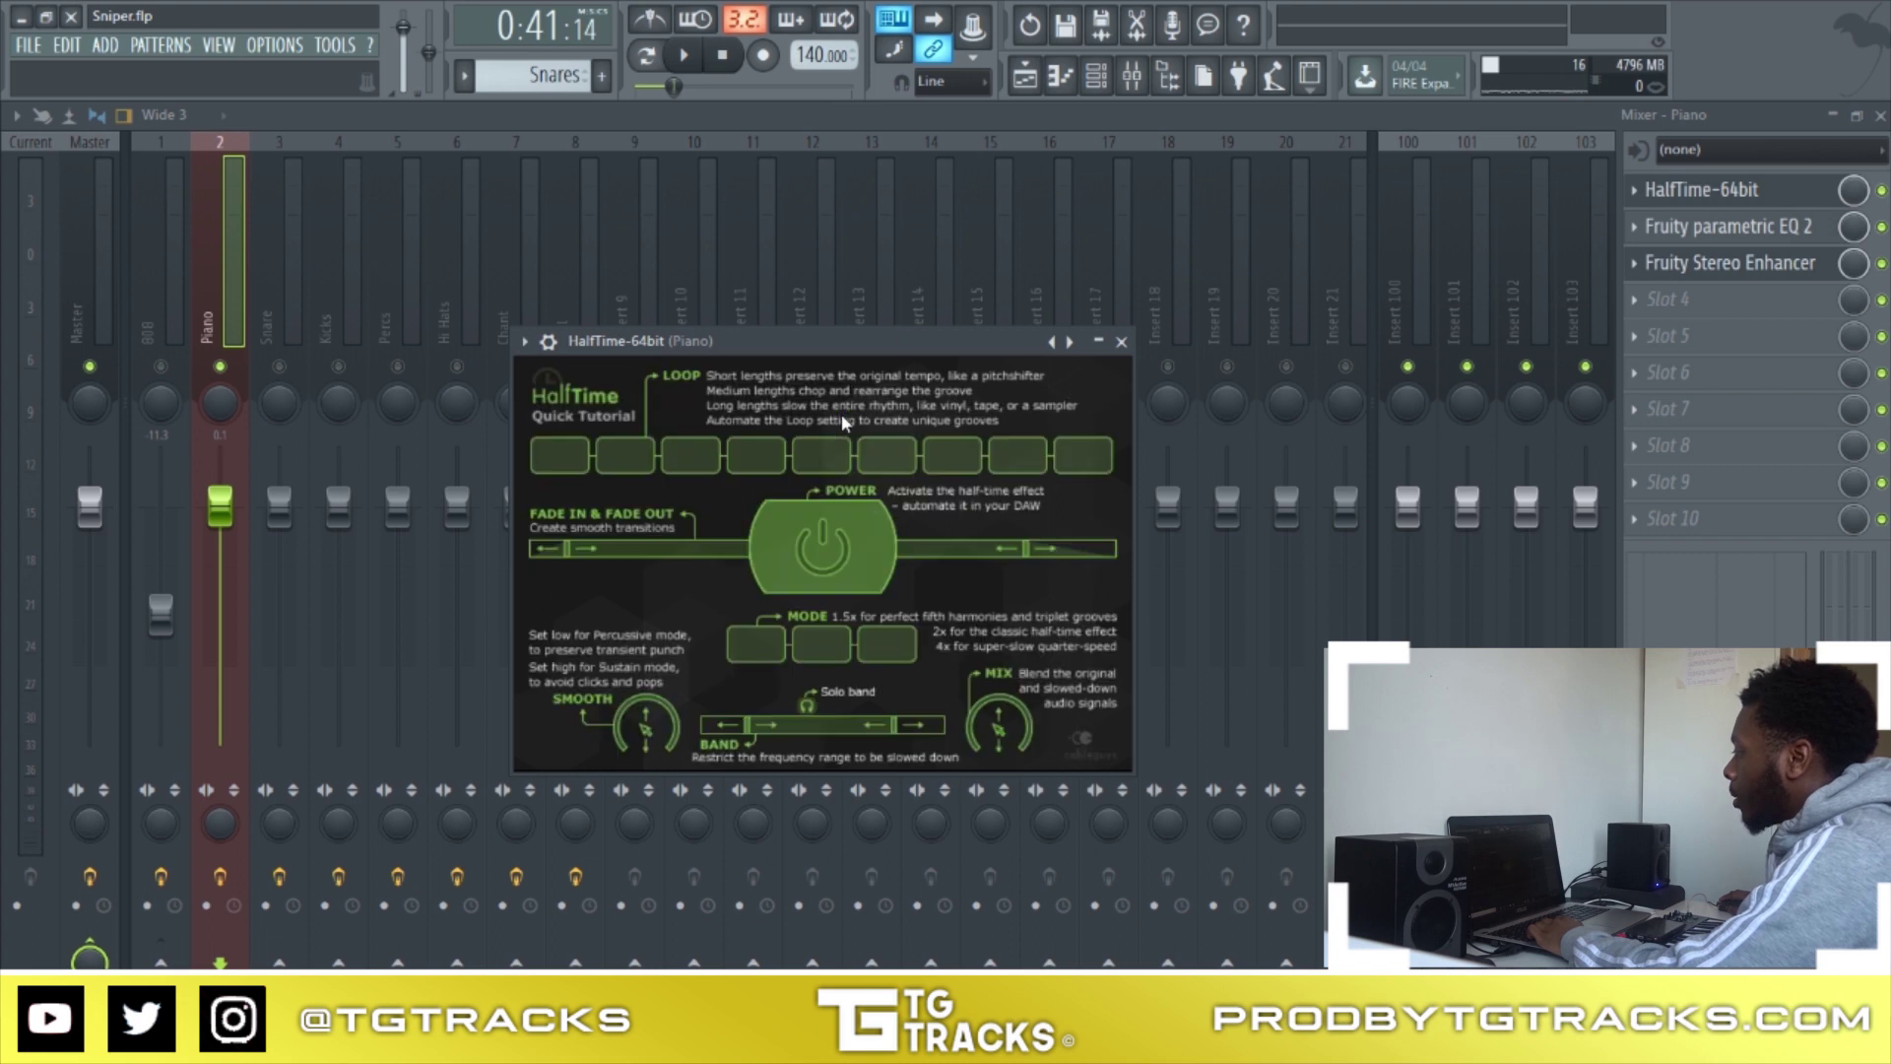
left_click(568, 371)
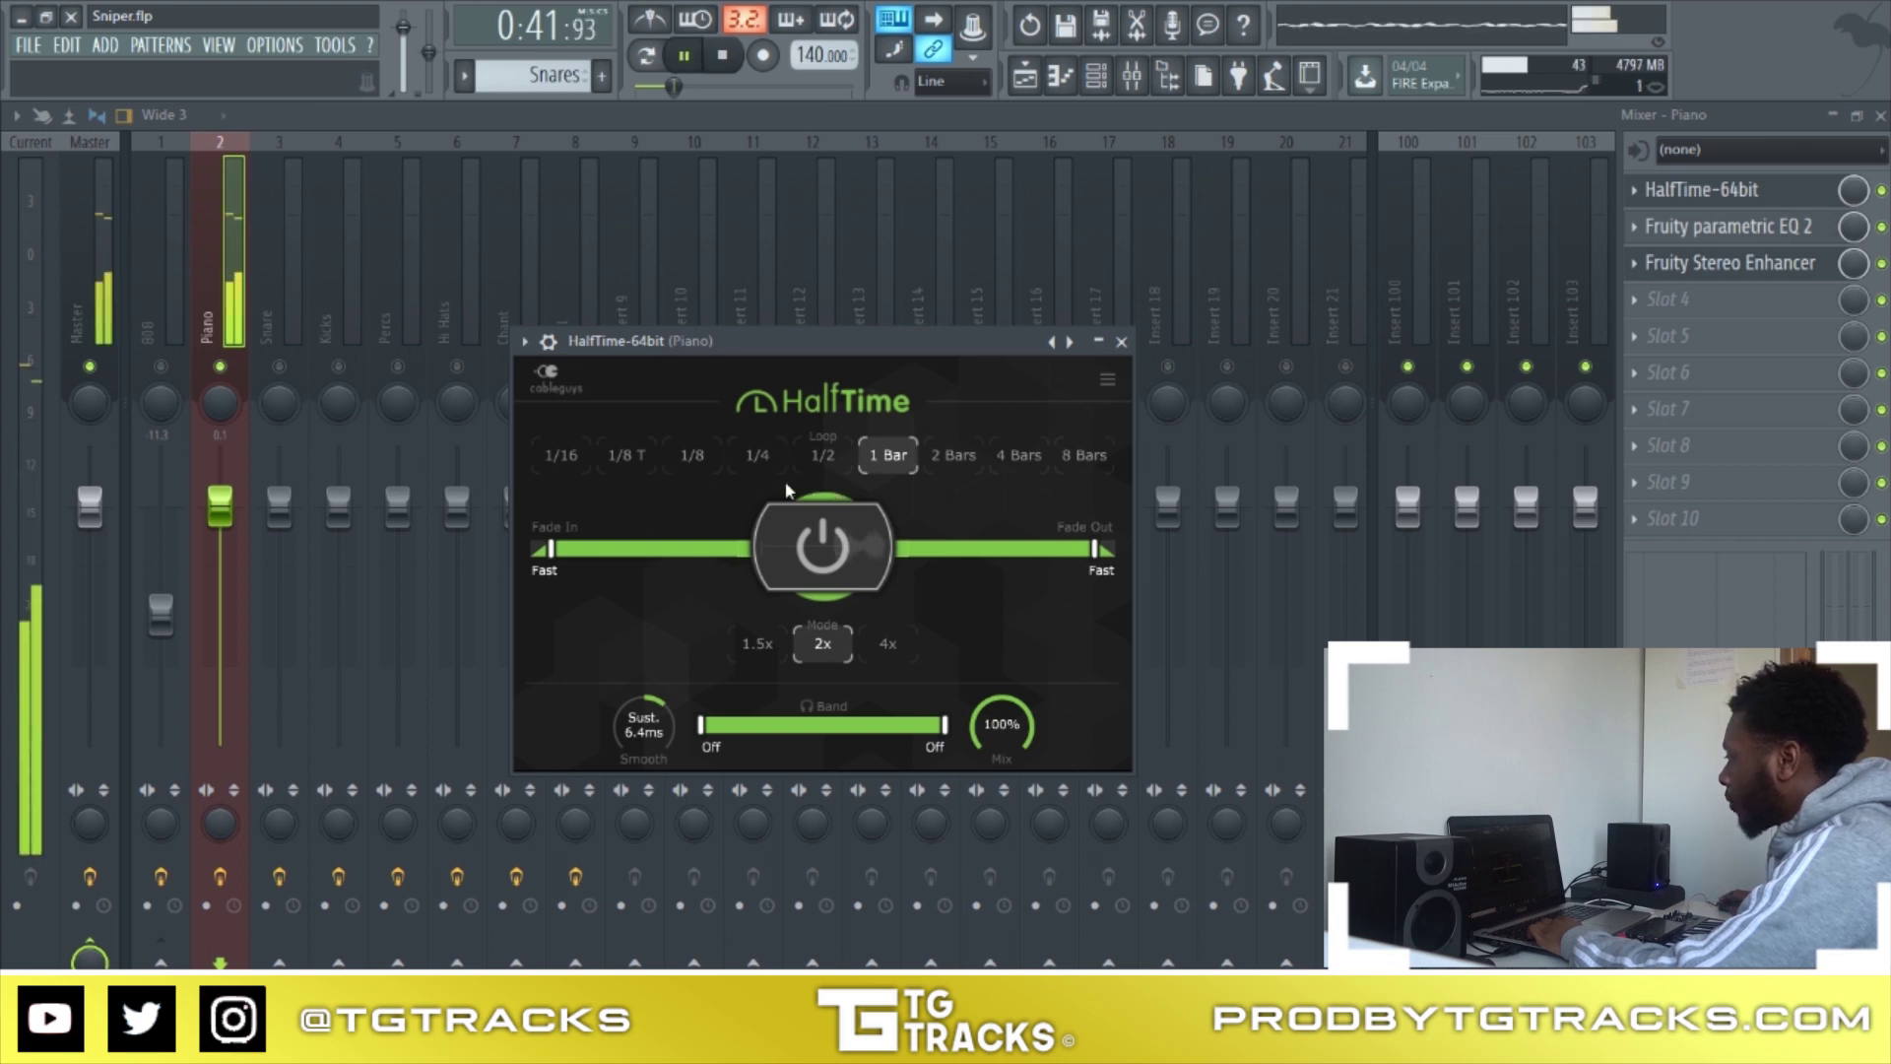
Audition the piano with HalfTime's loop length at 1/4 and 1/2, and restore it to 1 Bar
left_click(758, 456)
key("space")
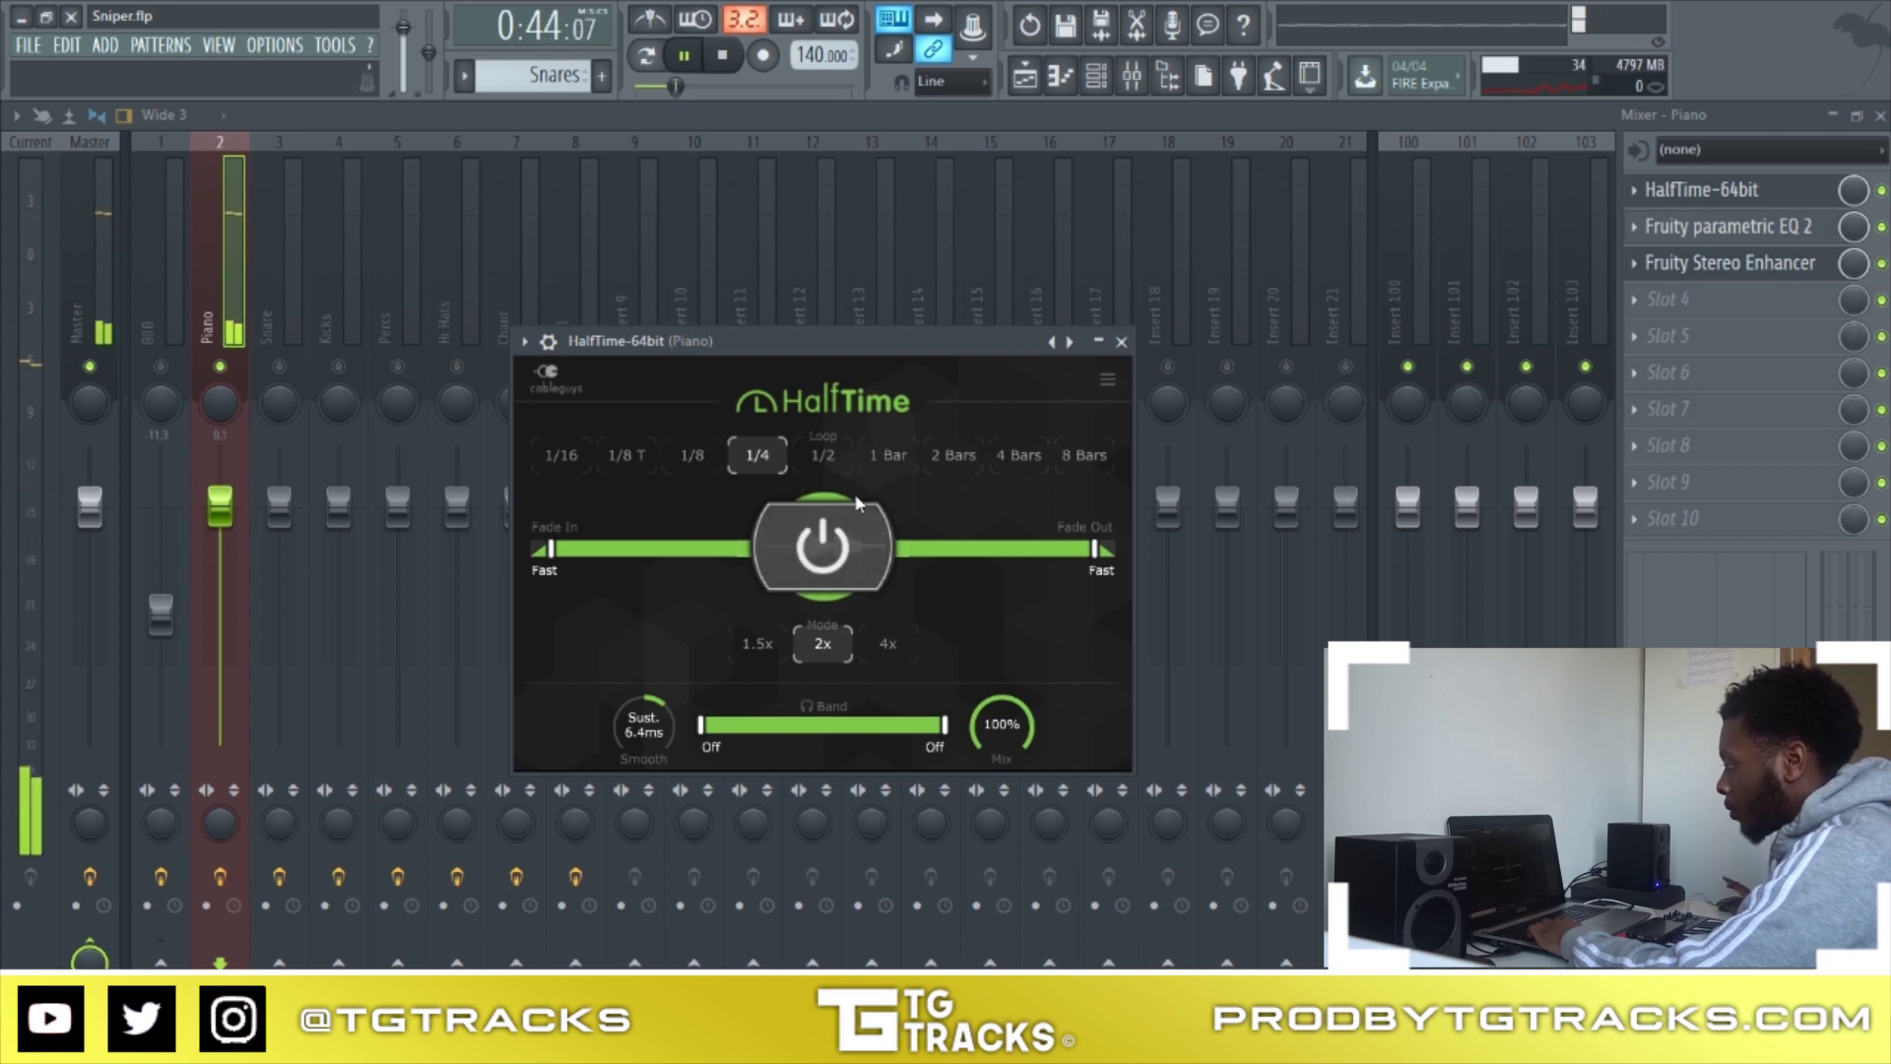
left_click(822, 455)
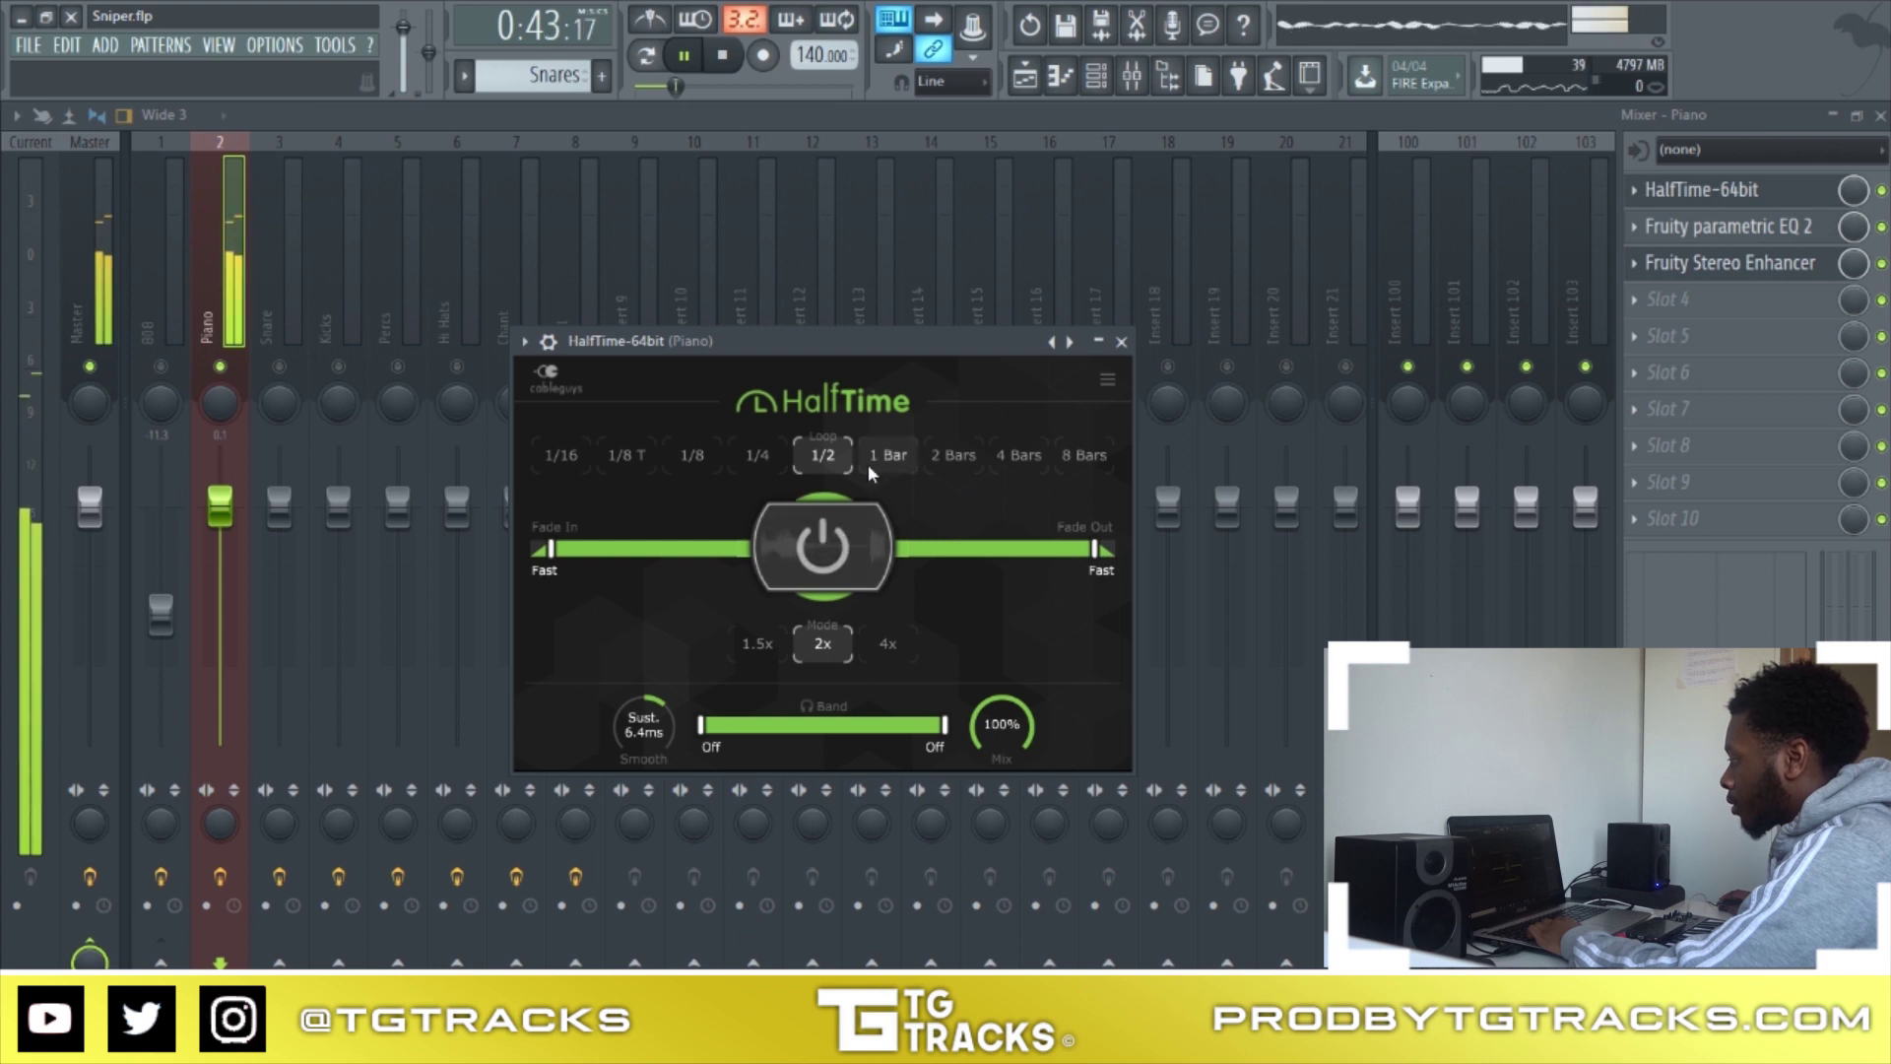
key("space")
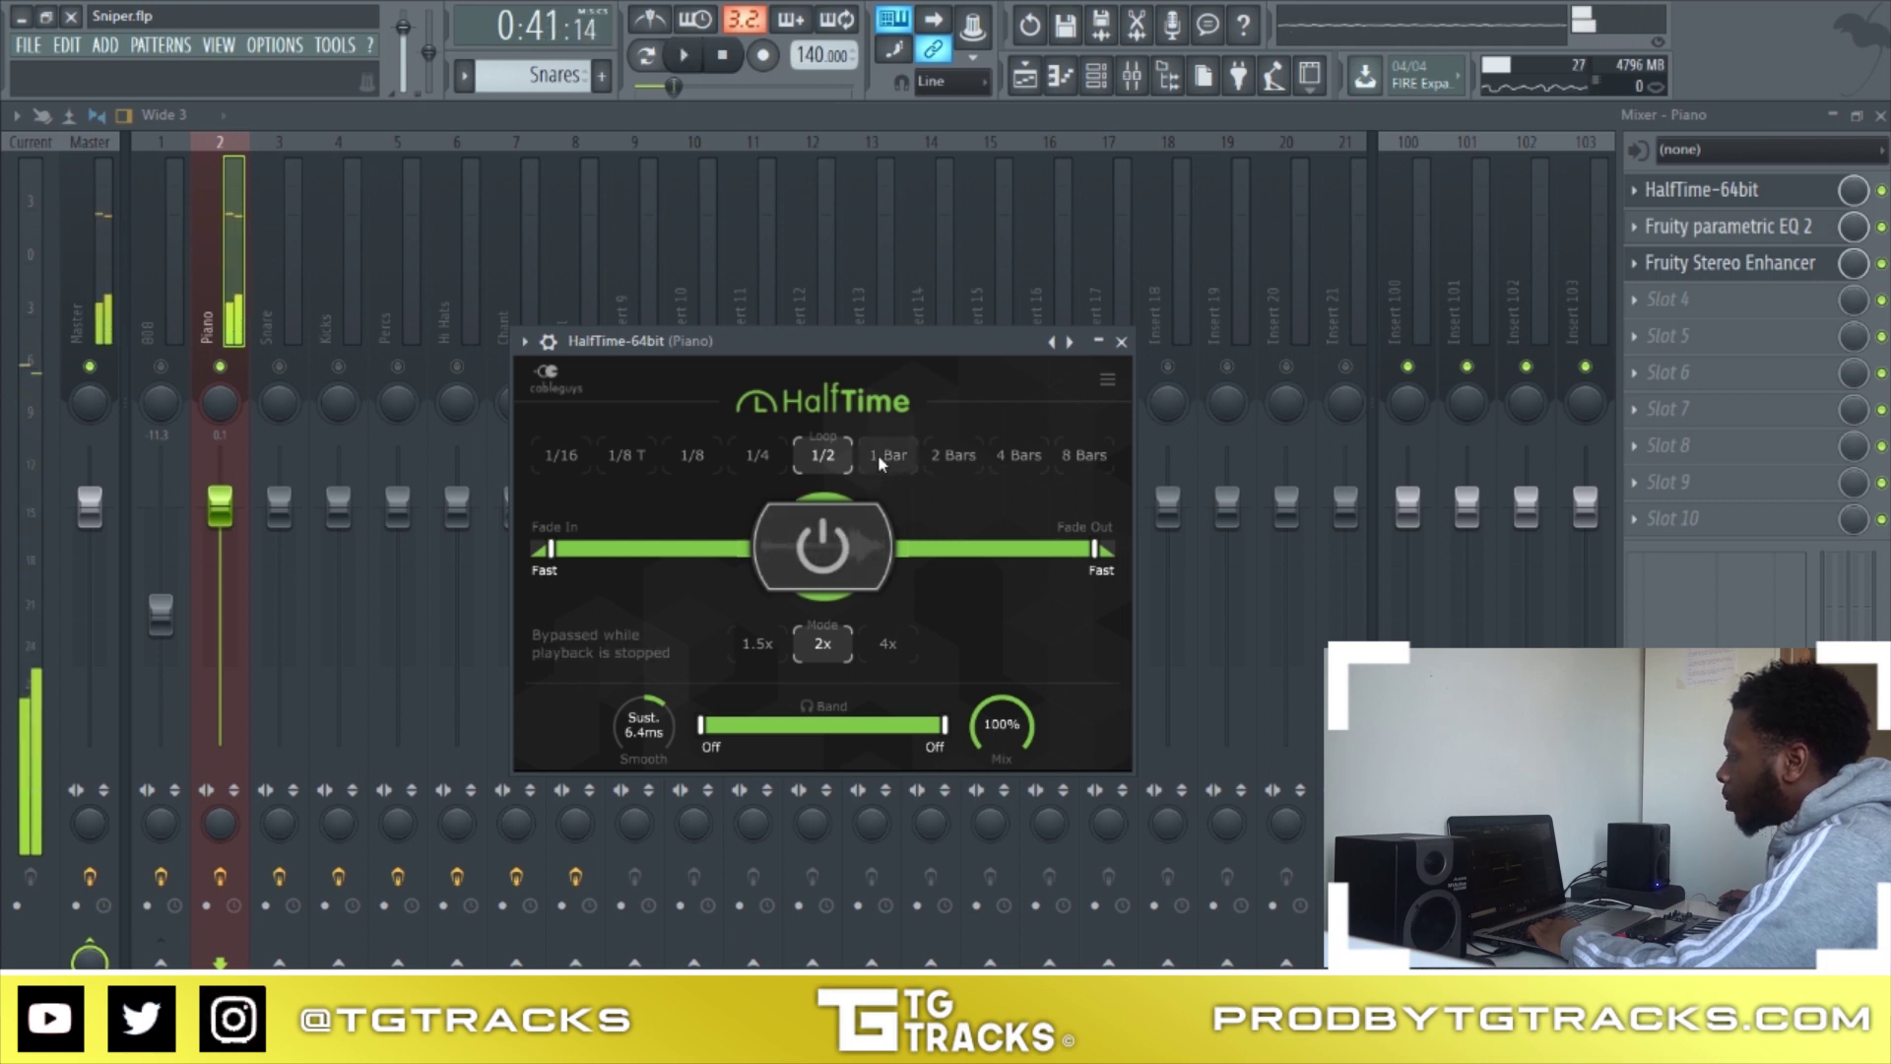
left_click(886, 456)
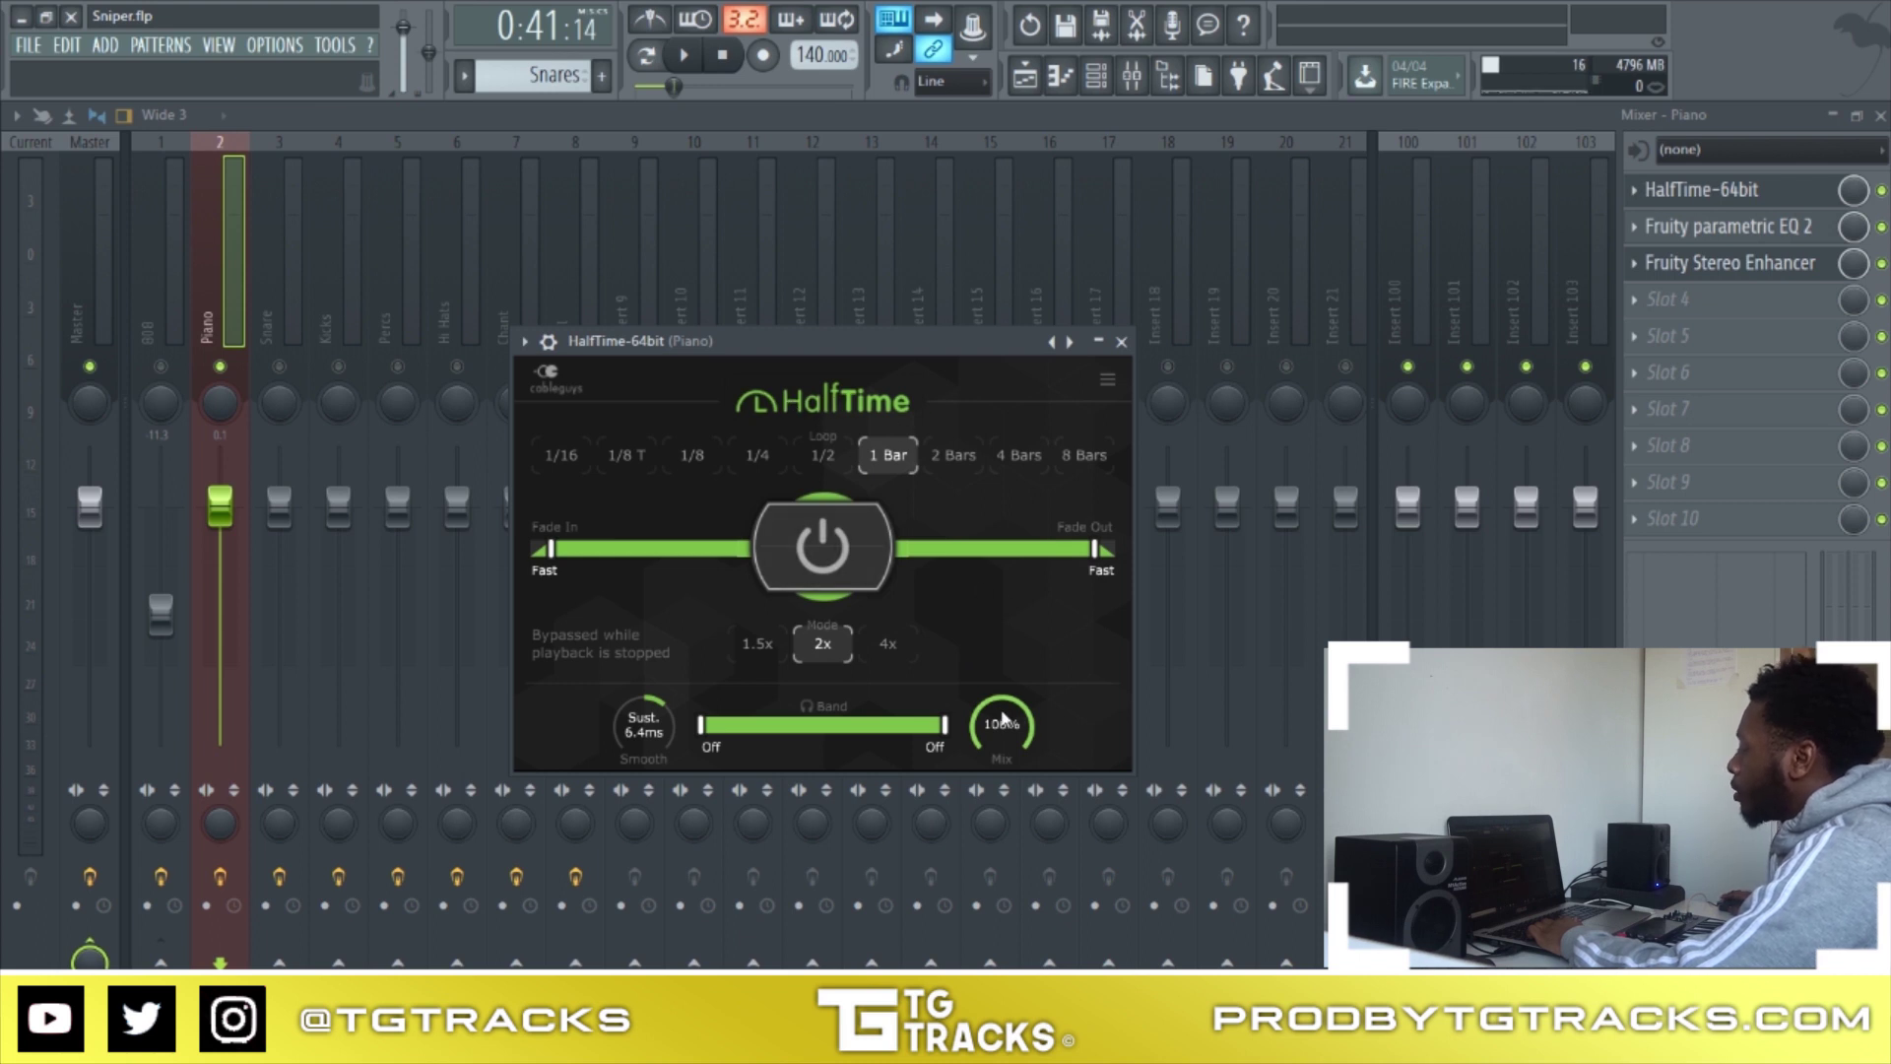
Audition HalfTime's Mix on the piano by sweeping it down to 0% and back up to 100%
key("space")
left_click_drag(1002, 724, 1004, 729)
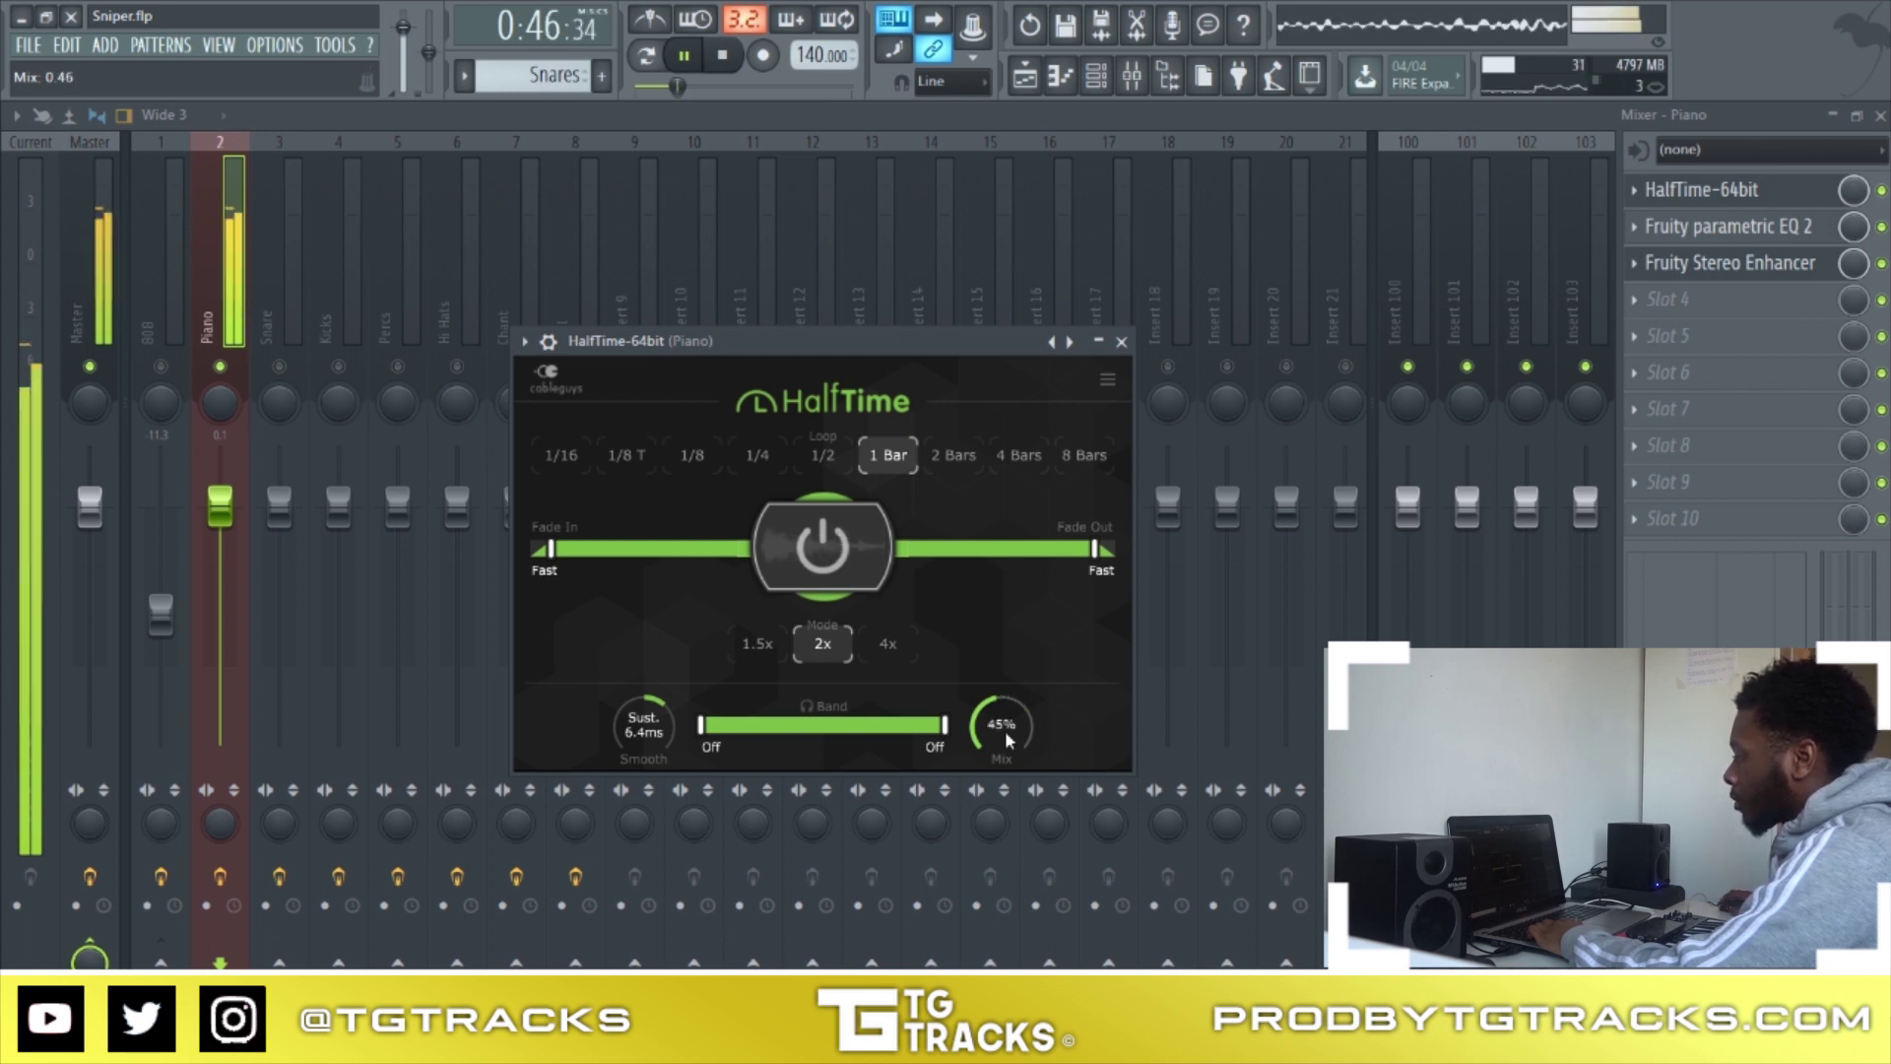
scroll(1005, 730, "down", 5)
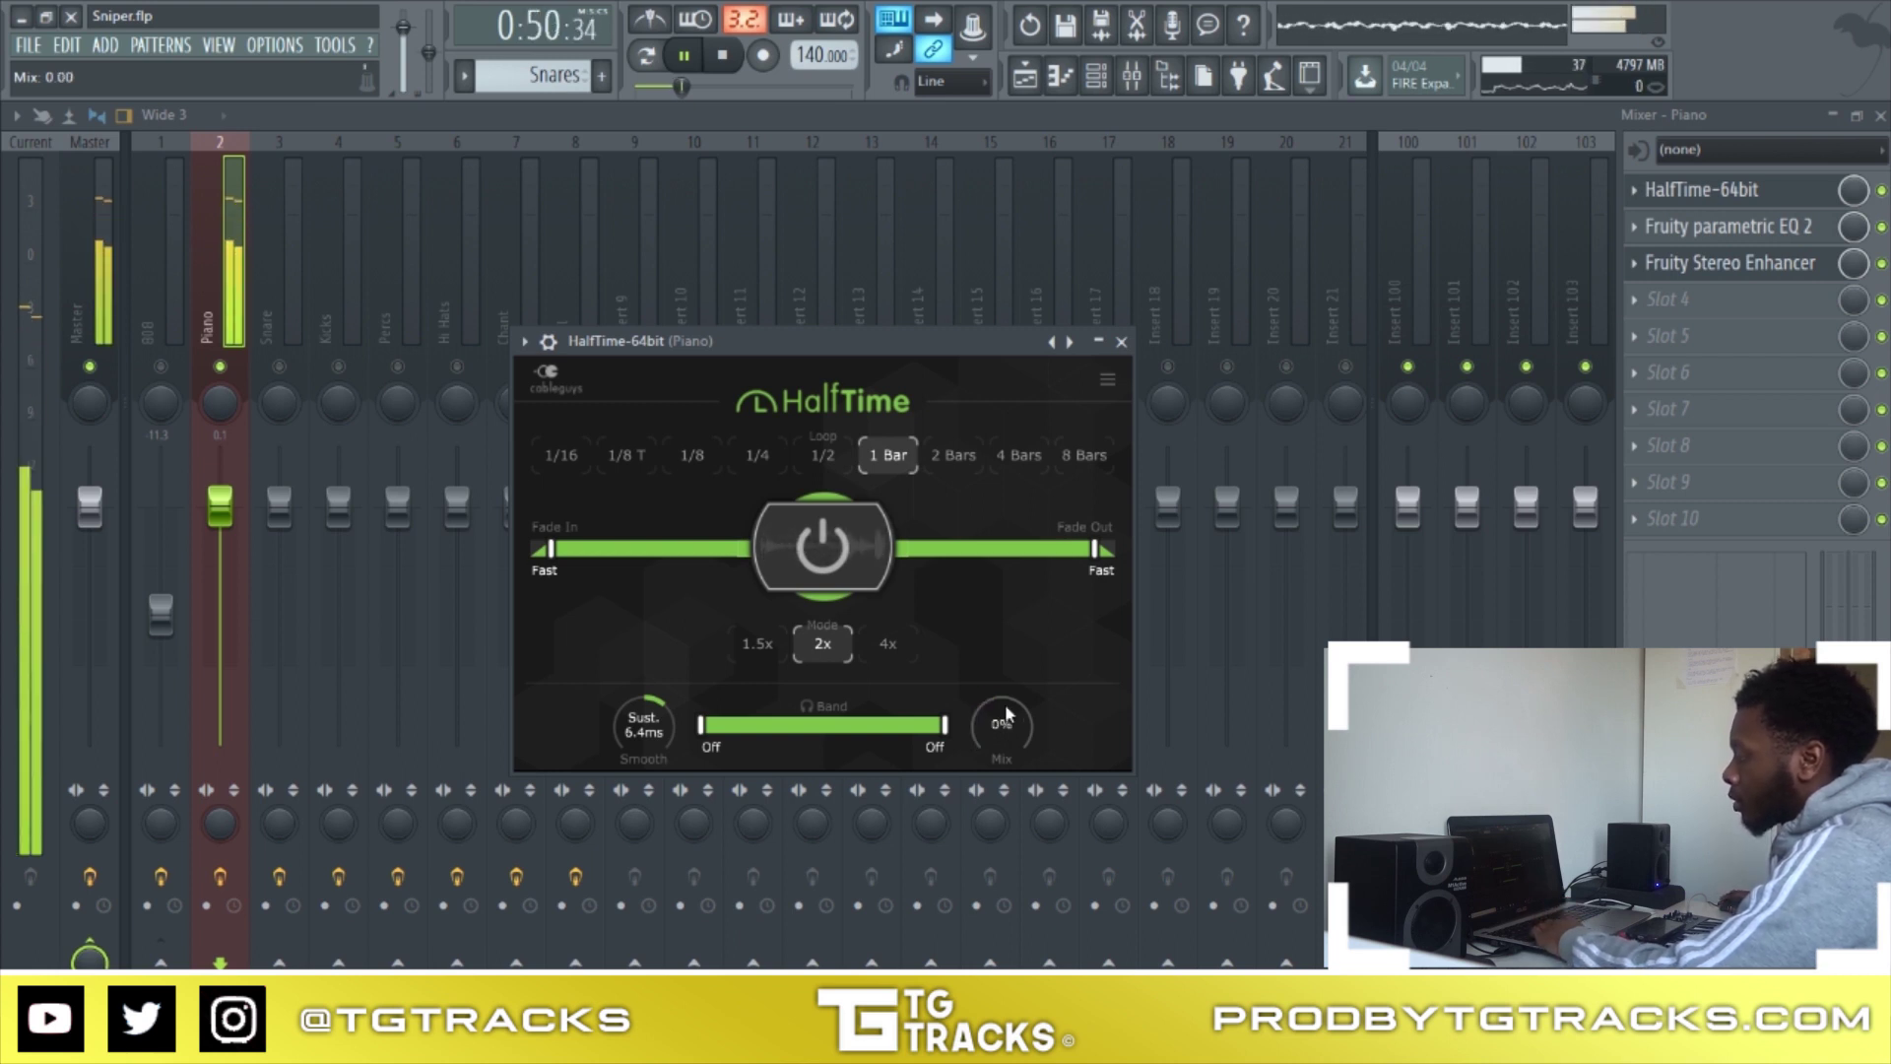
scroll(1004, 724, "up", 5)
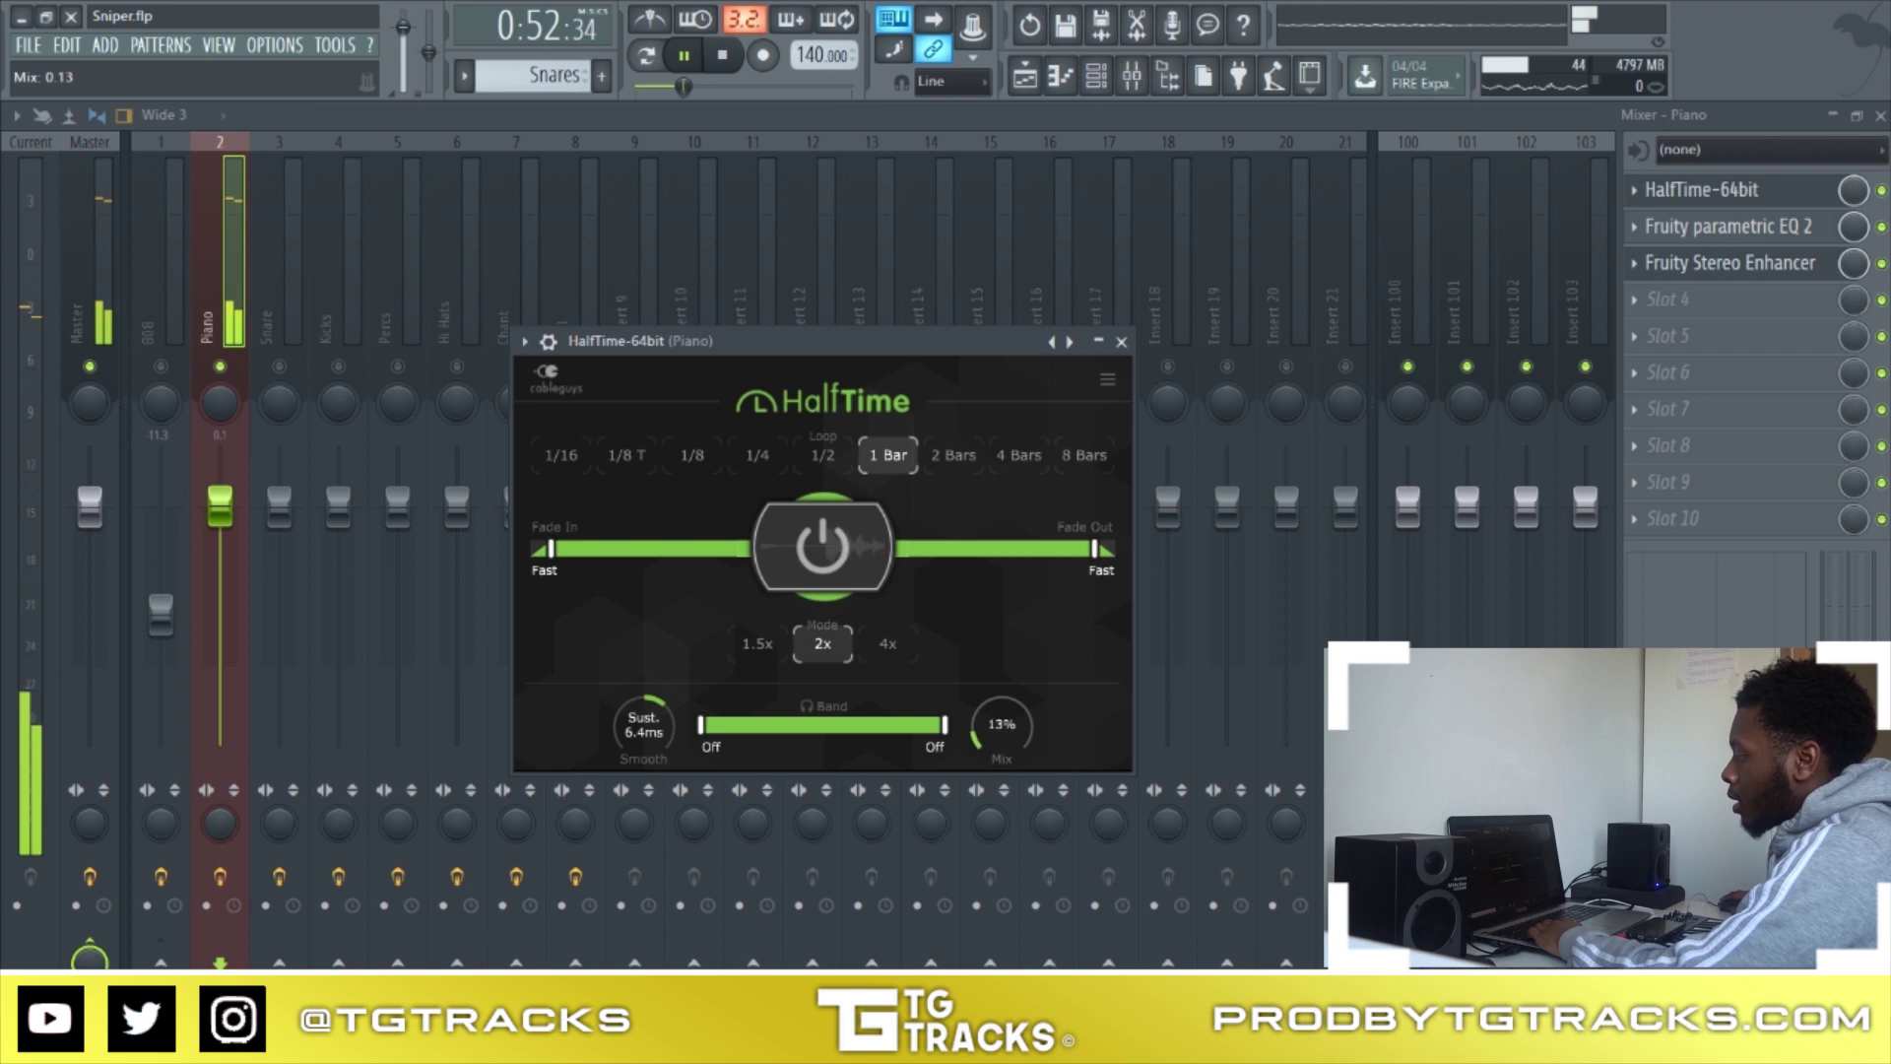
scroll(1005, 724, "up", 2)
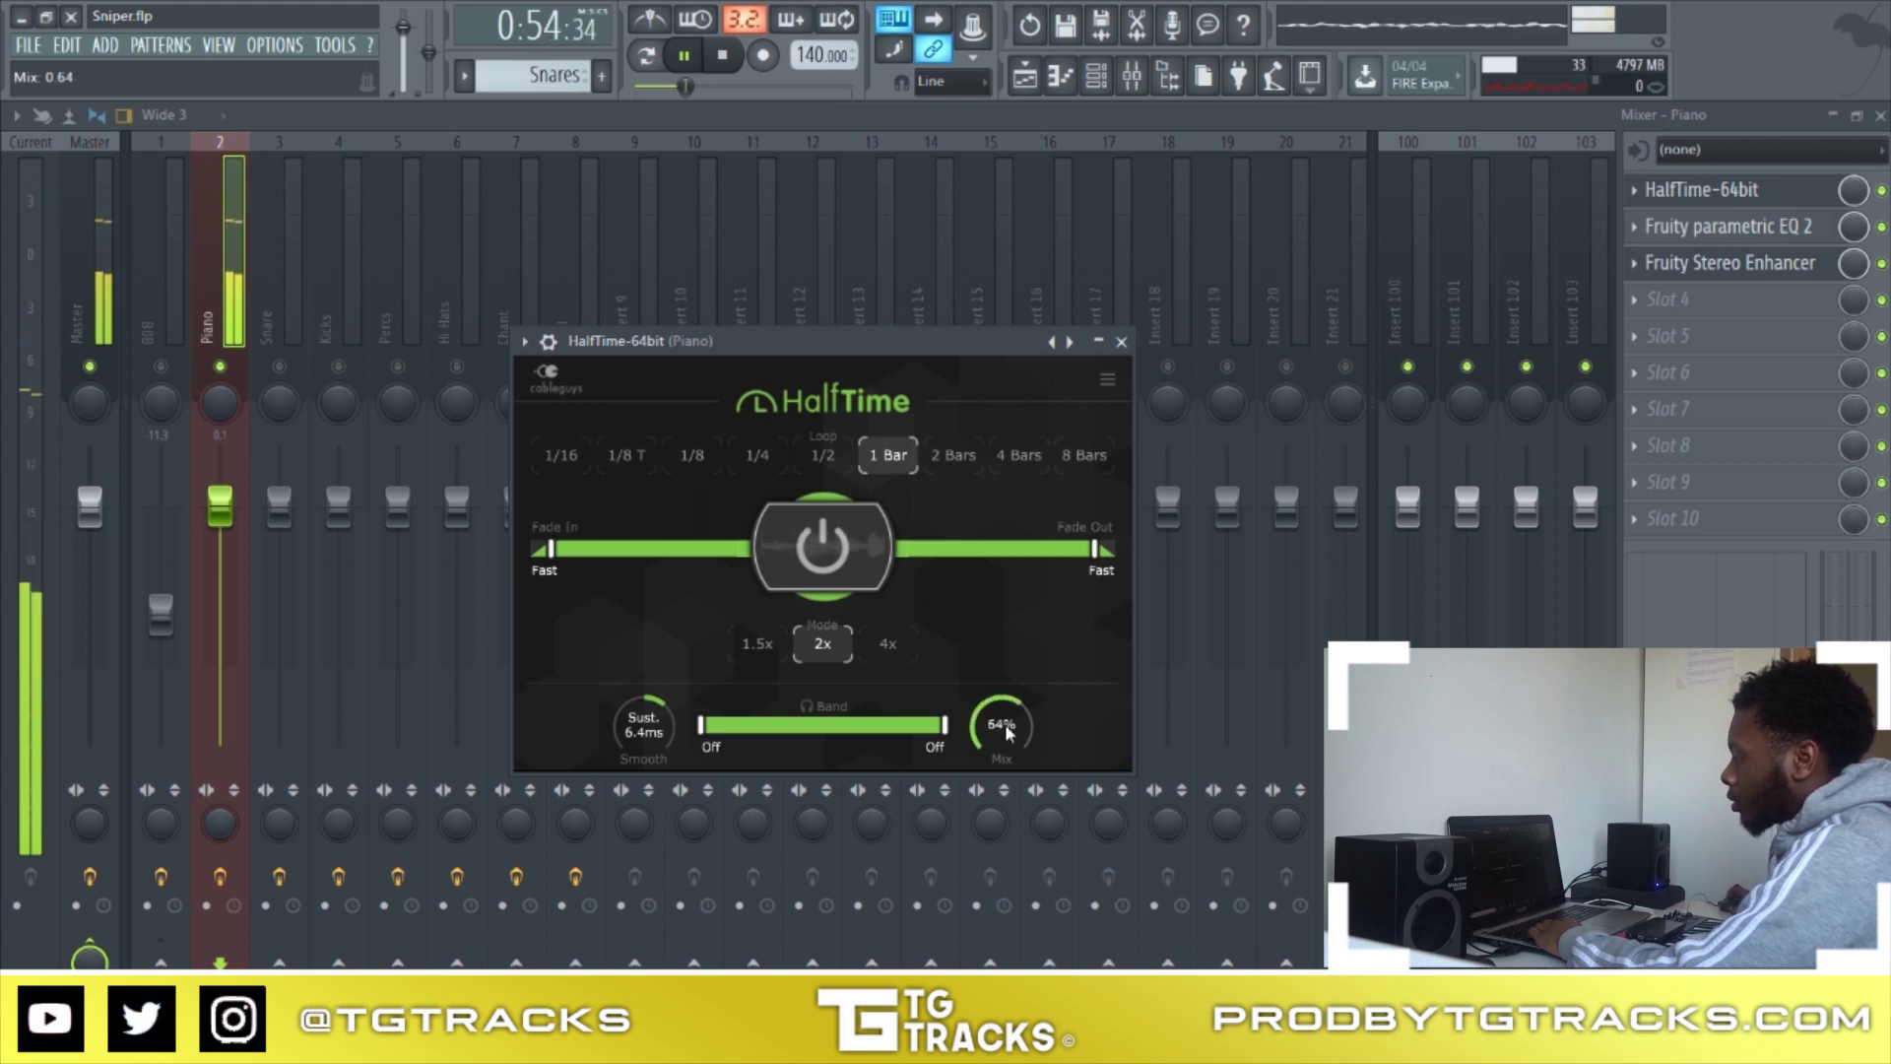
scroll(1005, 724, "up", 1)
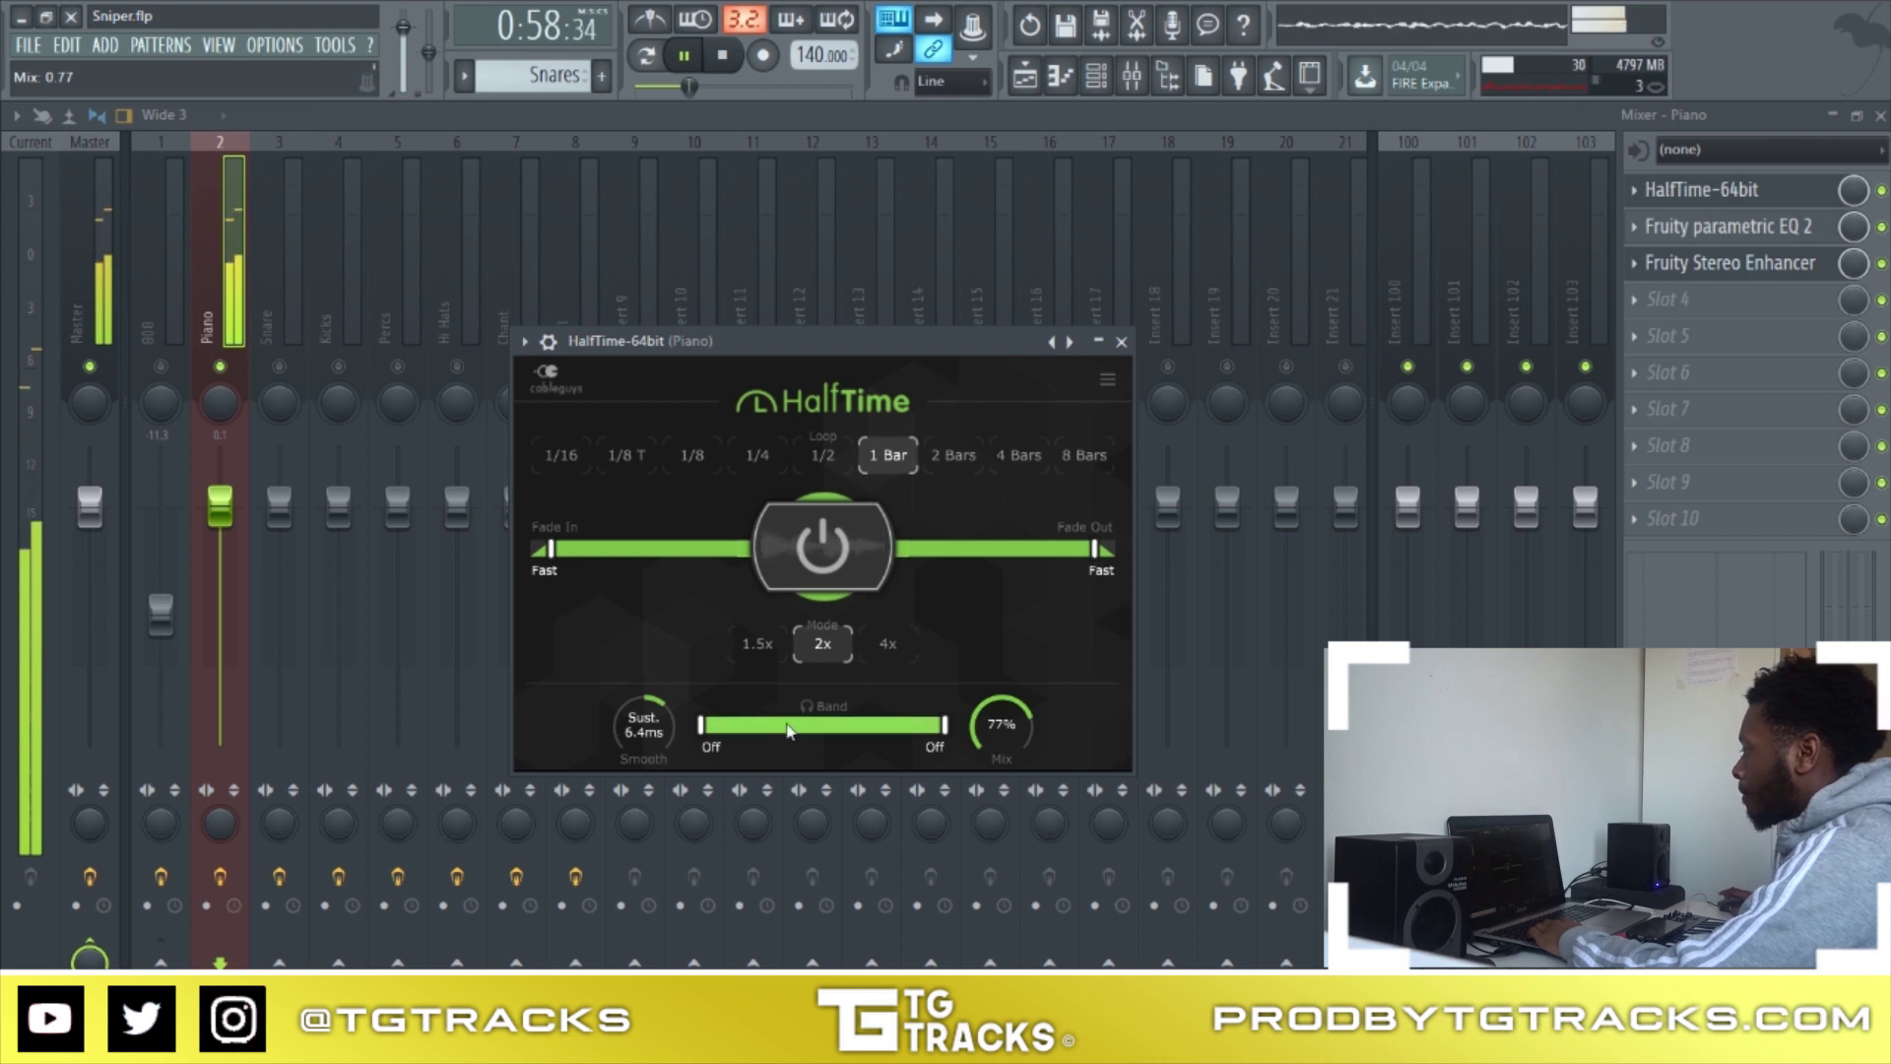
scroll(1005, 724, "up", 2)
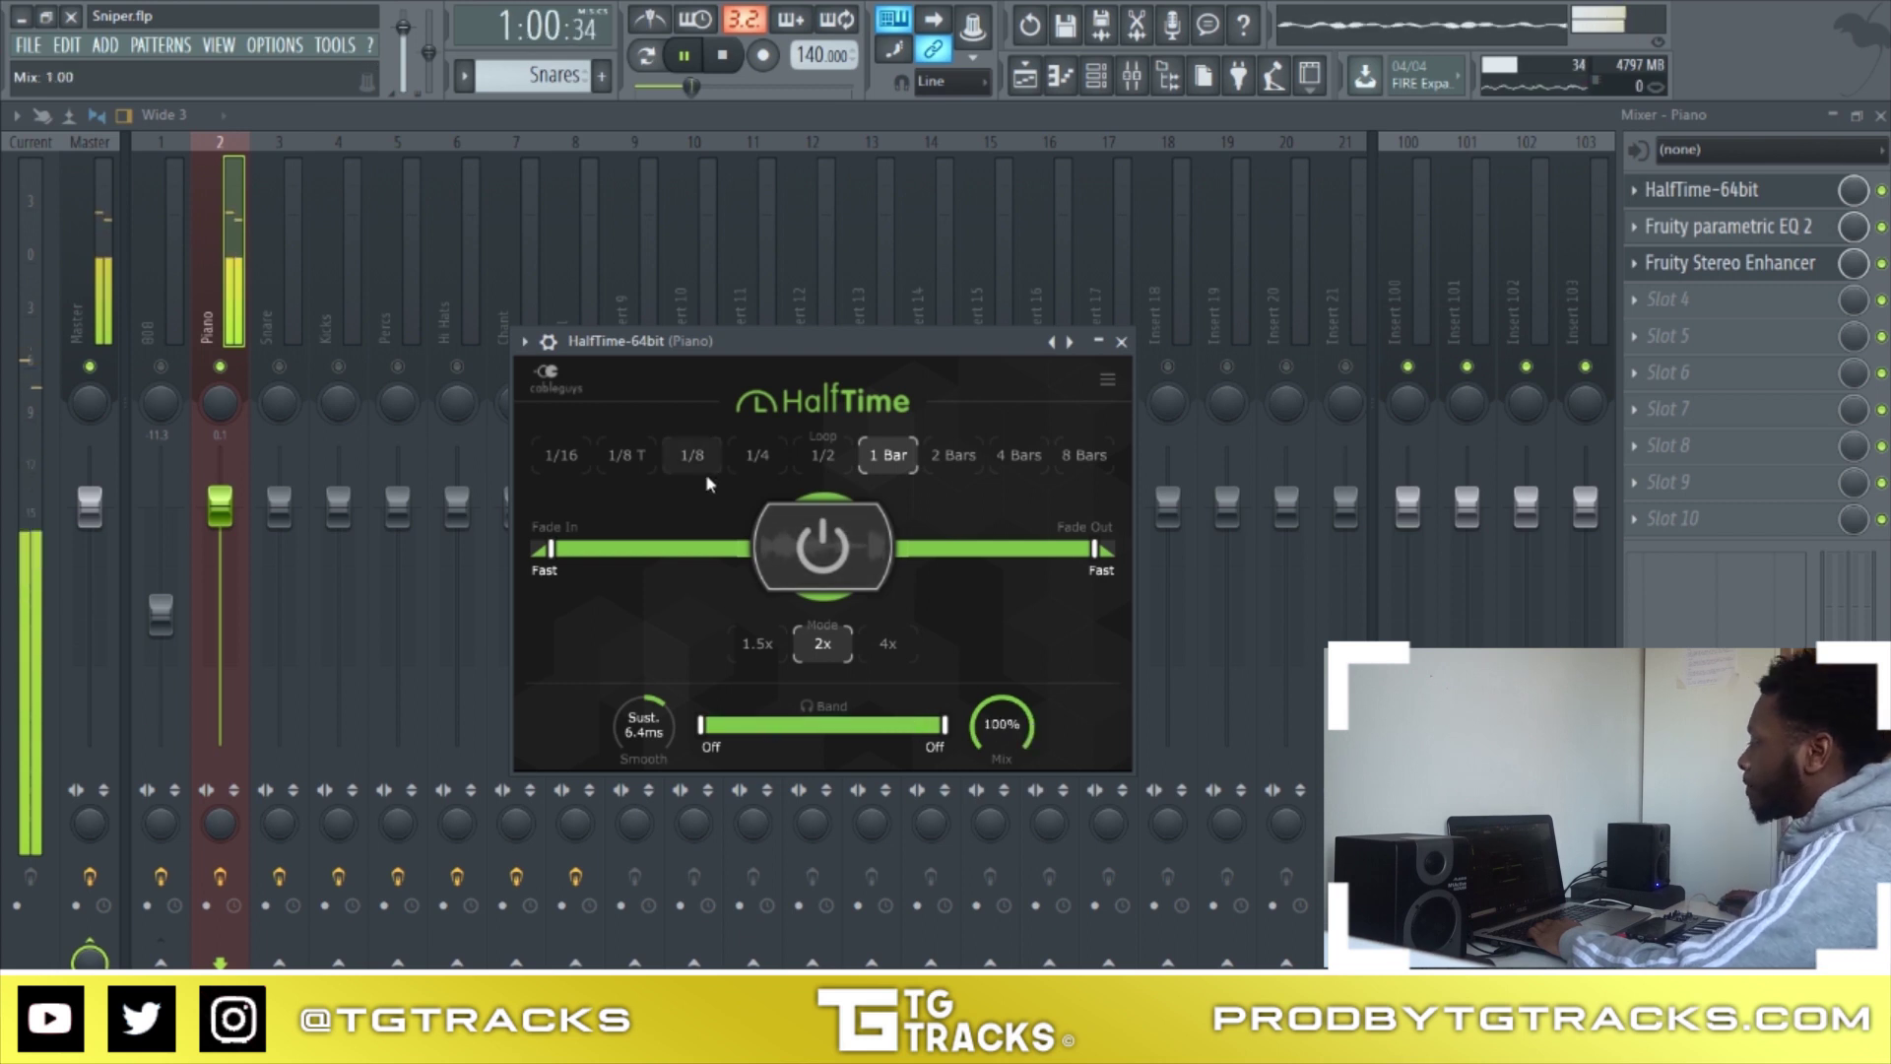
key("space")
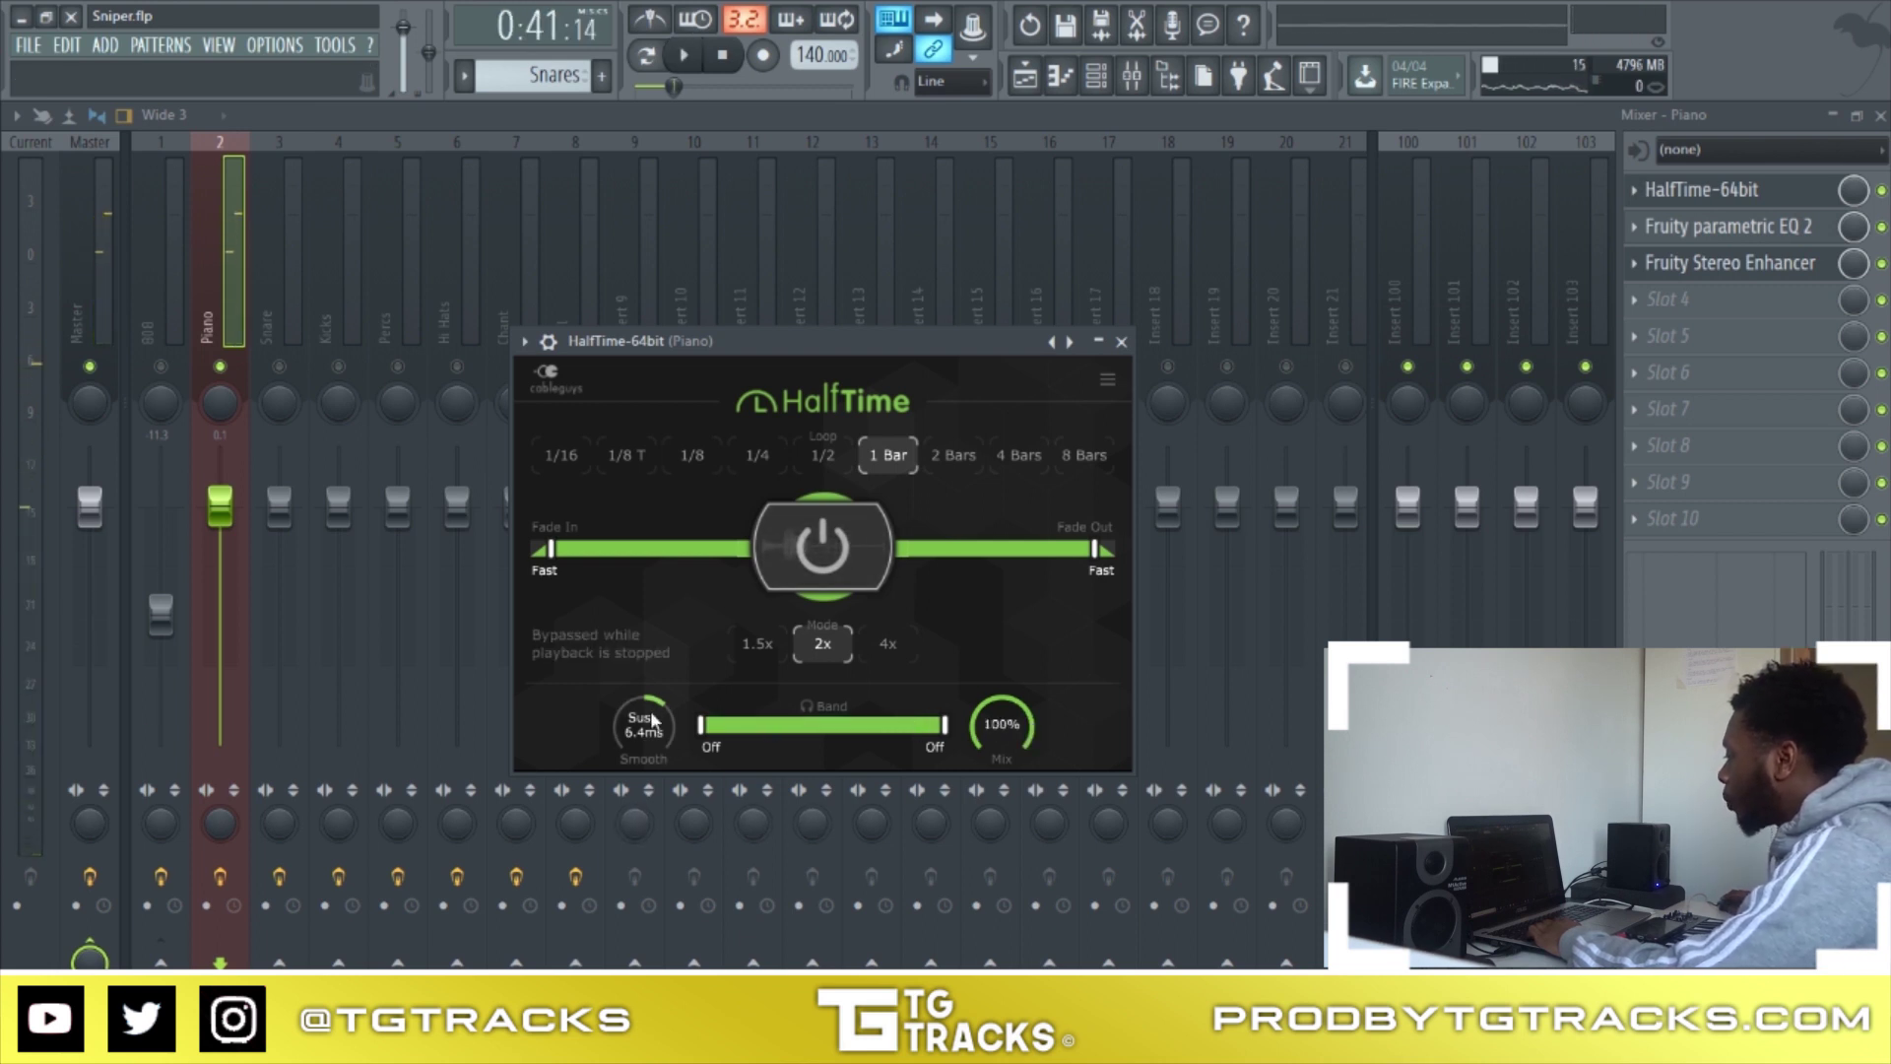
Audition HalfTime's Smooth setting up to Swell 500ms, bring it back to about Sust. 15ms, and close the plugin
scroll(644, 731, "down", 3)
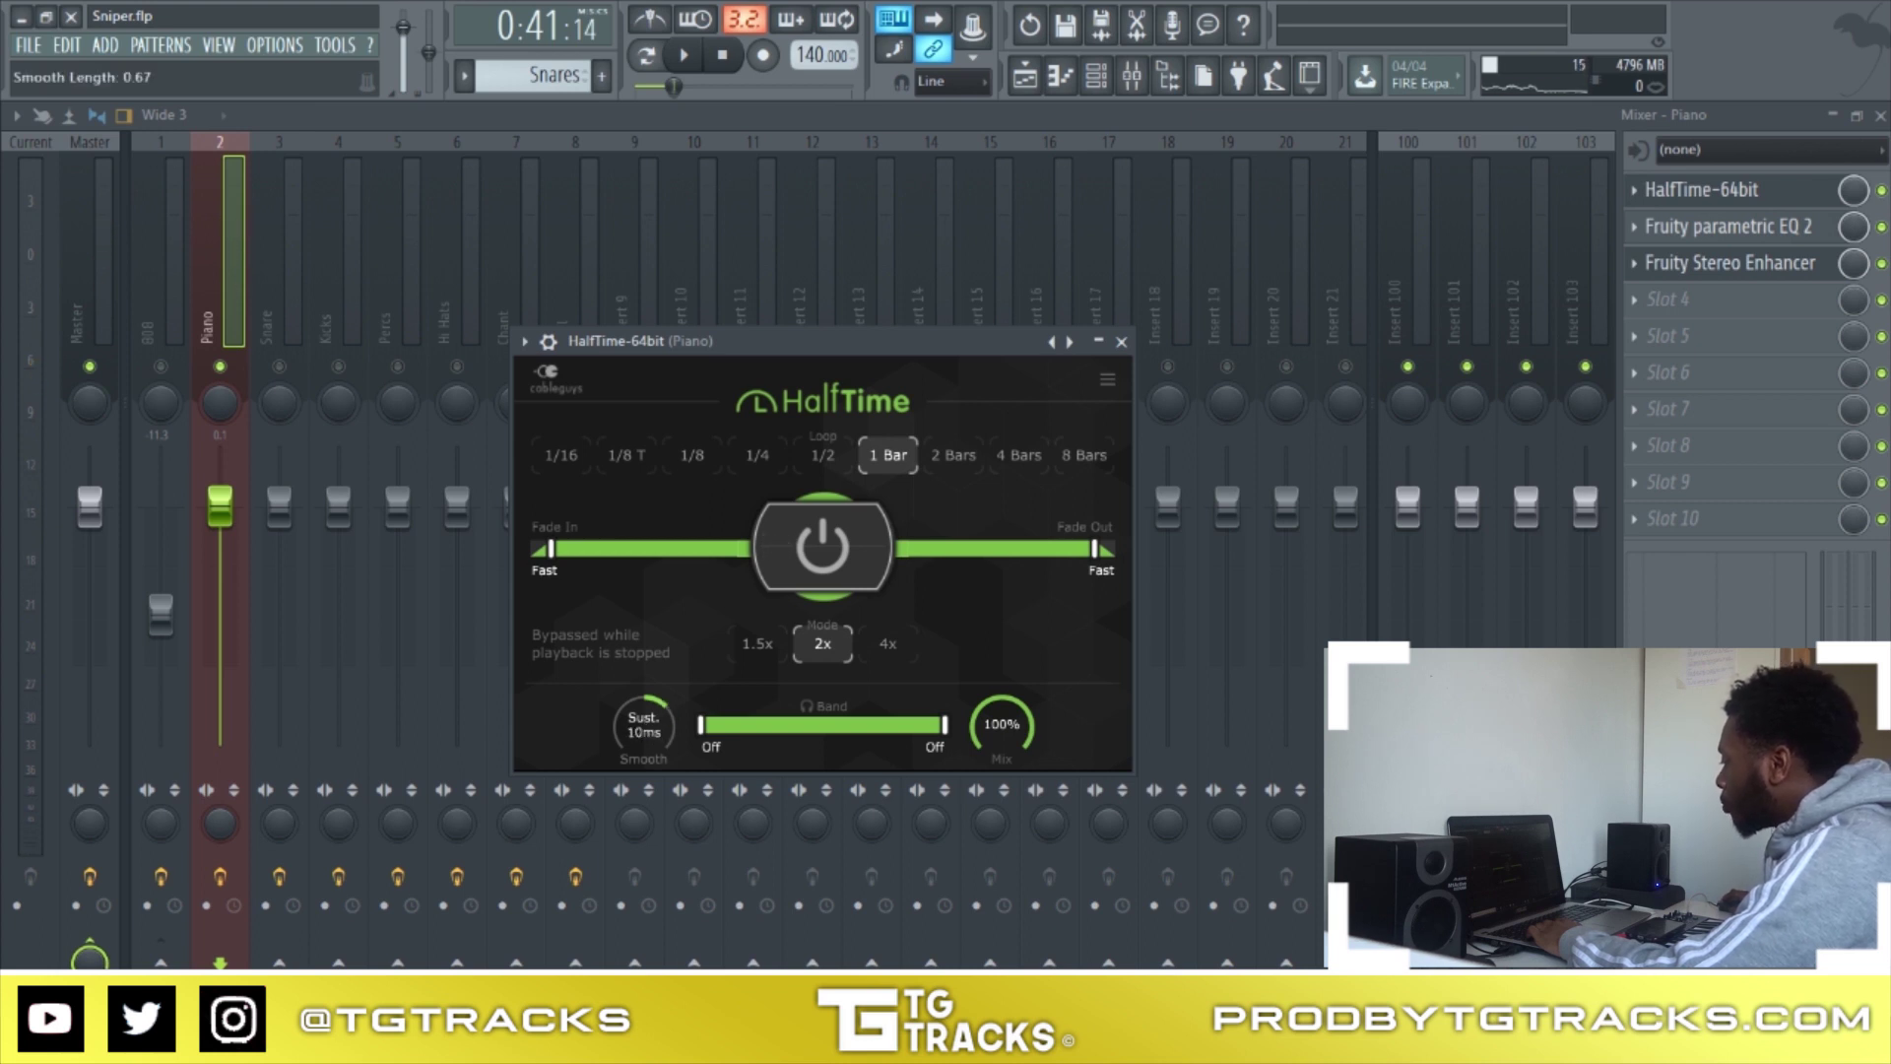
key("space")
scroll(645, 729, "up", 3)
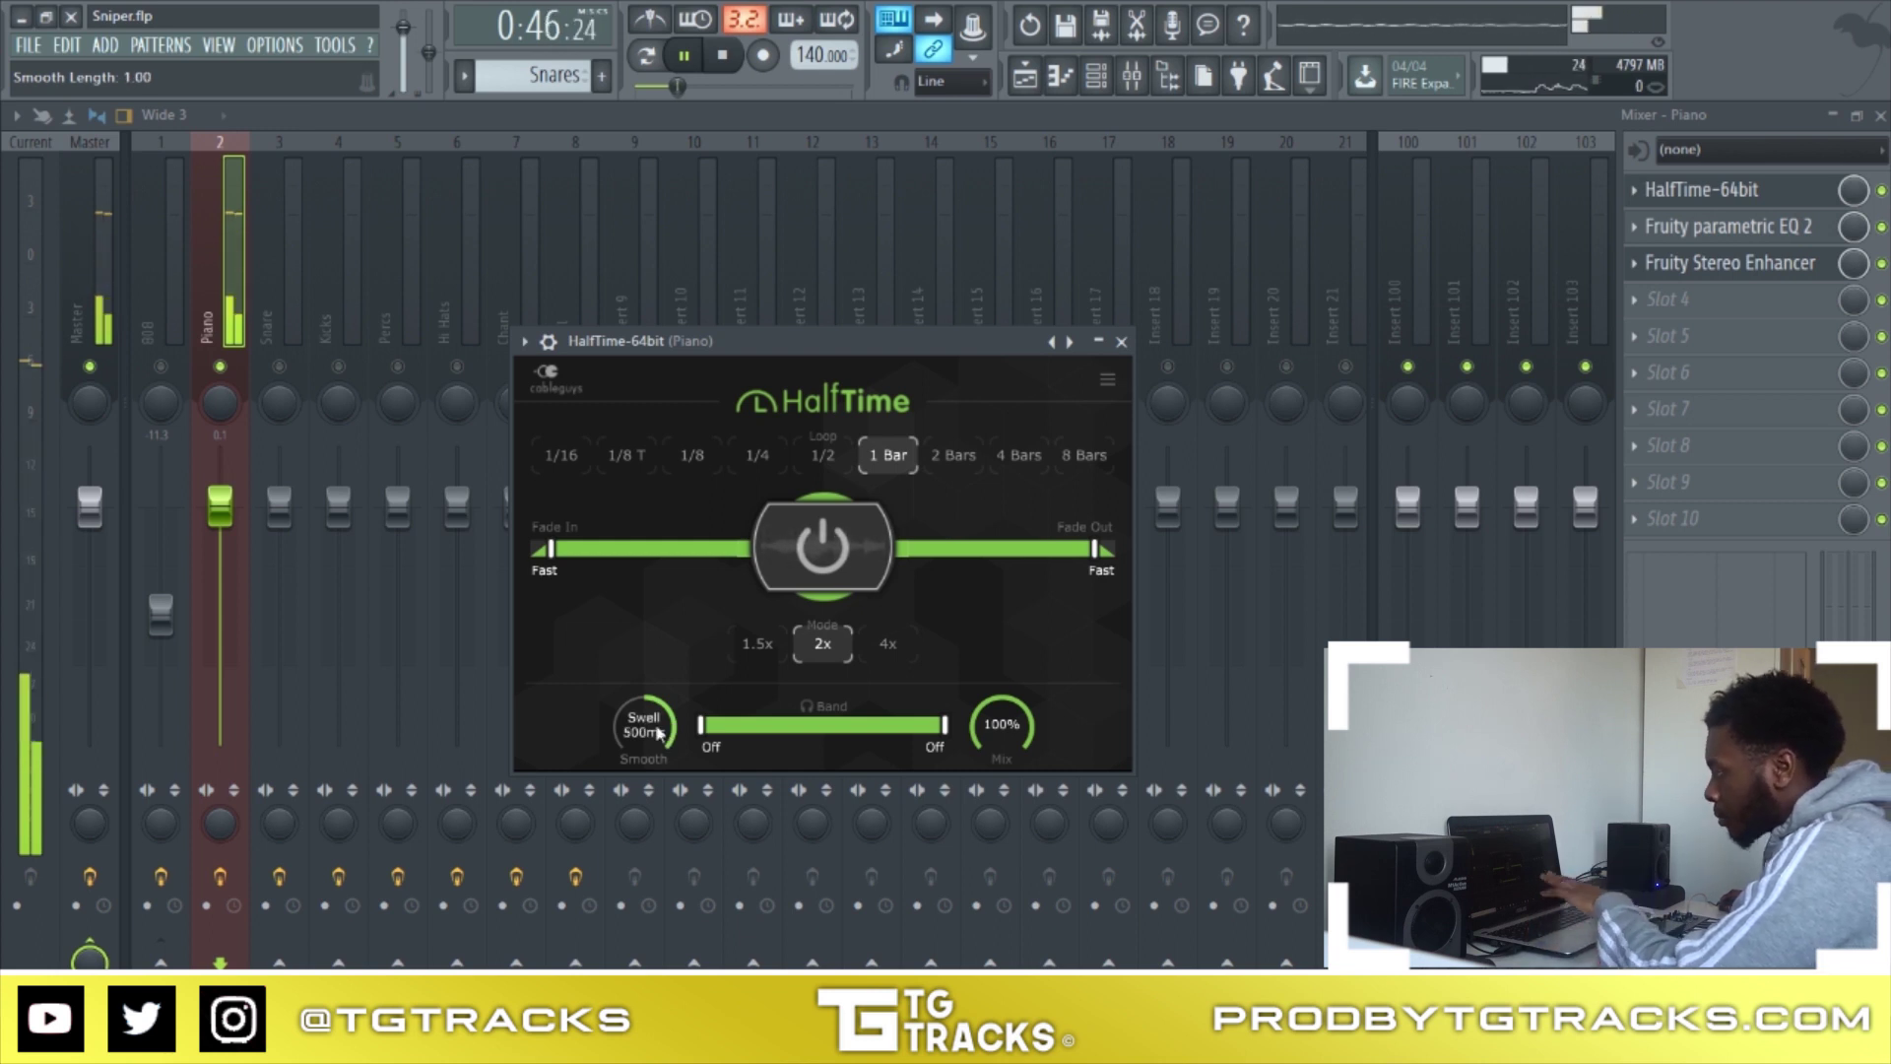
scroll(636, 736, "down", 5)
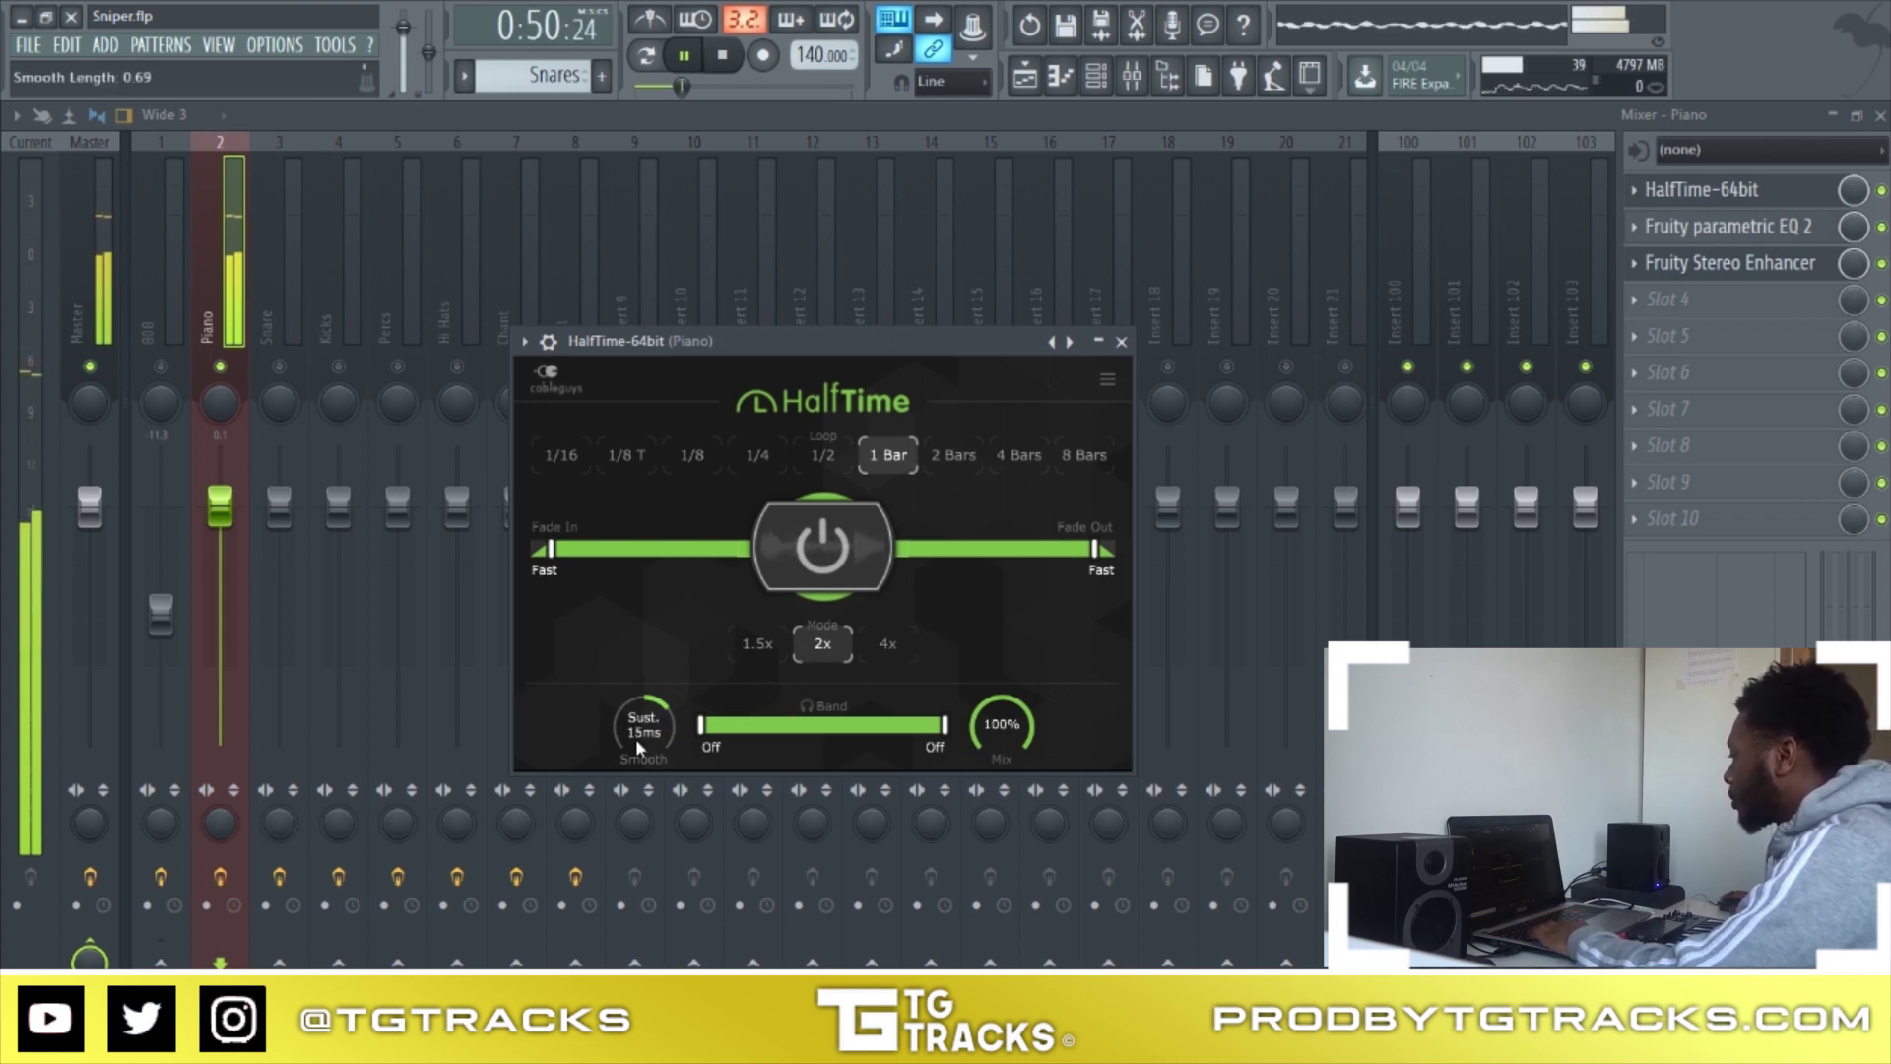
key("space")
left_click(1121, 341)
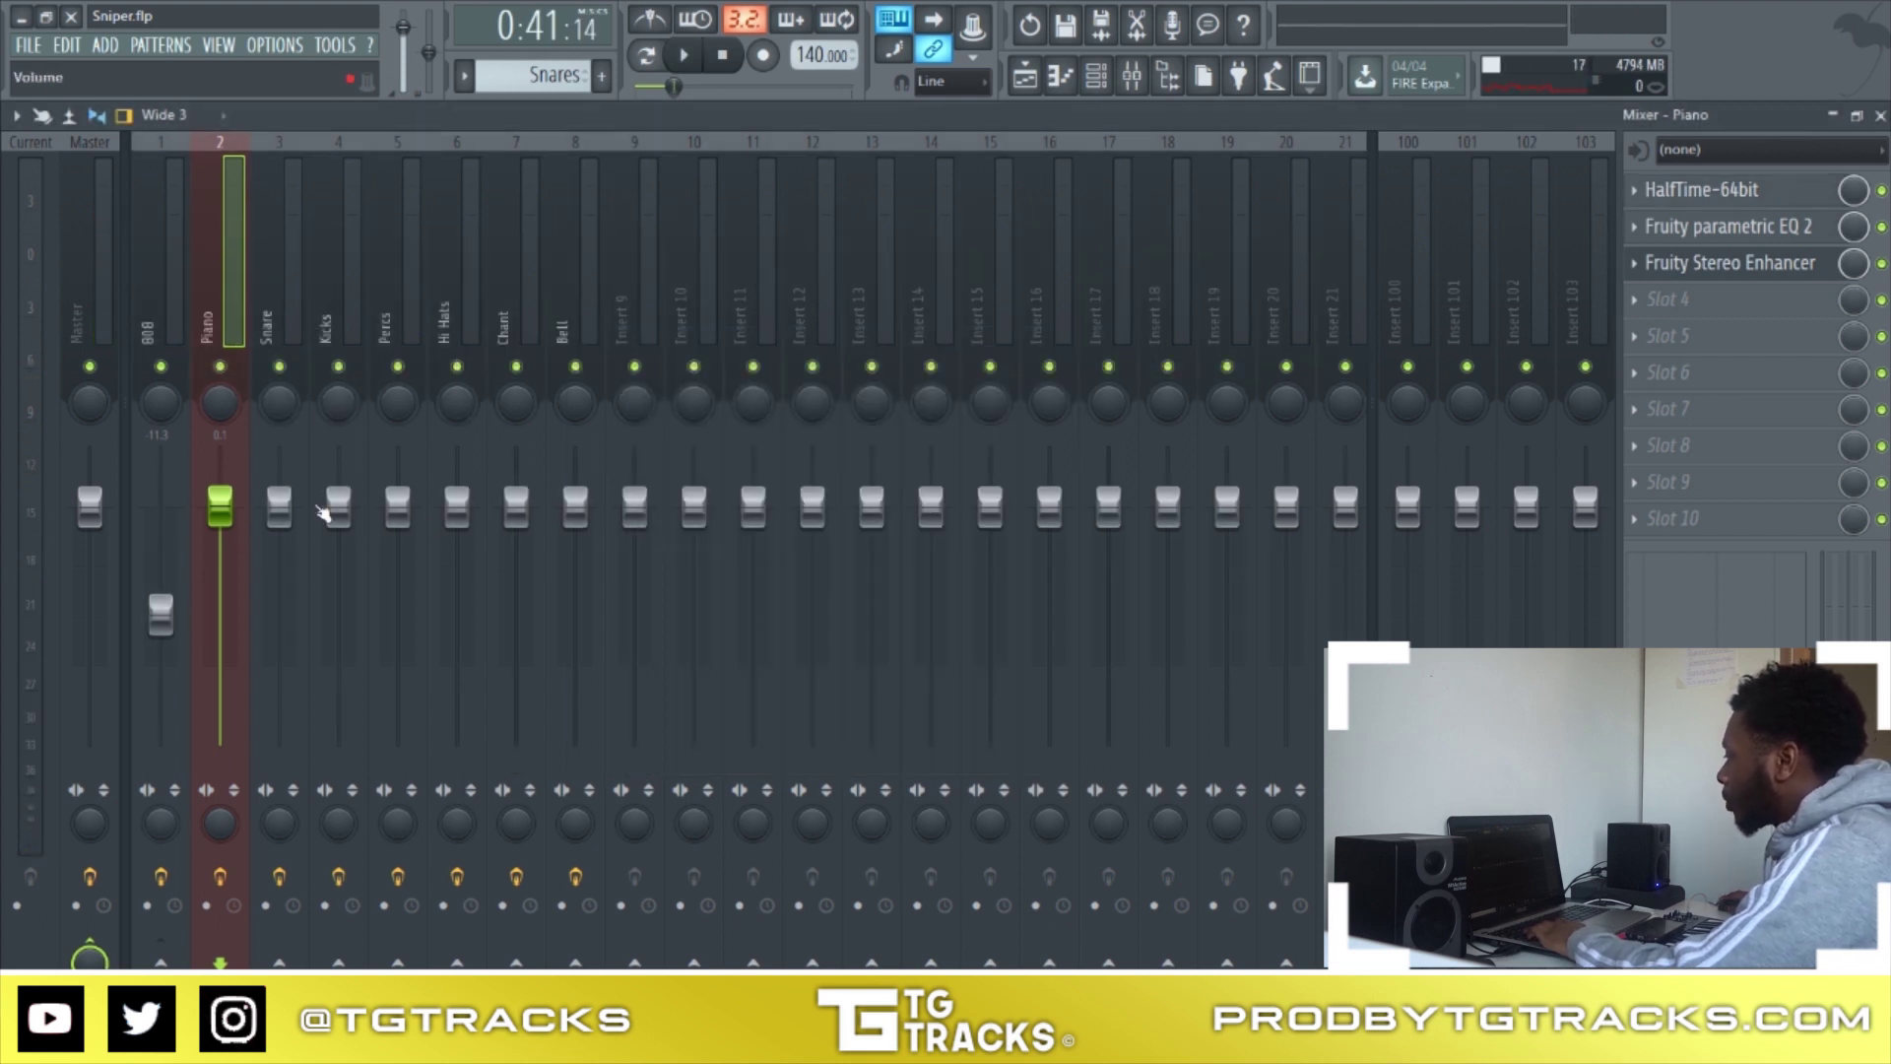
Open the Hi Hats pattern from the playlist in the piano roll, look over its notes, and return to the mixer
left_click(1103, 73)
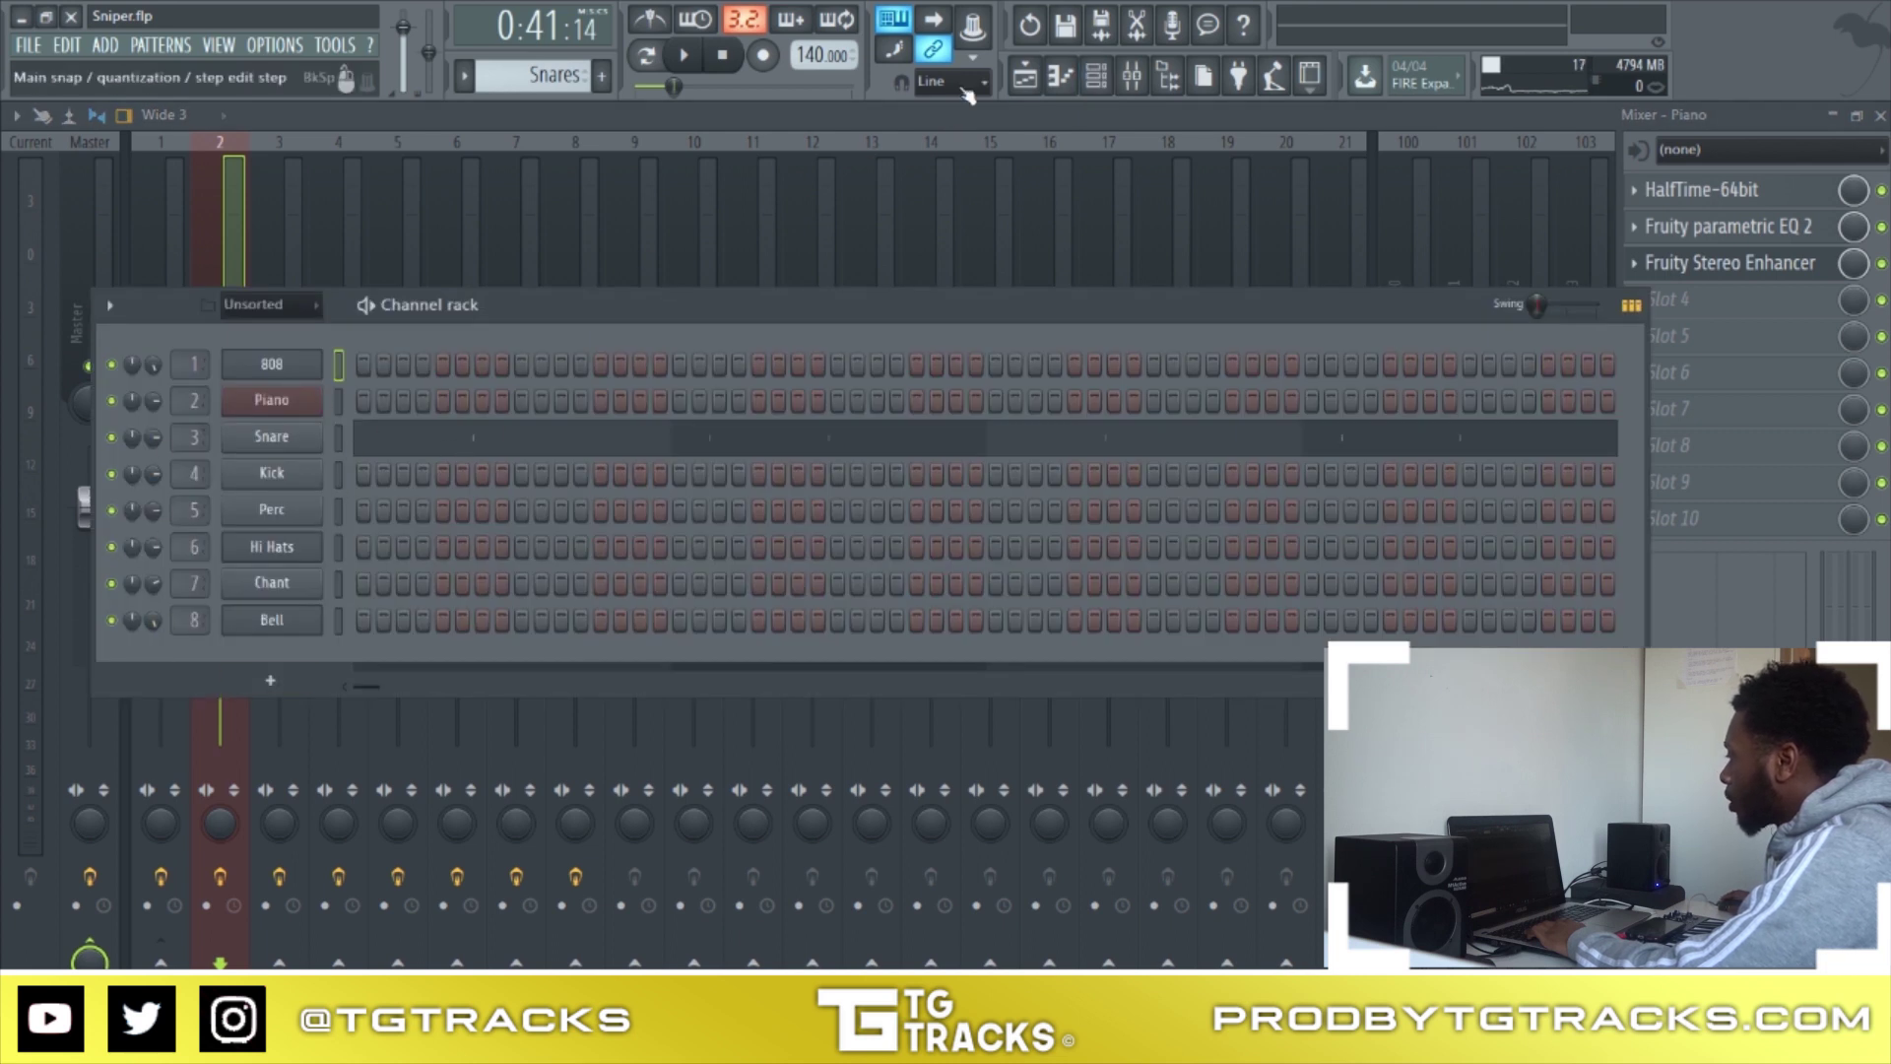
left_click(1025, 76)
double_click(664, 665)
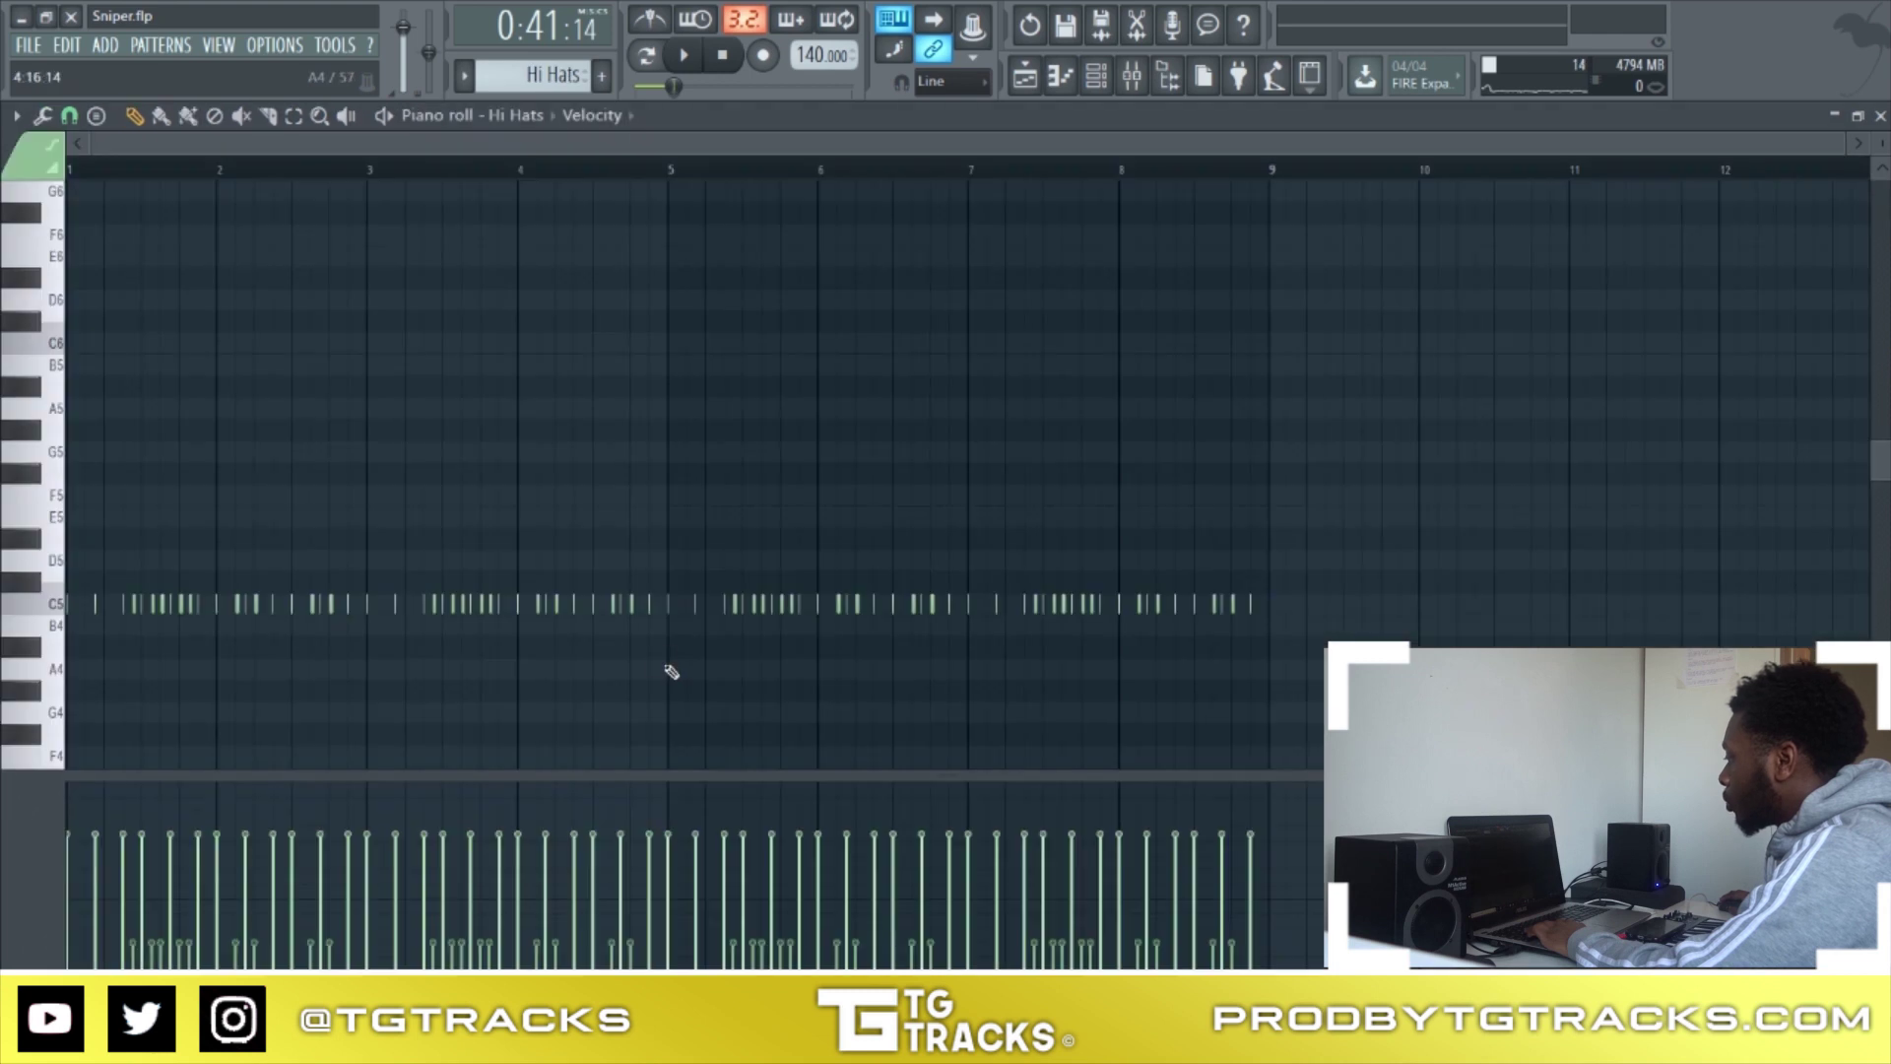
scroll(472, 711, "down", 2)
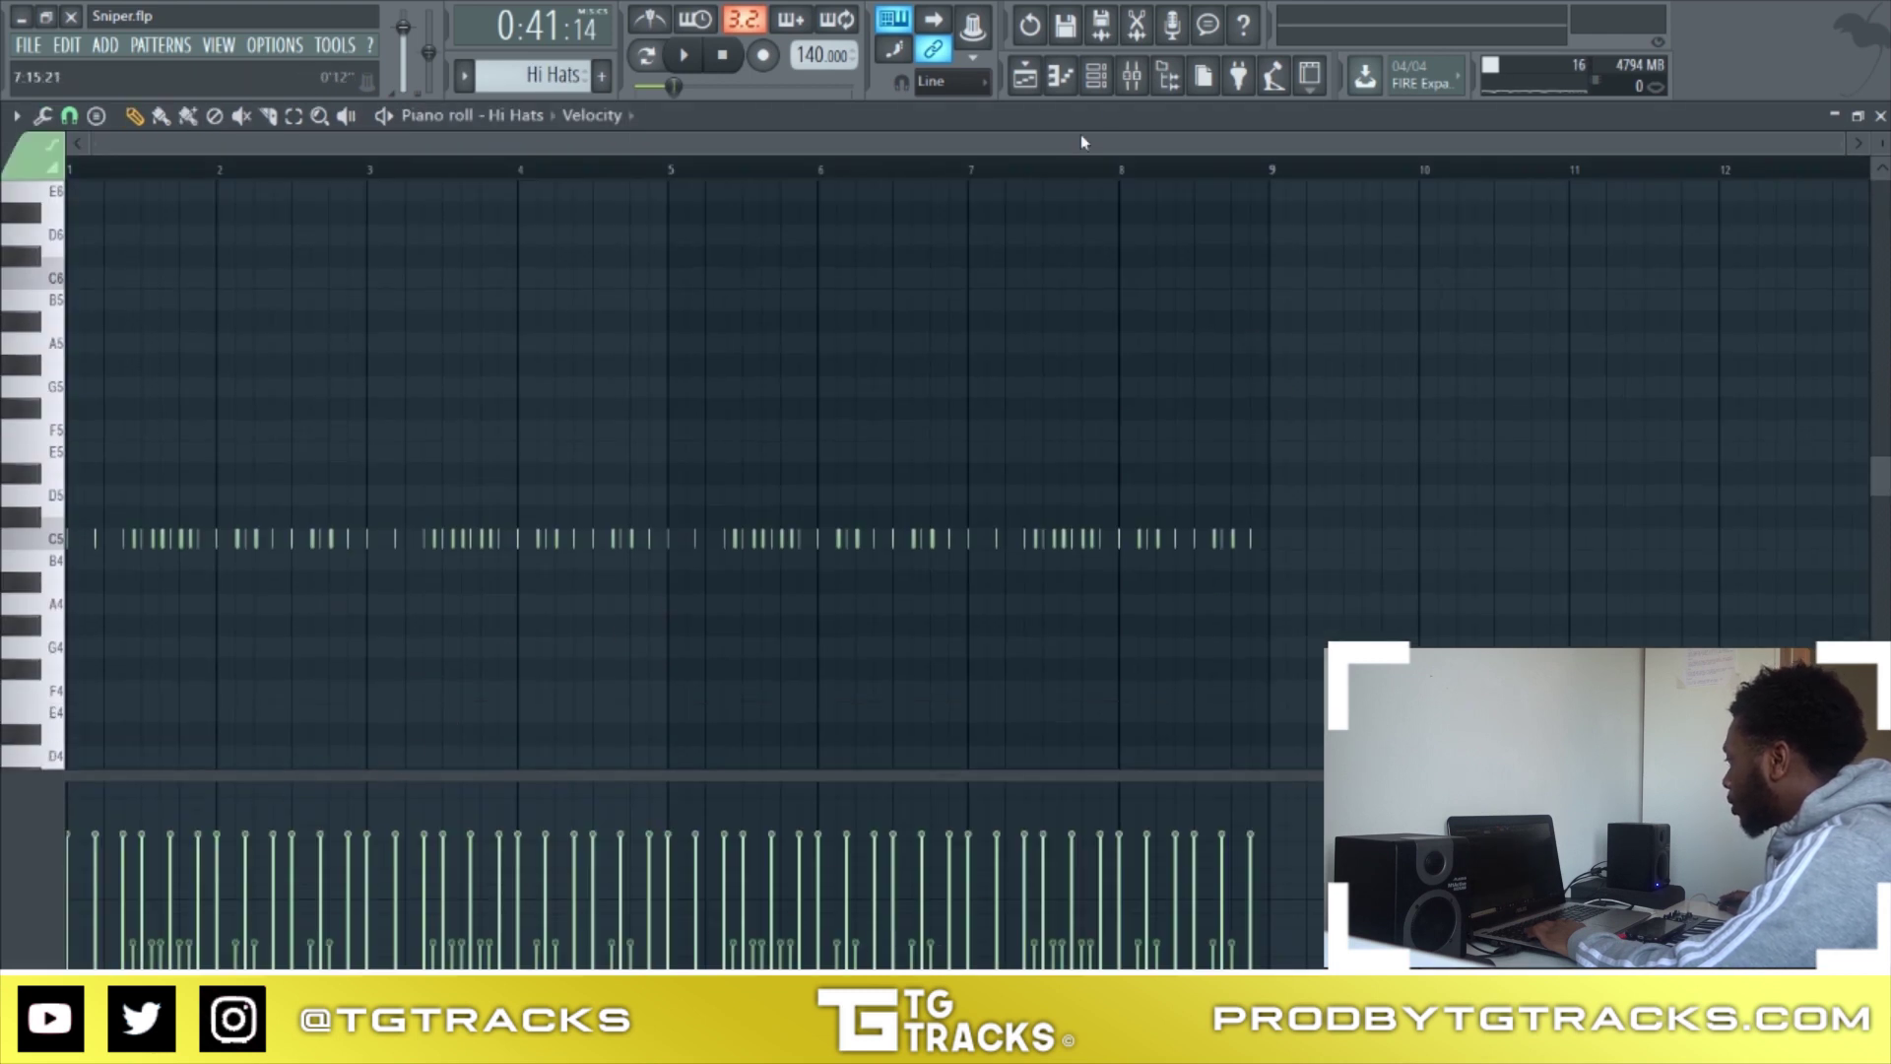
left_click(1131, 82)
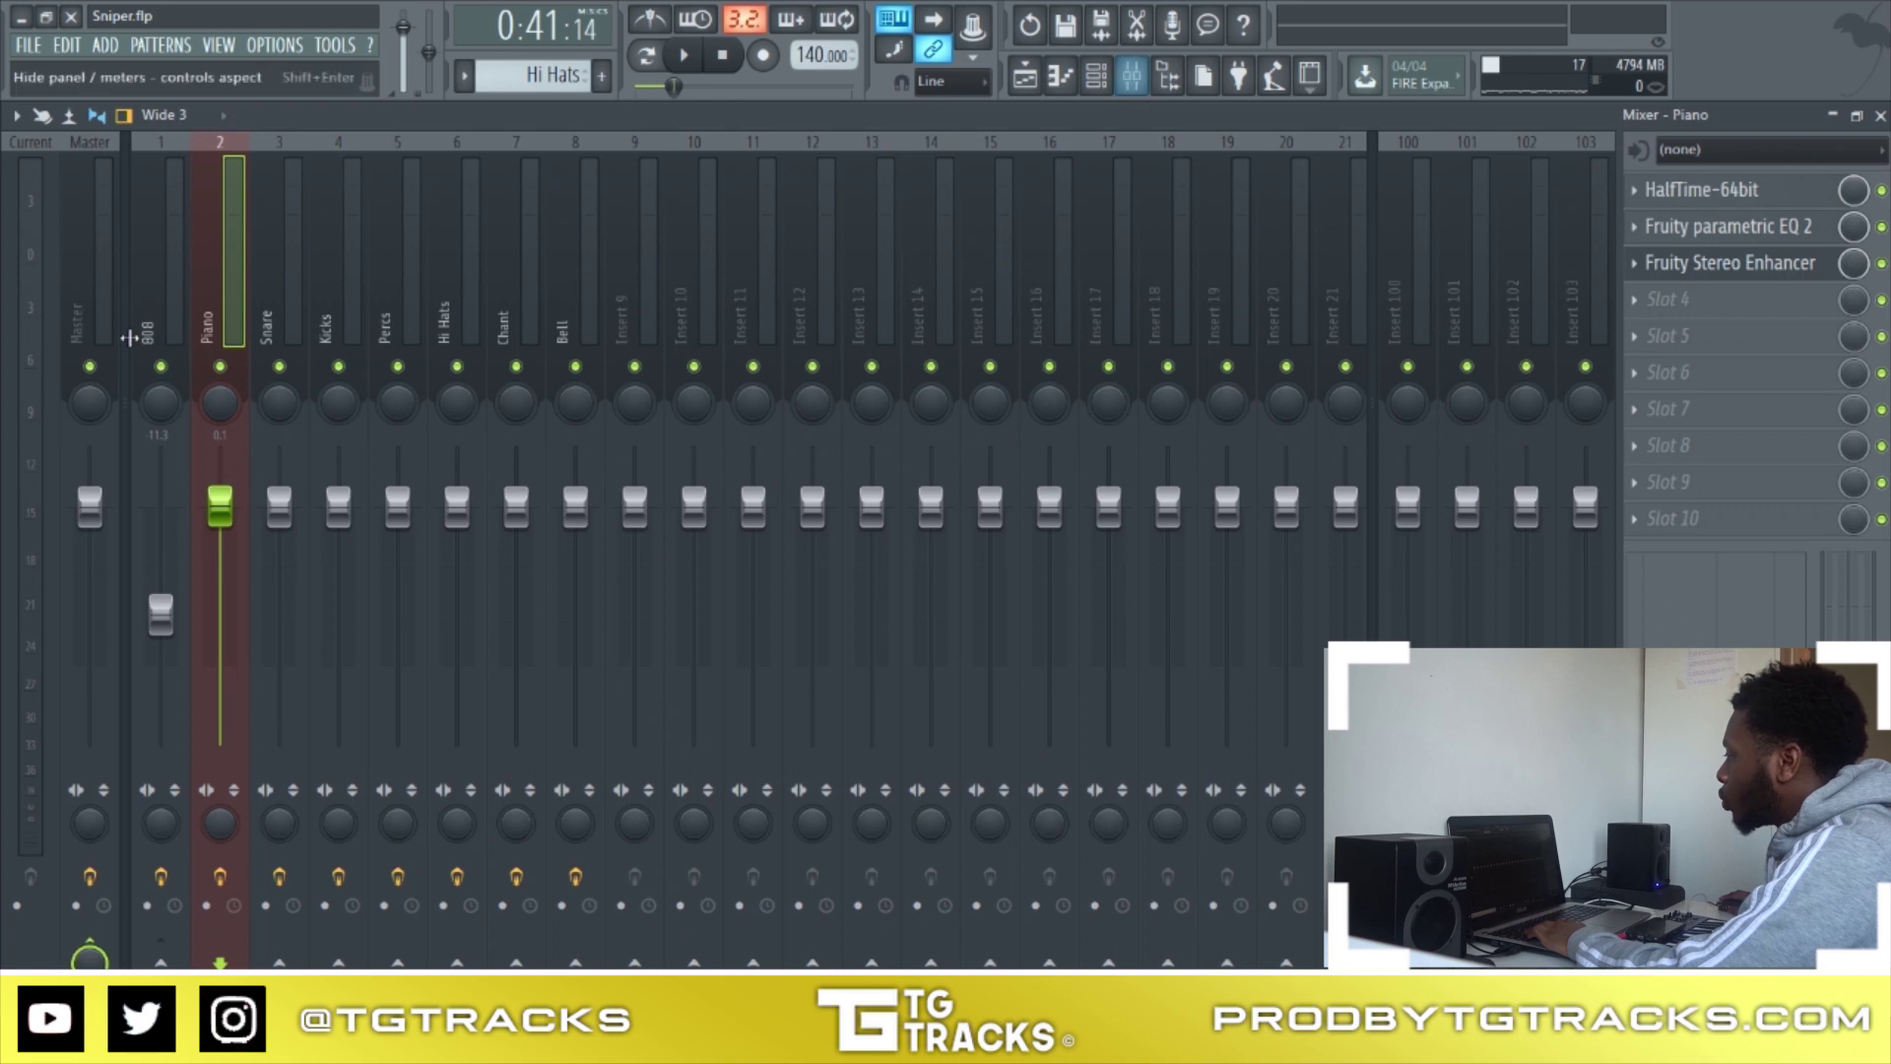
Compare the channel rack's channels with the mixer tracks and review the effects on the Snare, Kicks and Master tracks
left_click(1098, 81)
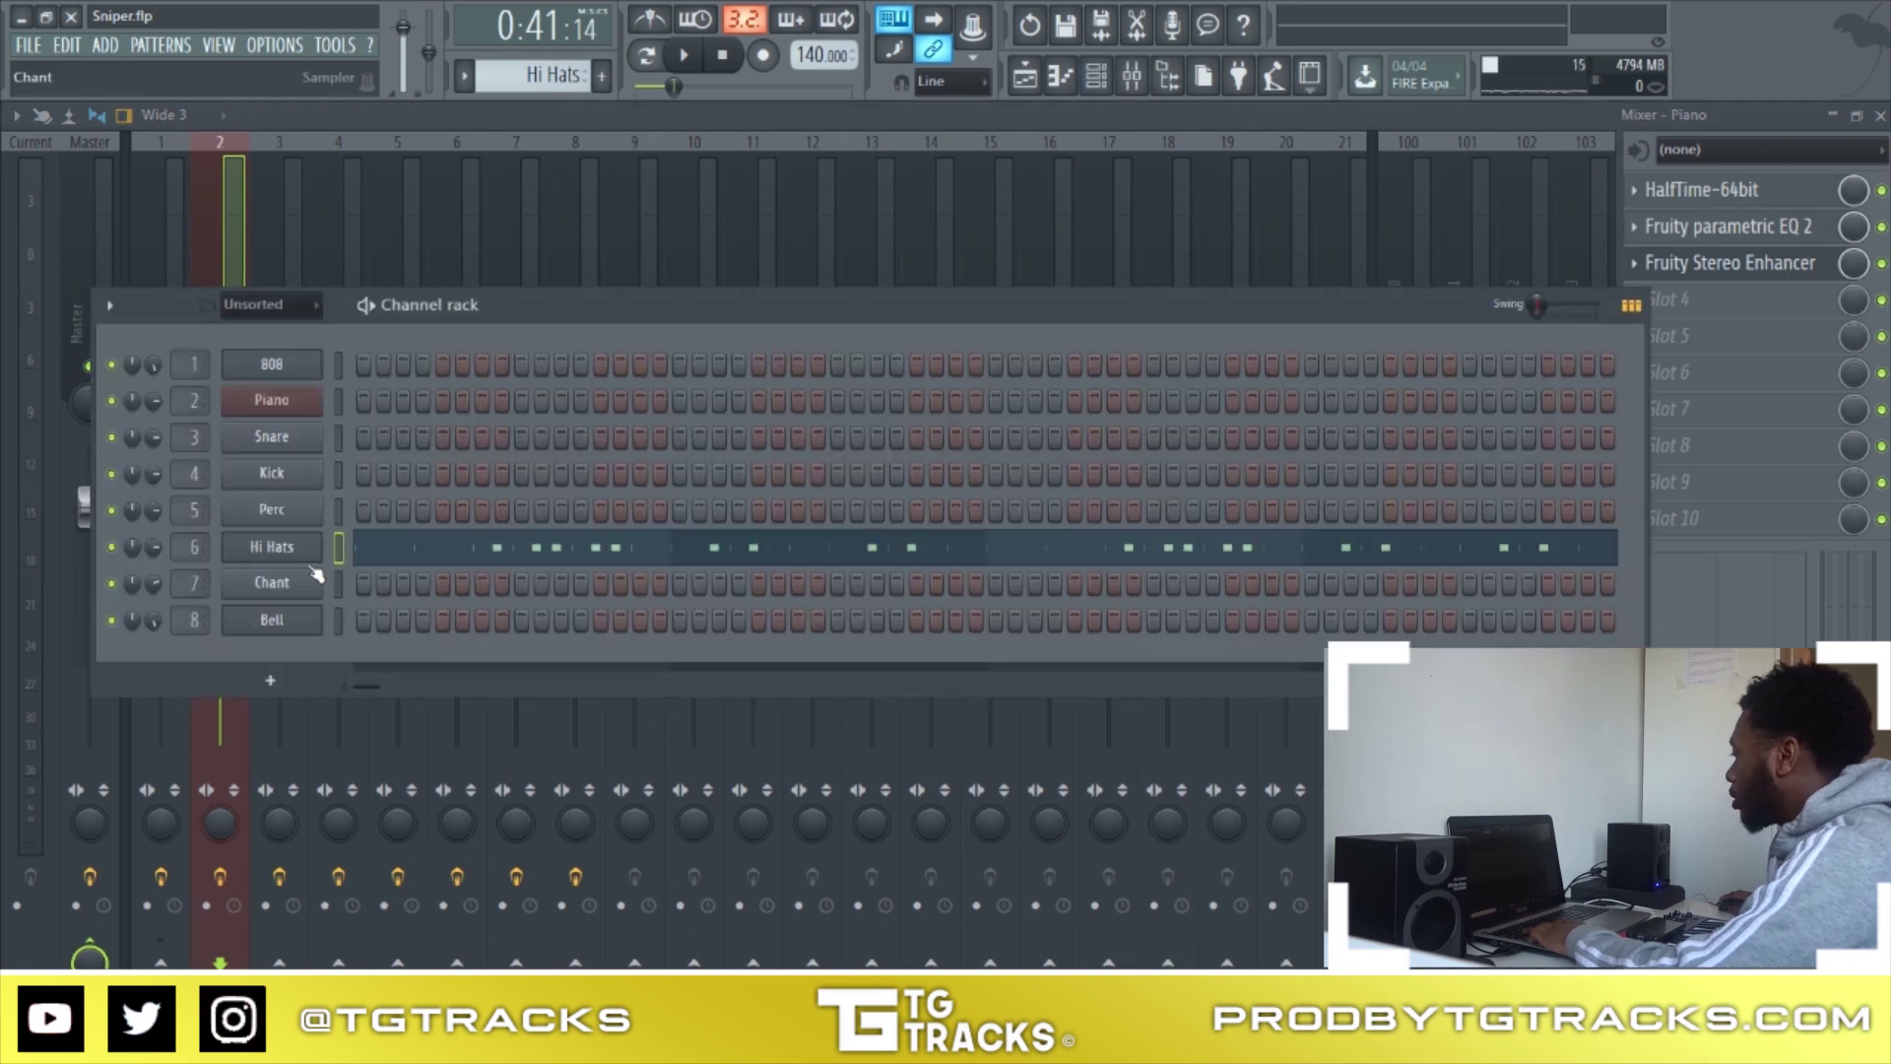
key("F6")
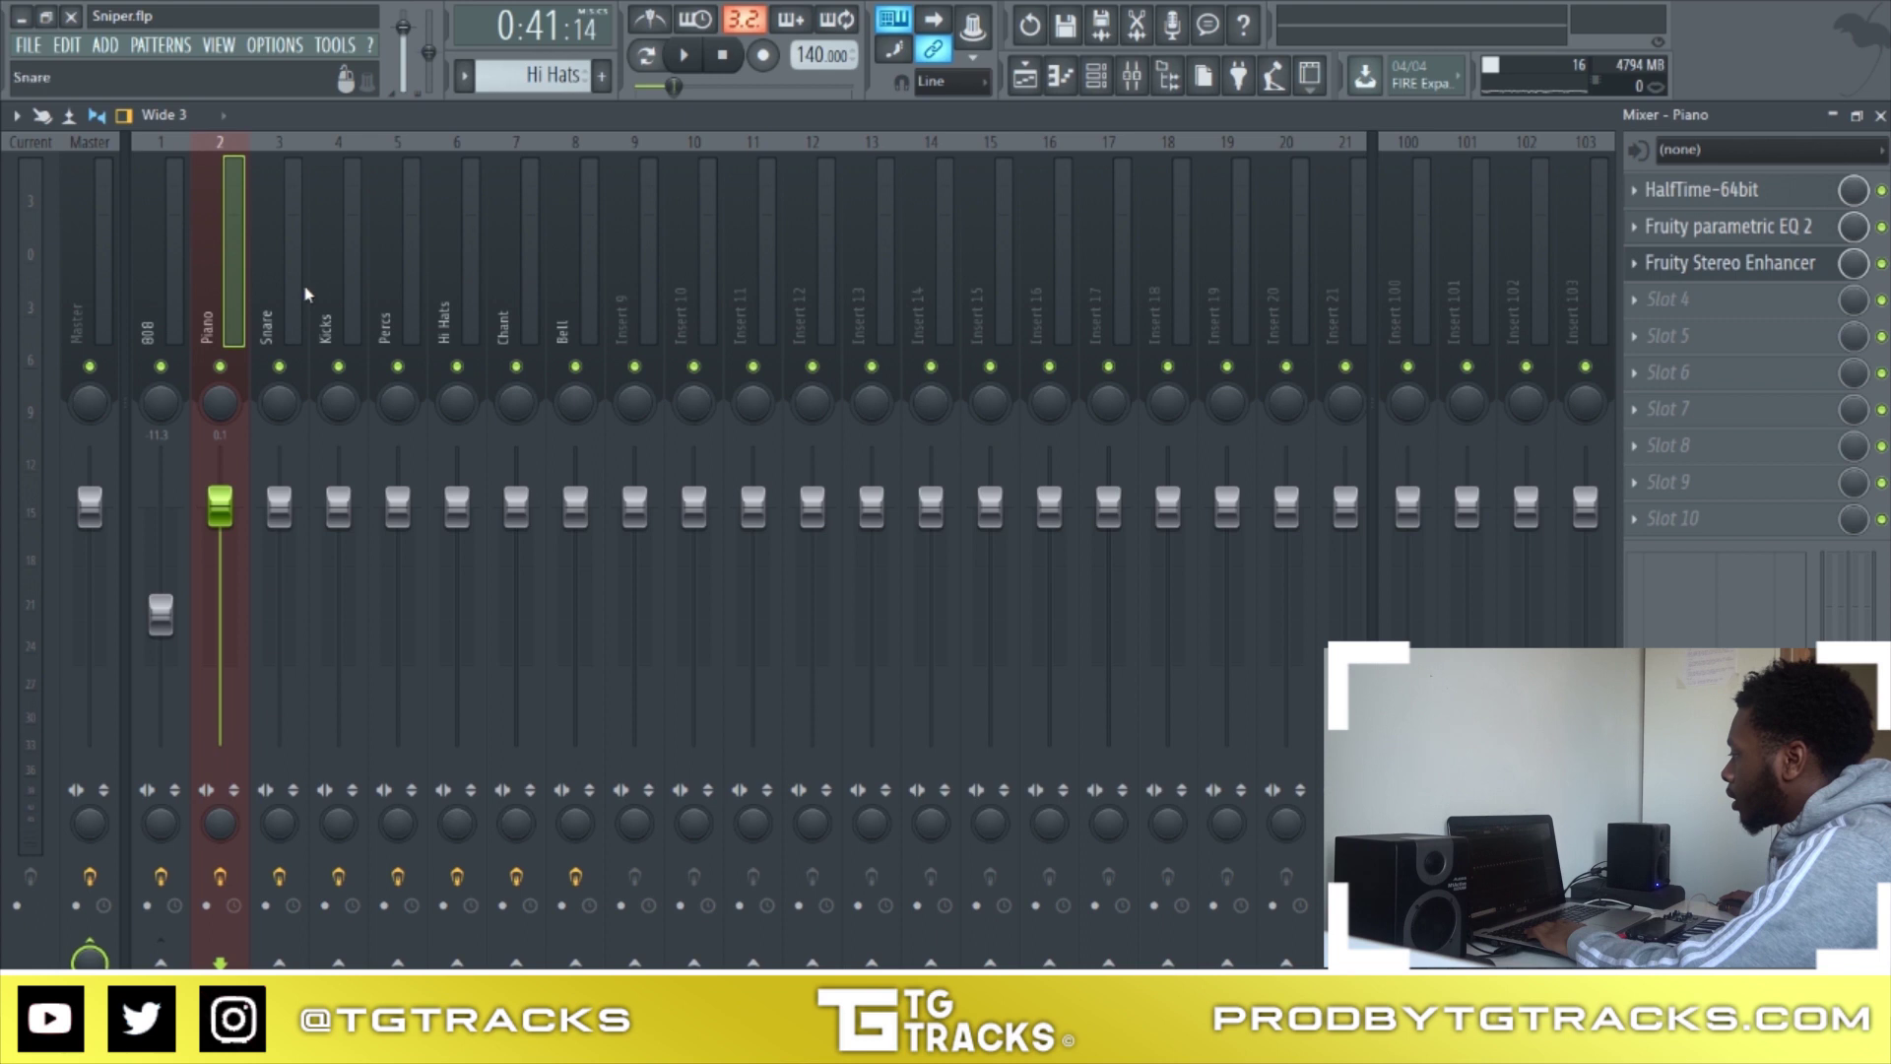
left_click(1098, 79)
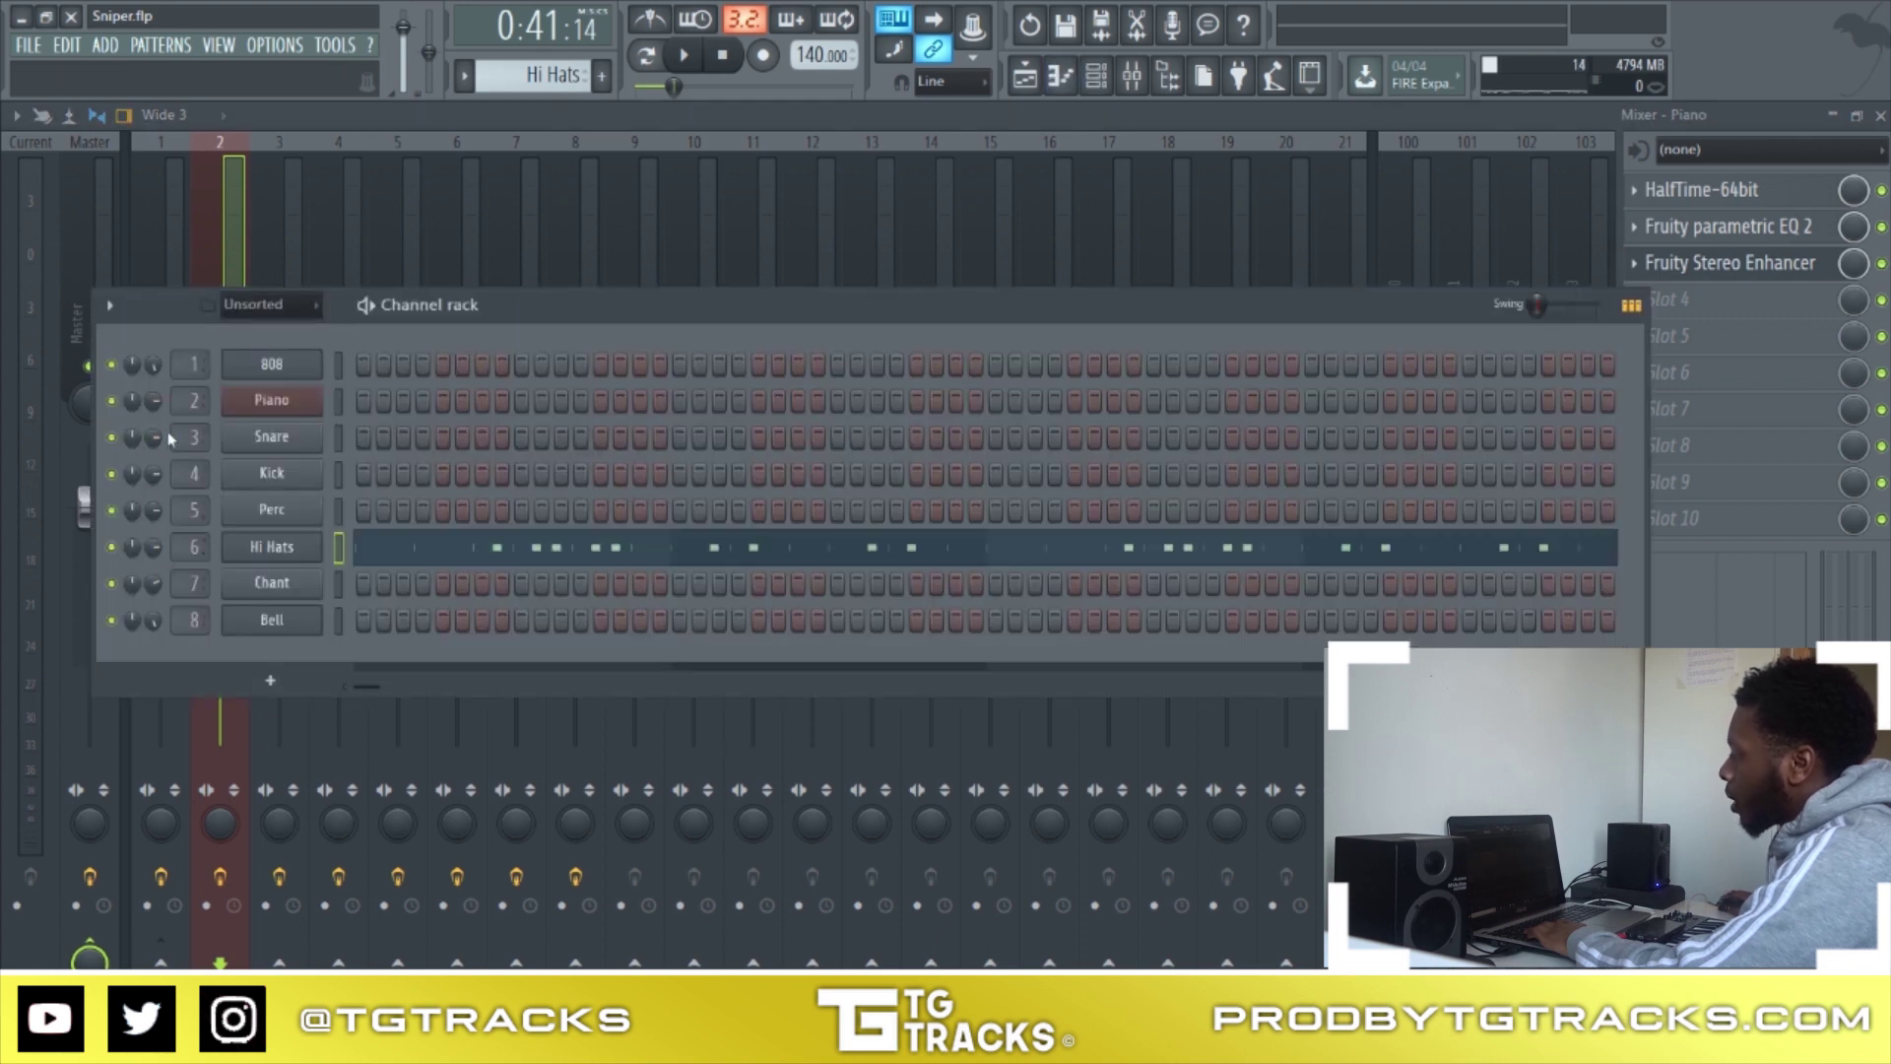
key("F6")
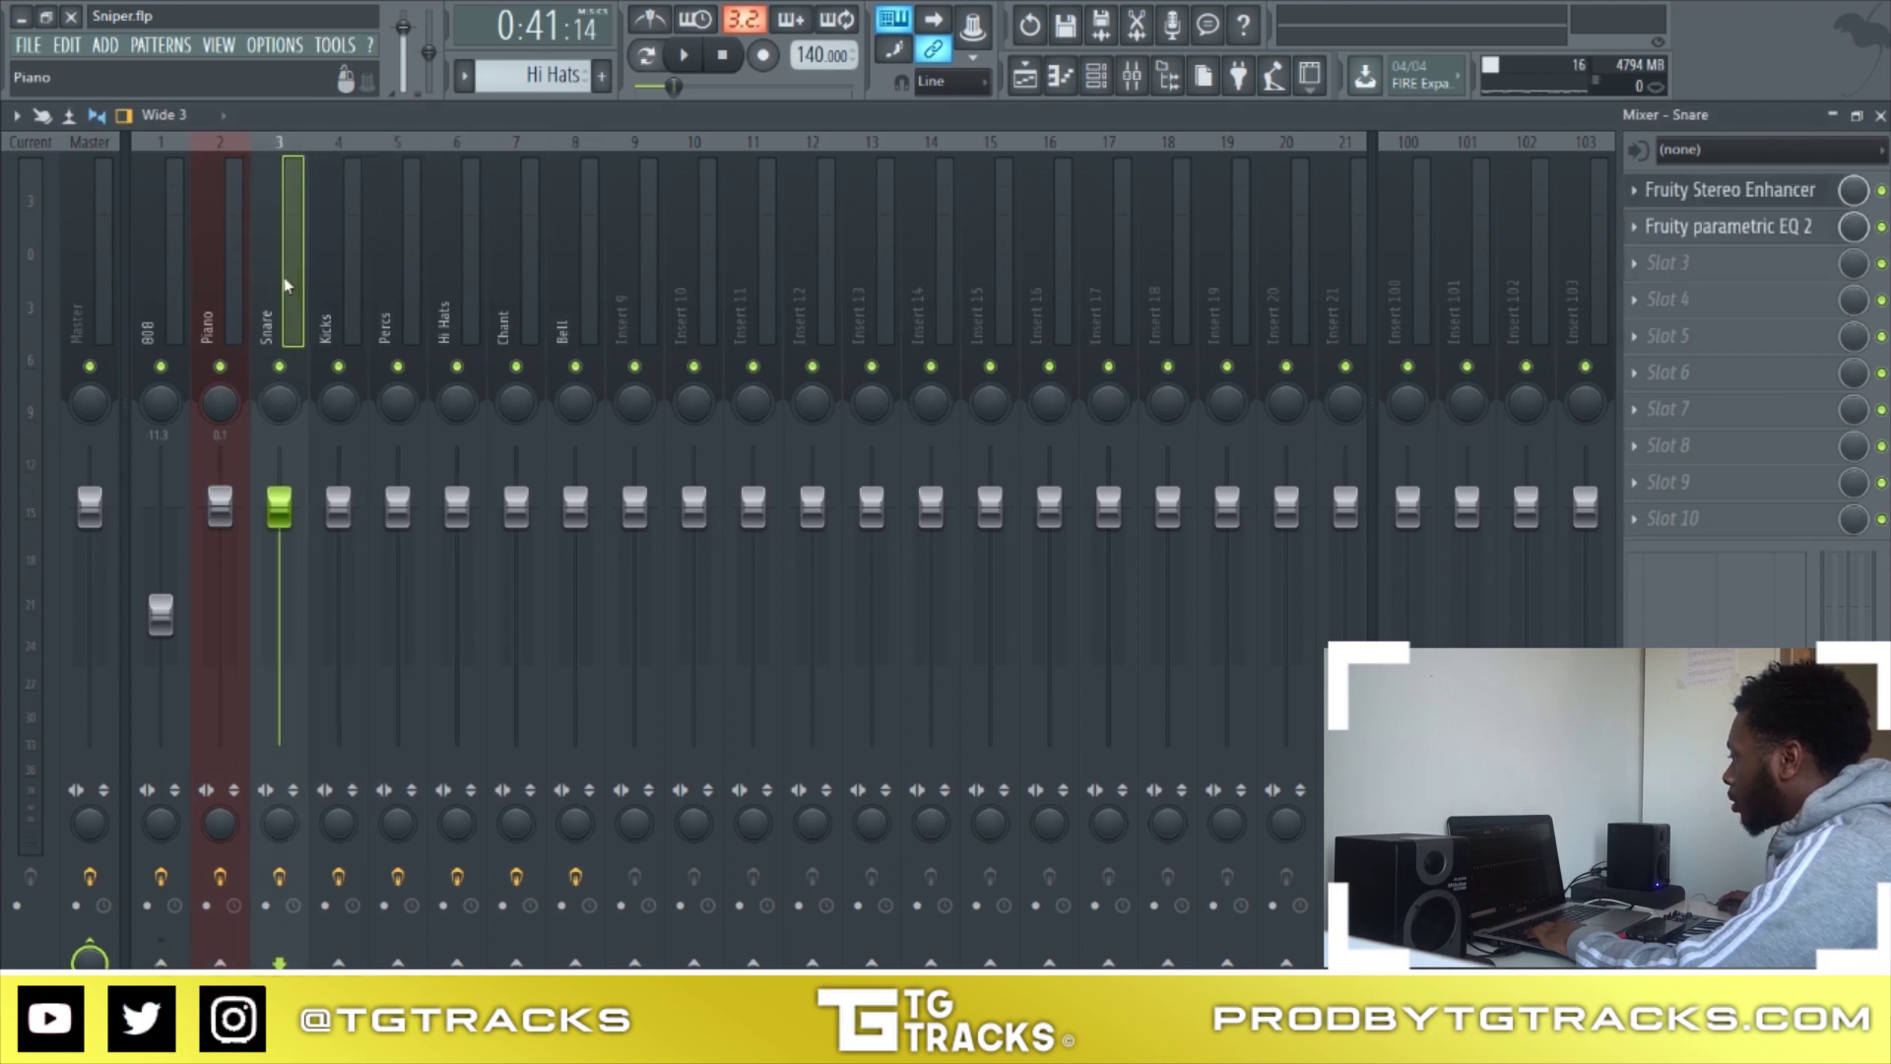
left_click(79, 281)
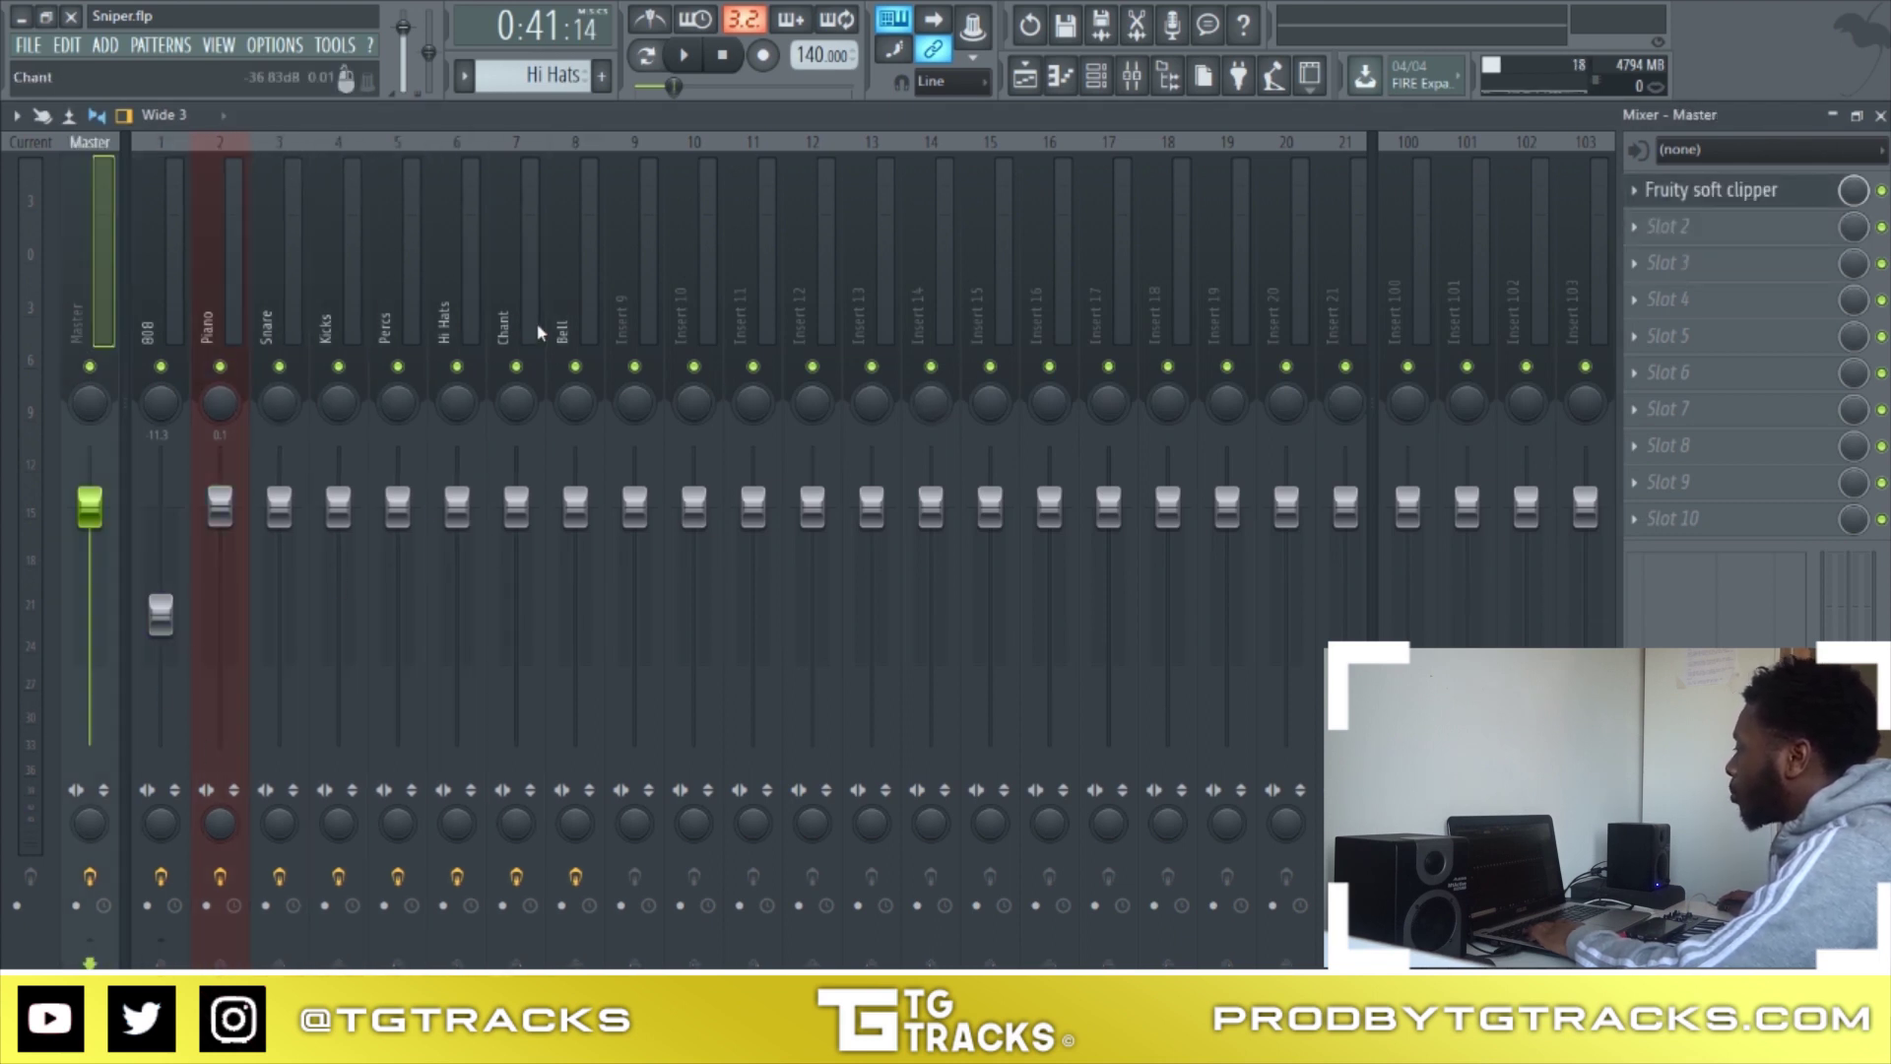
left_click(320, 311)
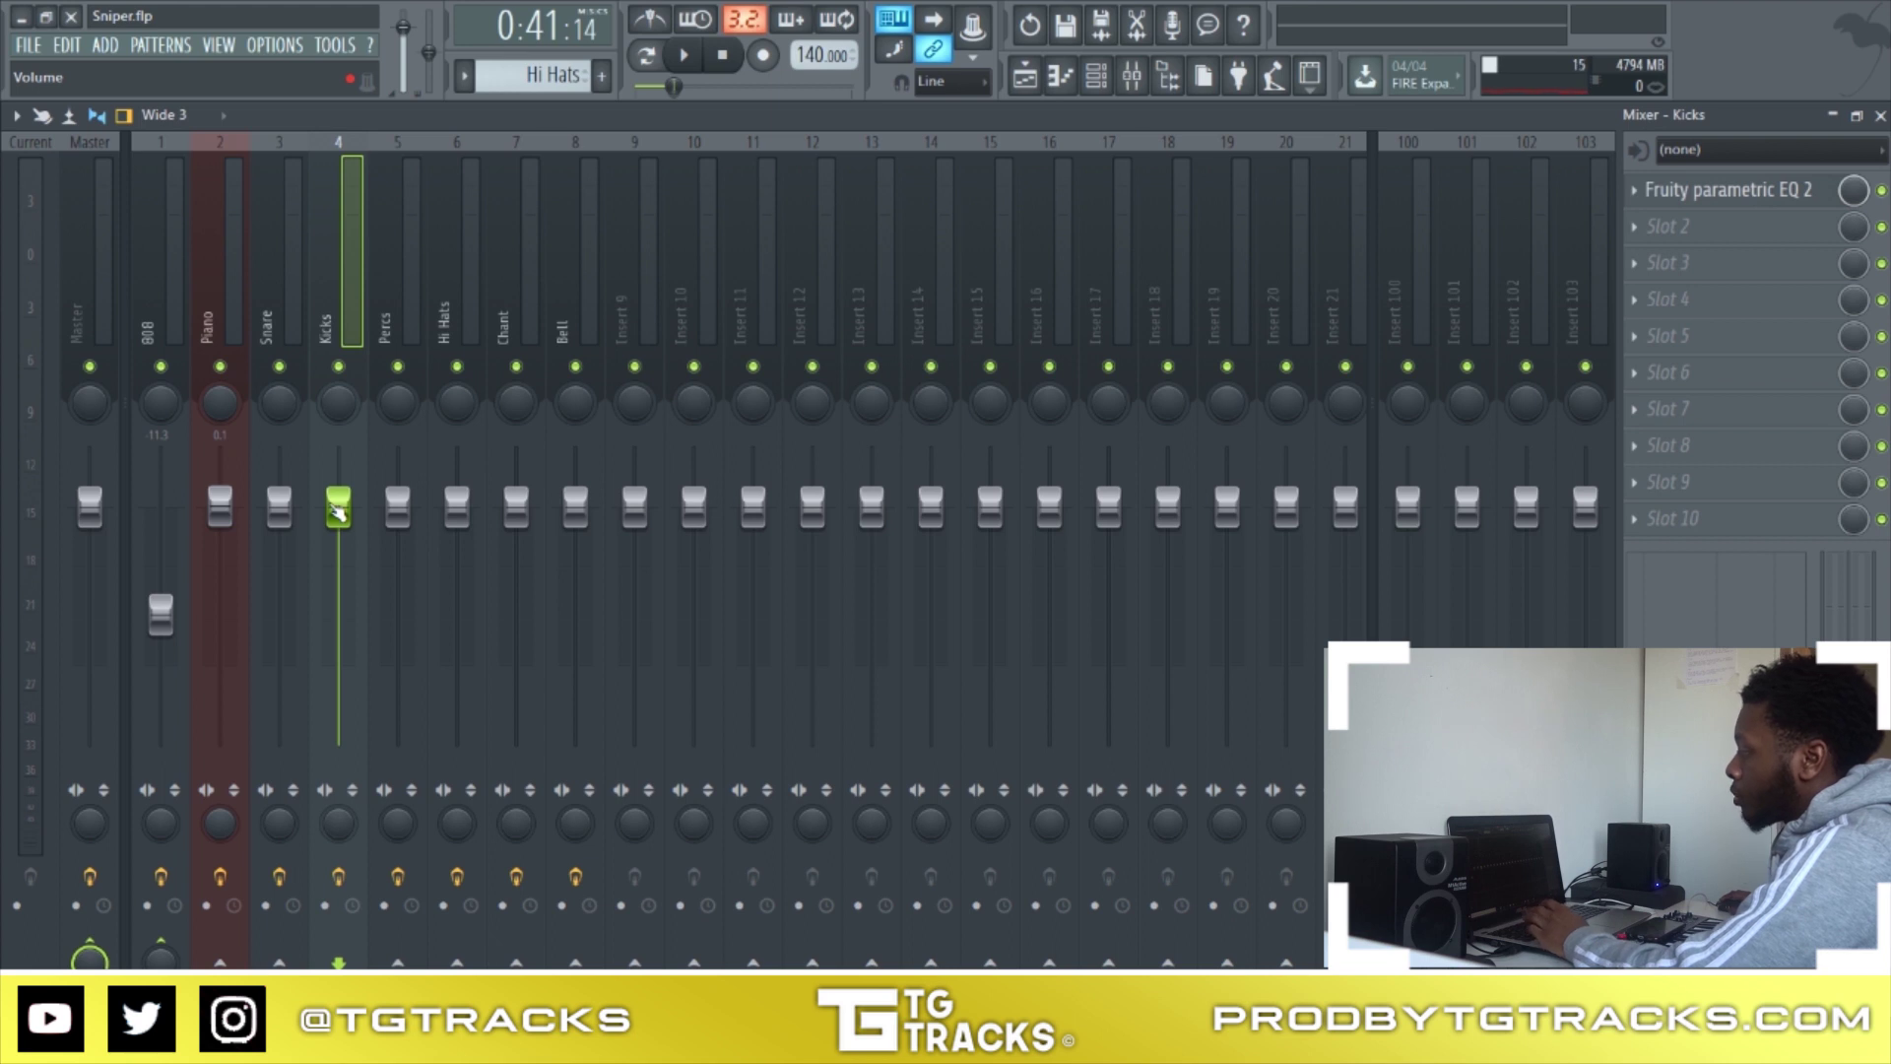
left_click(86, 236)
left_click(328, 292)
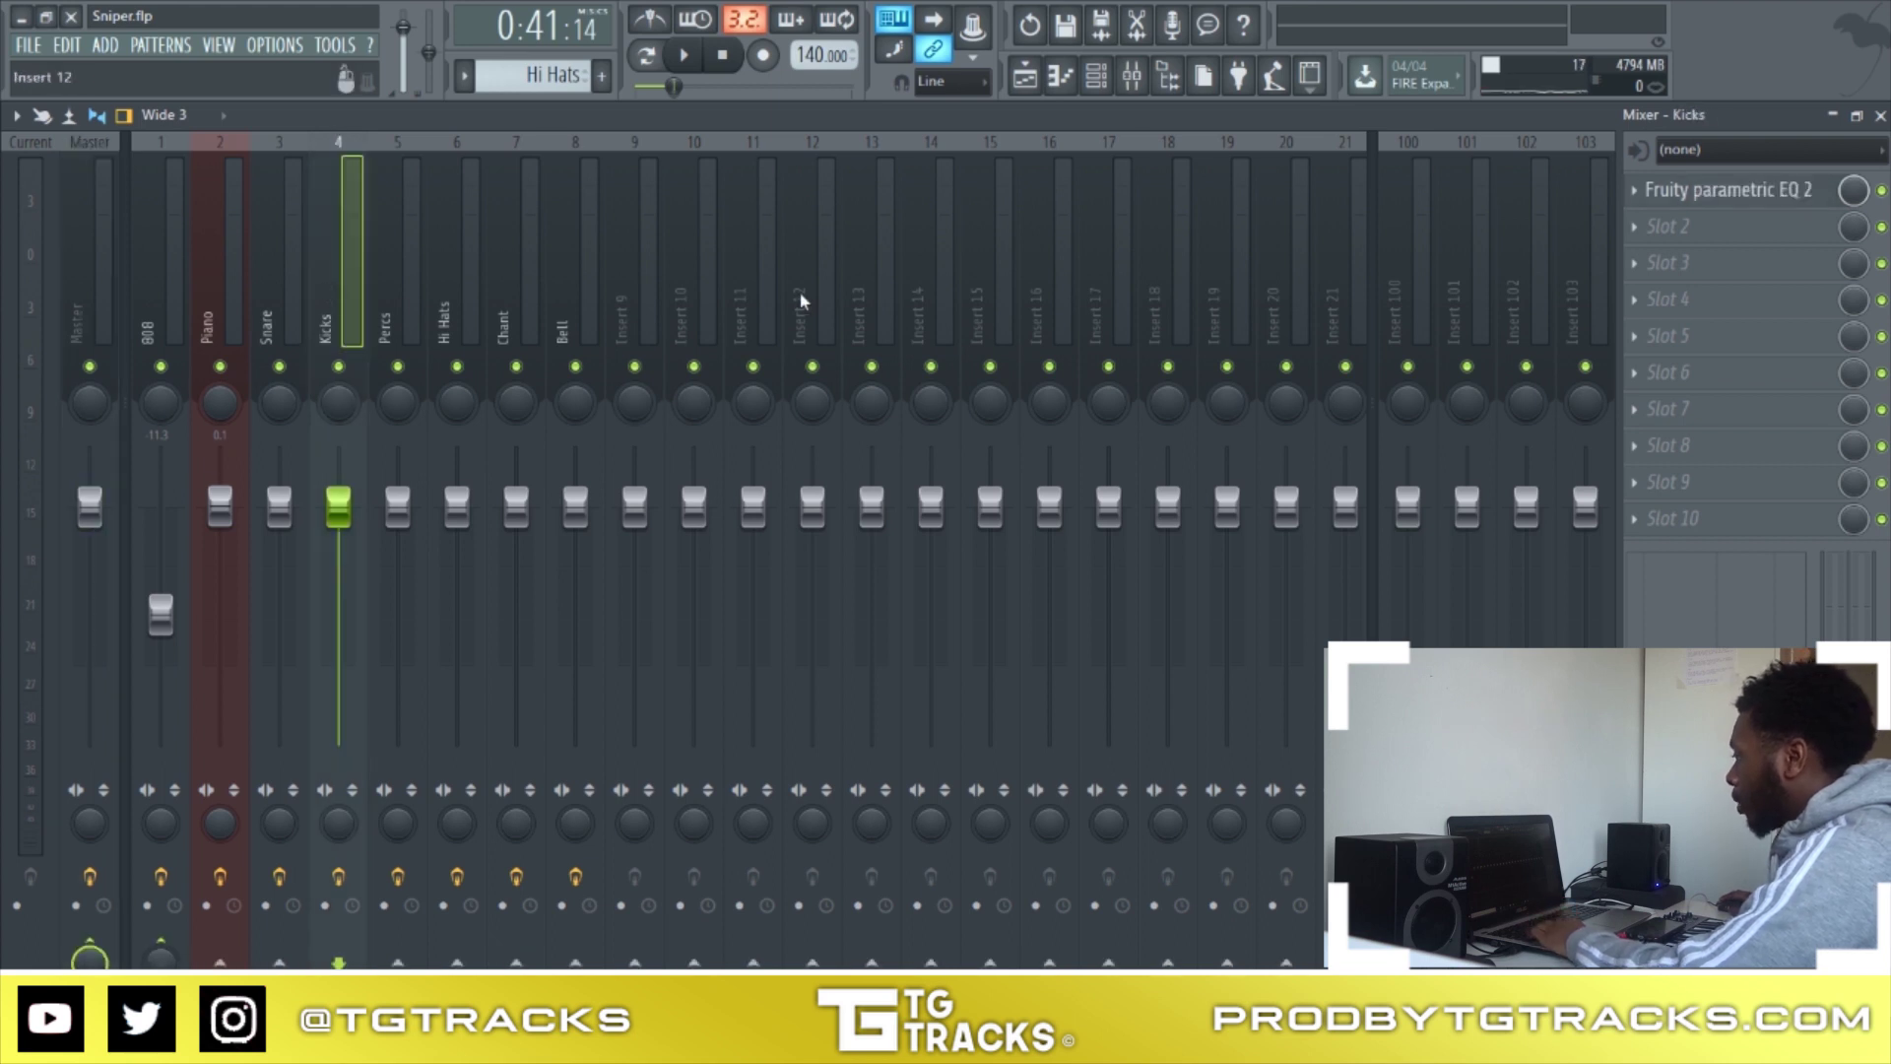
Glance at the playlist, then solo the Kicks track and play the beat to compare the kick level with the Master
left_click(1025, 76)
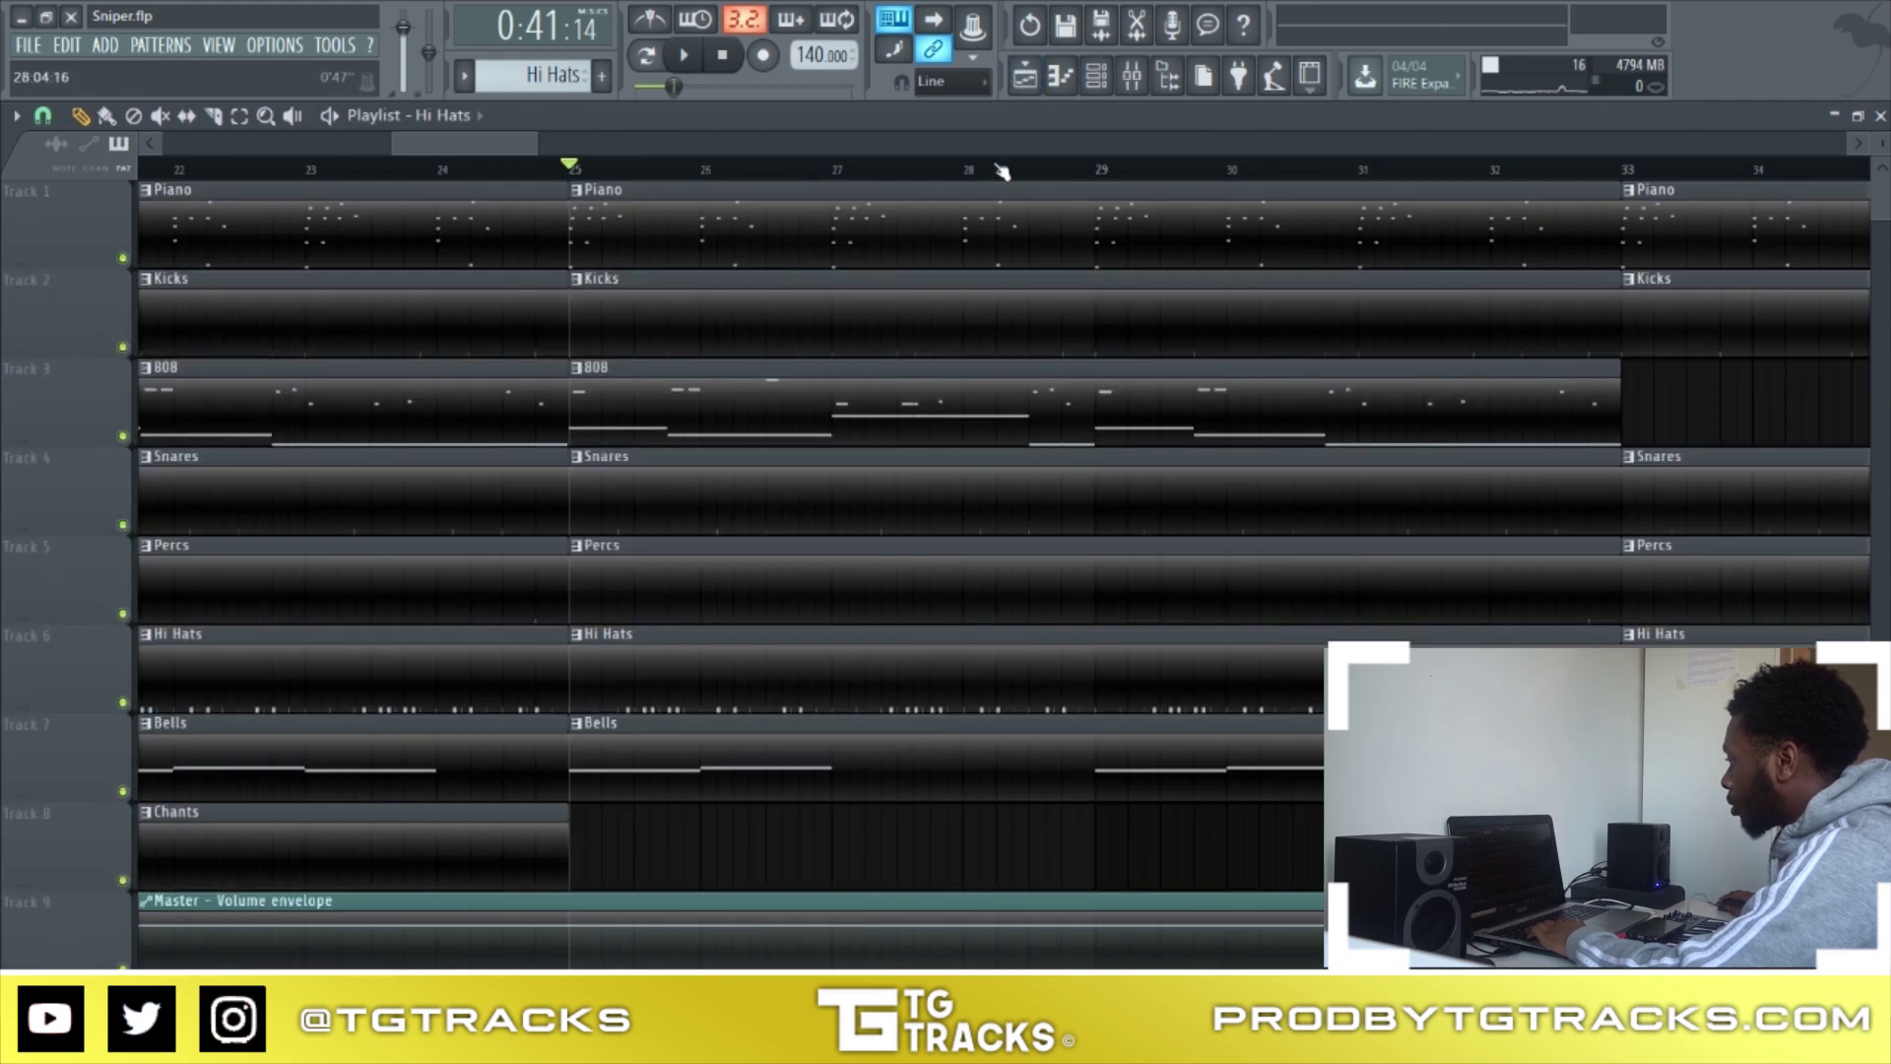
left_click(1133, 76)
right_click(338, 367)
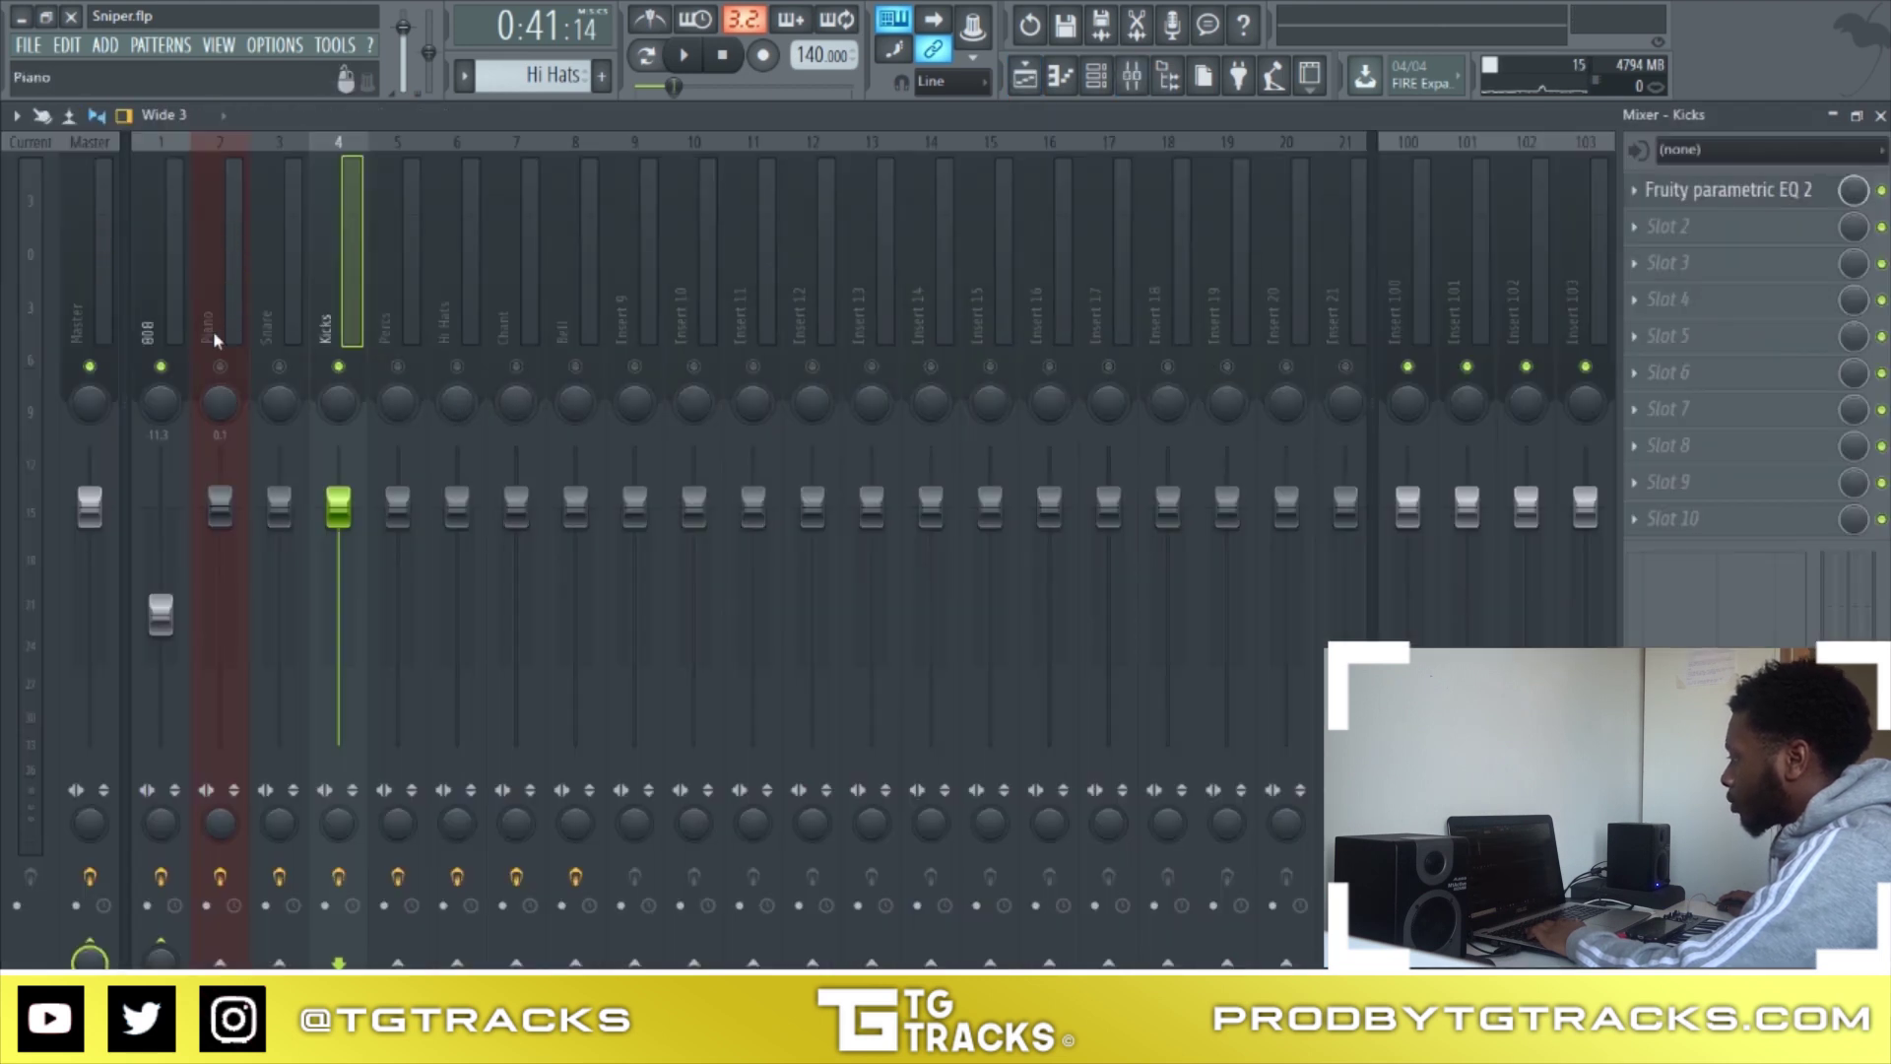
key("space")
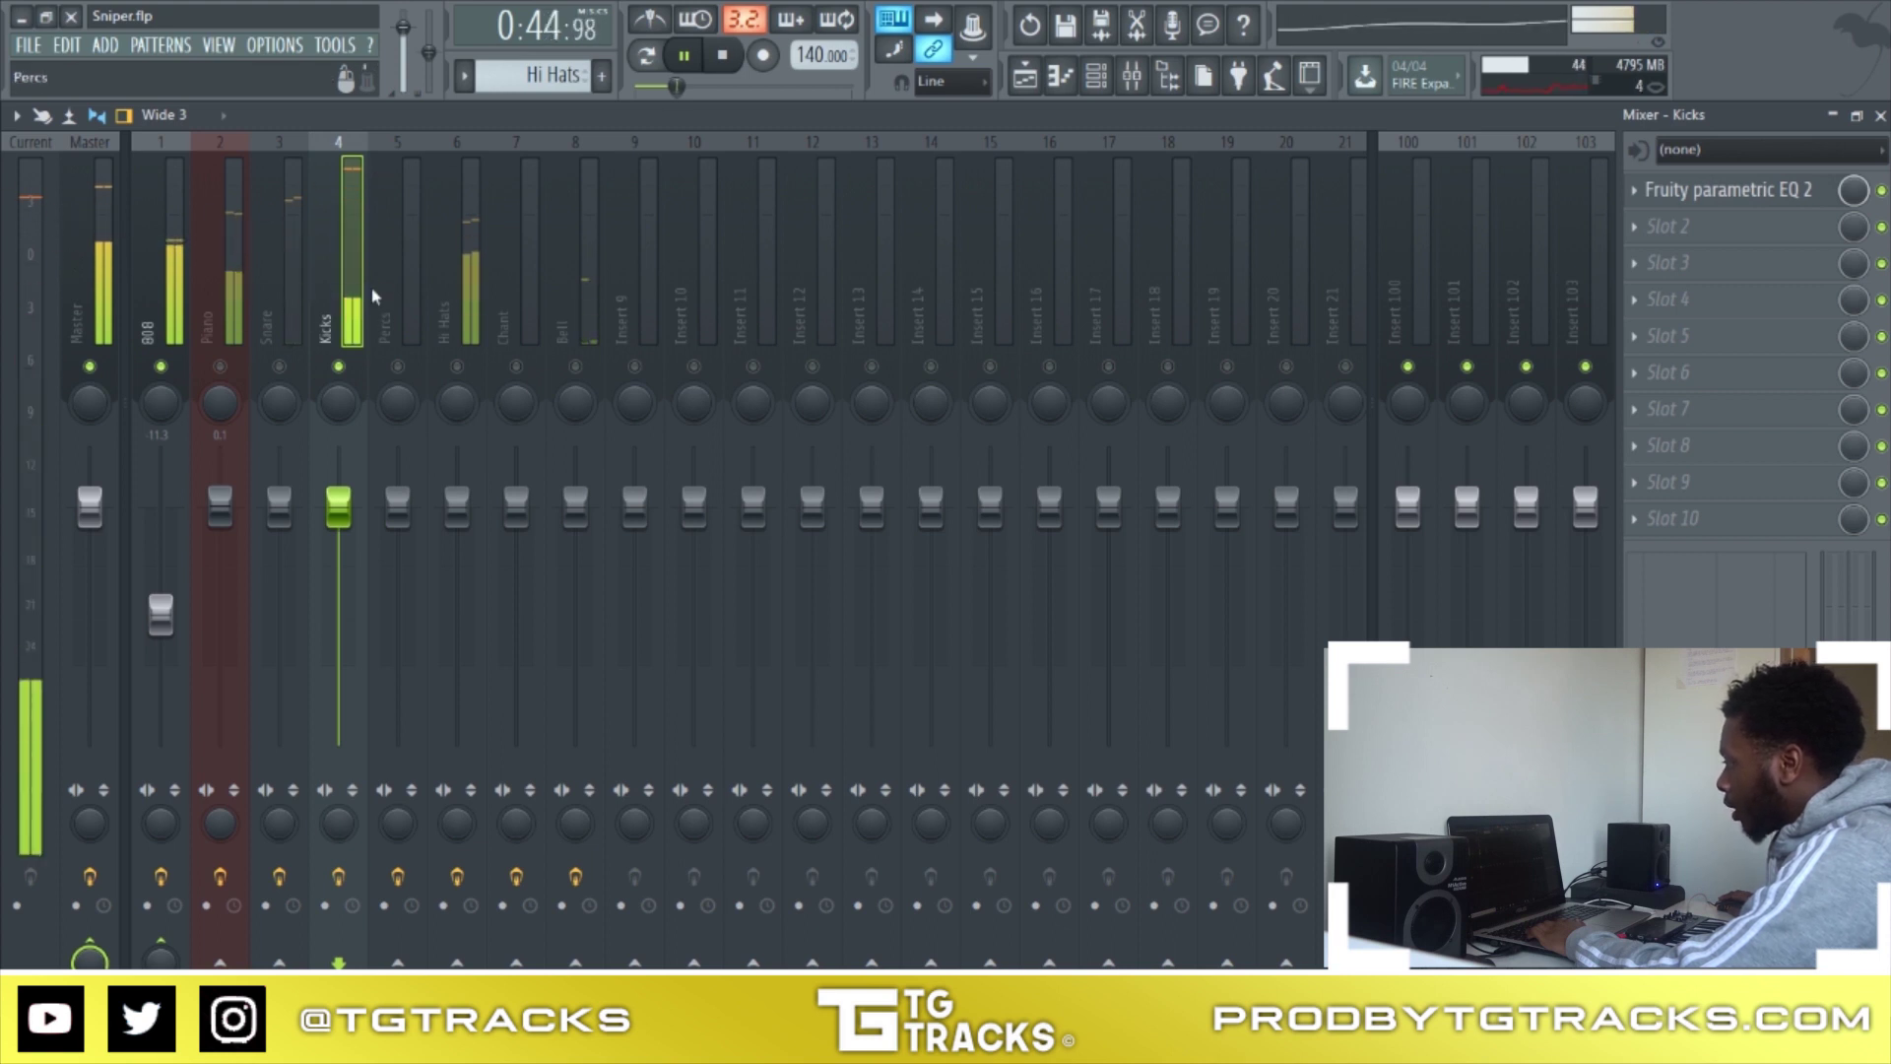
left_click(106, 296)
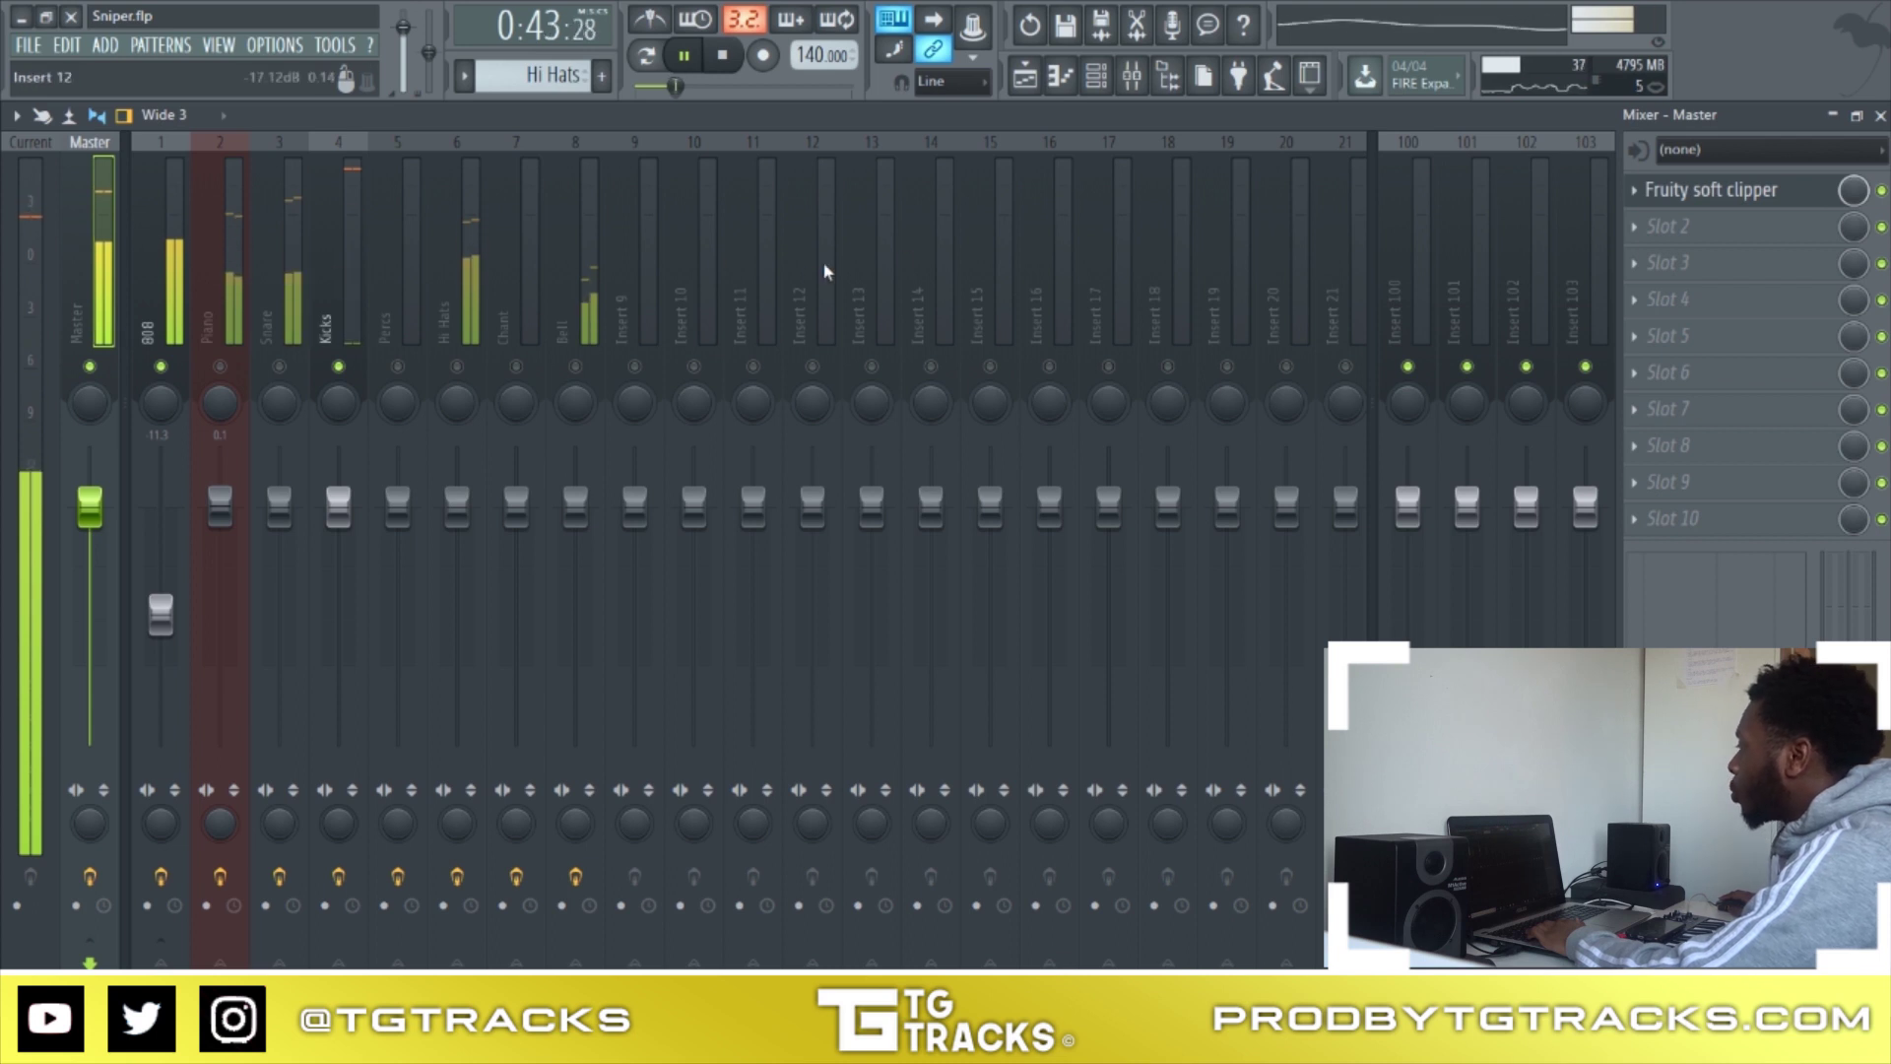
key("space")
Check the Master's Fruity soft clipper, replay the soloed kicks while comparing the Kicks and Master levels, and restore all tracks
left_click(1734, 190)
left_click(1734, 190)
left_click(1702, 197)
left_click(1742, 189)
key("space")
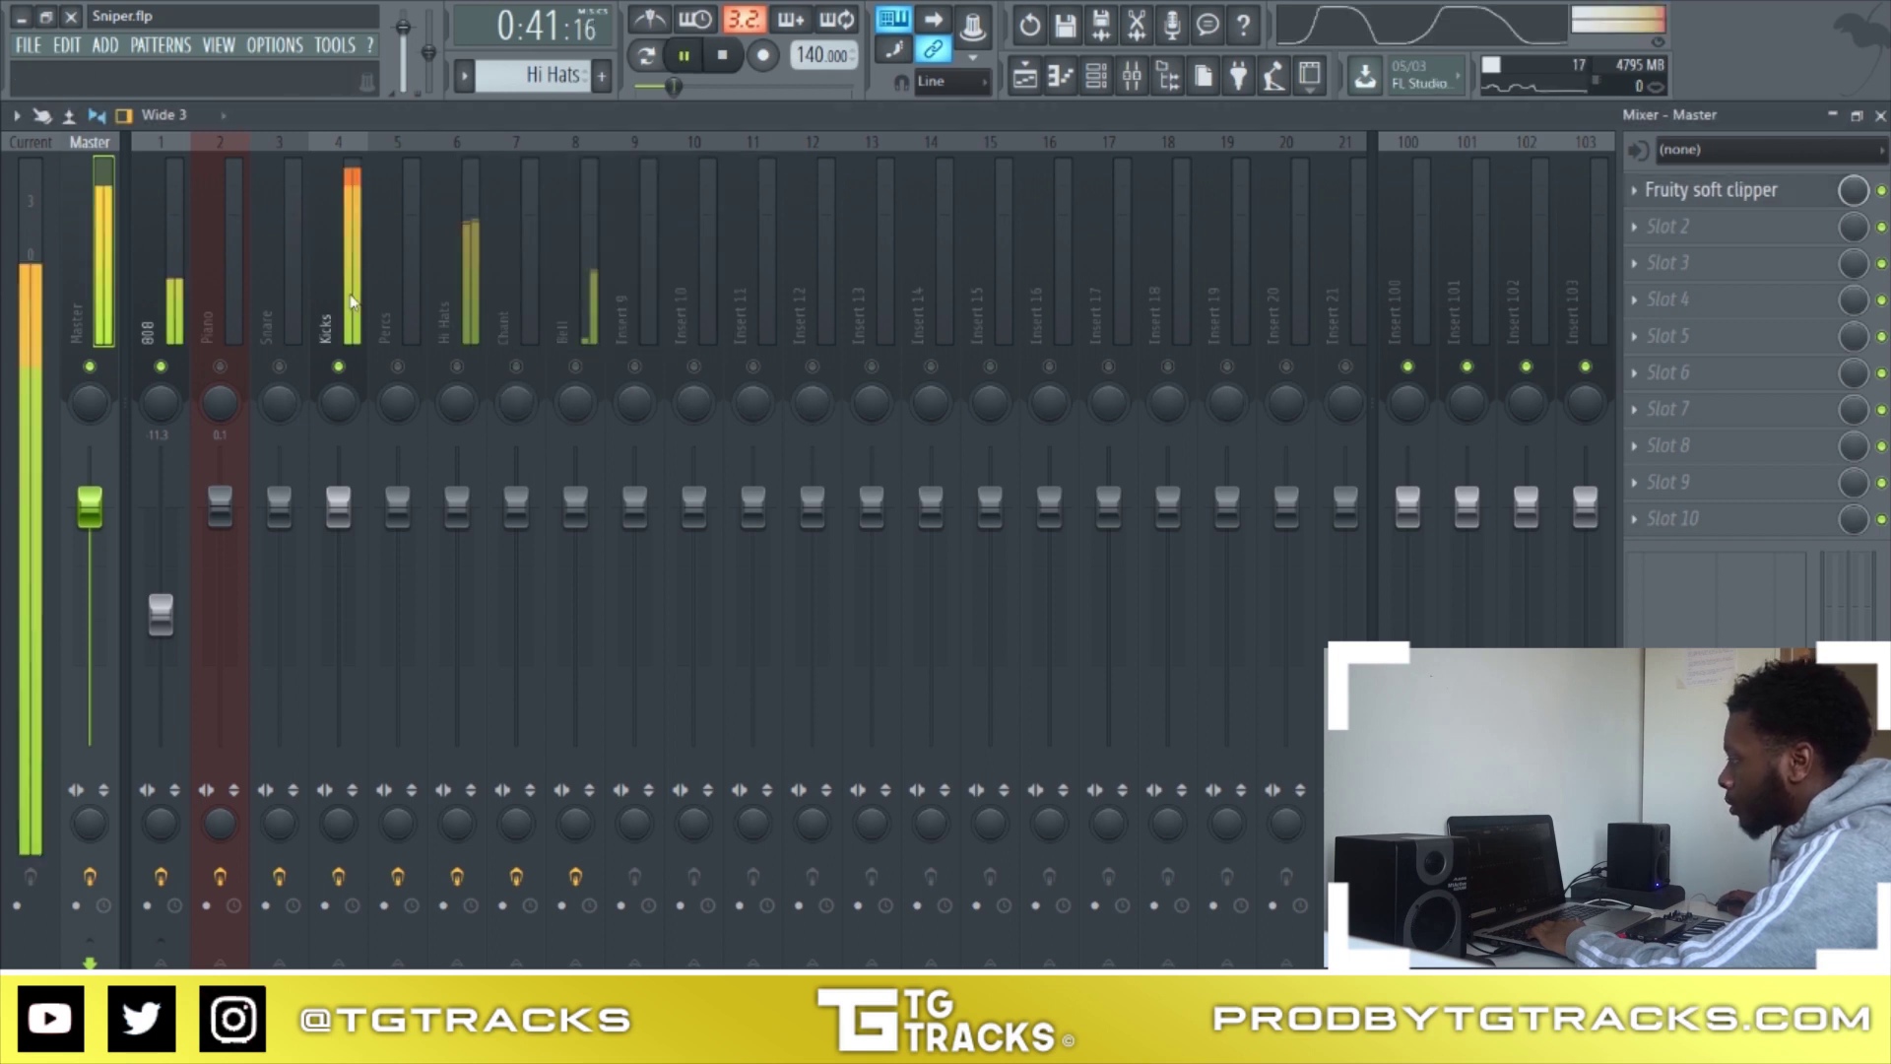
left_click(321, 296)
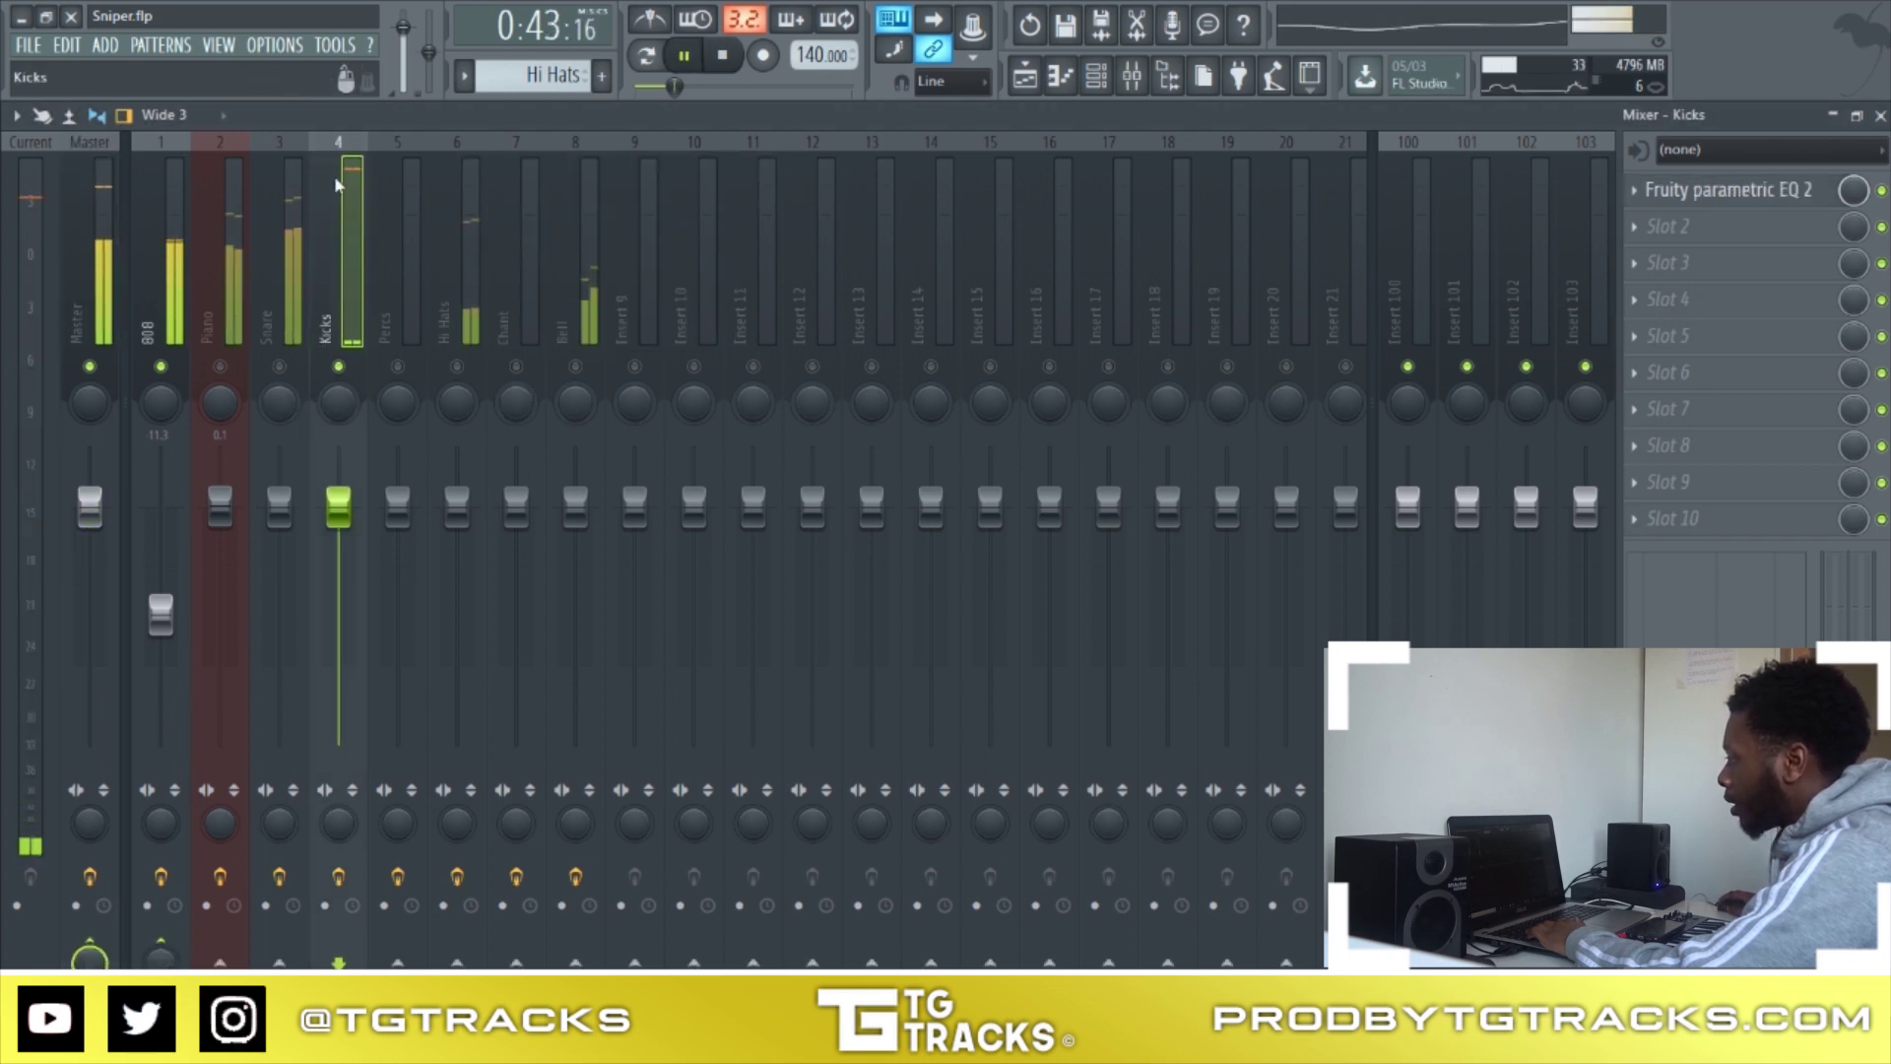
left_click(113, 305)
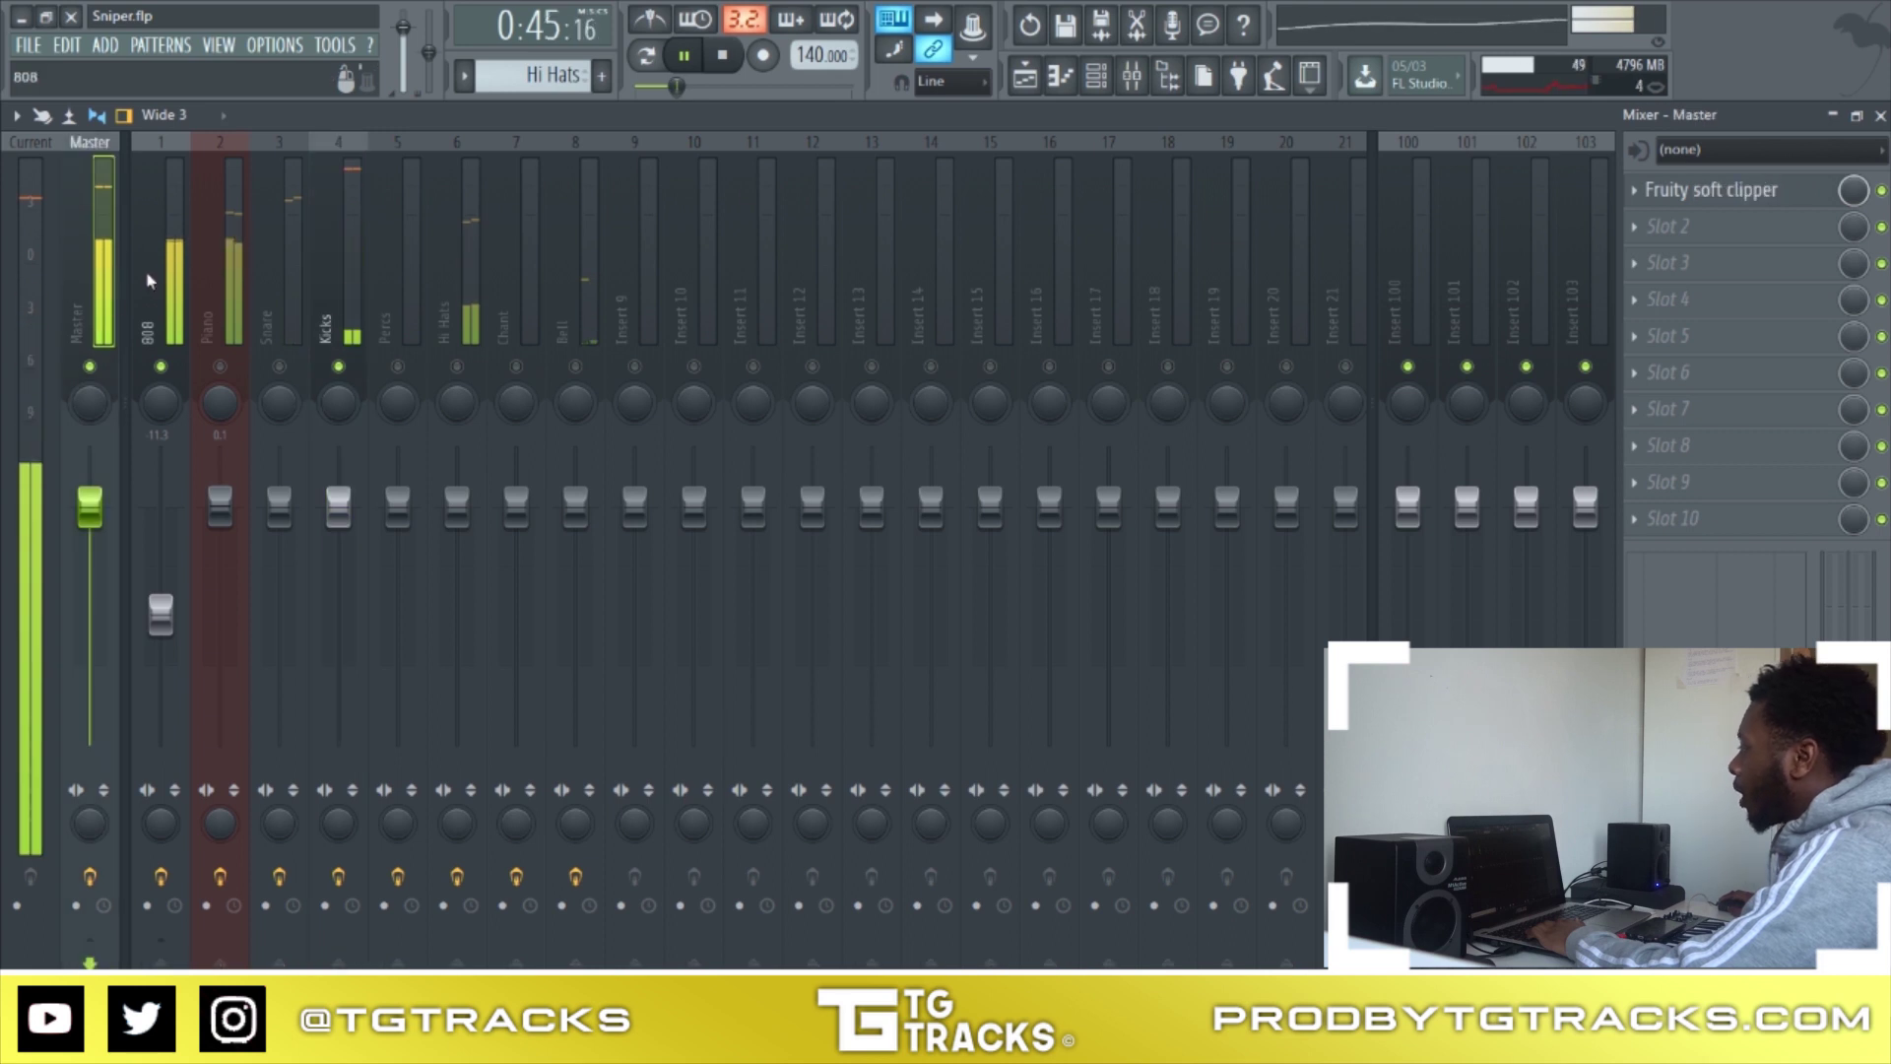
key("space")
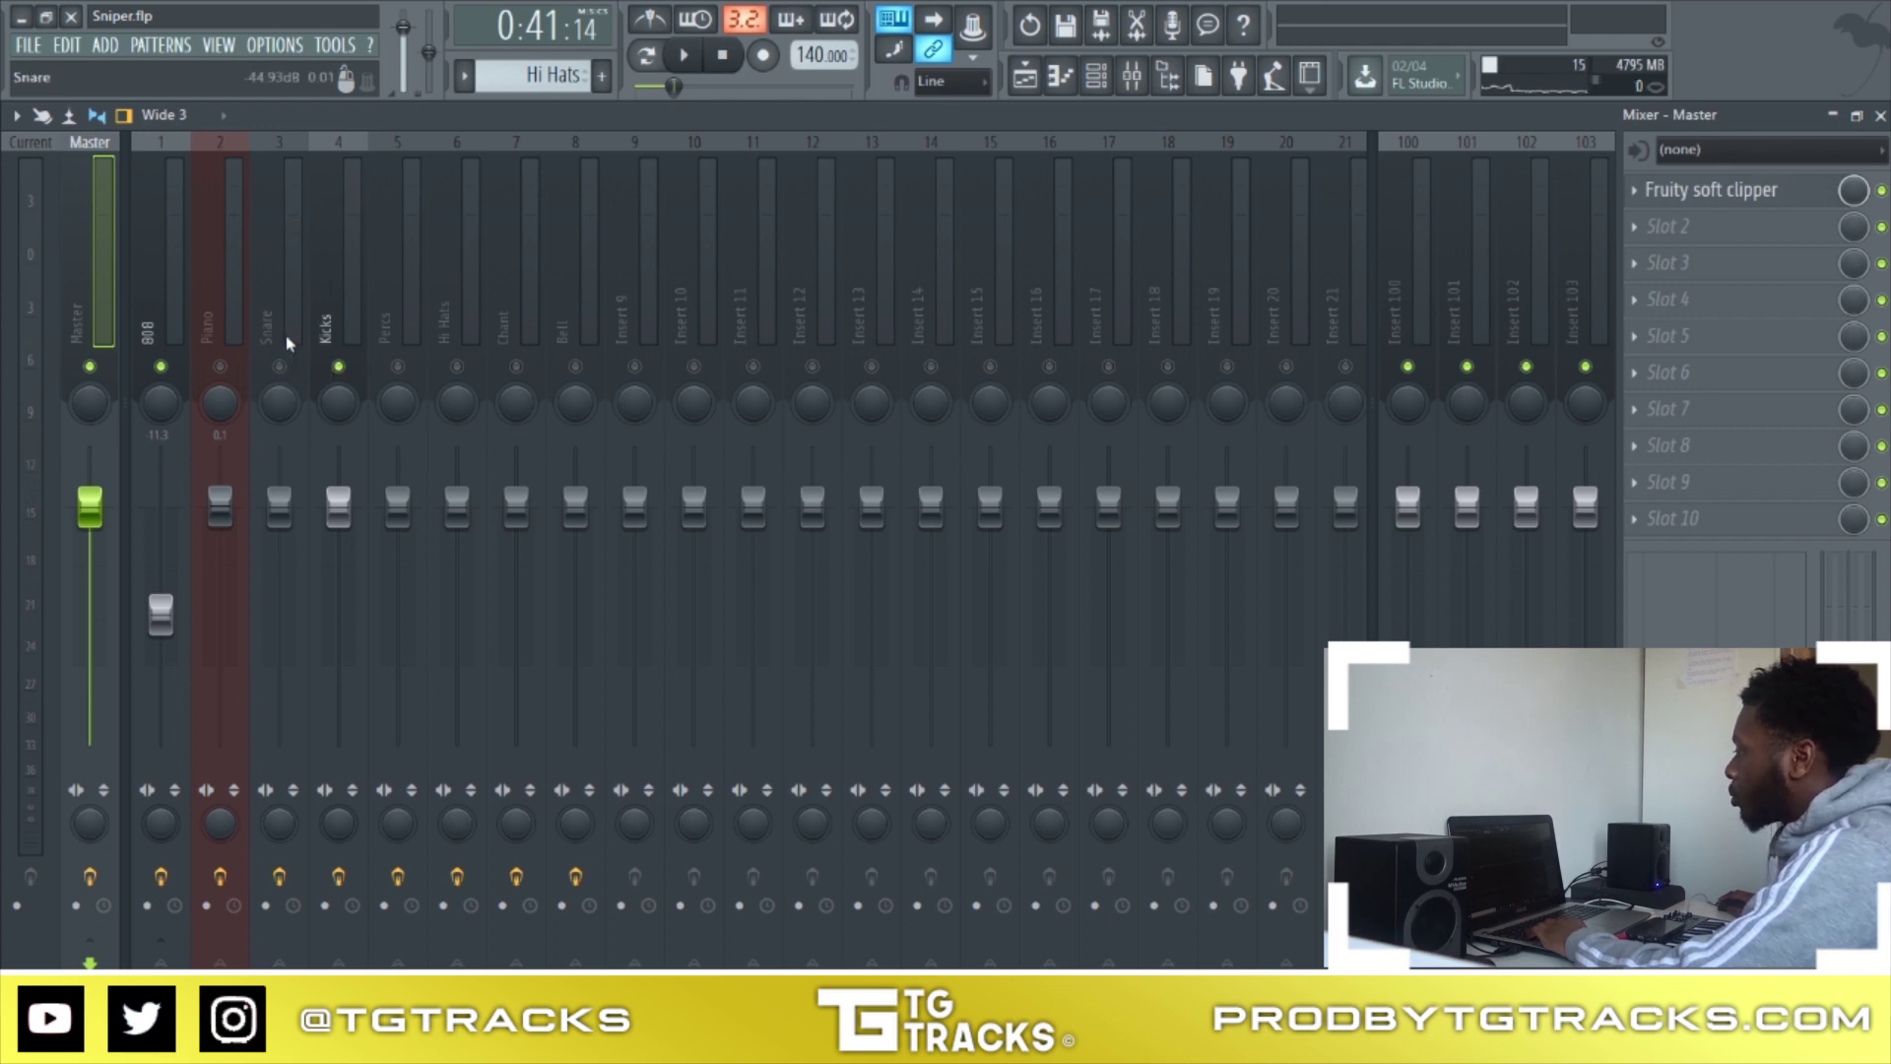
right_click(280, 369)
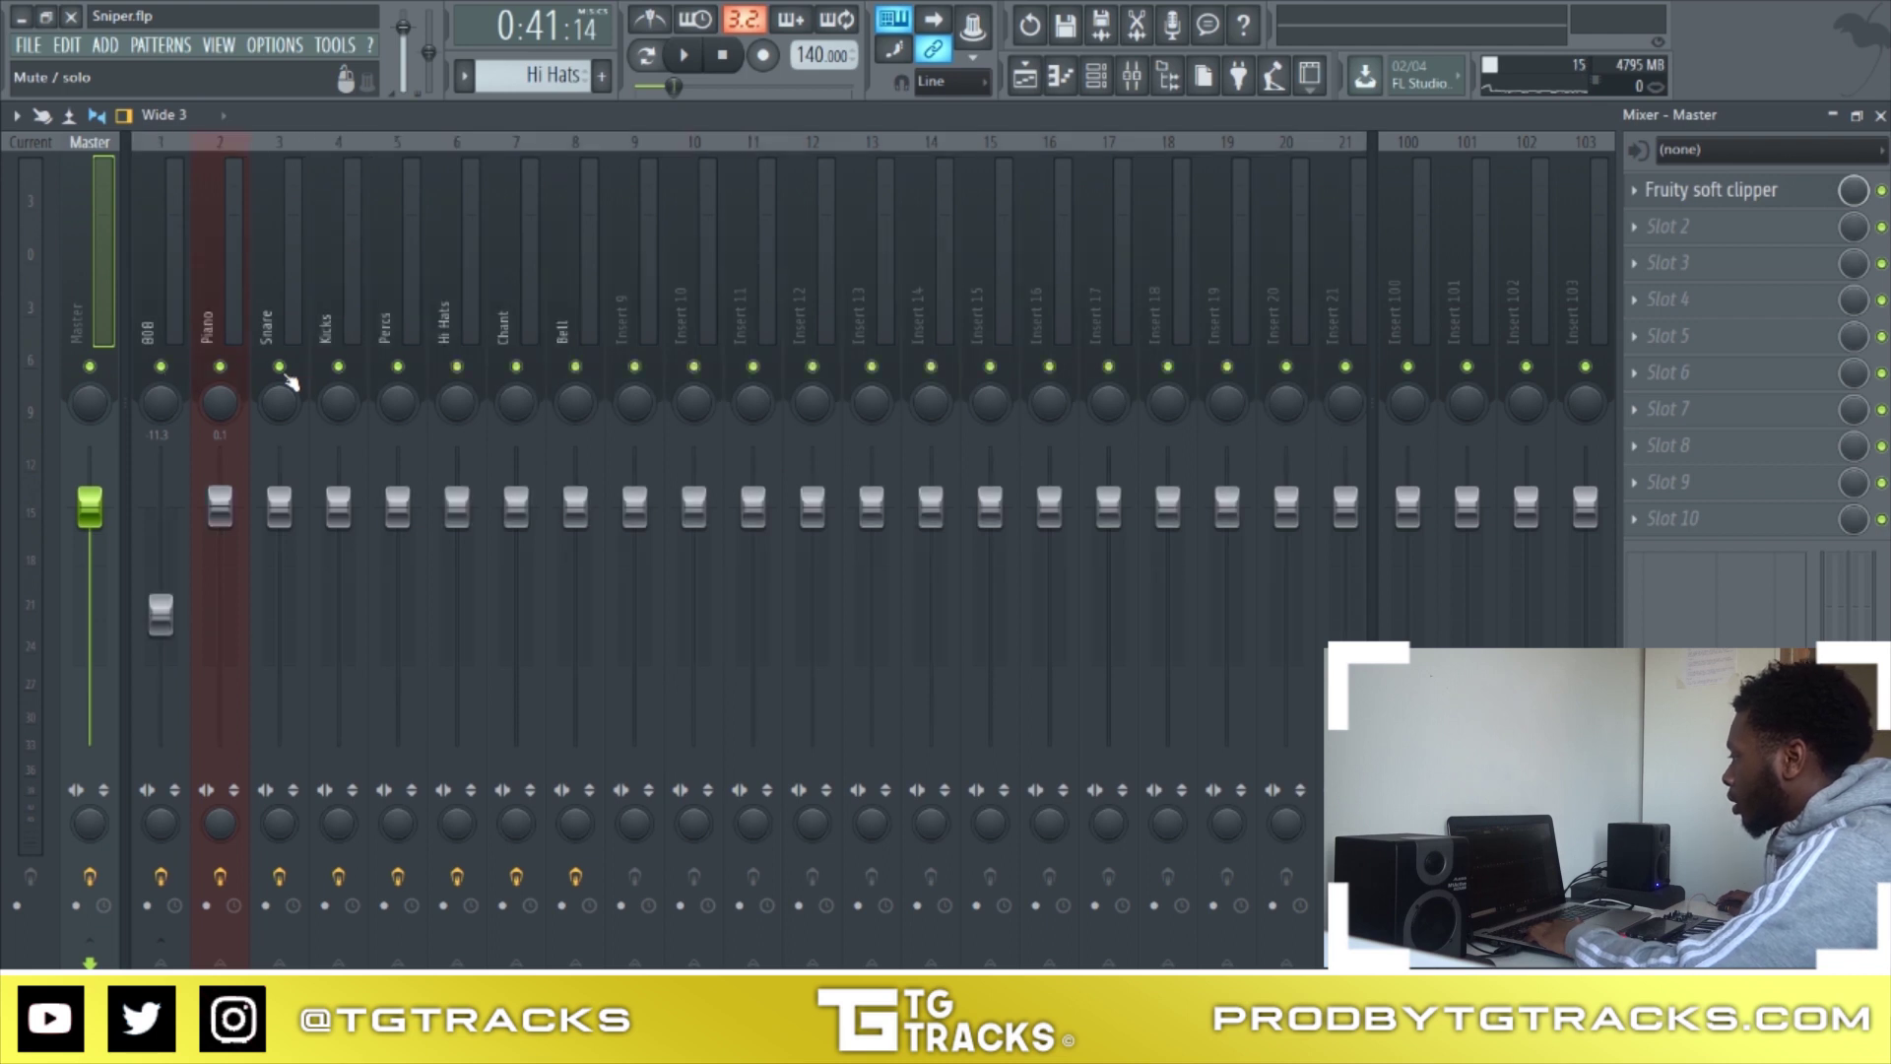
Load Maximus on the Master track and disable the Fruity soft clipper above it
left_click(333, 287)
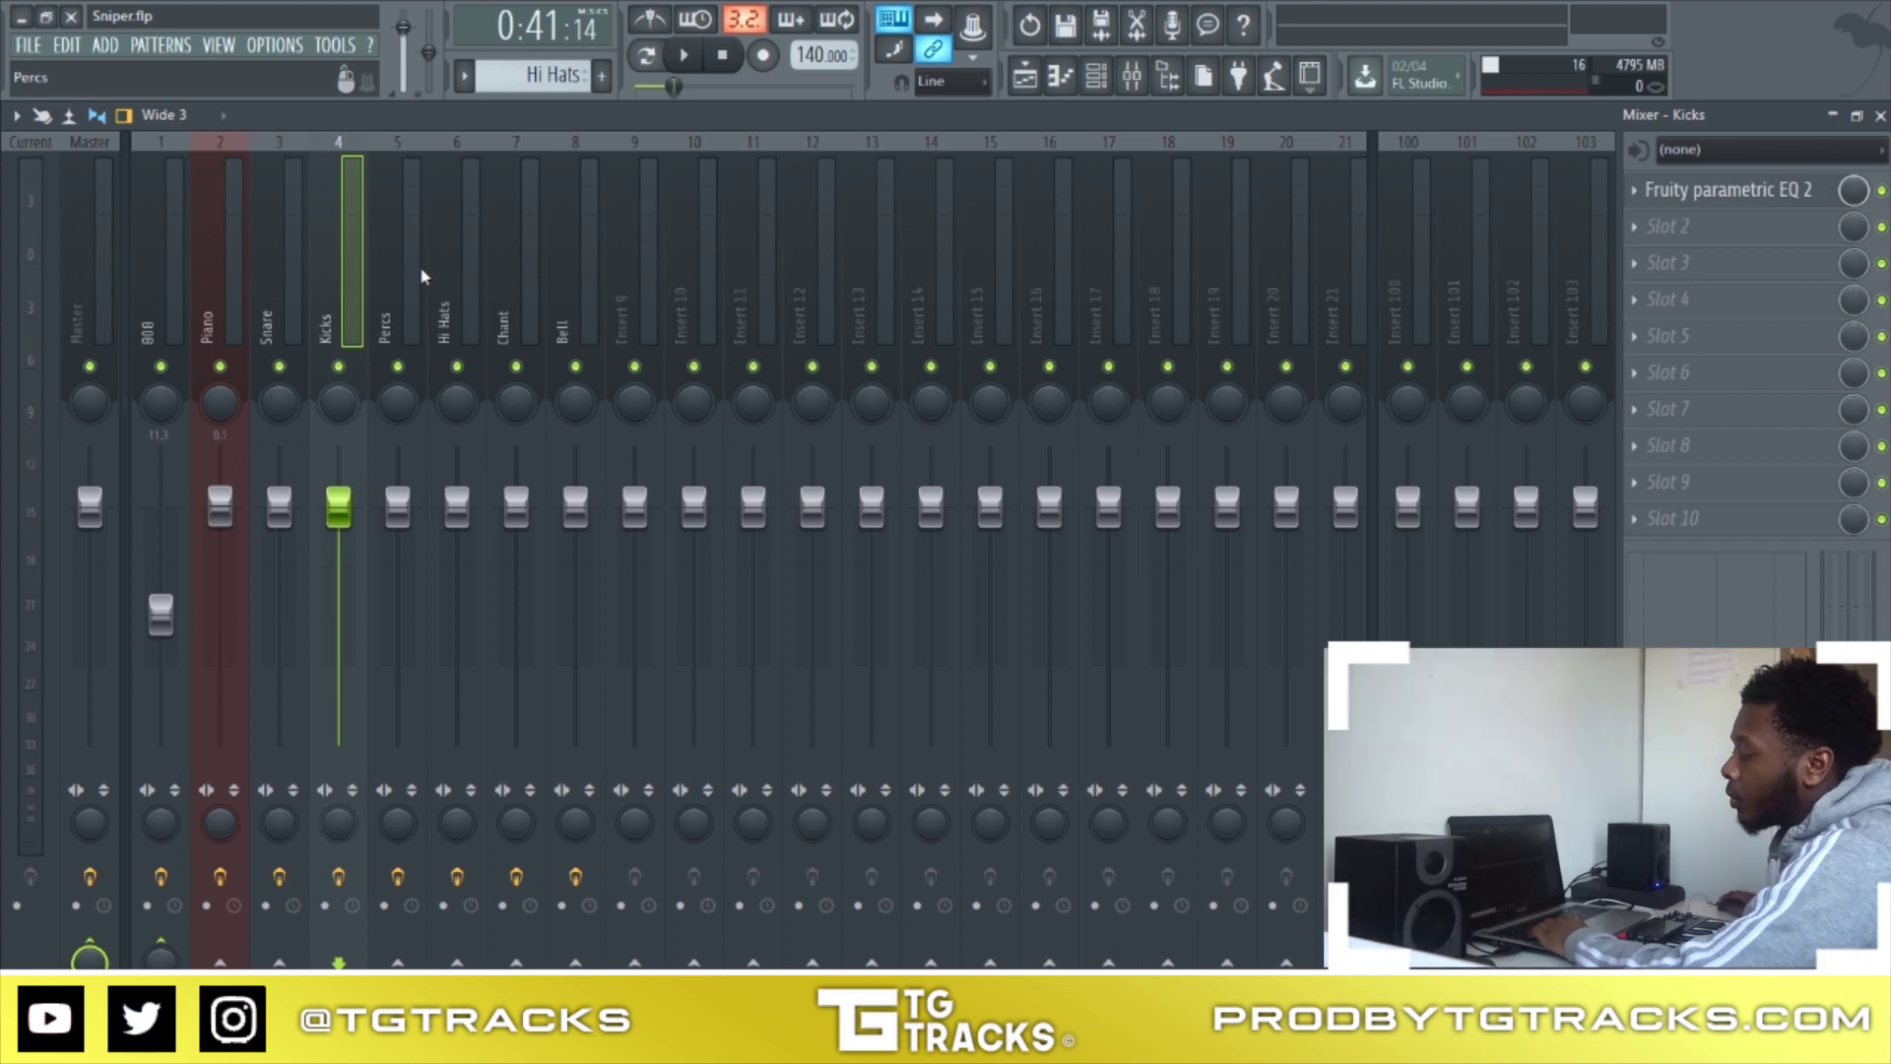
left_click(108, 272)
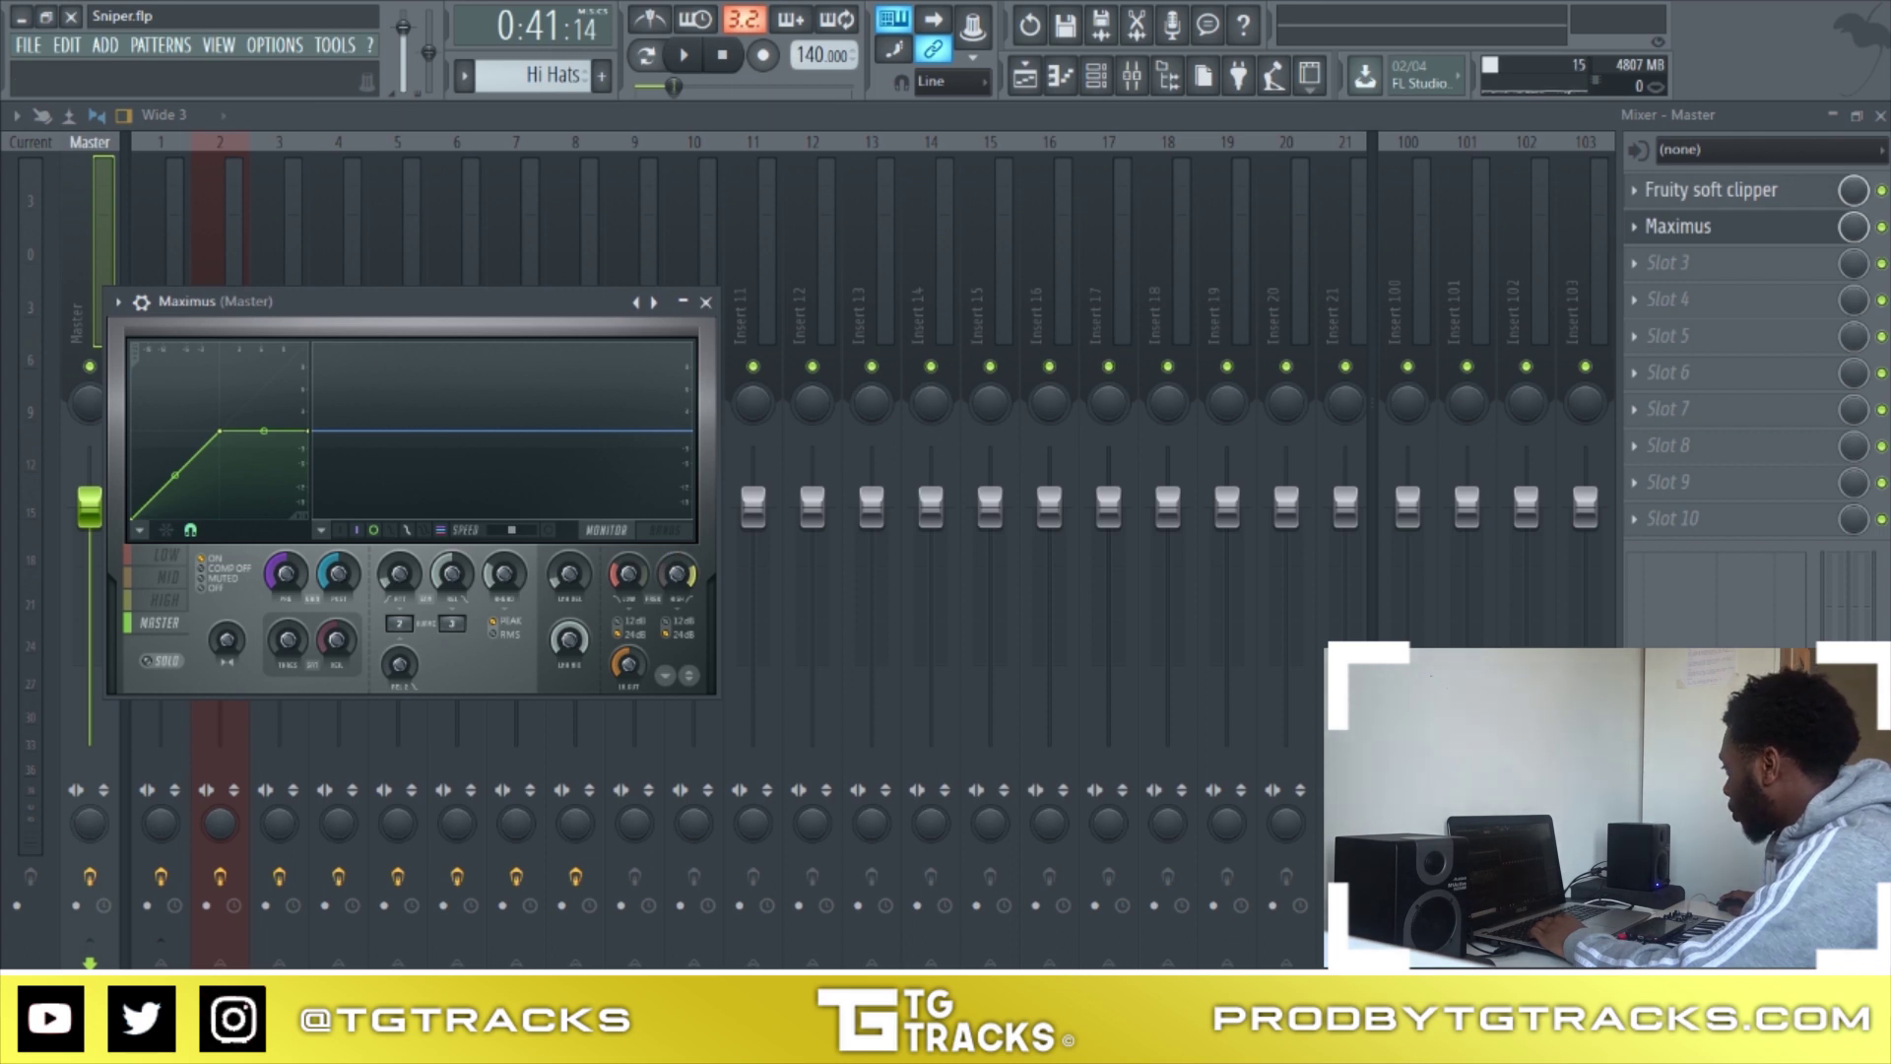
left_click(1881, 190)
left_click(1728, 230)
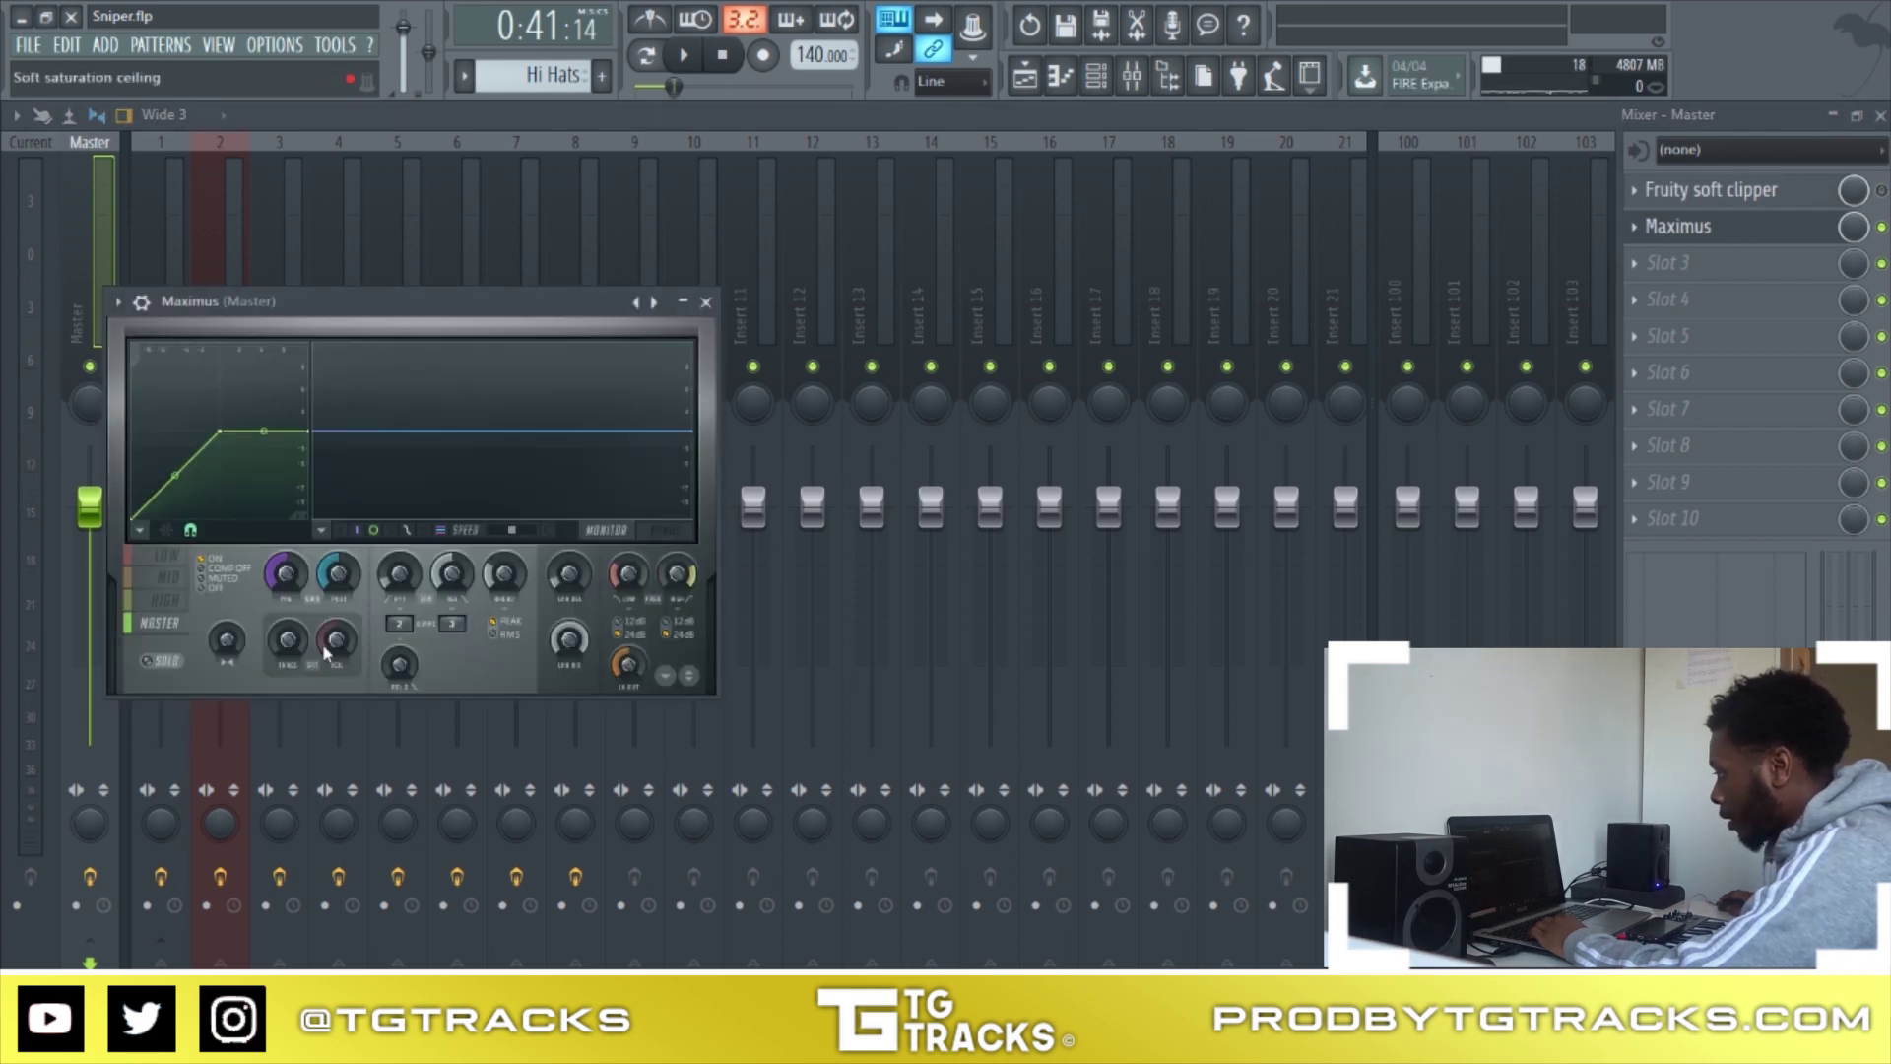
Solo the LOW band in Maximus and play the beat to hear the low end by itself
left_click(192, 571)
key("space")
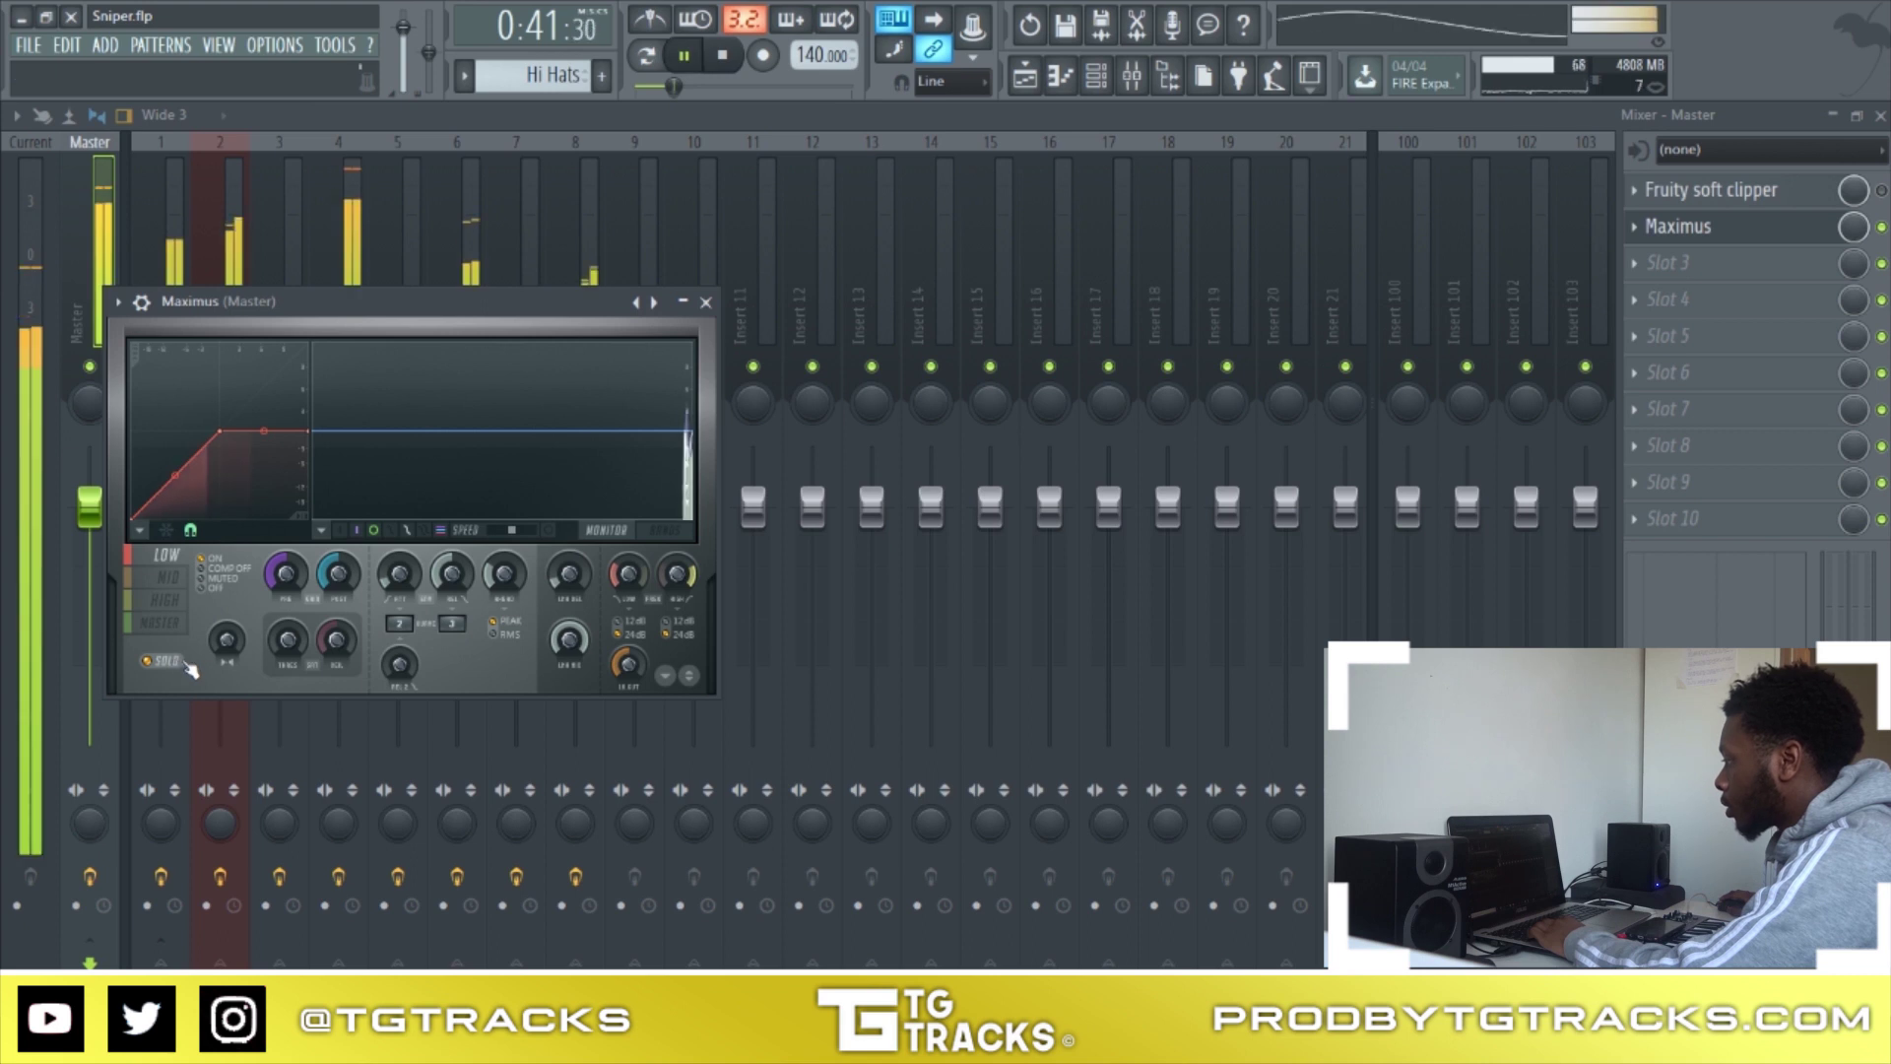
key("space")
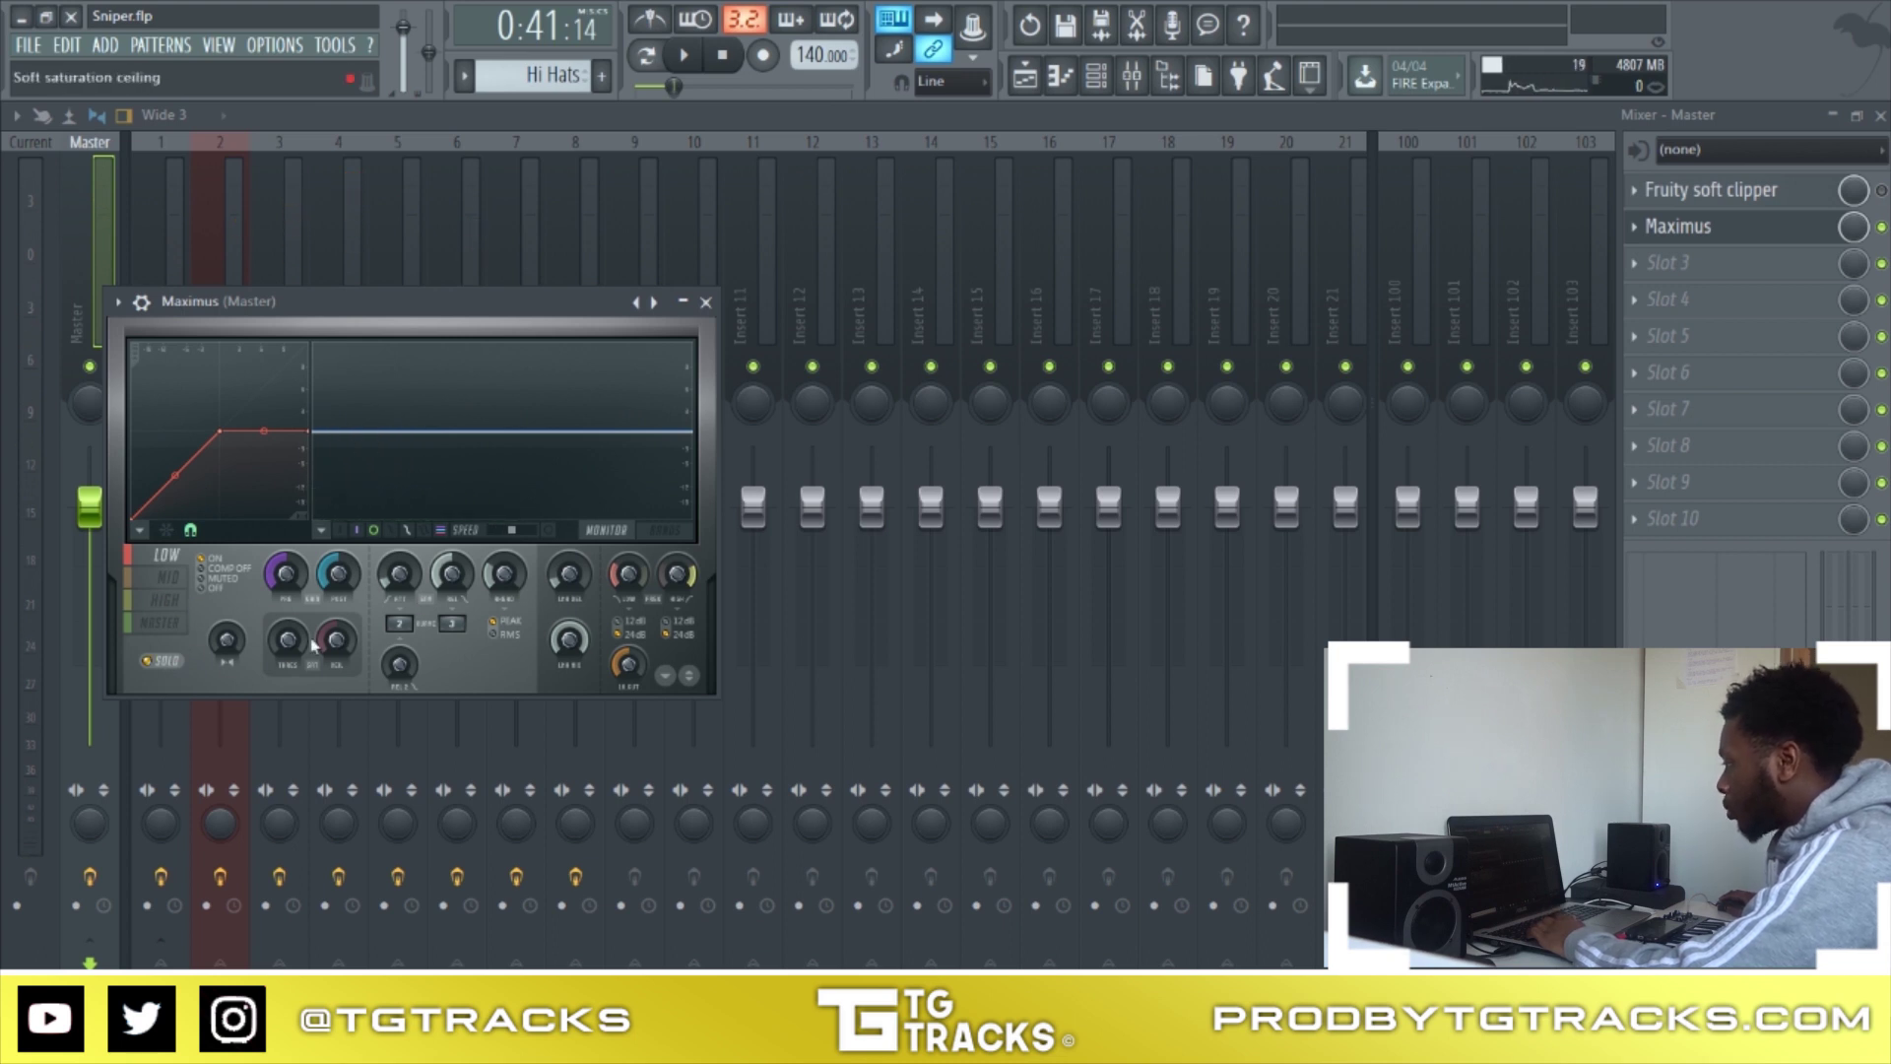
key("space")
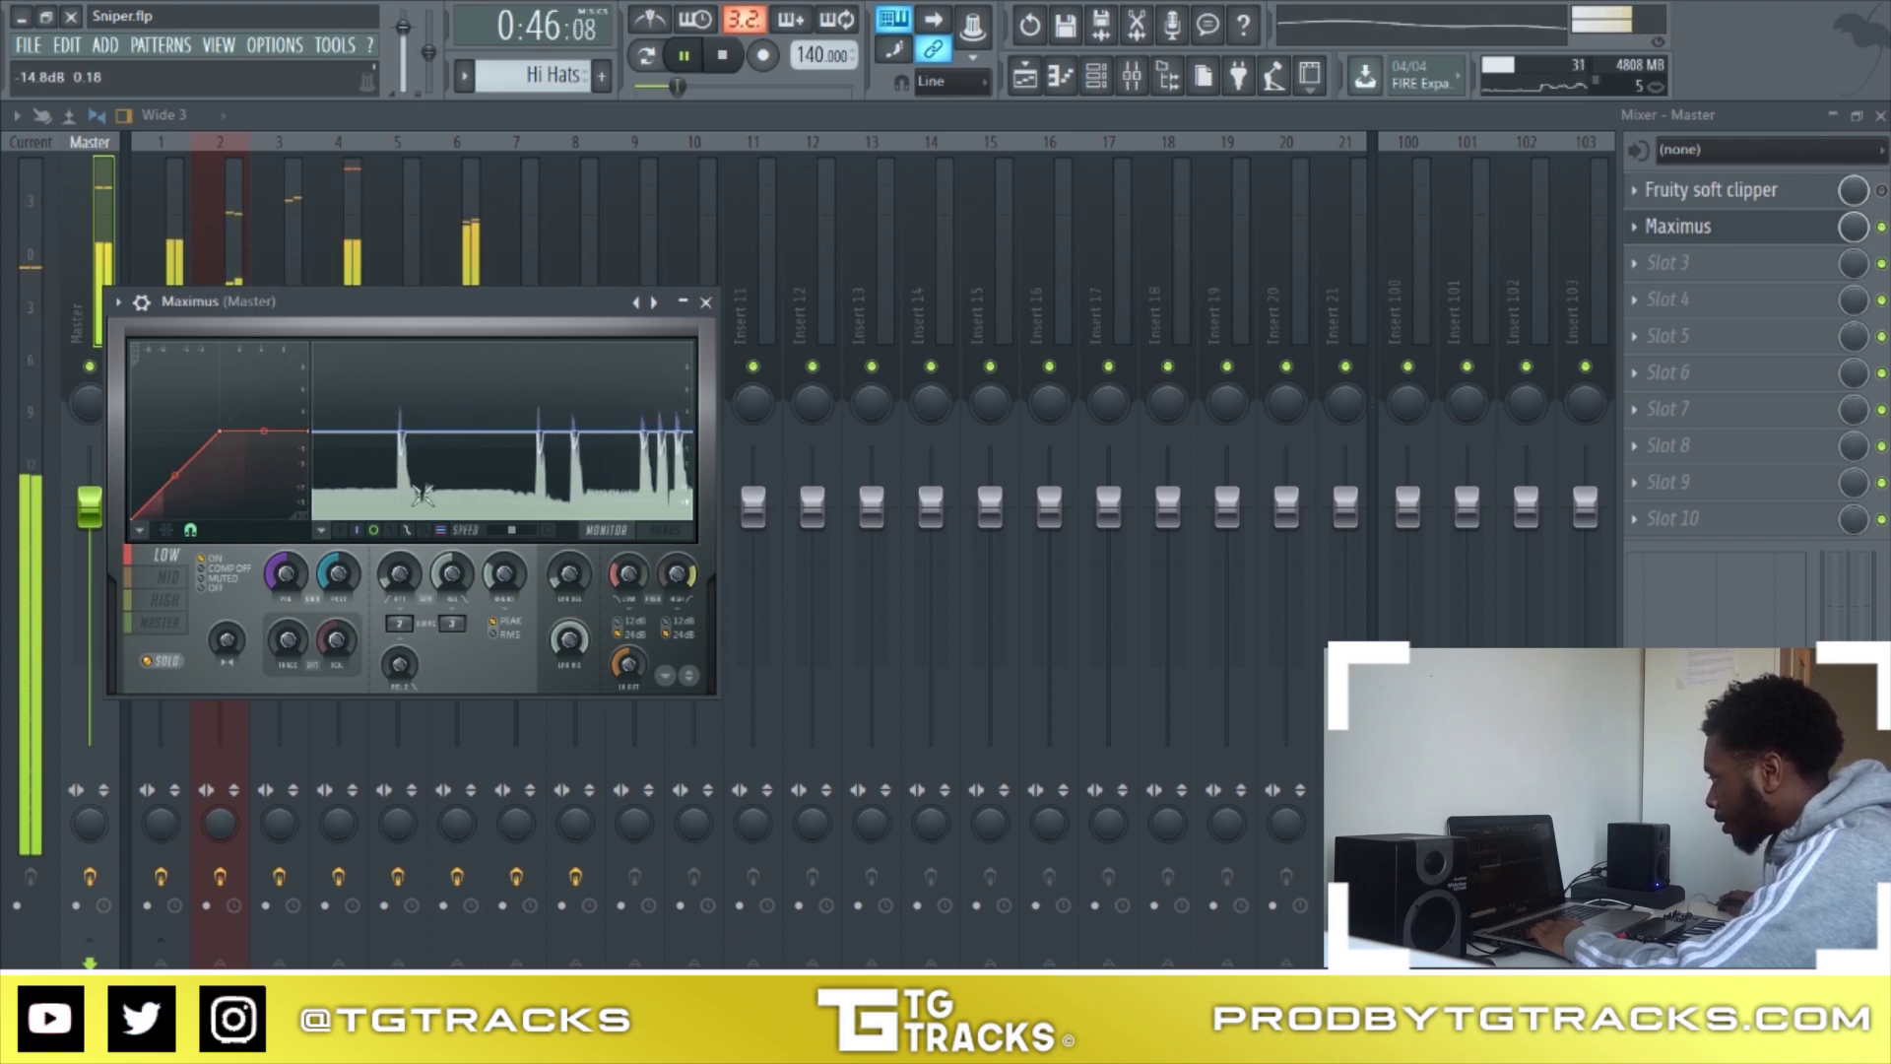
Add a point low on the LOW band's curve and lower its 0 dB knee point slightly while the beat plays
key("space")
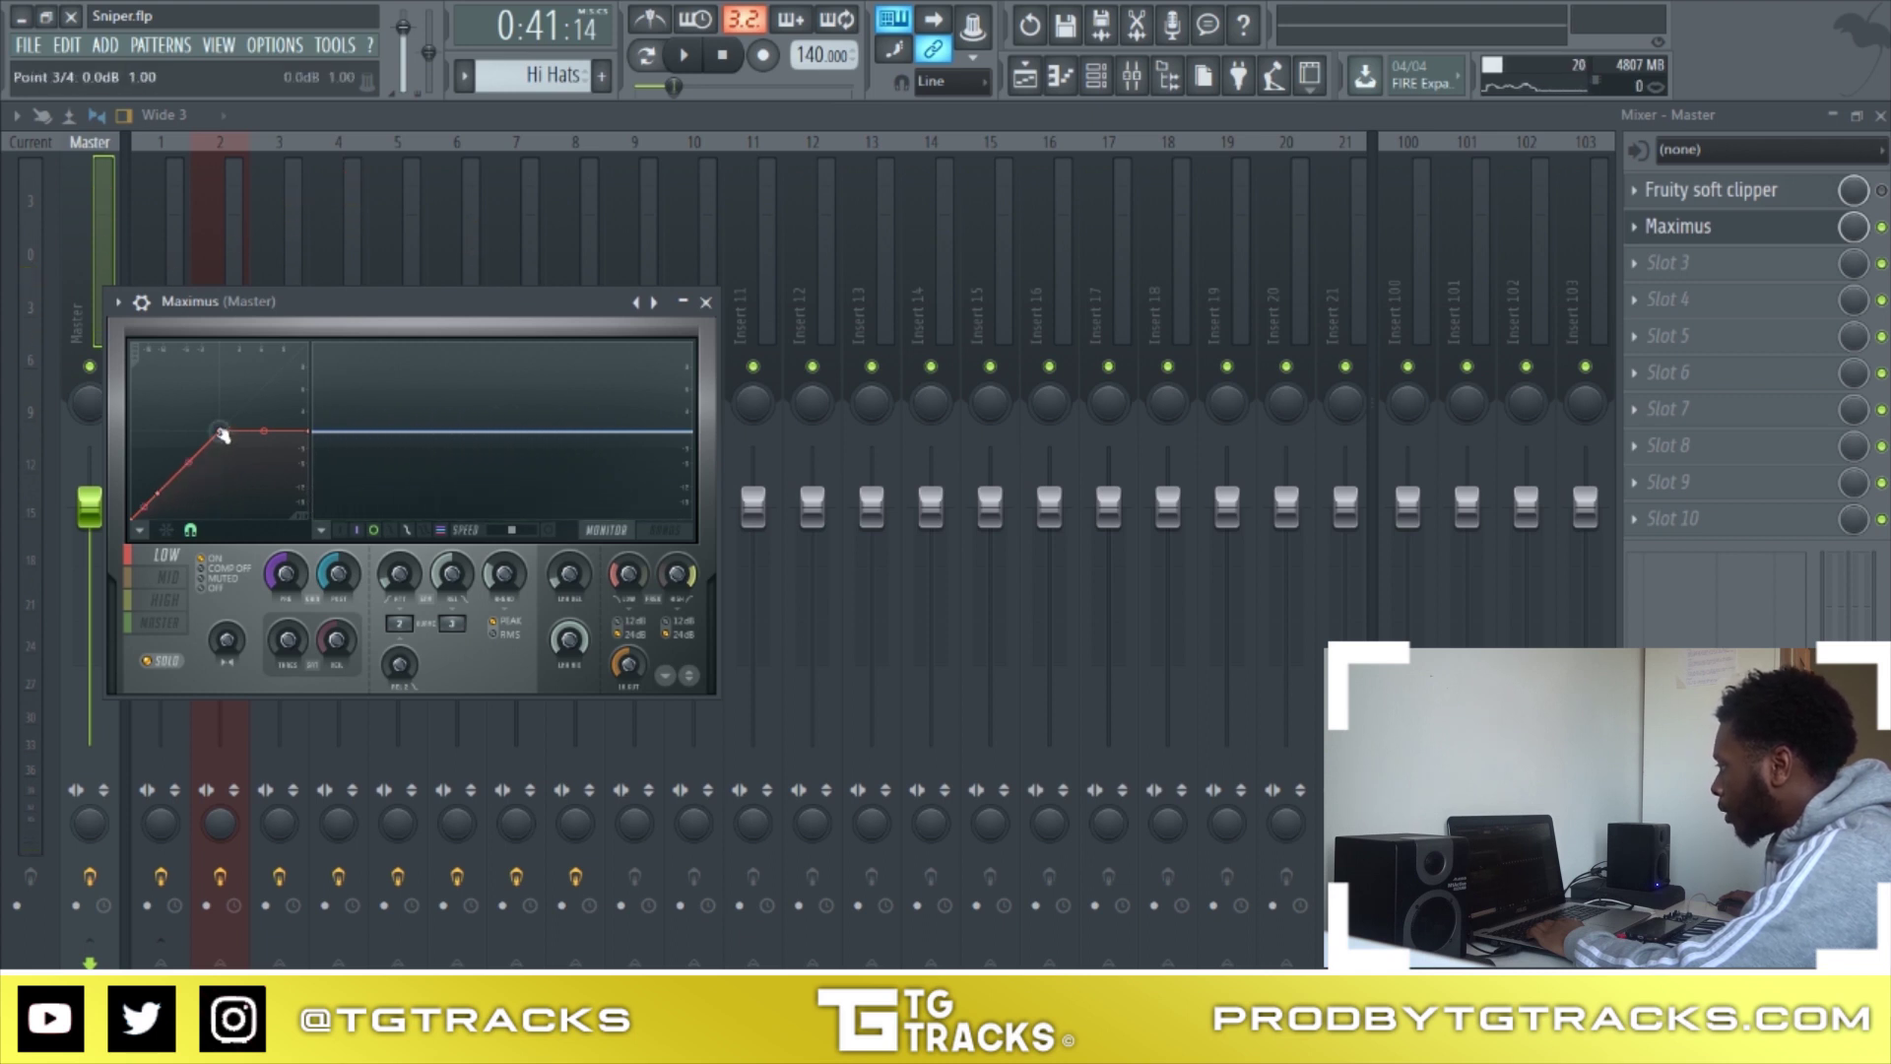
key("space")
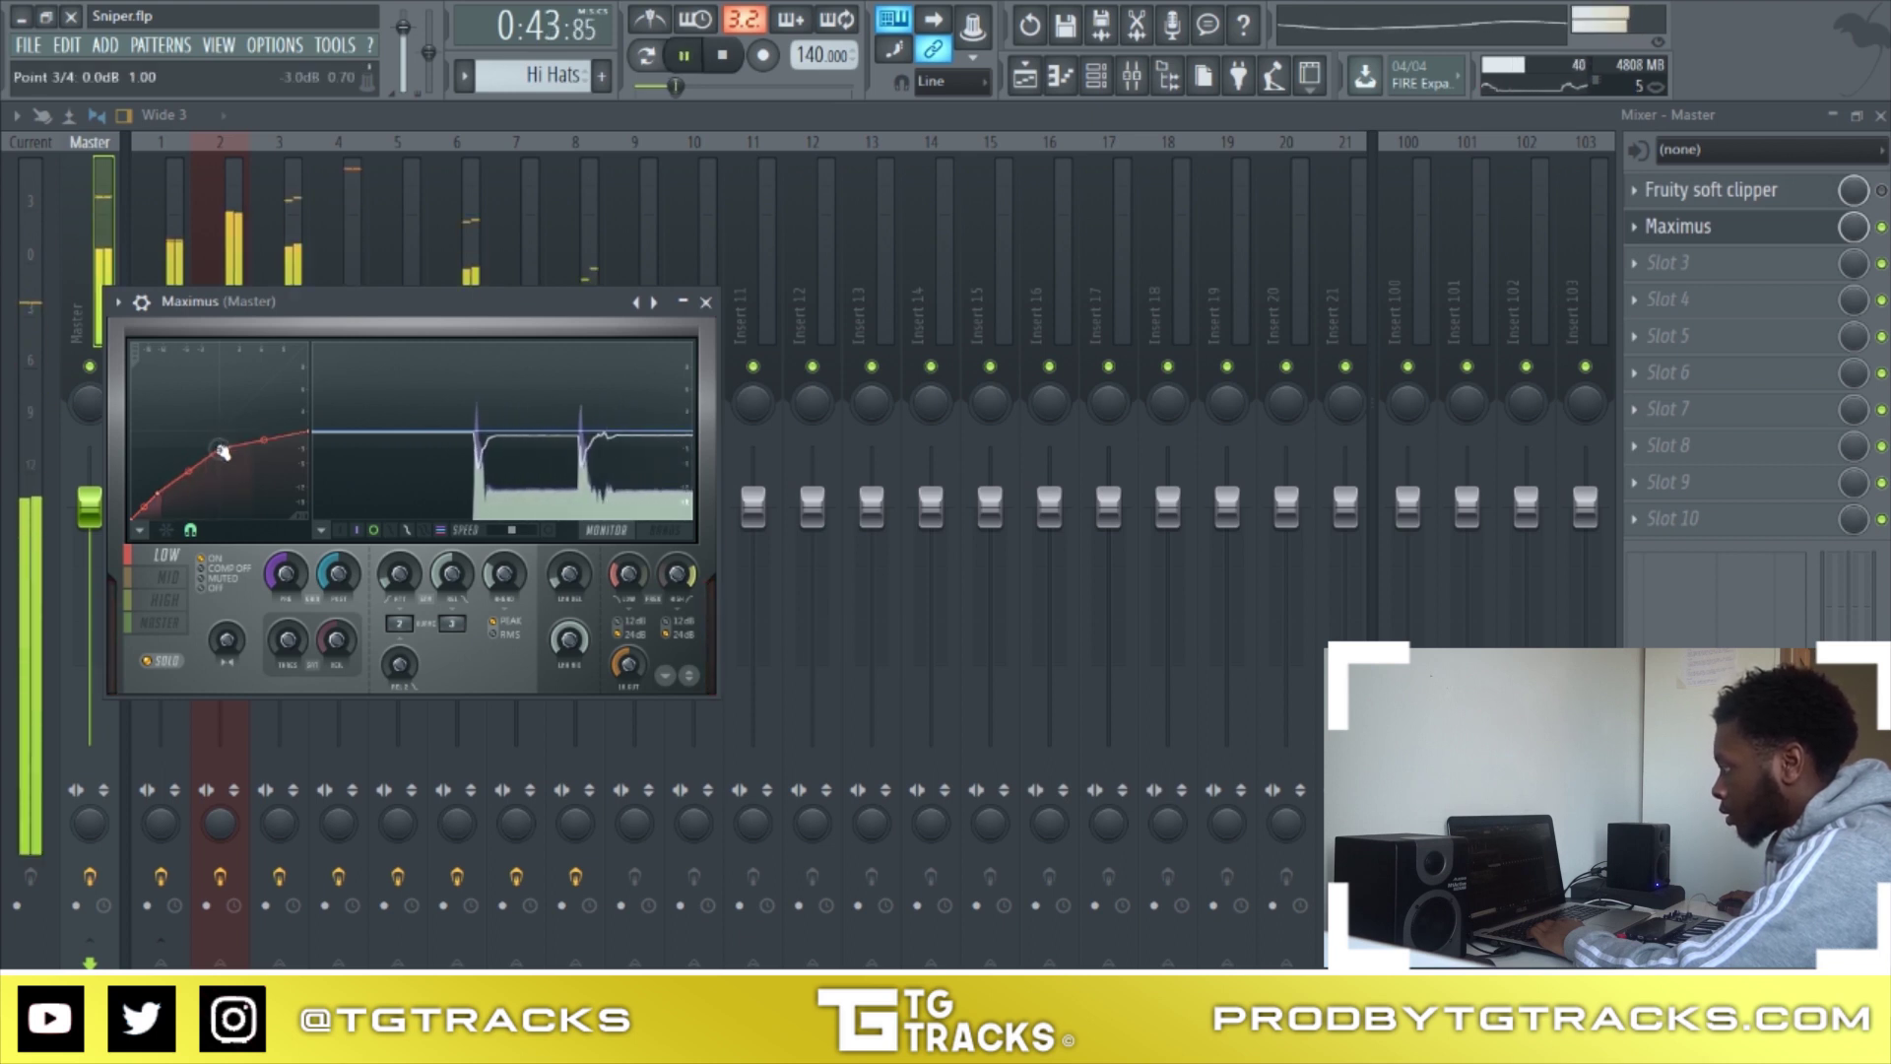
left_click_drag(221, 458, 222, 443)
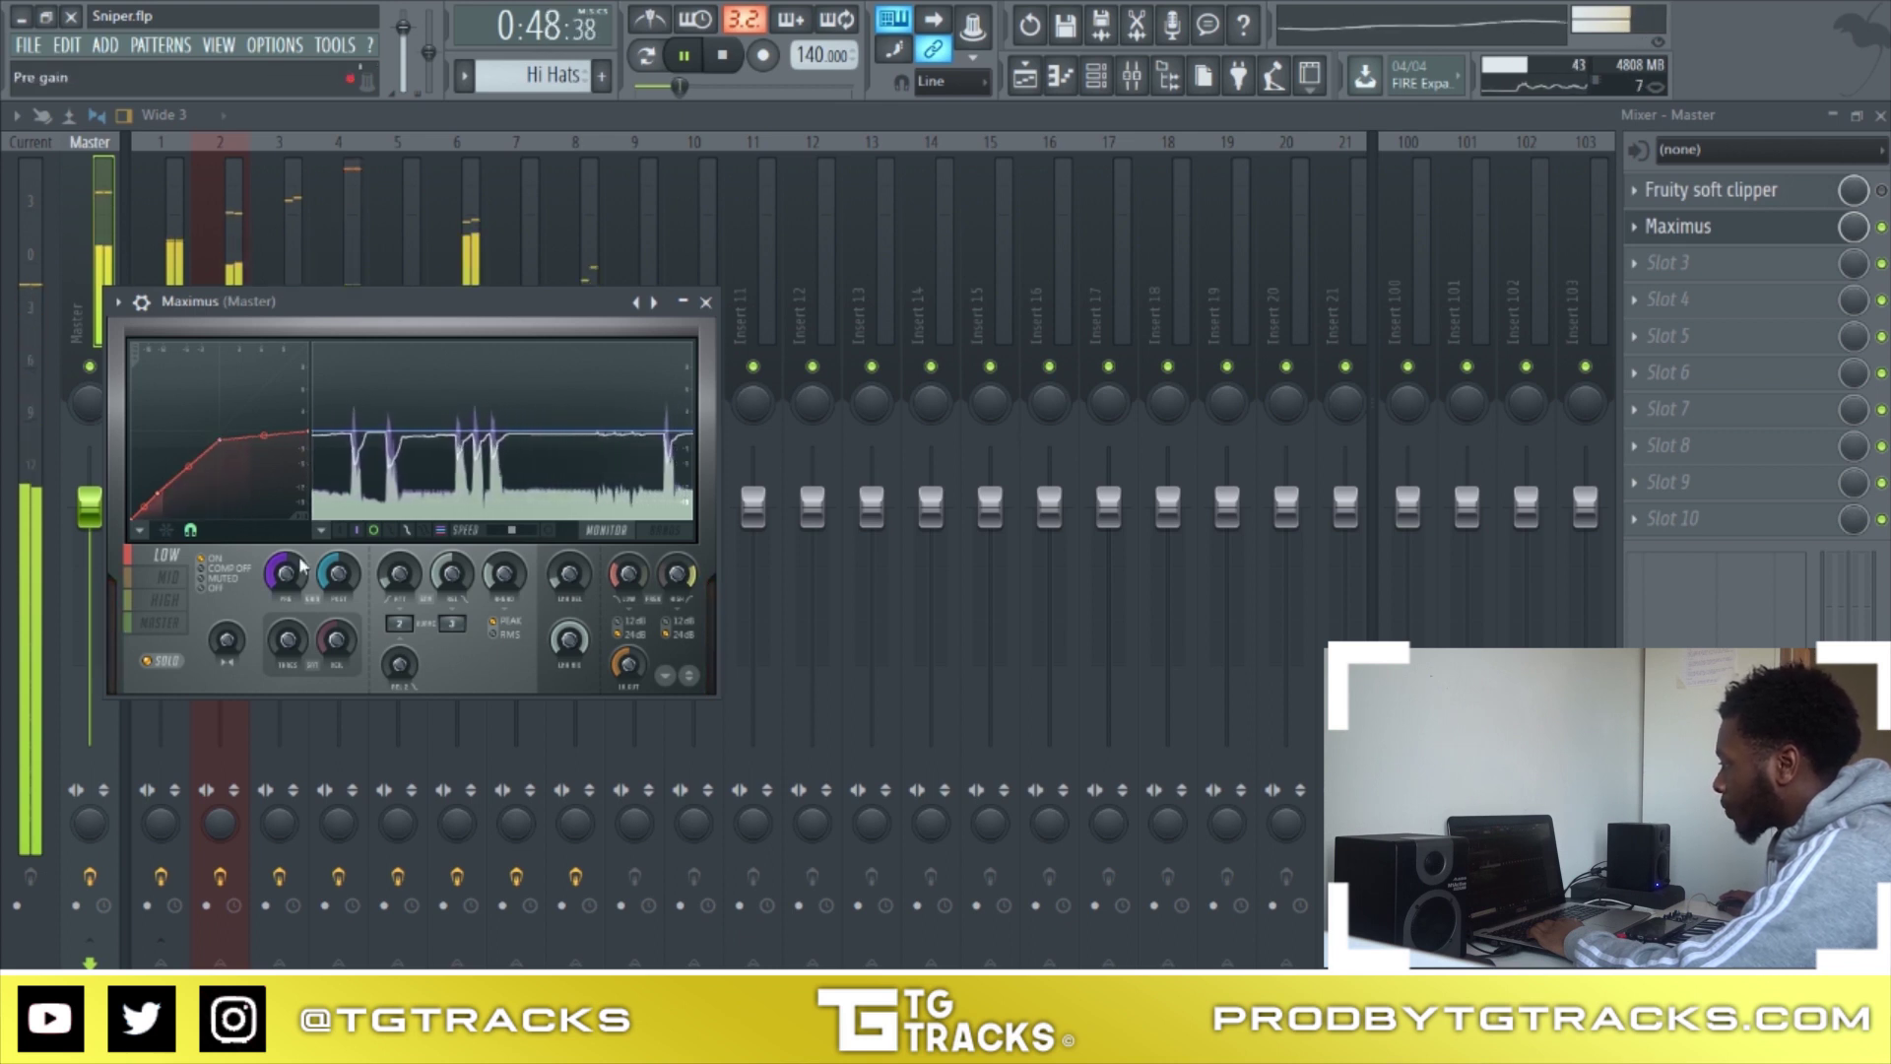
key("space")
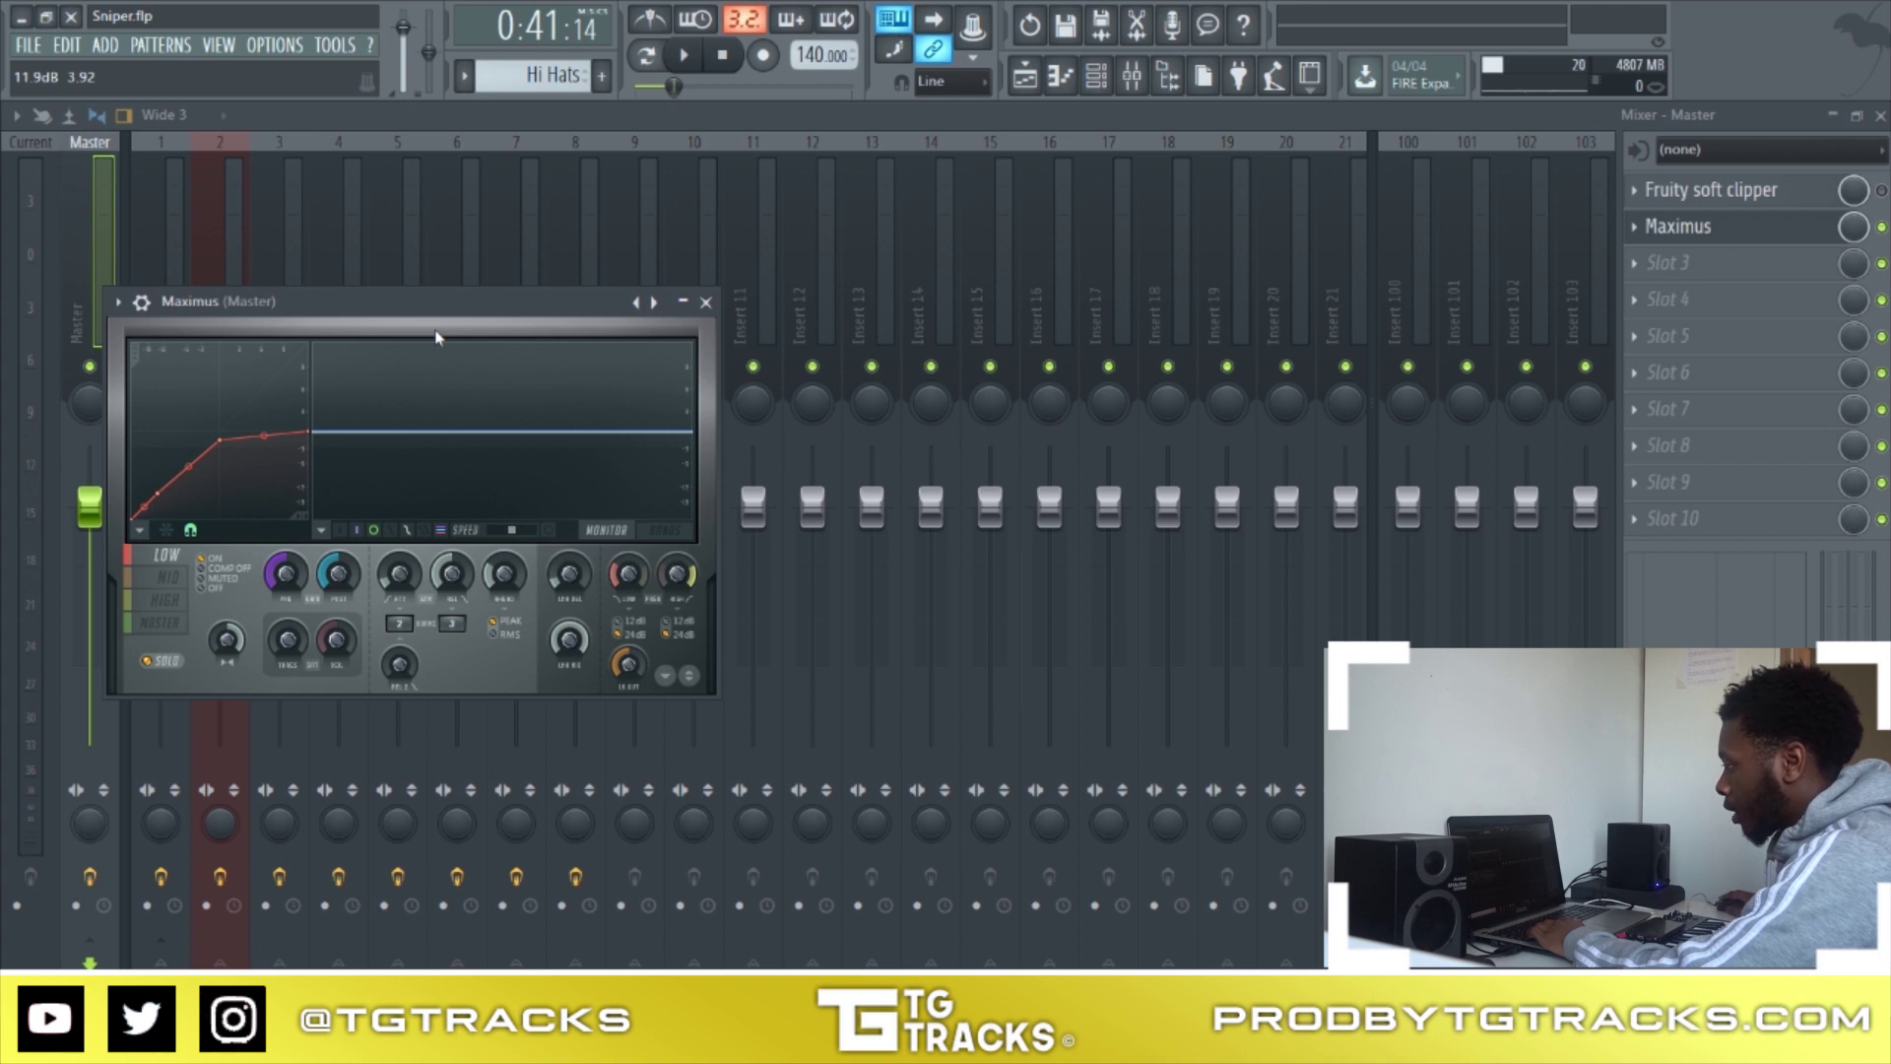
Switch Maximus to the soloed MID band and set its stereo separation to 67% separated while auditioning the beat
left_click(177, 589)
key("space")
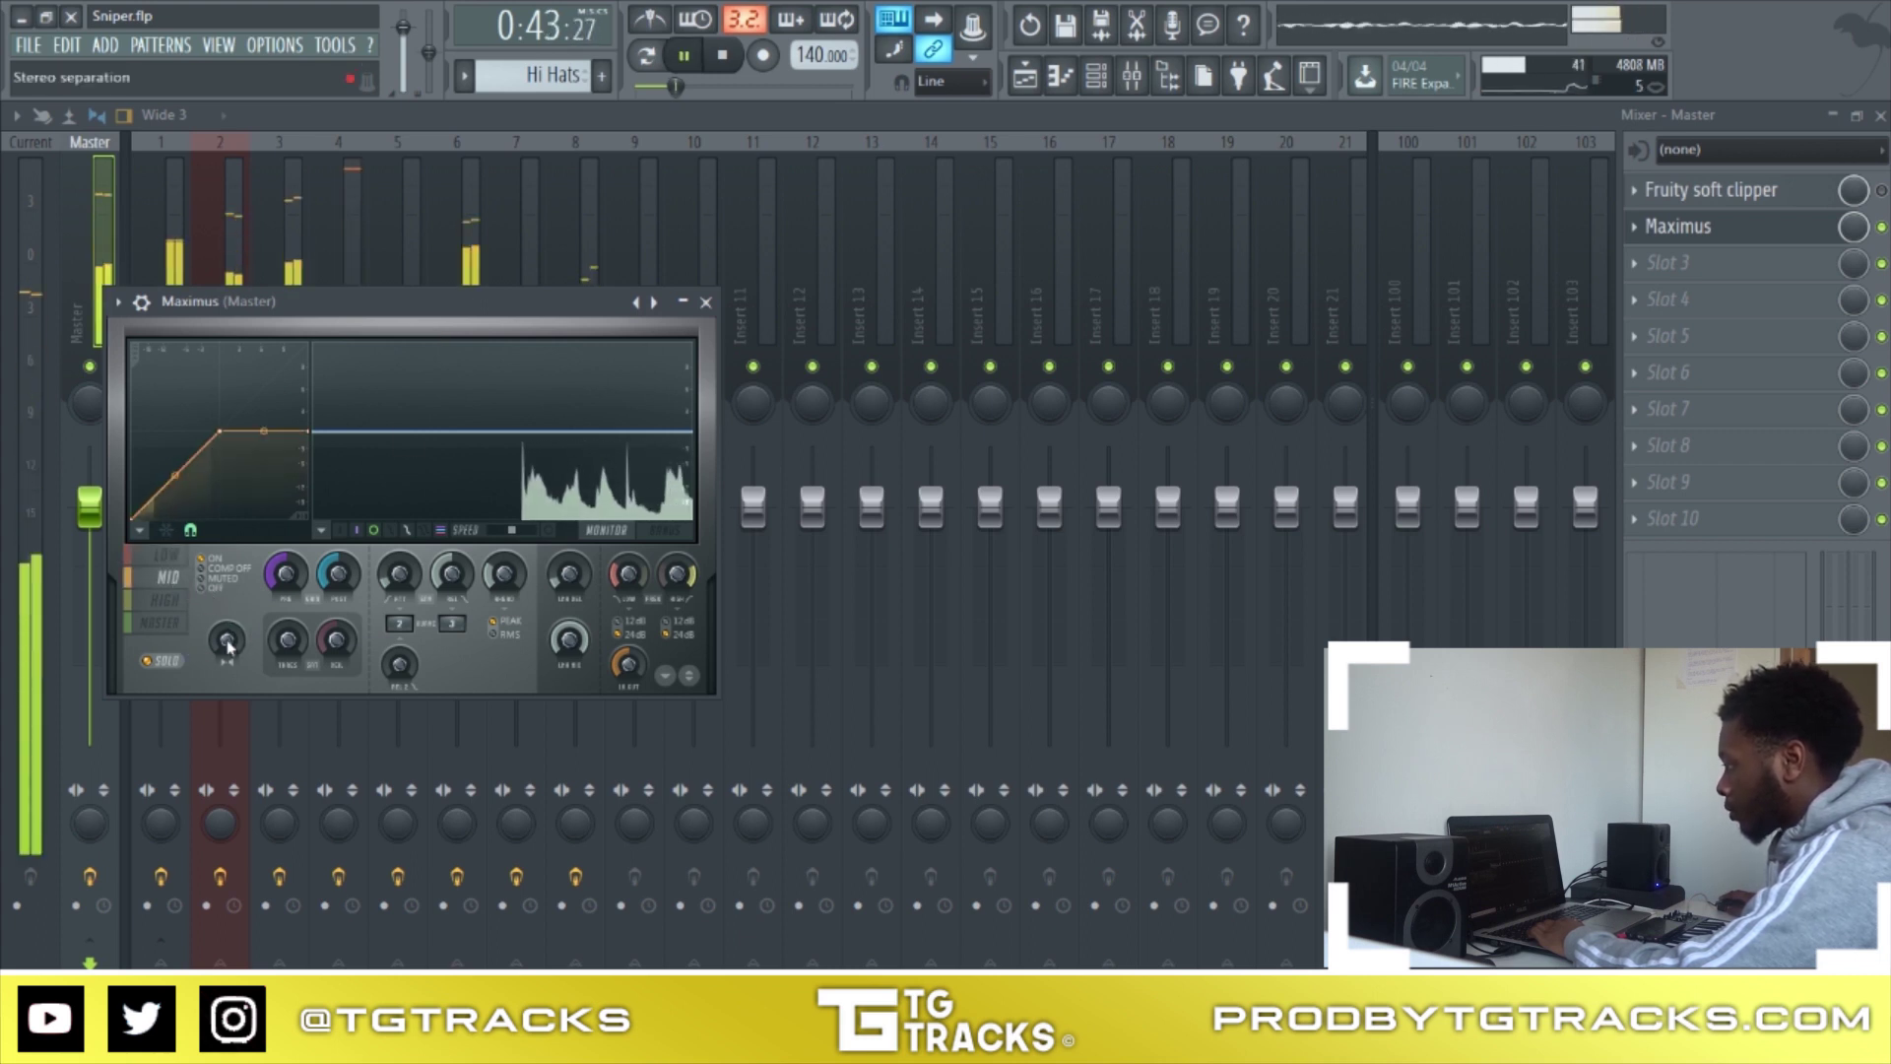
key("space")
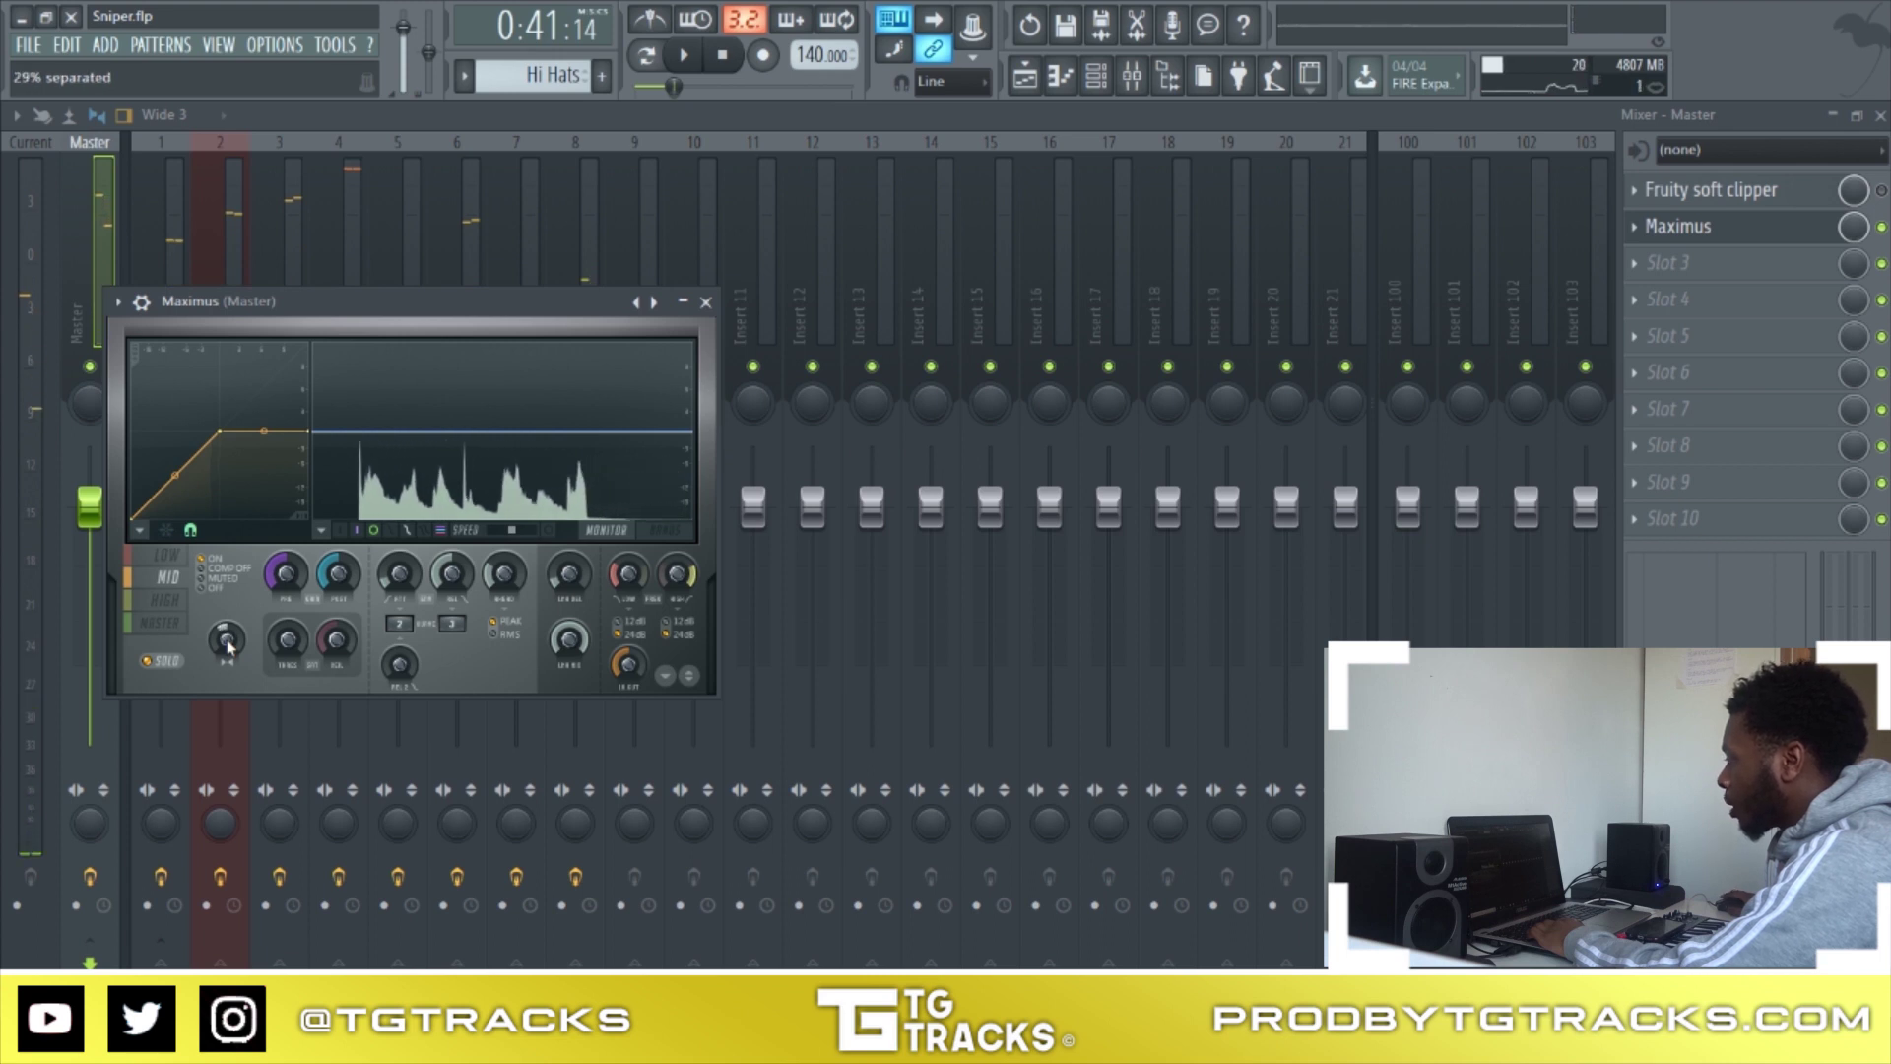
key("space")
scroll(226, 640, "up", 5)
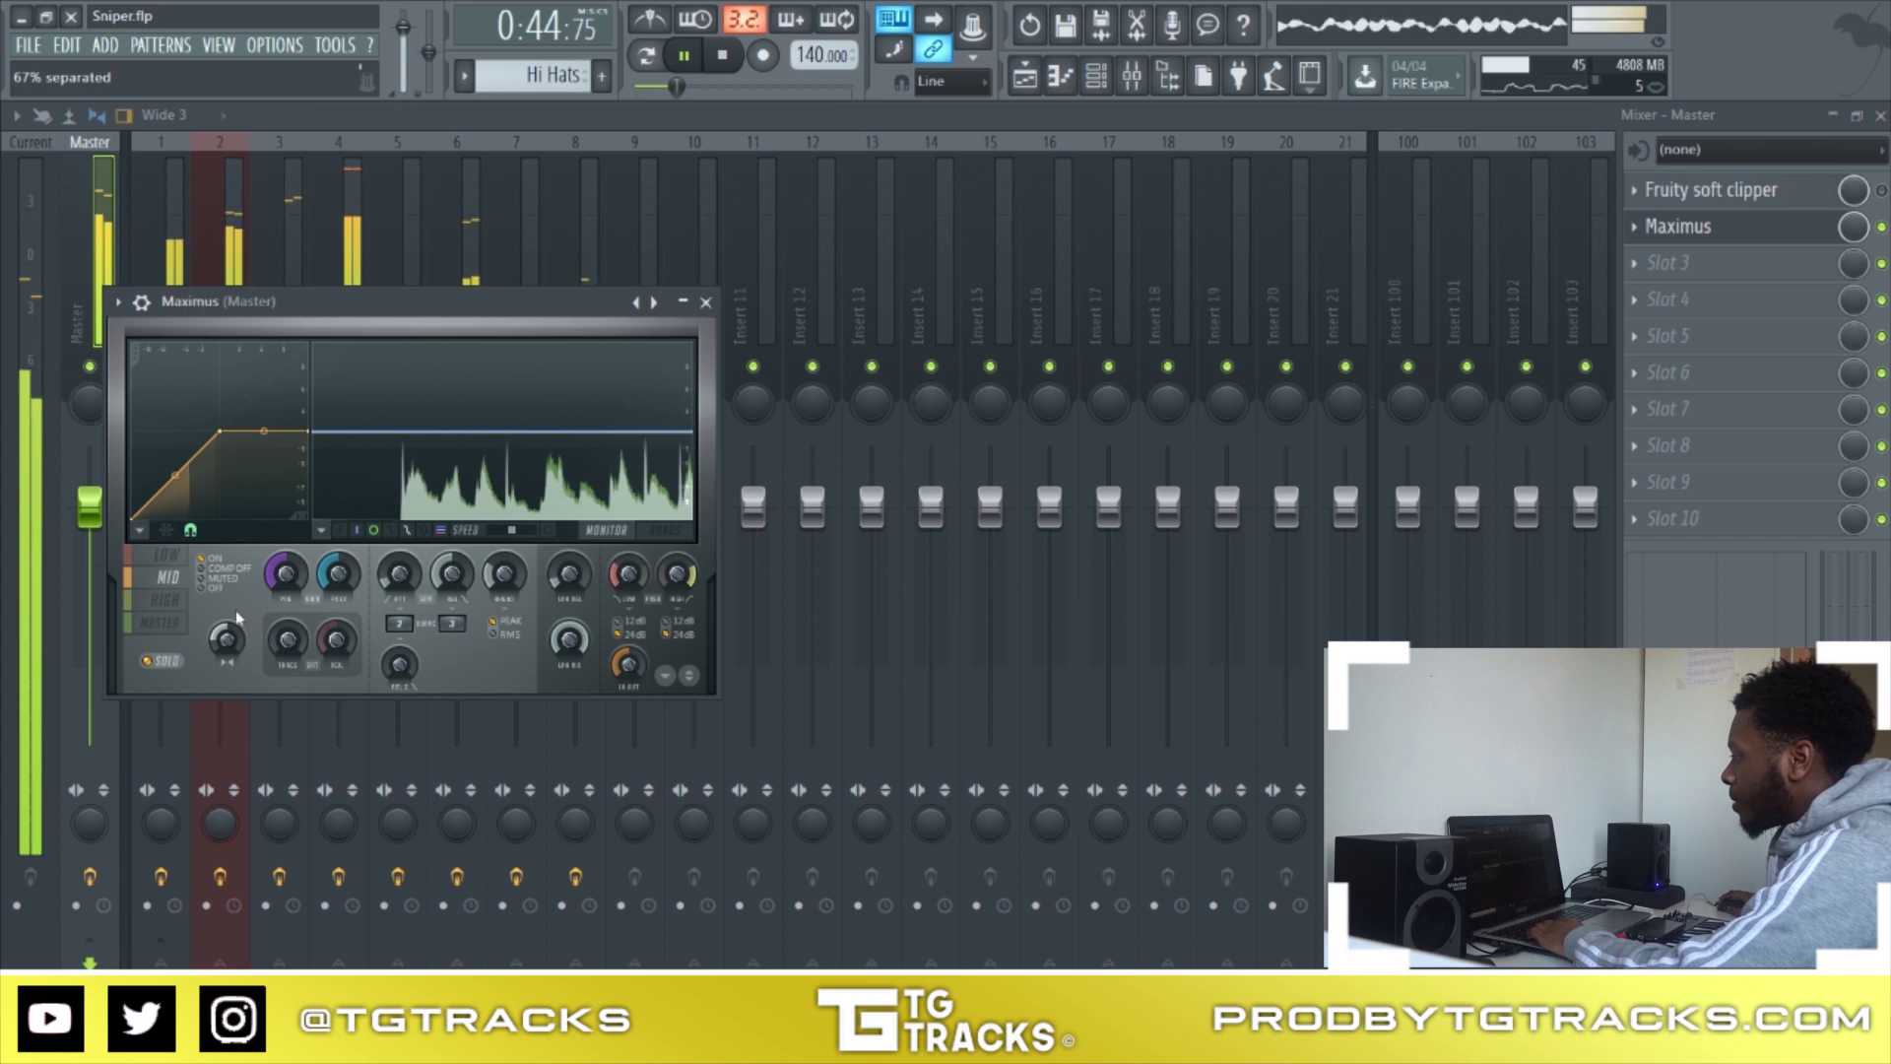
key("space")
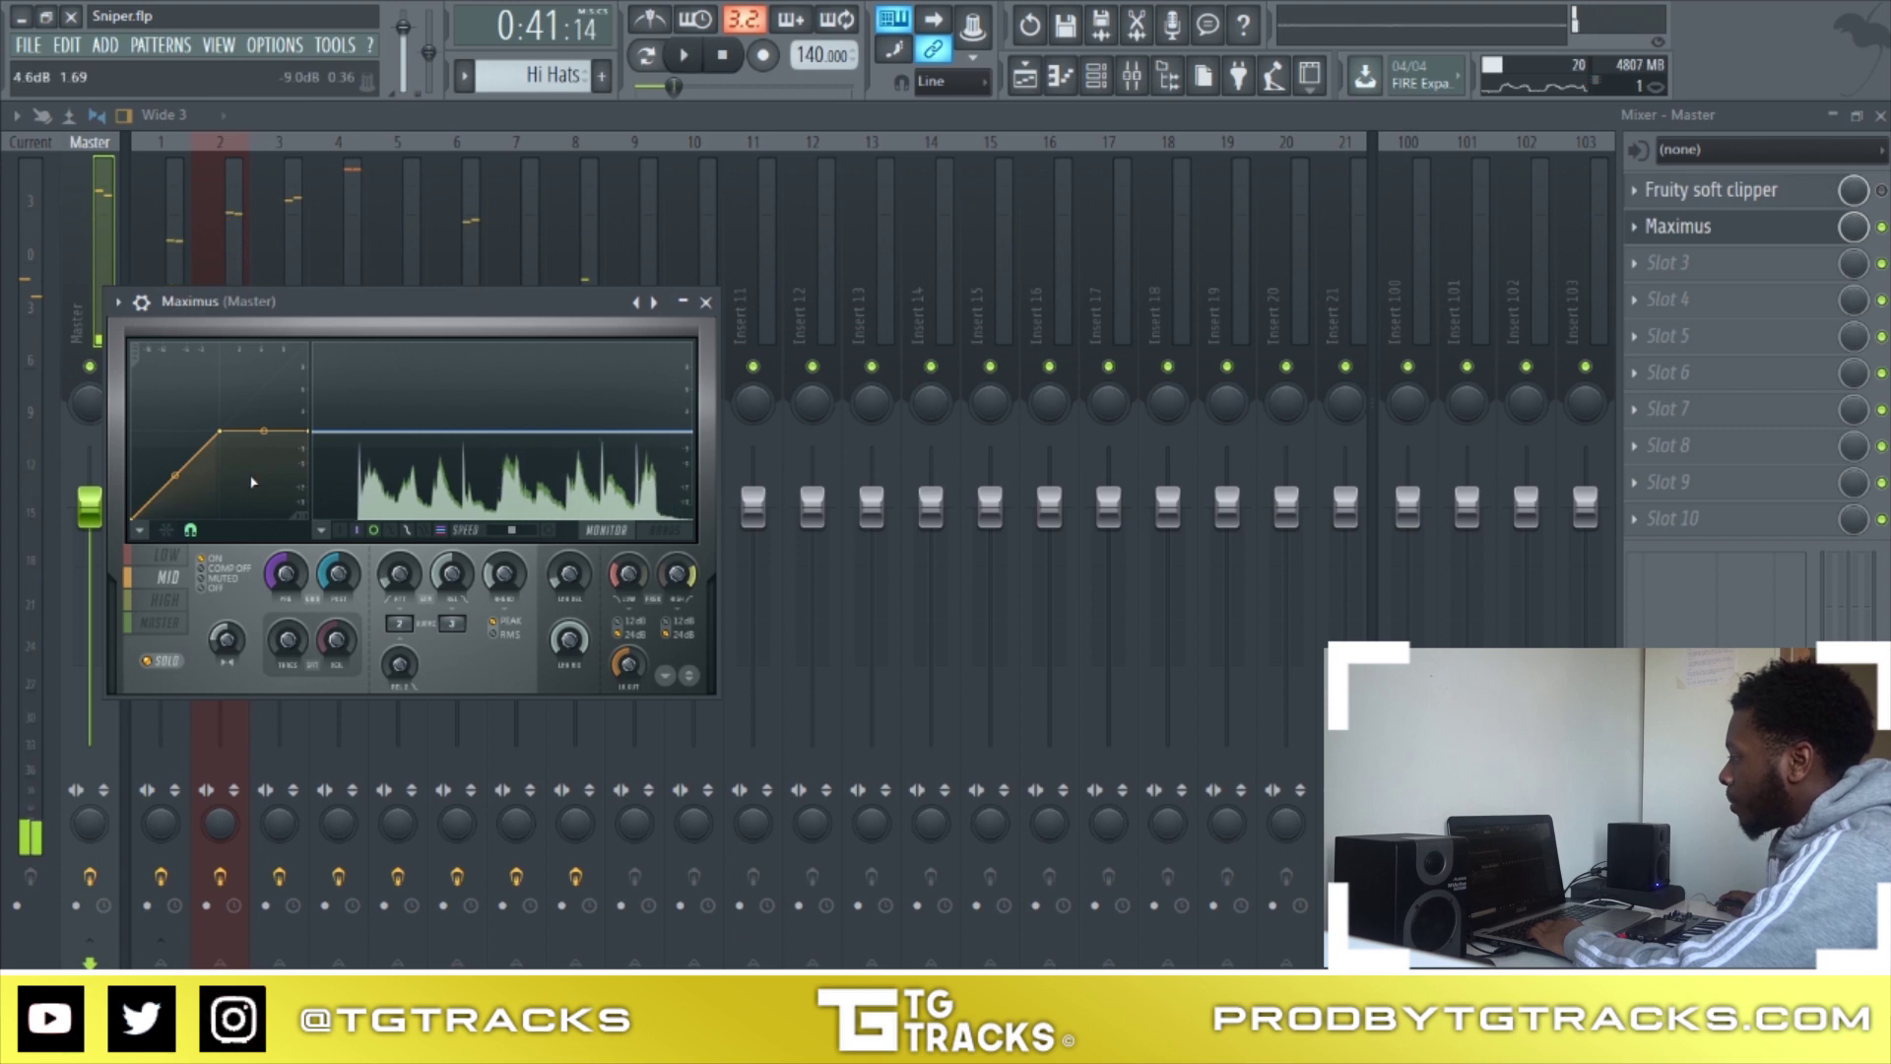
Add a point low on the MID band's curve and lower its 0 dB knee point to about -4.2 dB
right_click(182, 474)
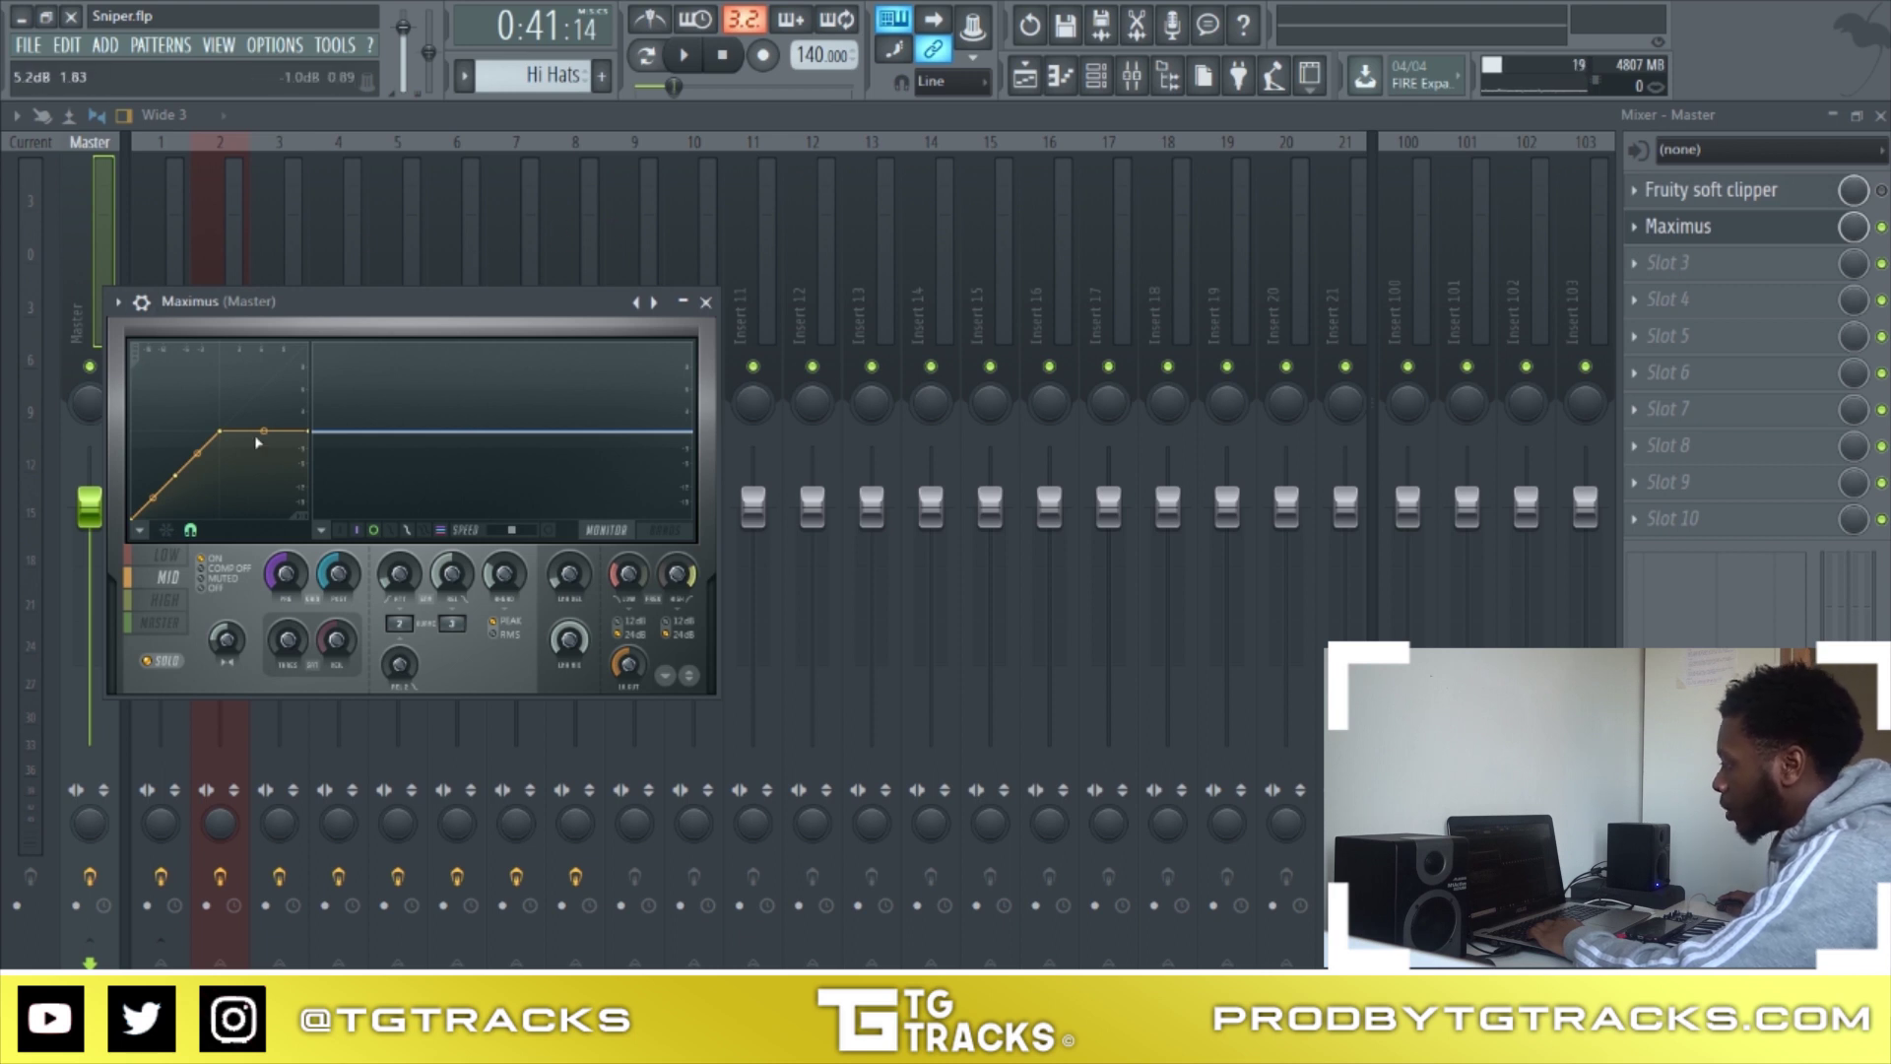
key("space")
left_click_drag(223, 433, 222, 458)
key("space")
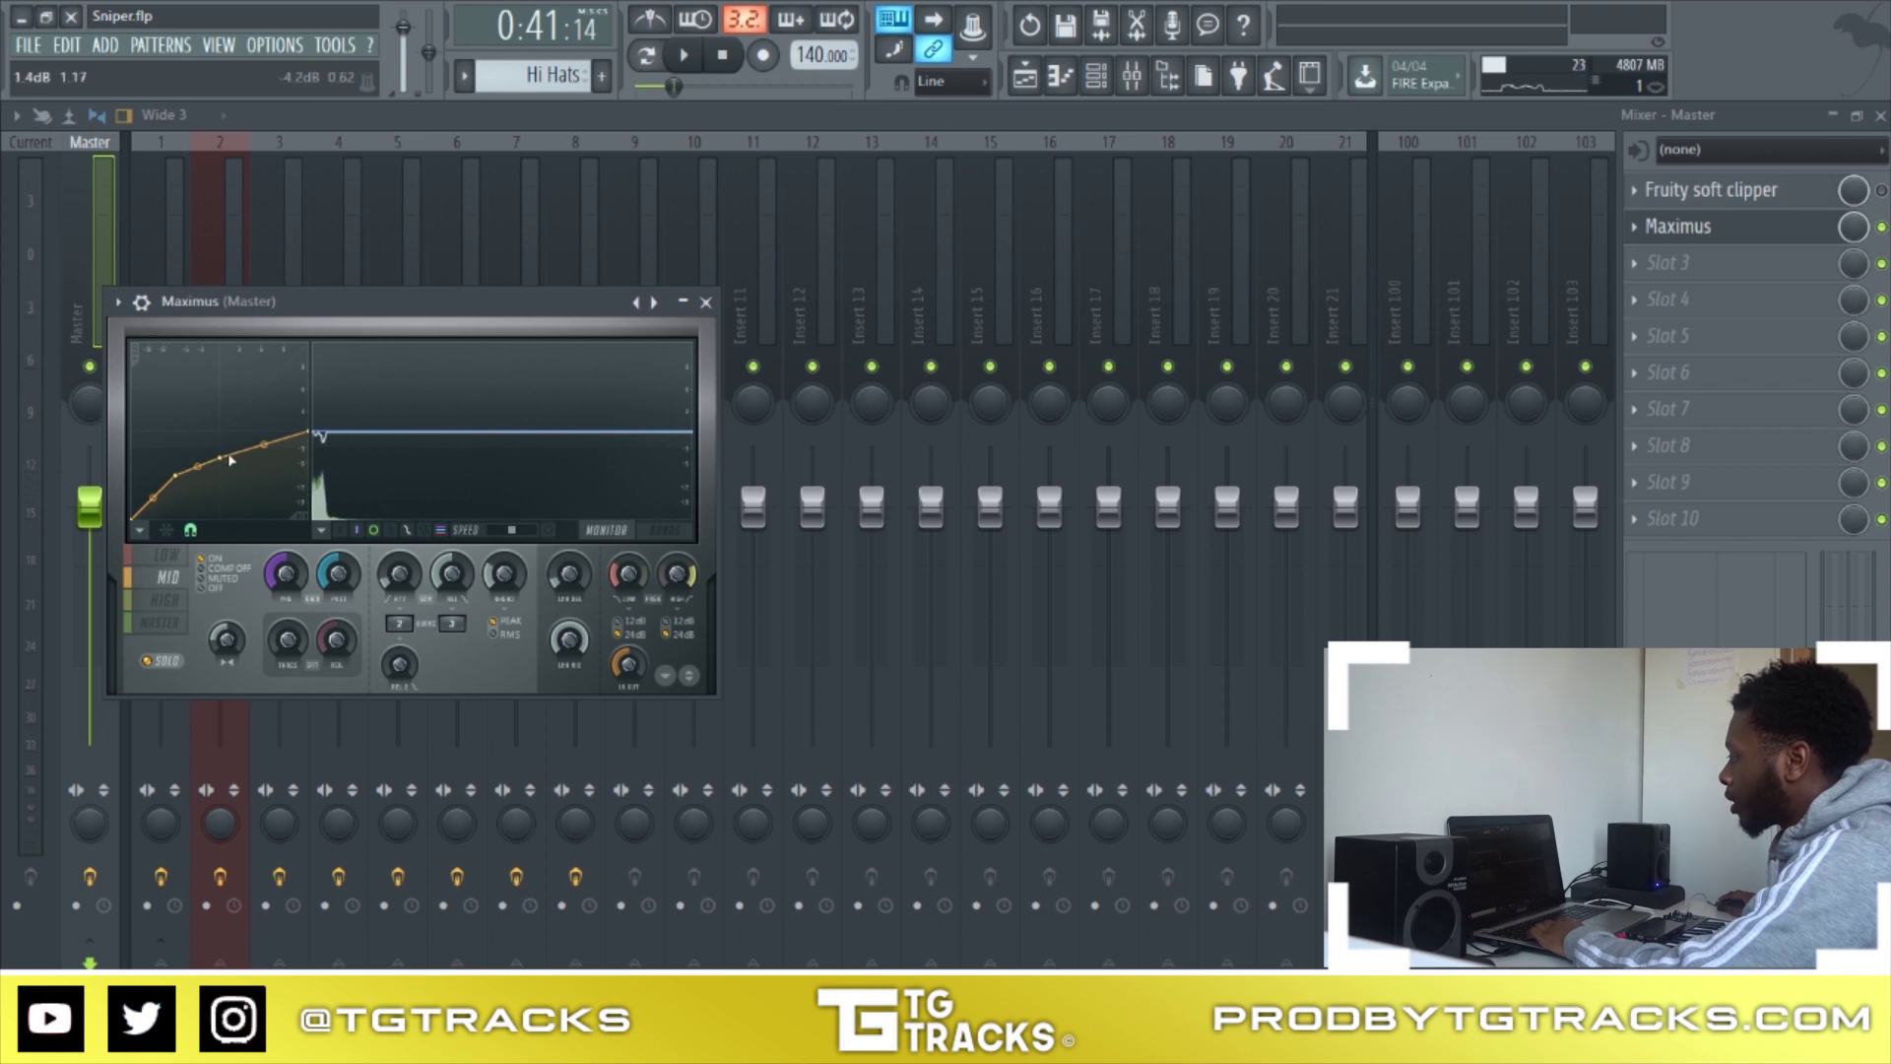
Try pulling the MID band's knee point far down and play the beat to hear the heavy compression
left_click_drag(220, 460, 225, 498)
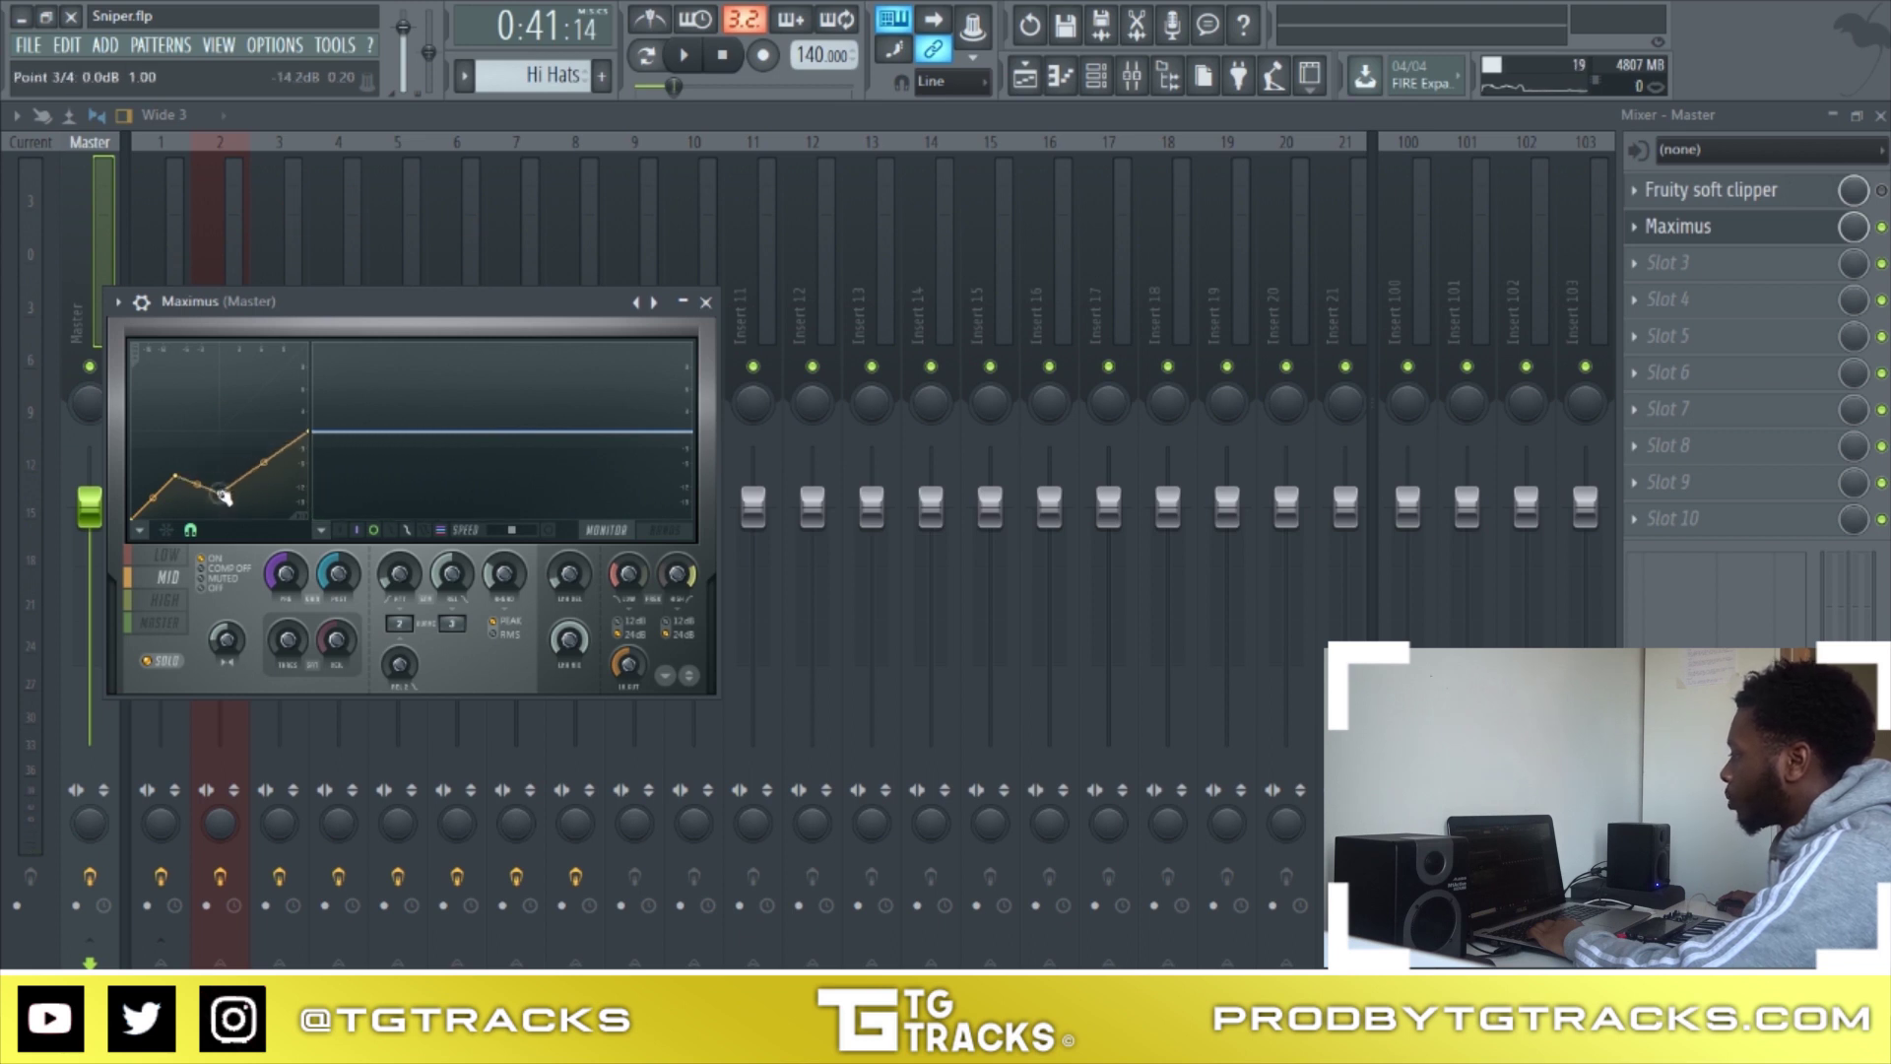
key("space")
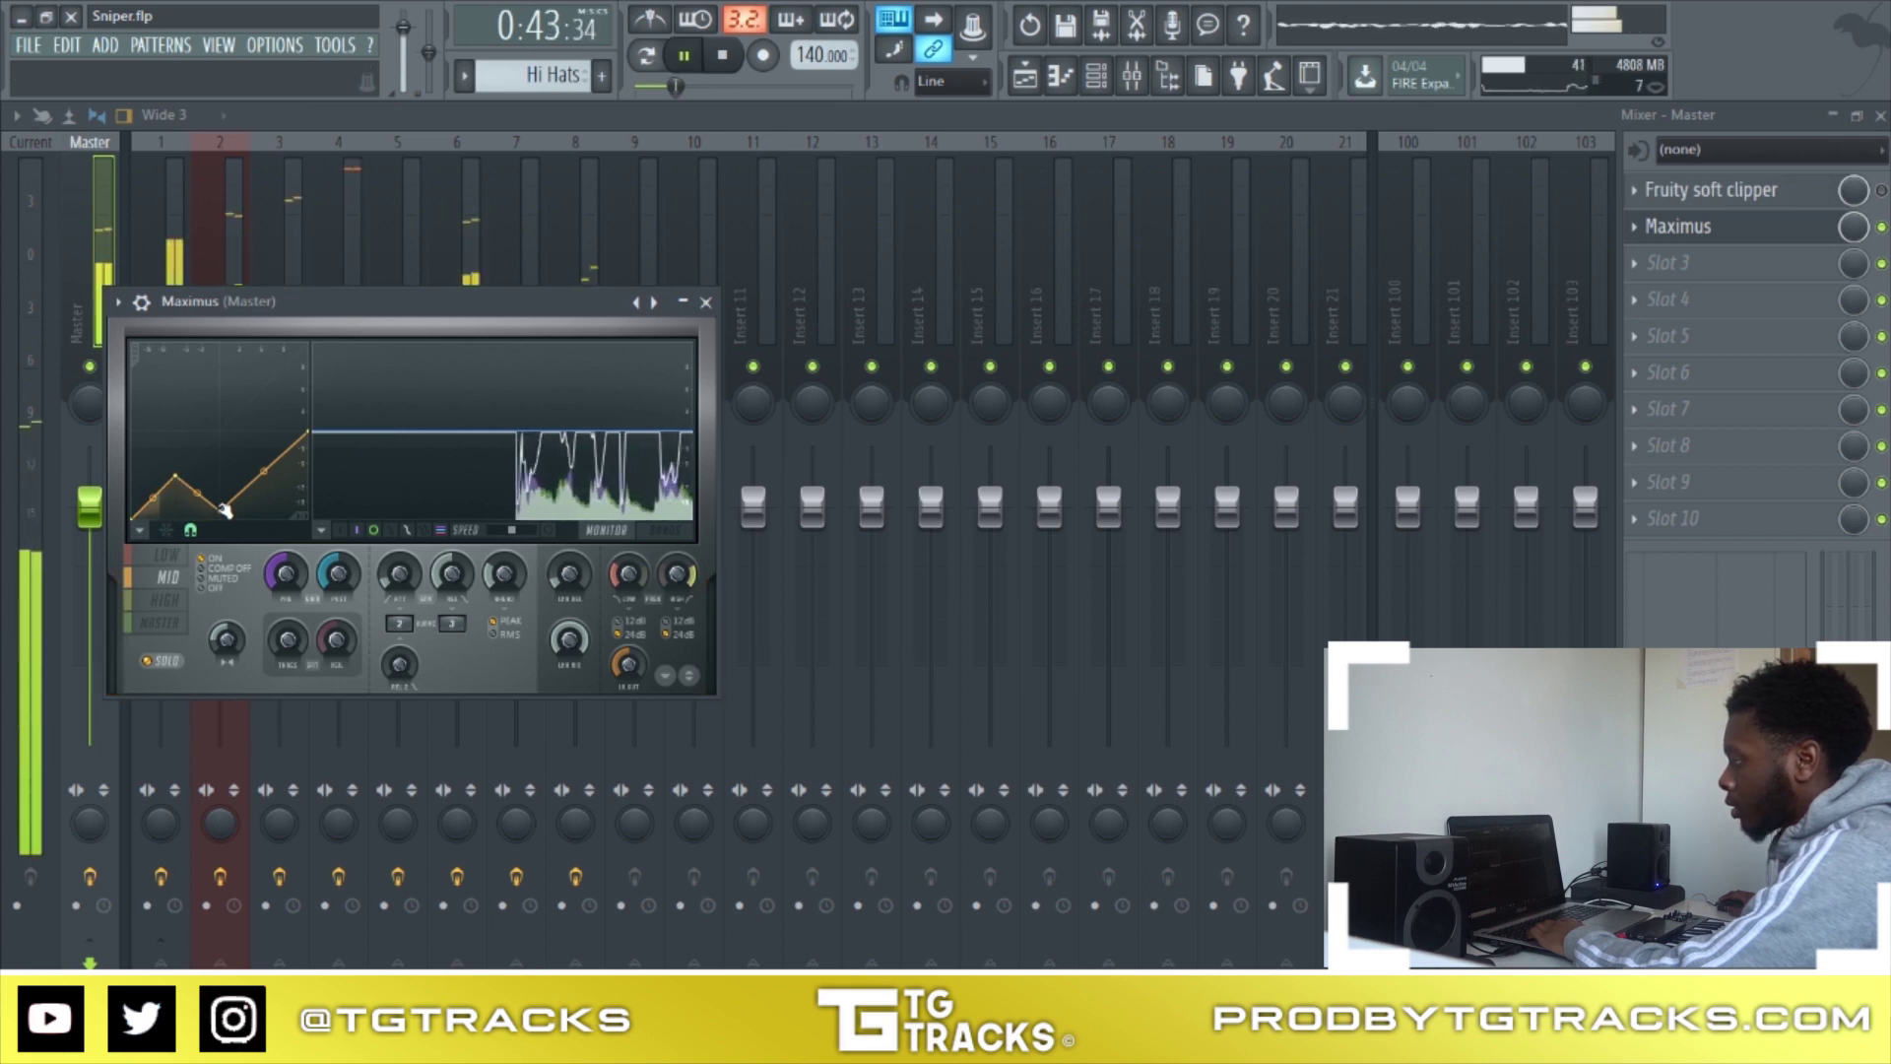
key("space")
Raise the MID band's knee point to about -4.7 dB and audition the beat
left_click_drag(224, 489, 226, 472)
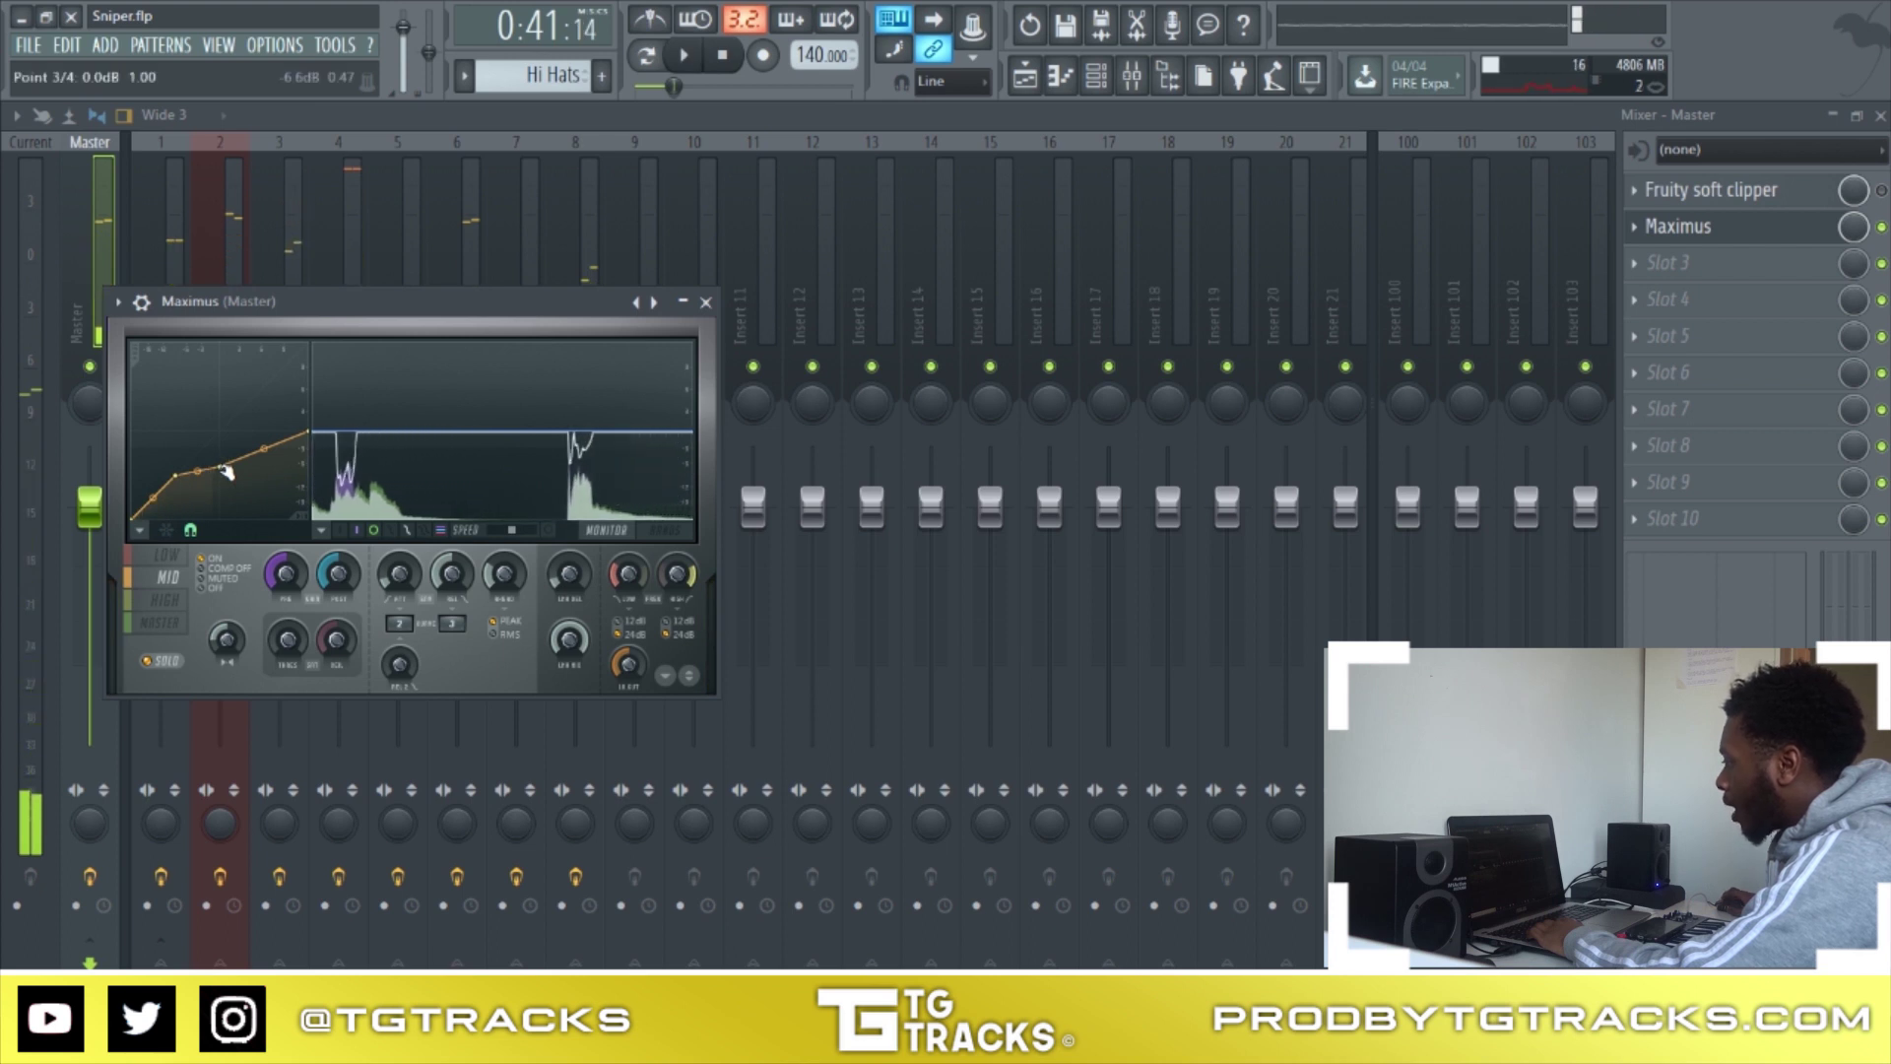
key("space")
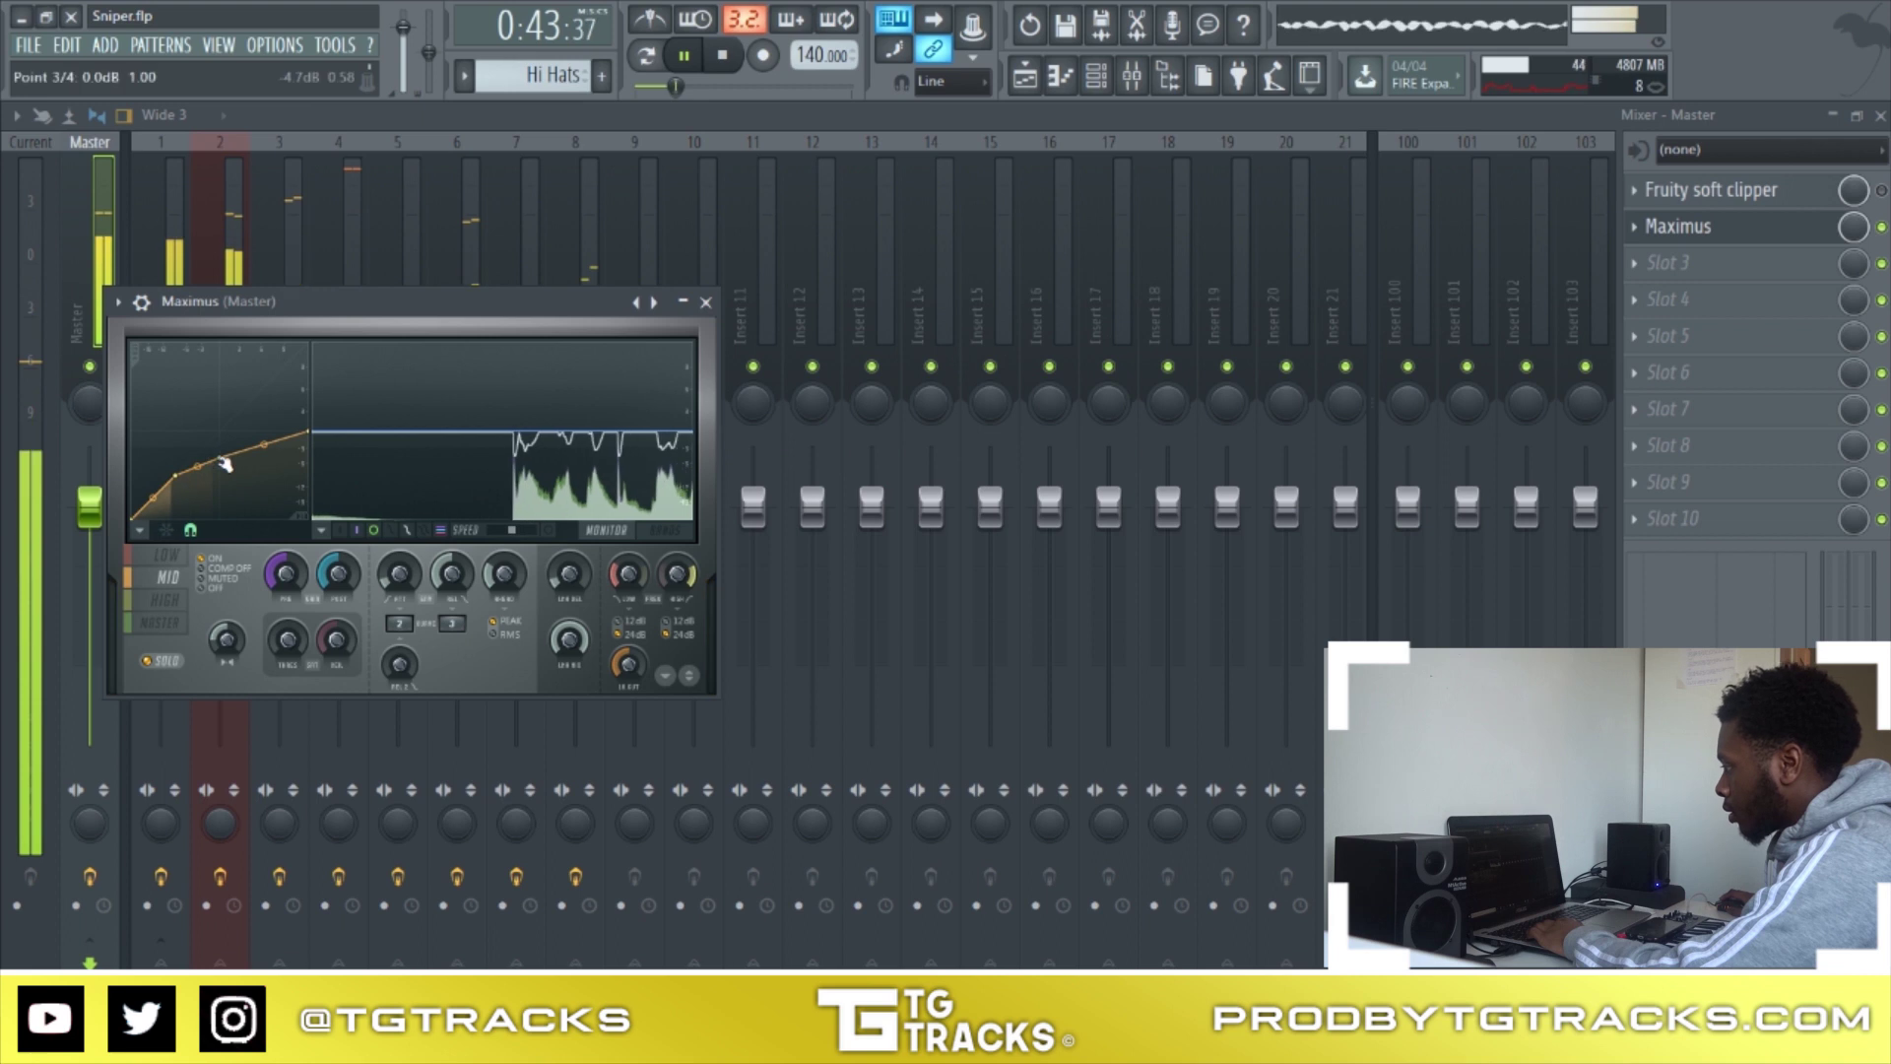
key("space")
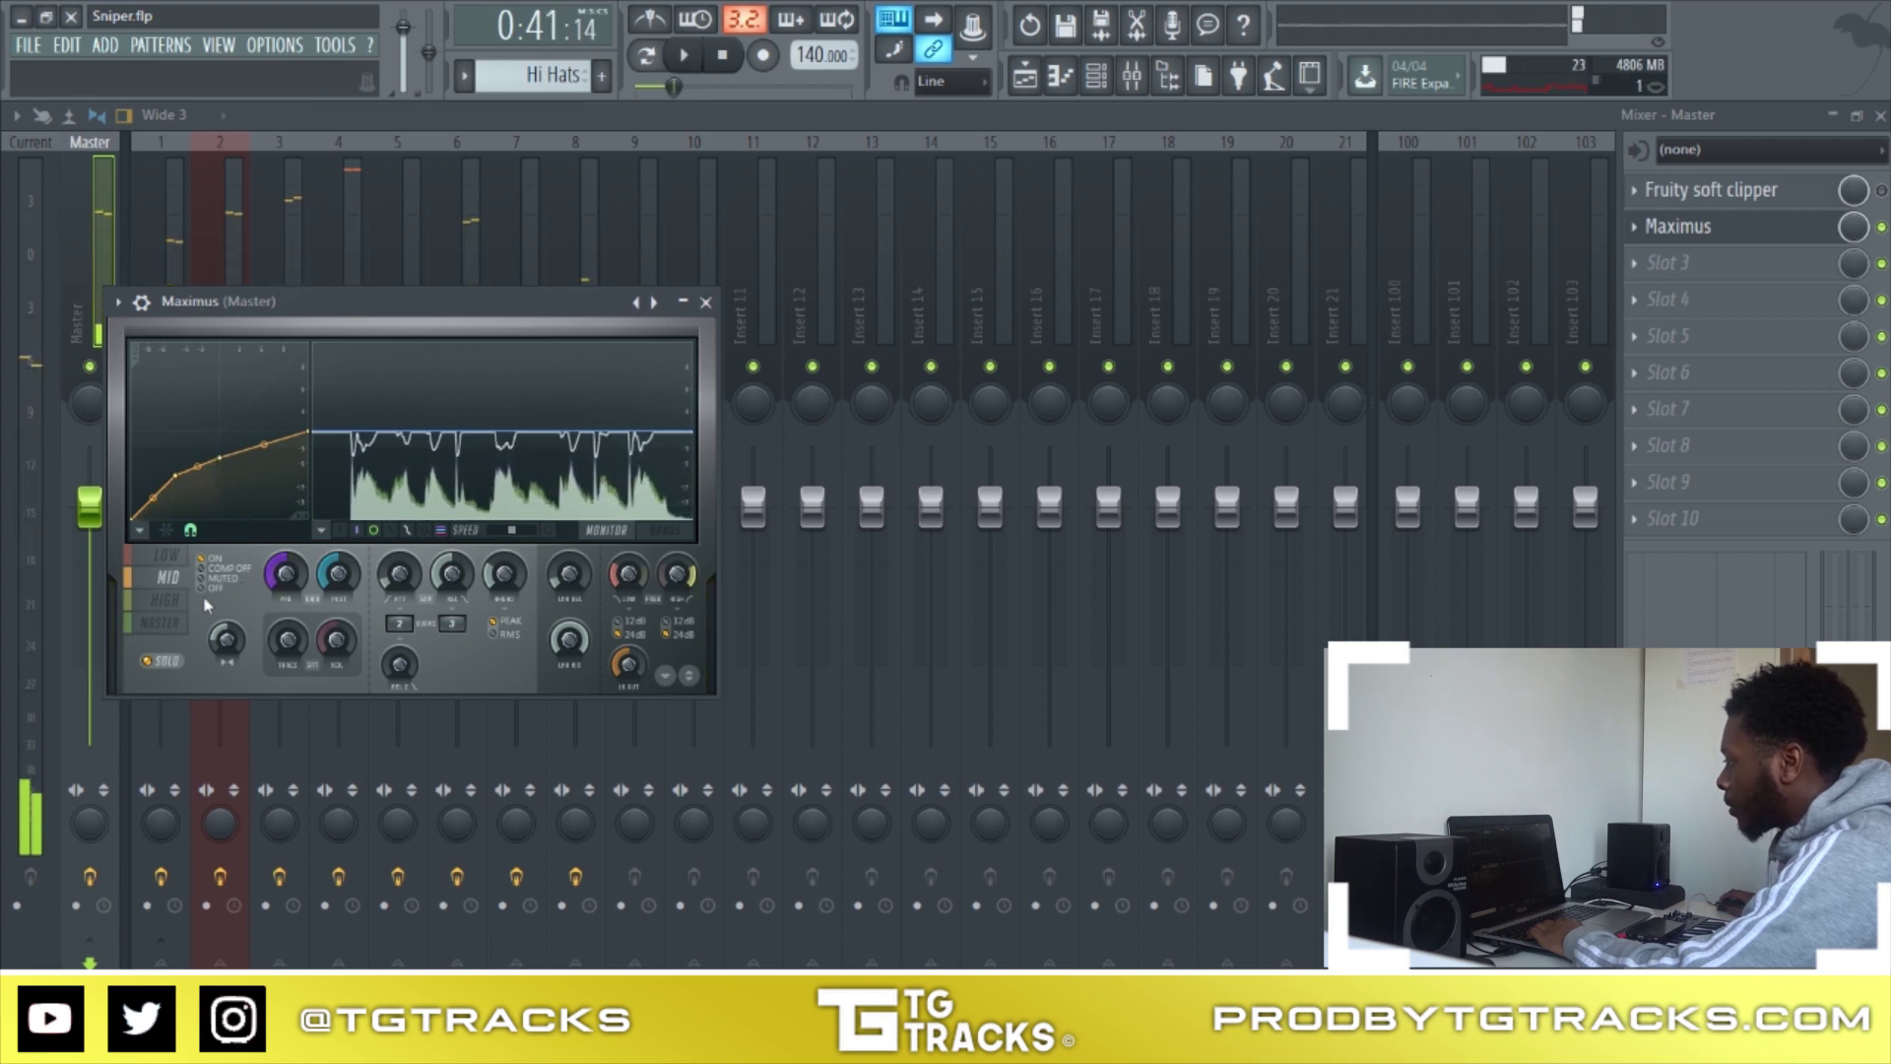
Switch to the HIGH band, add a point near the low end of its curve and lower its 0 dB knee point to about -5.6 dB
left_click(164, 600)
left_click_drag(139, 514, 144, 507)
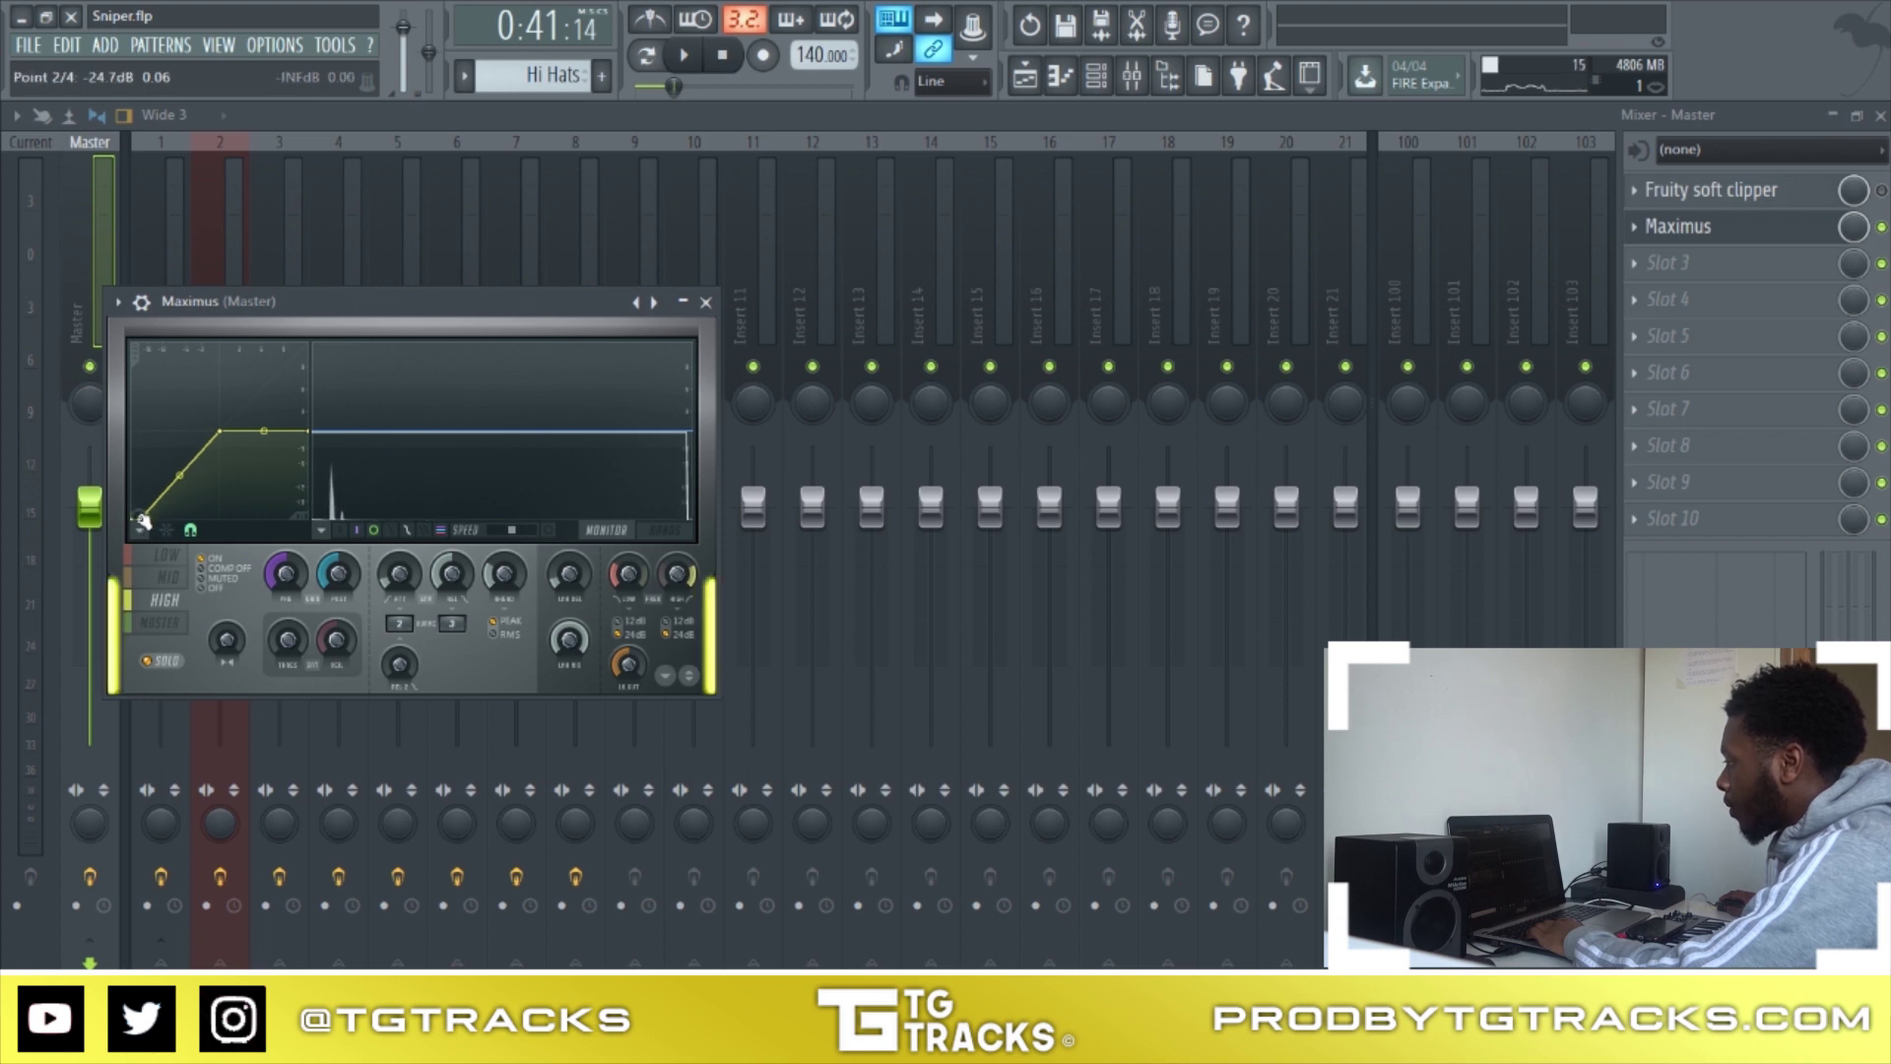
key("space")
left_click_drag(219, 431, 222, 461)
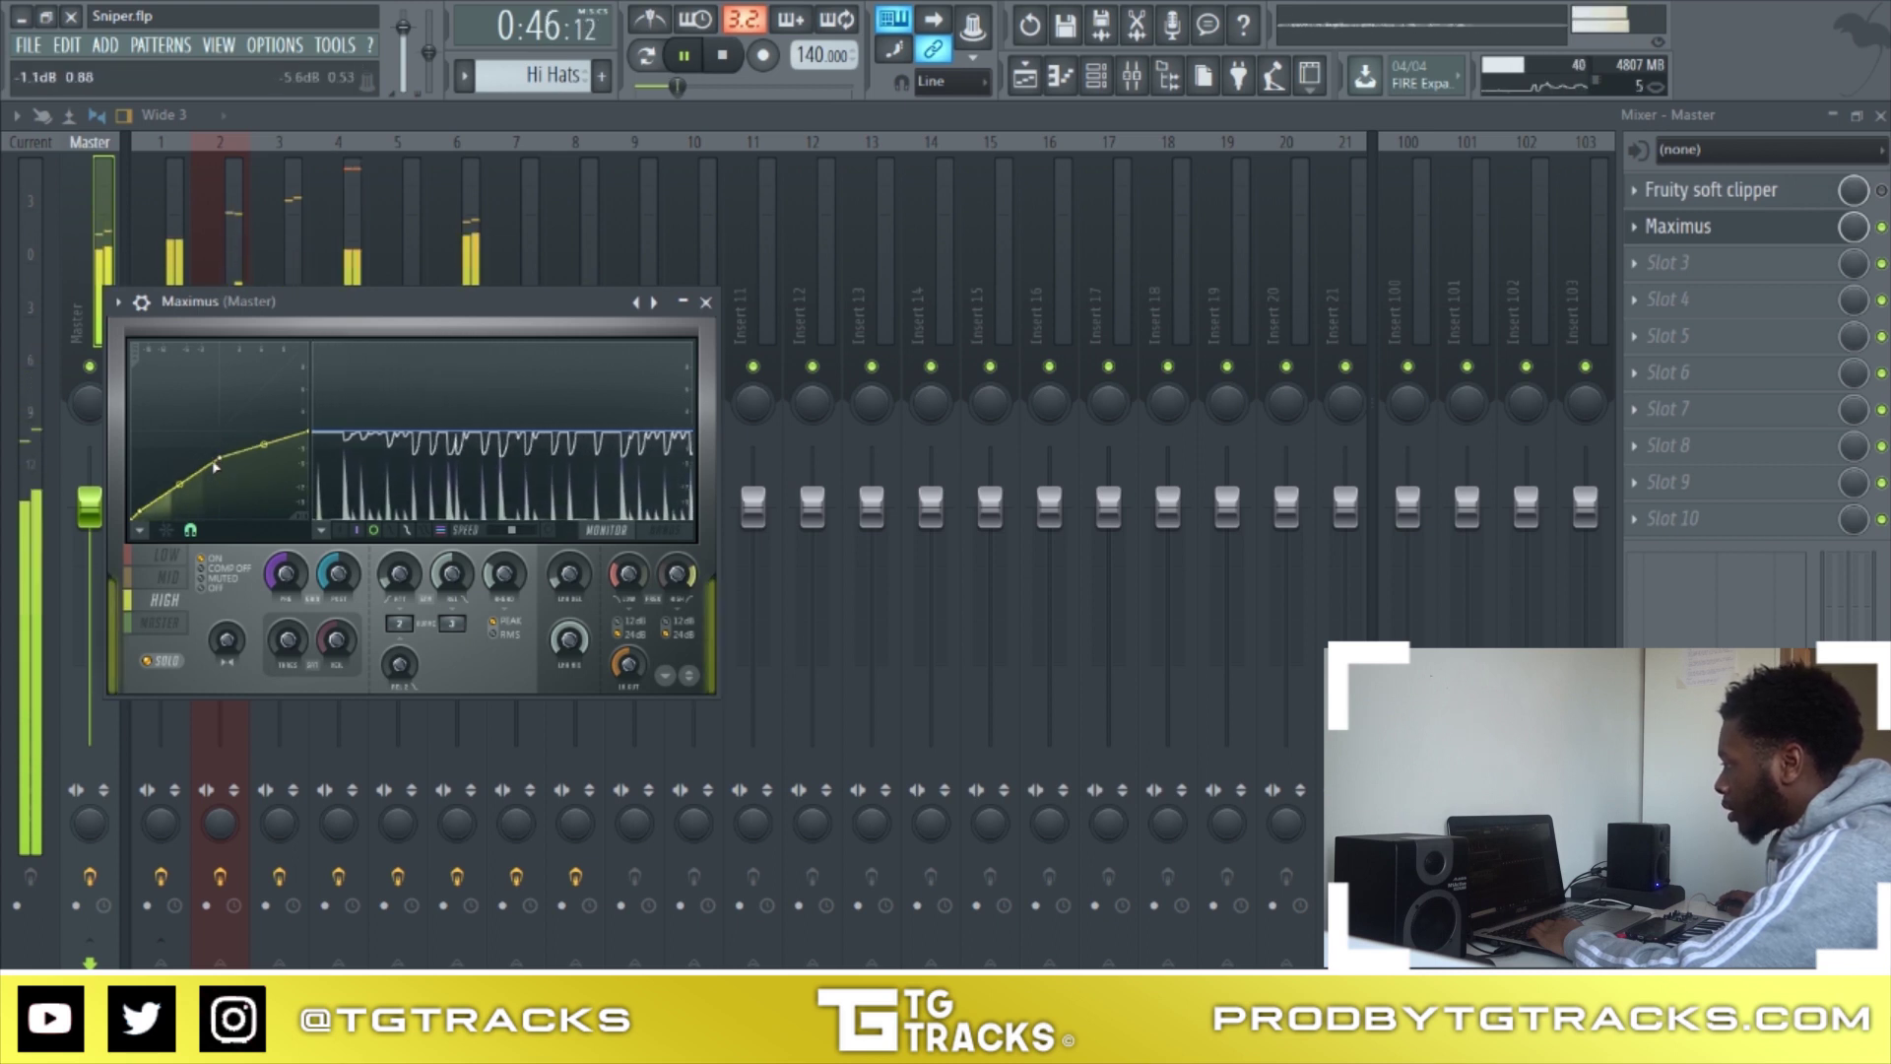
key("space")
Raise the HIGH band's knee point slightly and widen the band's stereo separation while the beat plays
left_click_drag(216, 459, 225, 453)
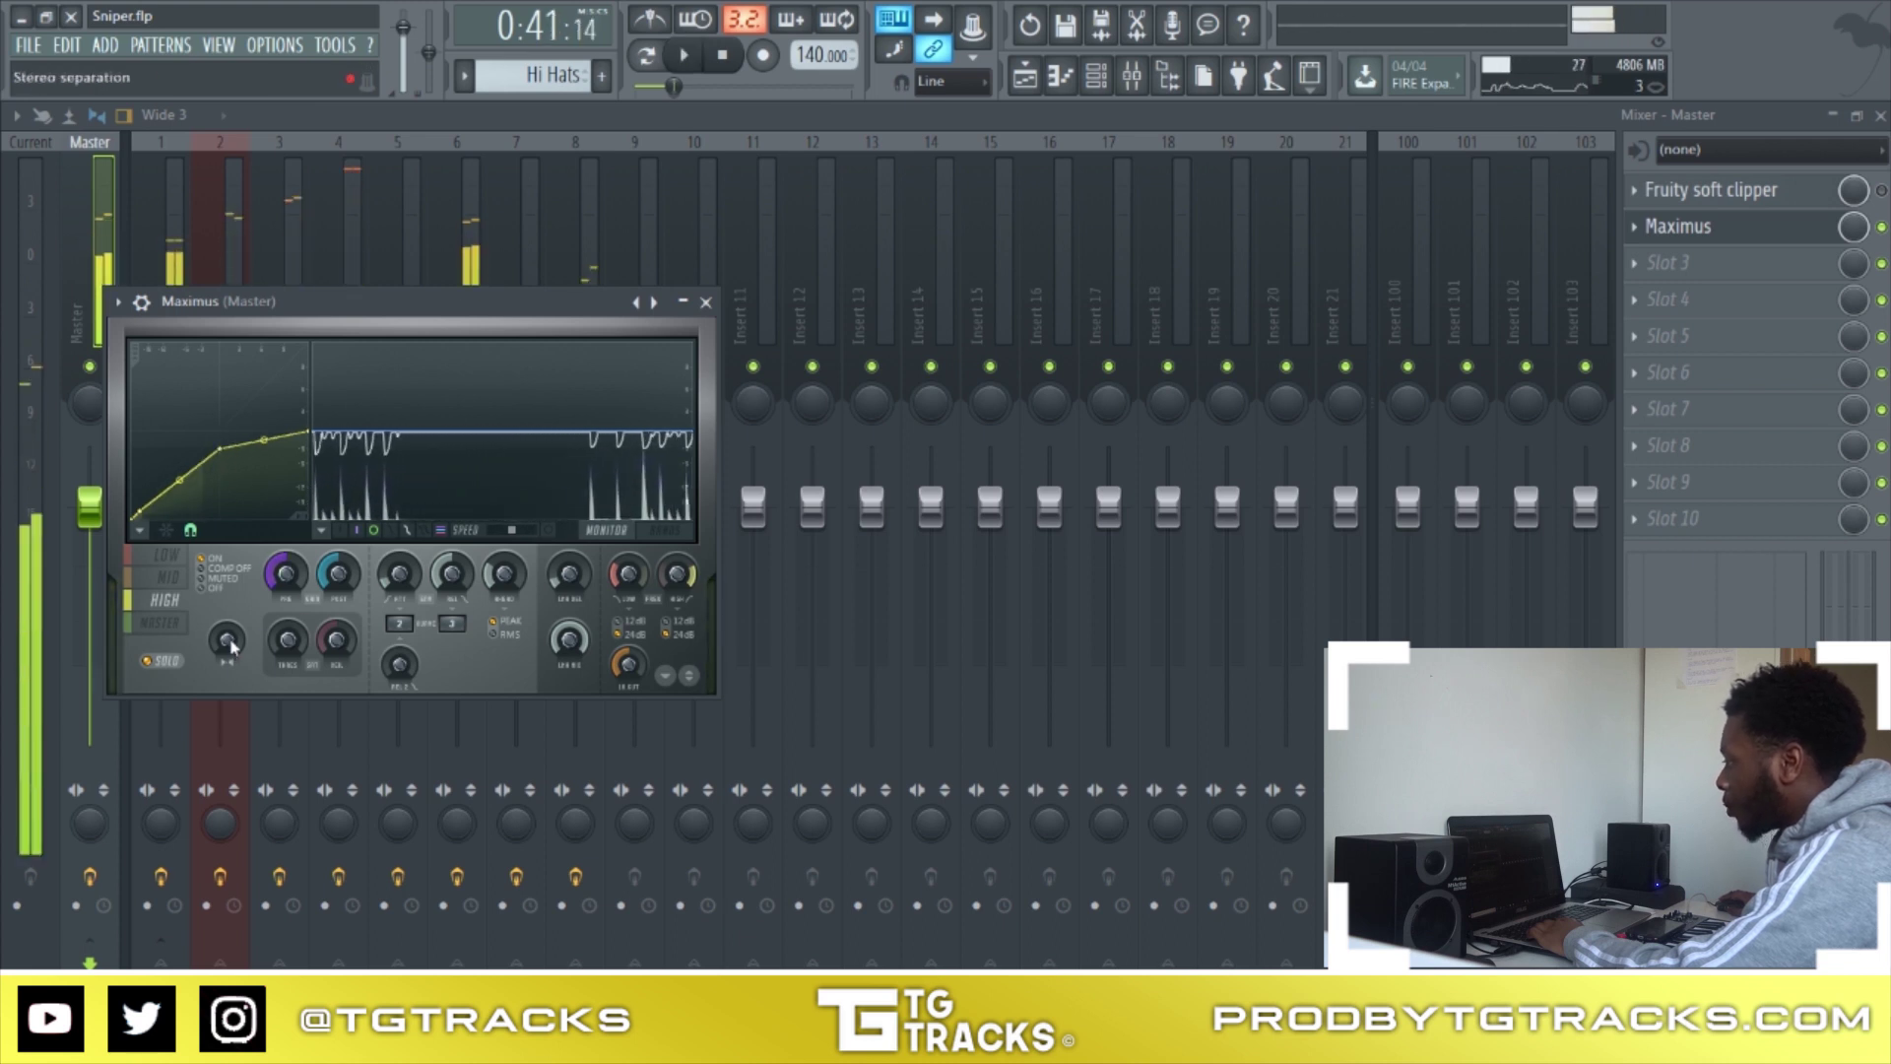
left_click_drag(226, 639, 232, 646)
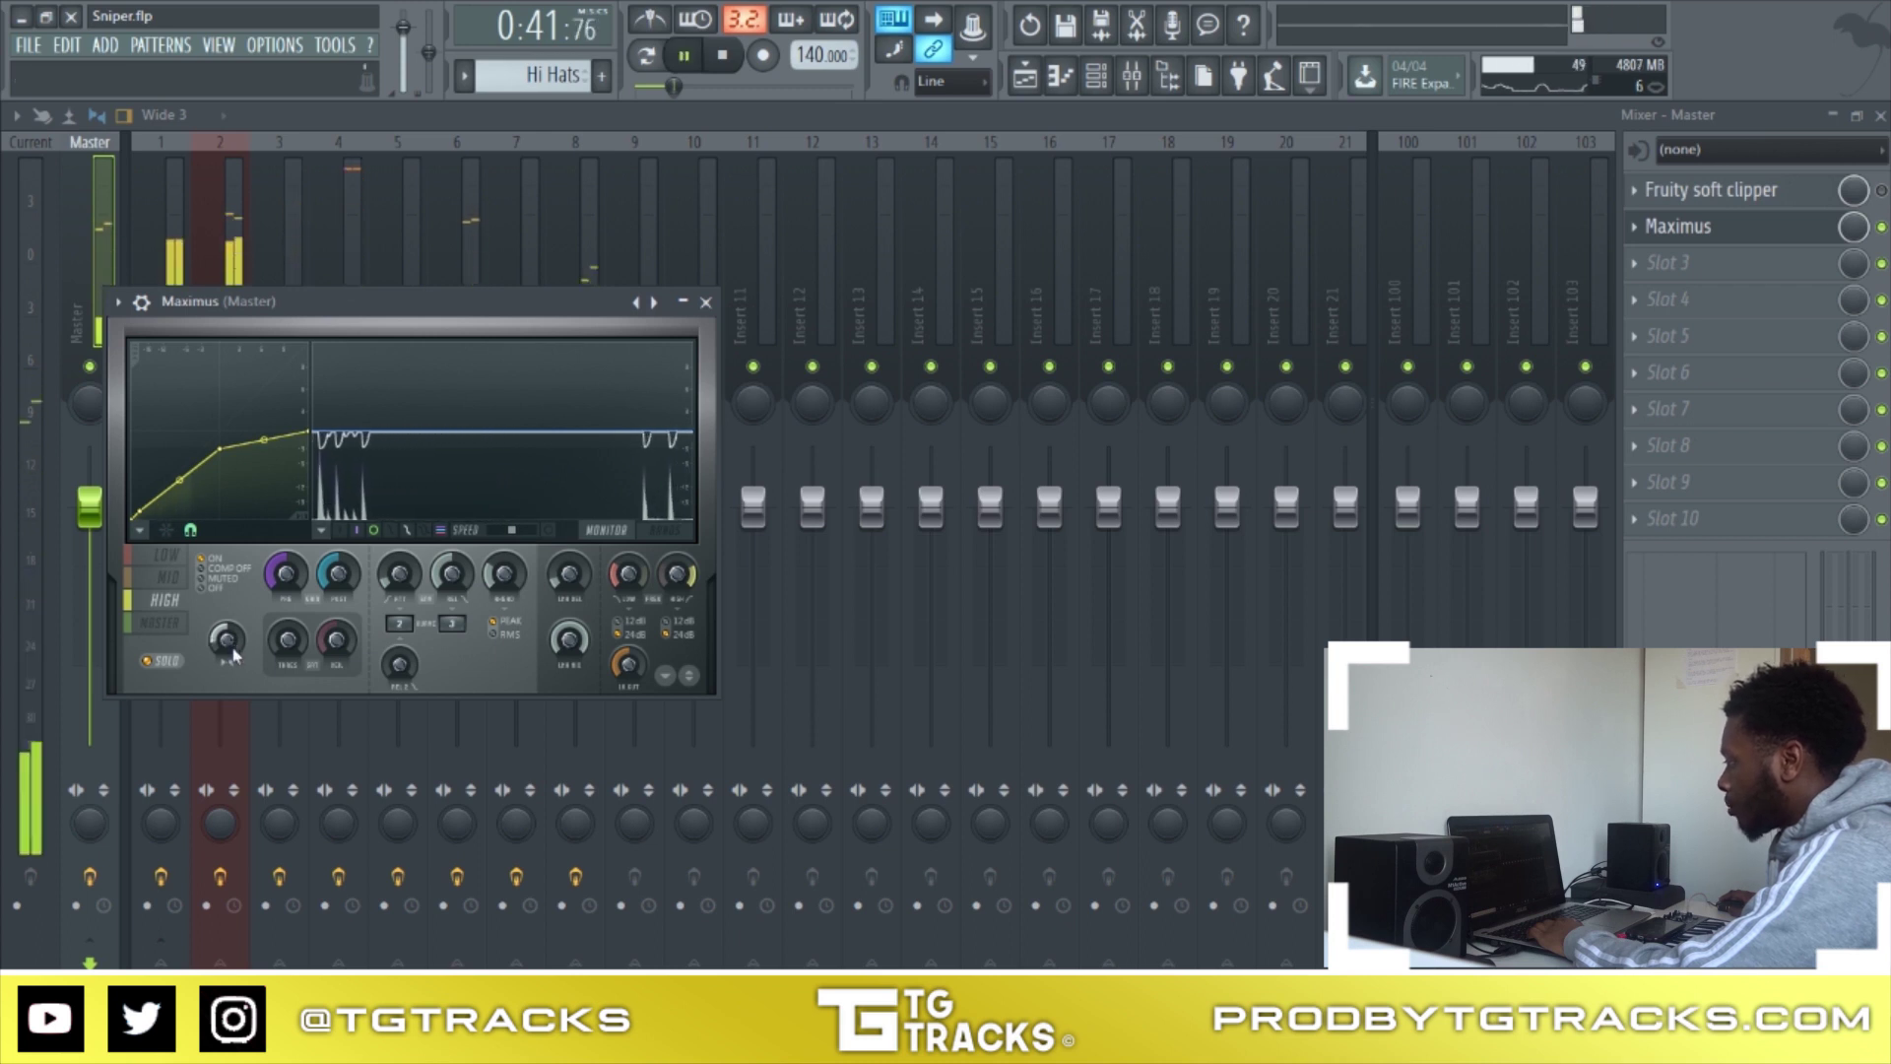
key("space")
Audition the beat through the MASTER band and switch to the LOW band to check its curve
left_click(160, 622)
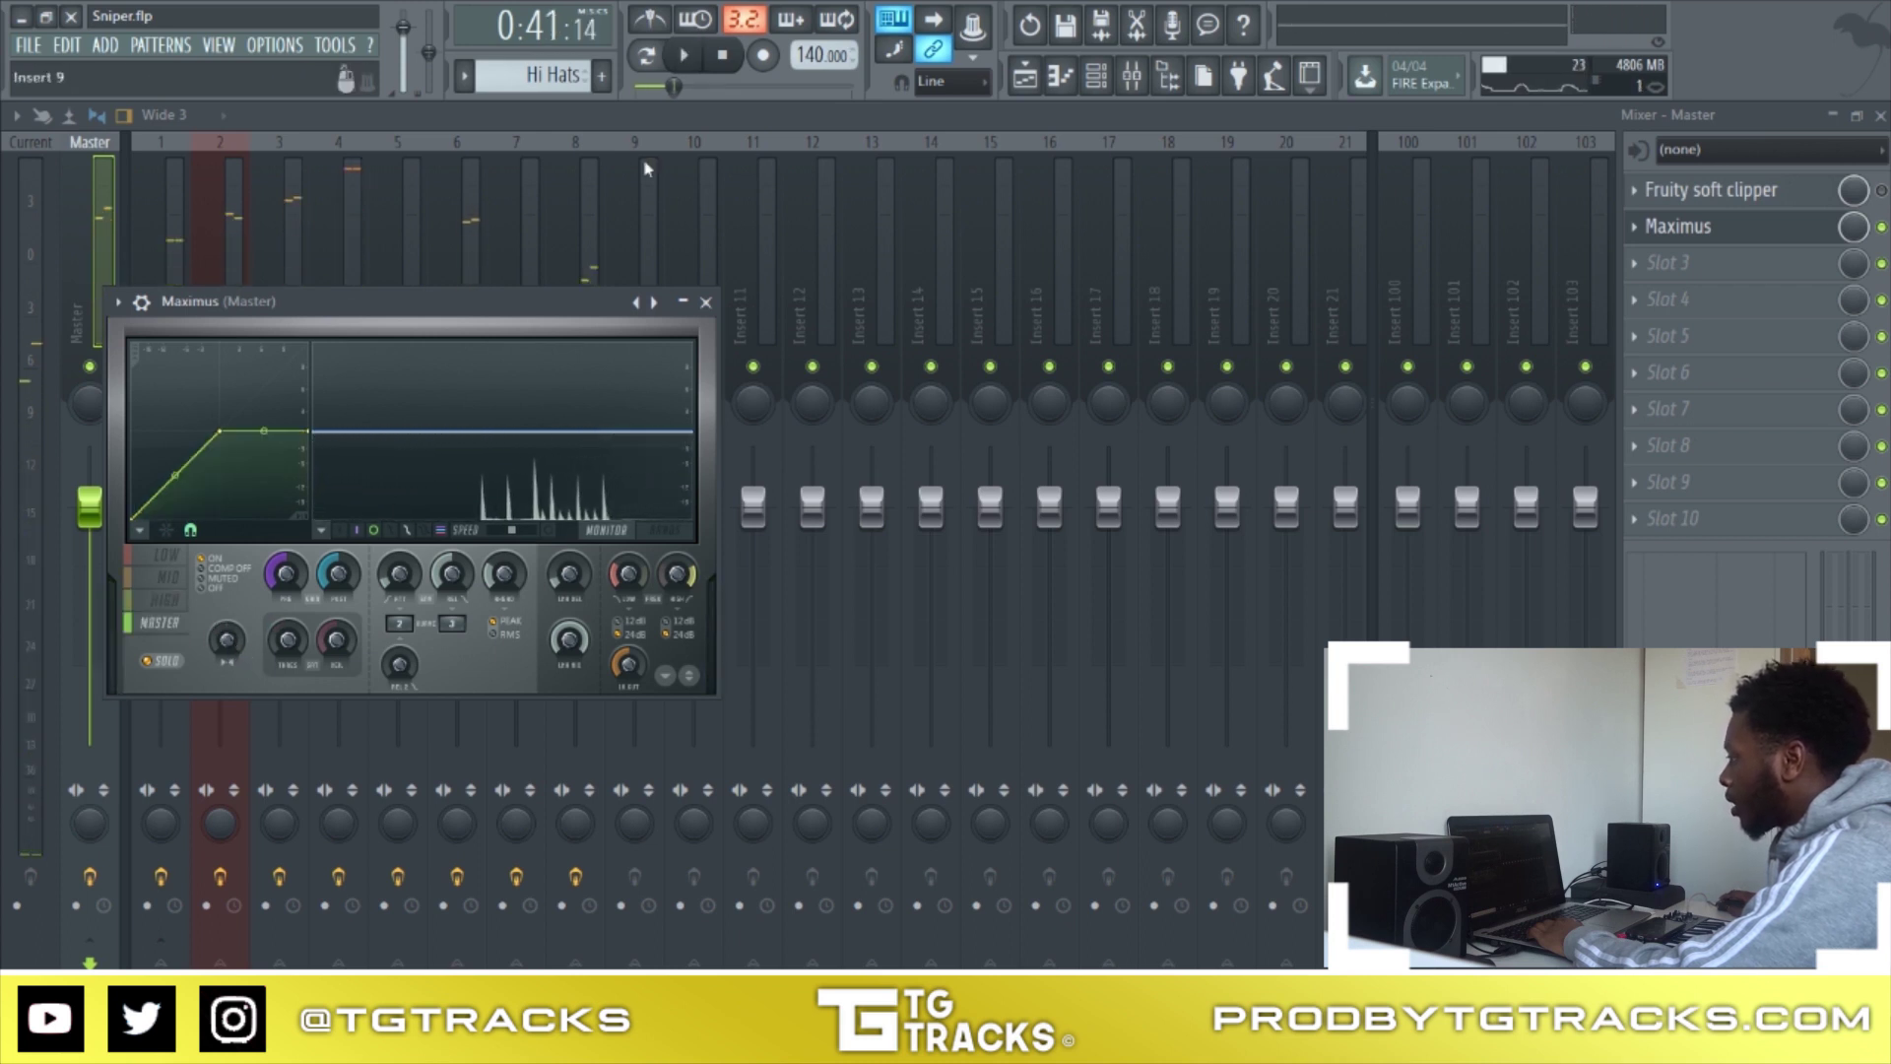
key("space")
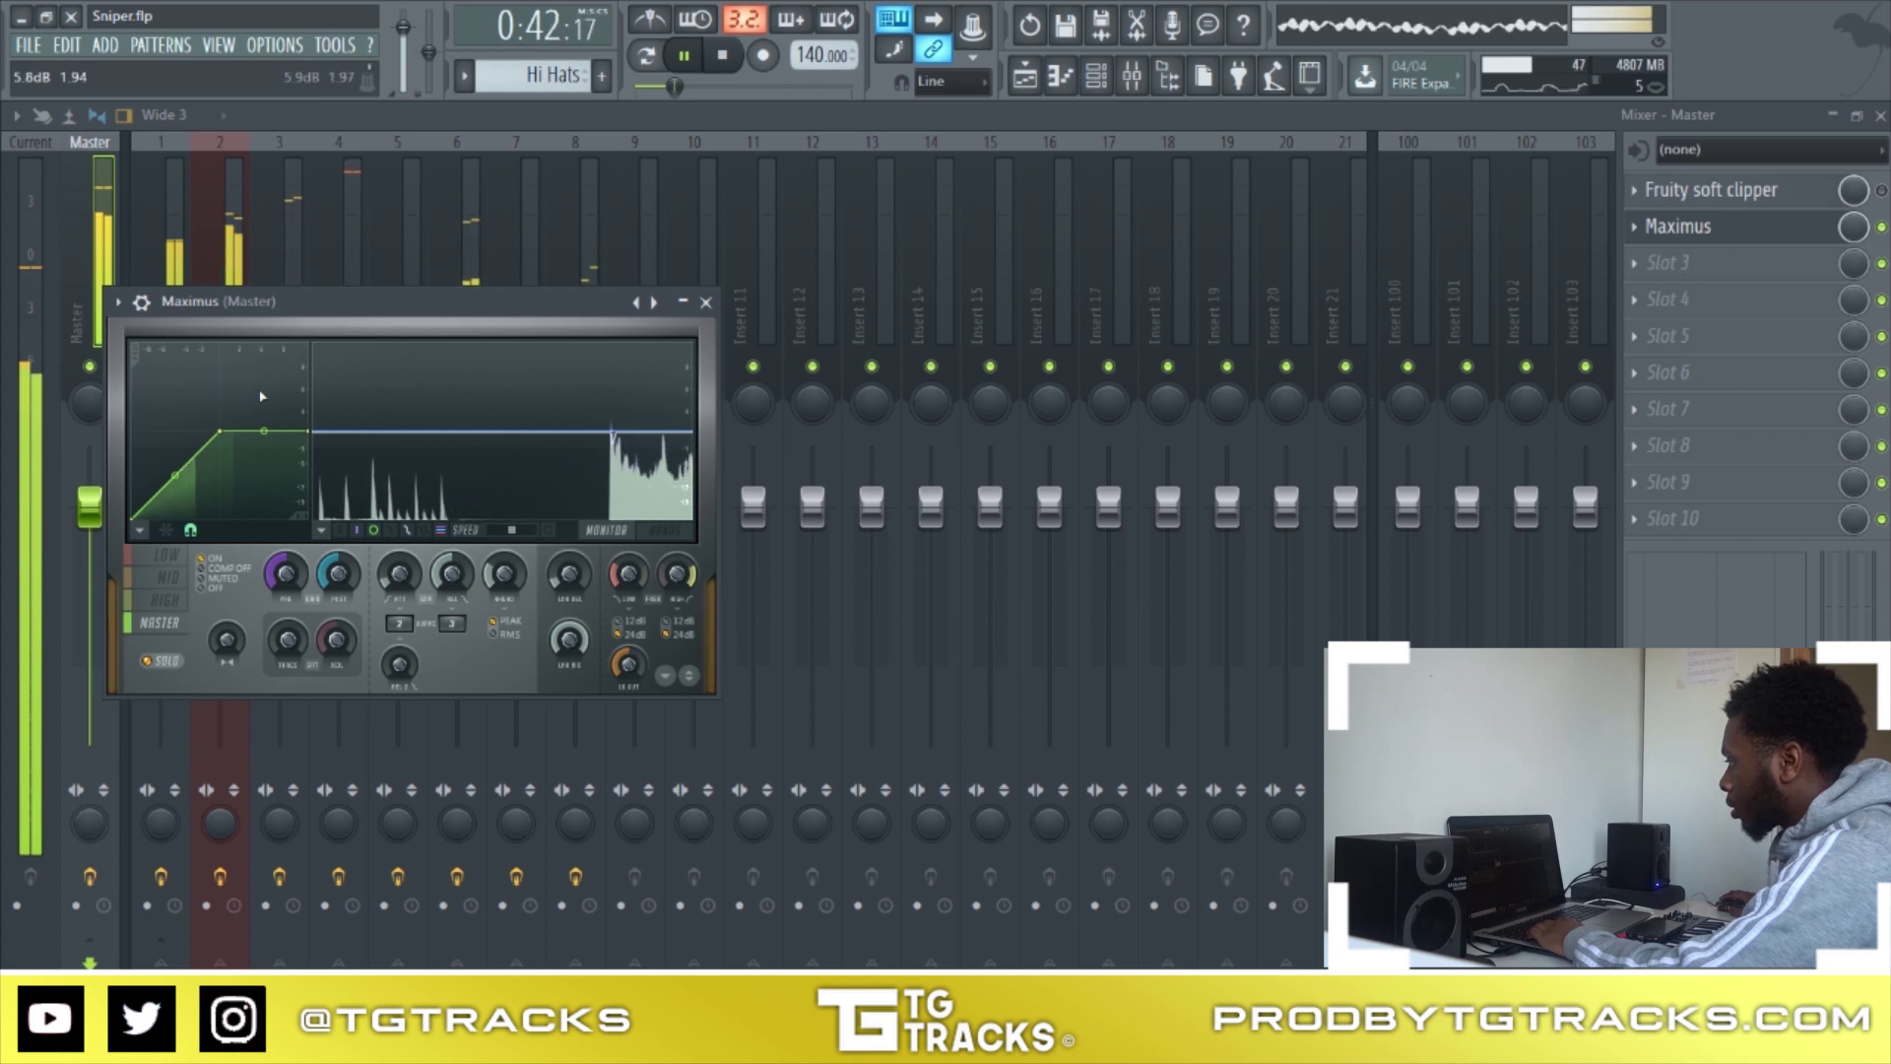
left_click(159, 553)
key("space")
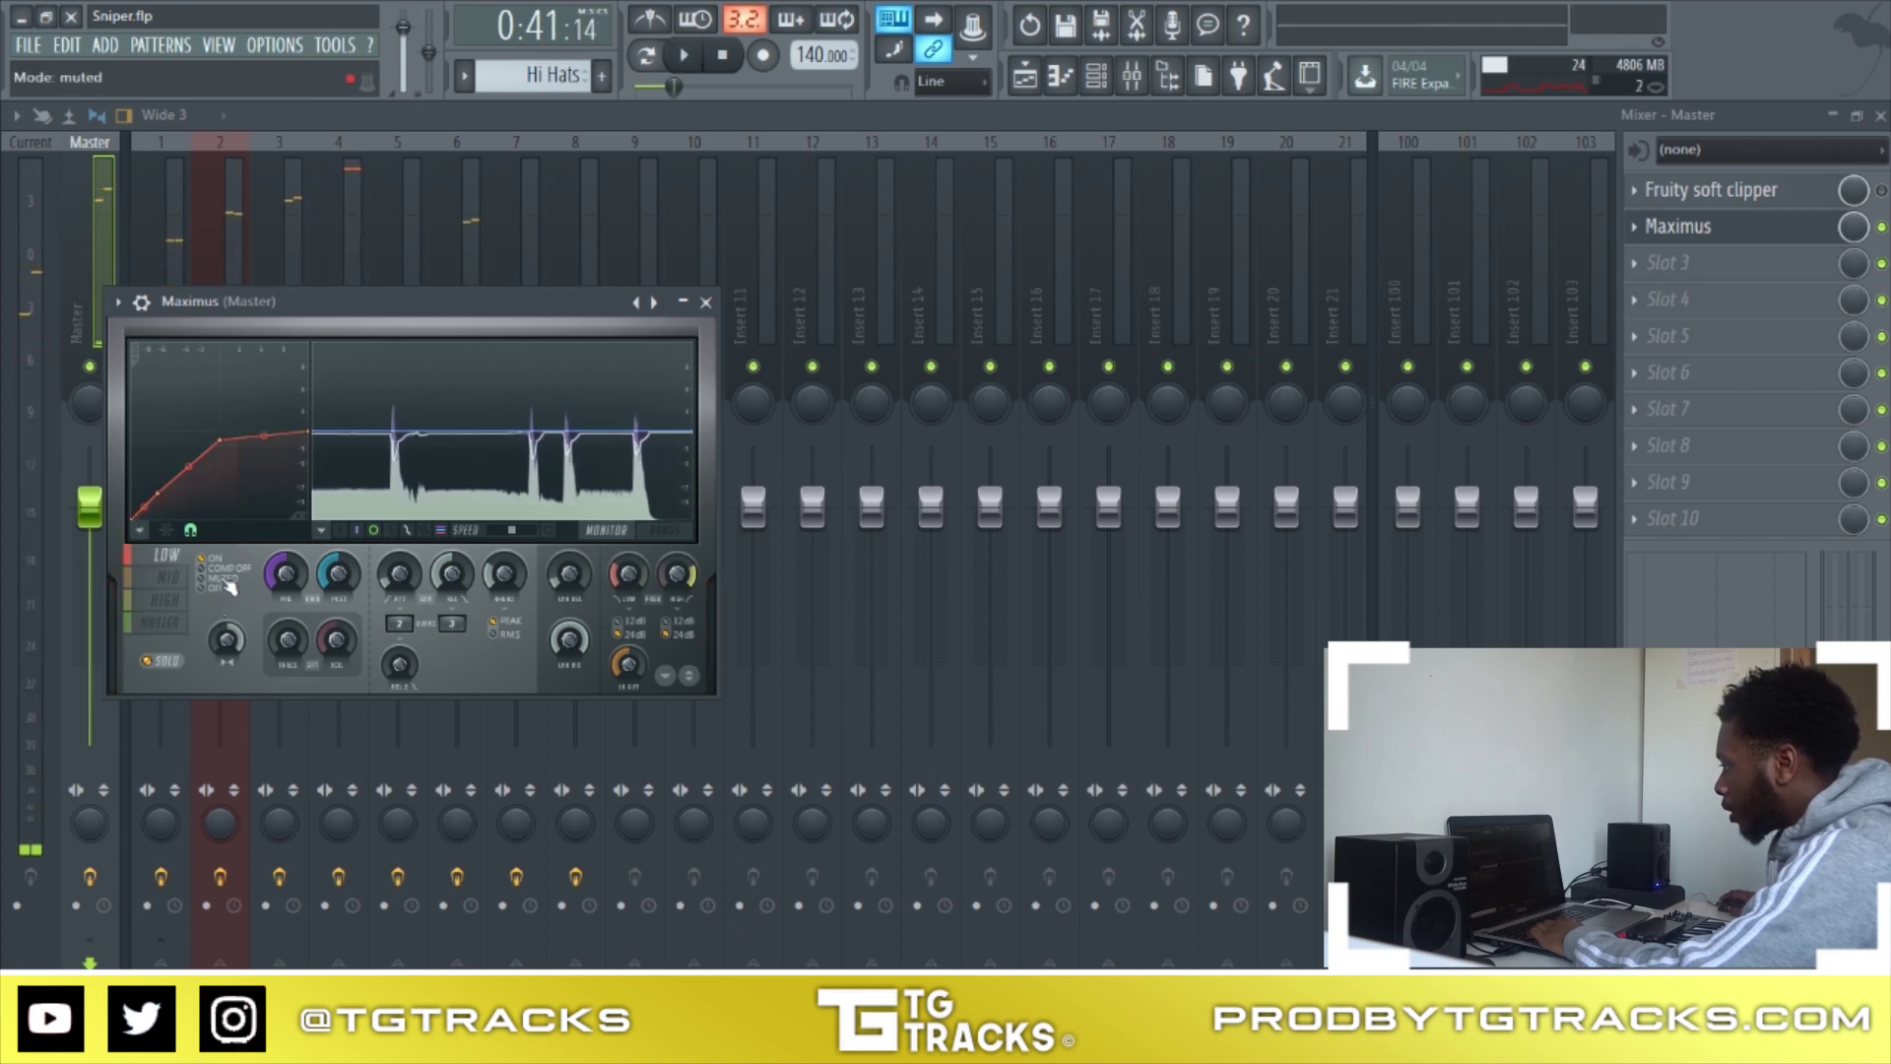
Raise the LOW band's knee point back to the 0 dB level and replay the beat through the MASTER band
left_click_drag(219, 441, 220, 432)
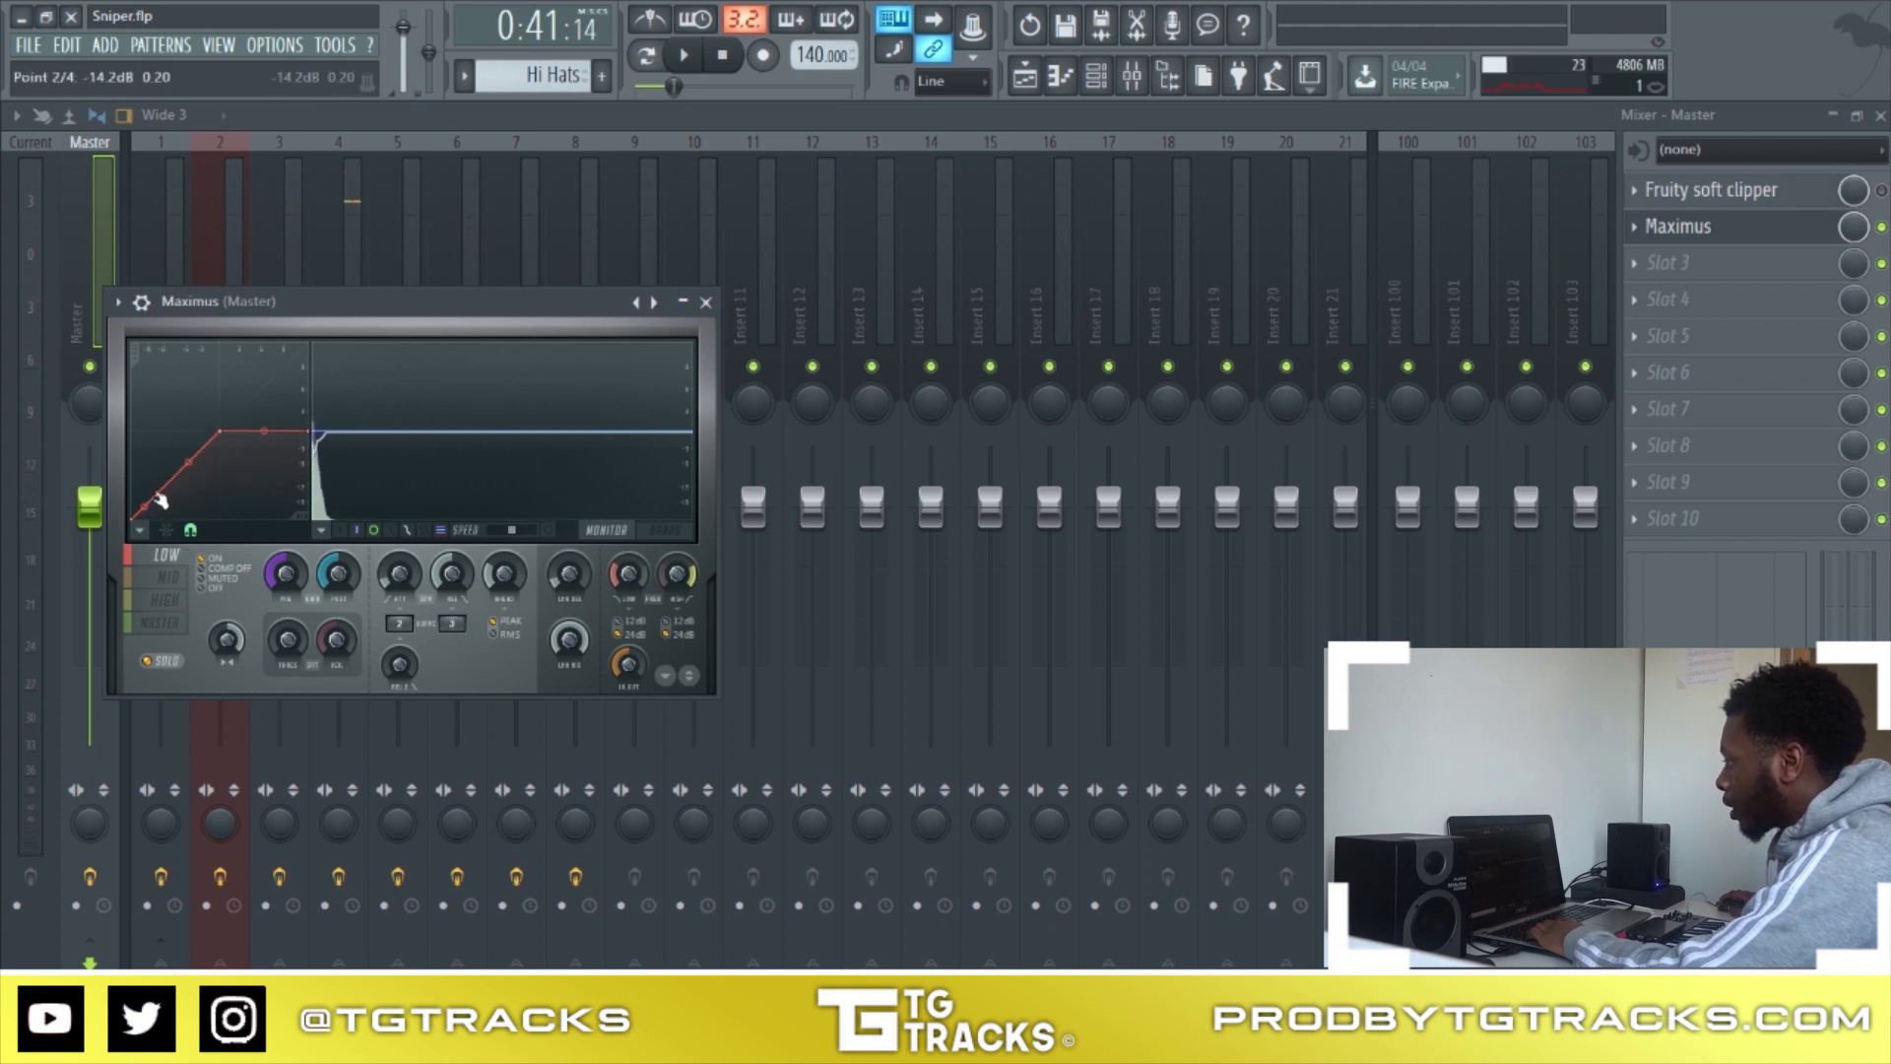
left_click(159, 622)
key("space")
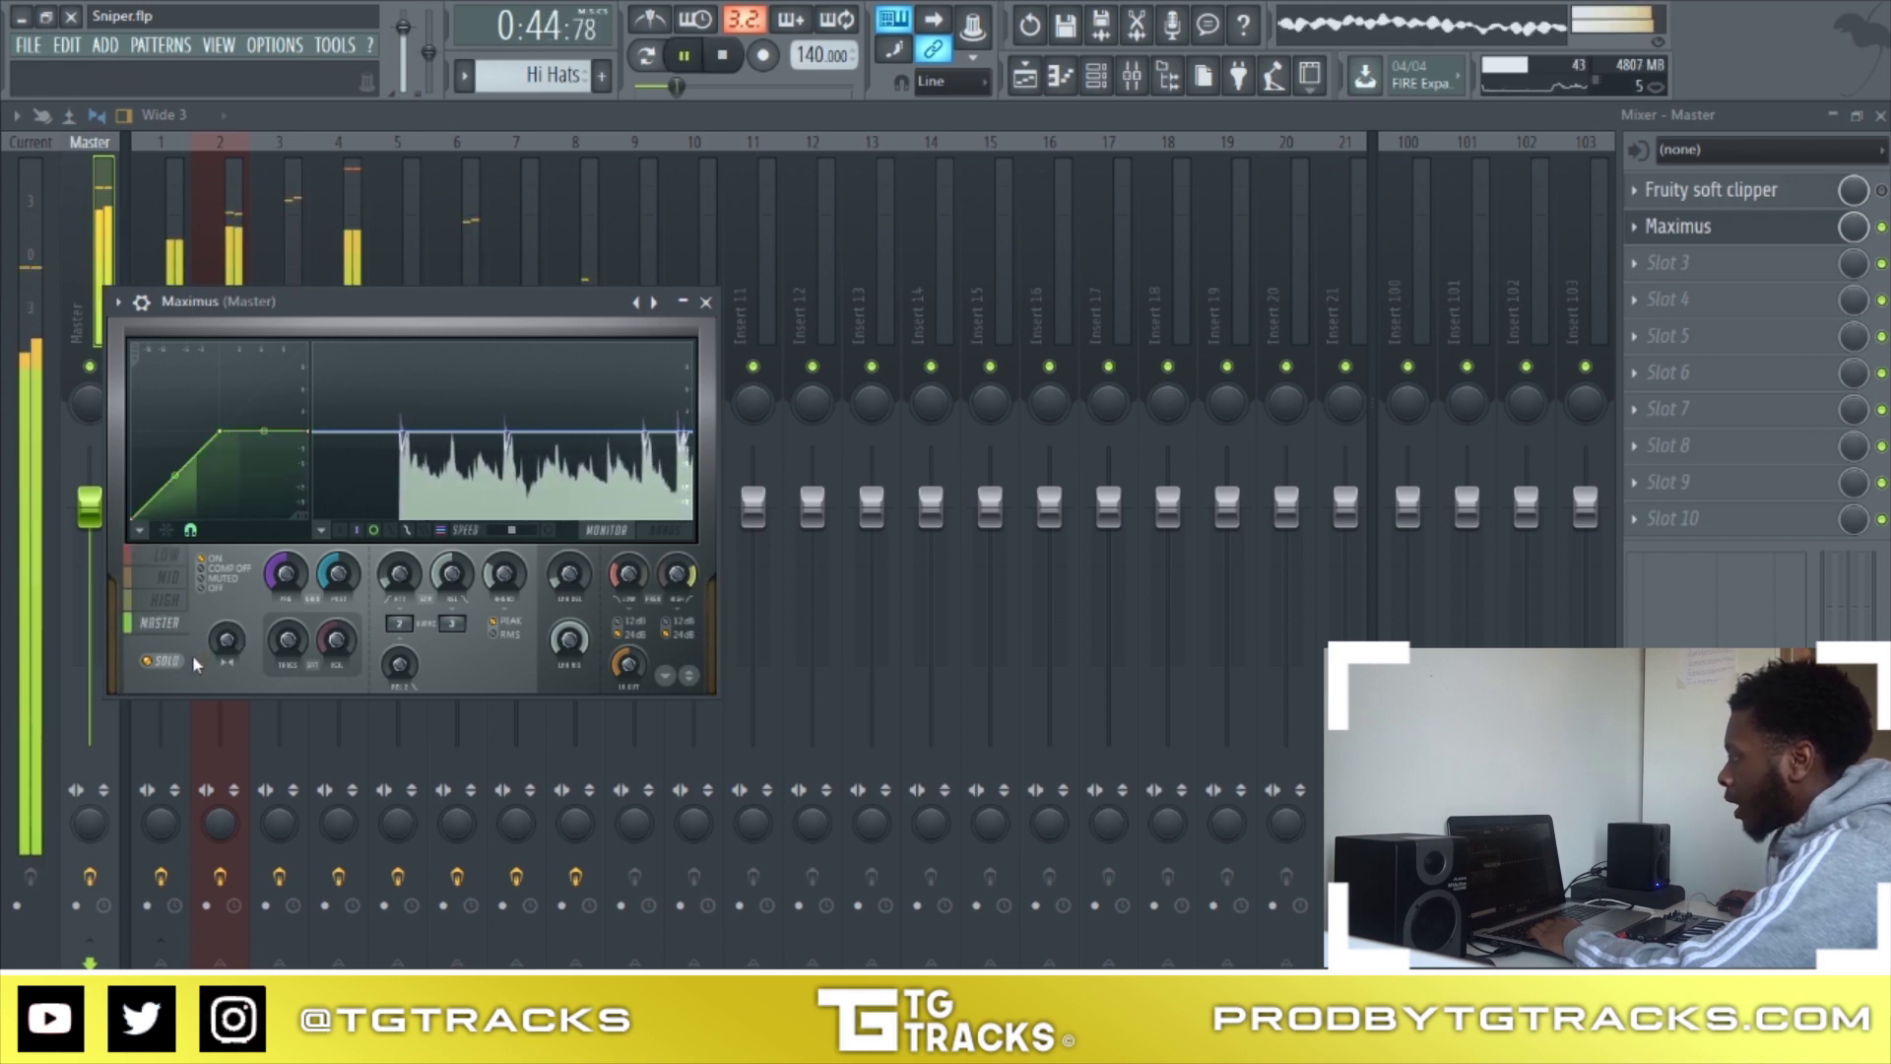
key("space")
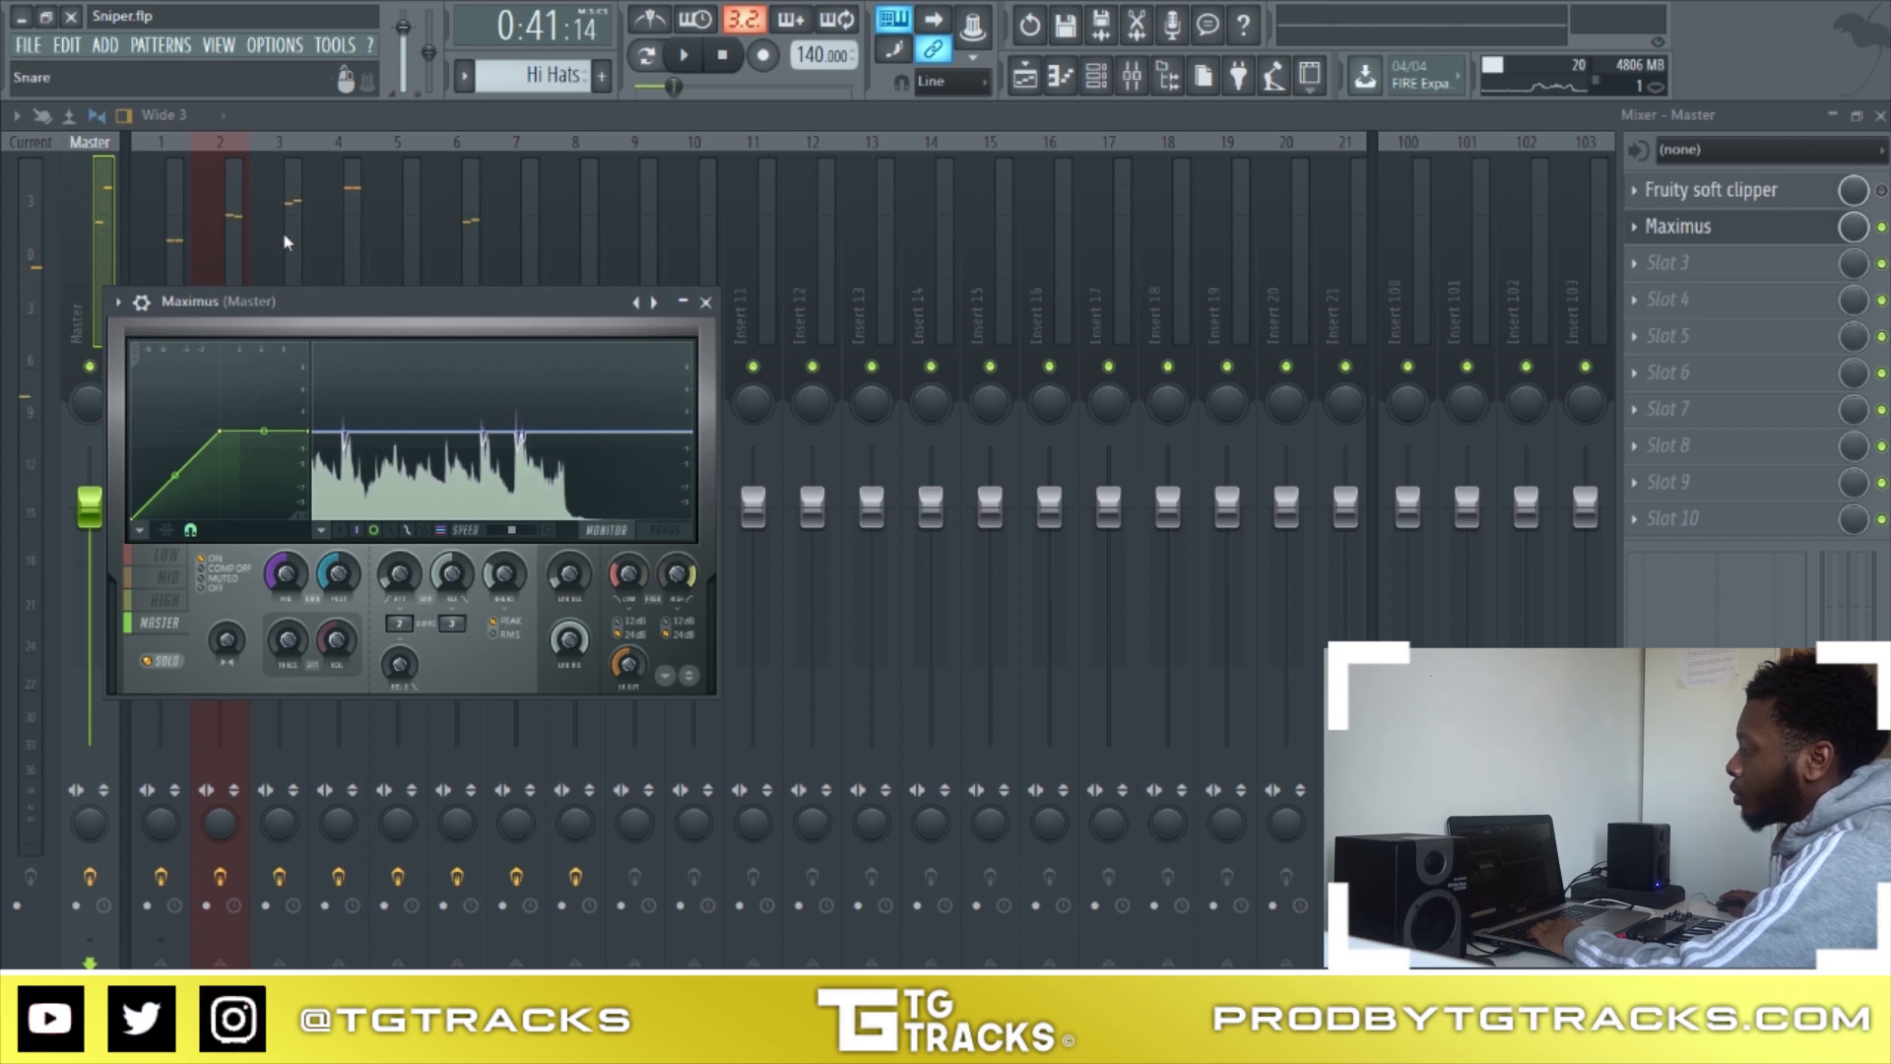
Review the Fruity soft clipper and Maximus windows on the Master track
left_click(1794, 201)
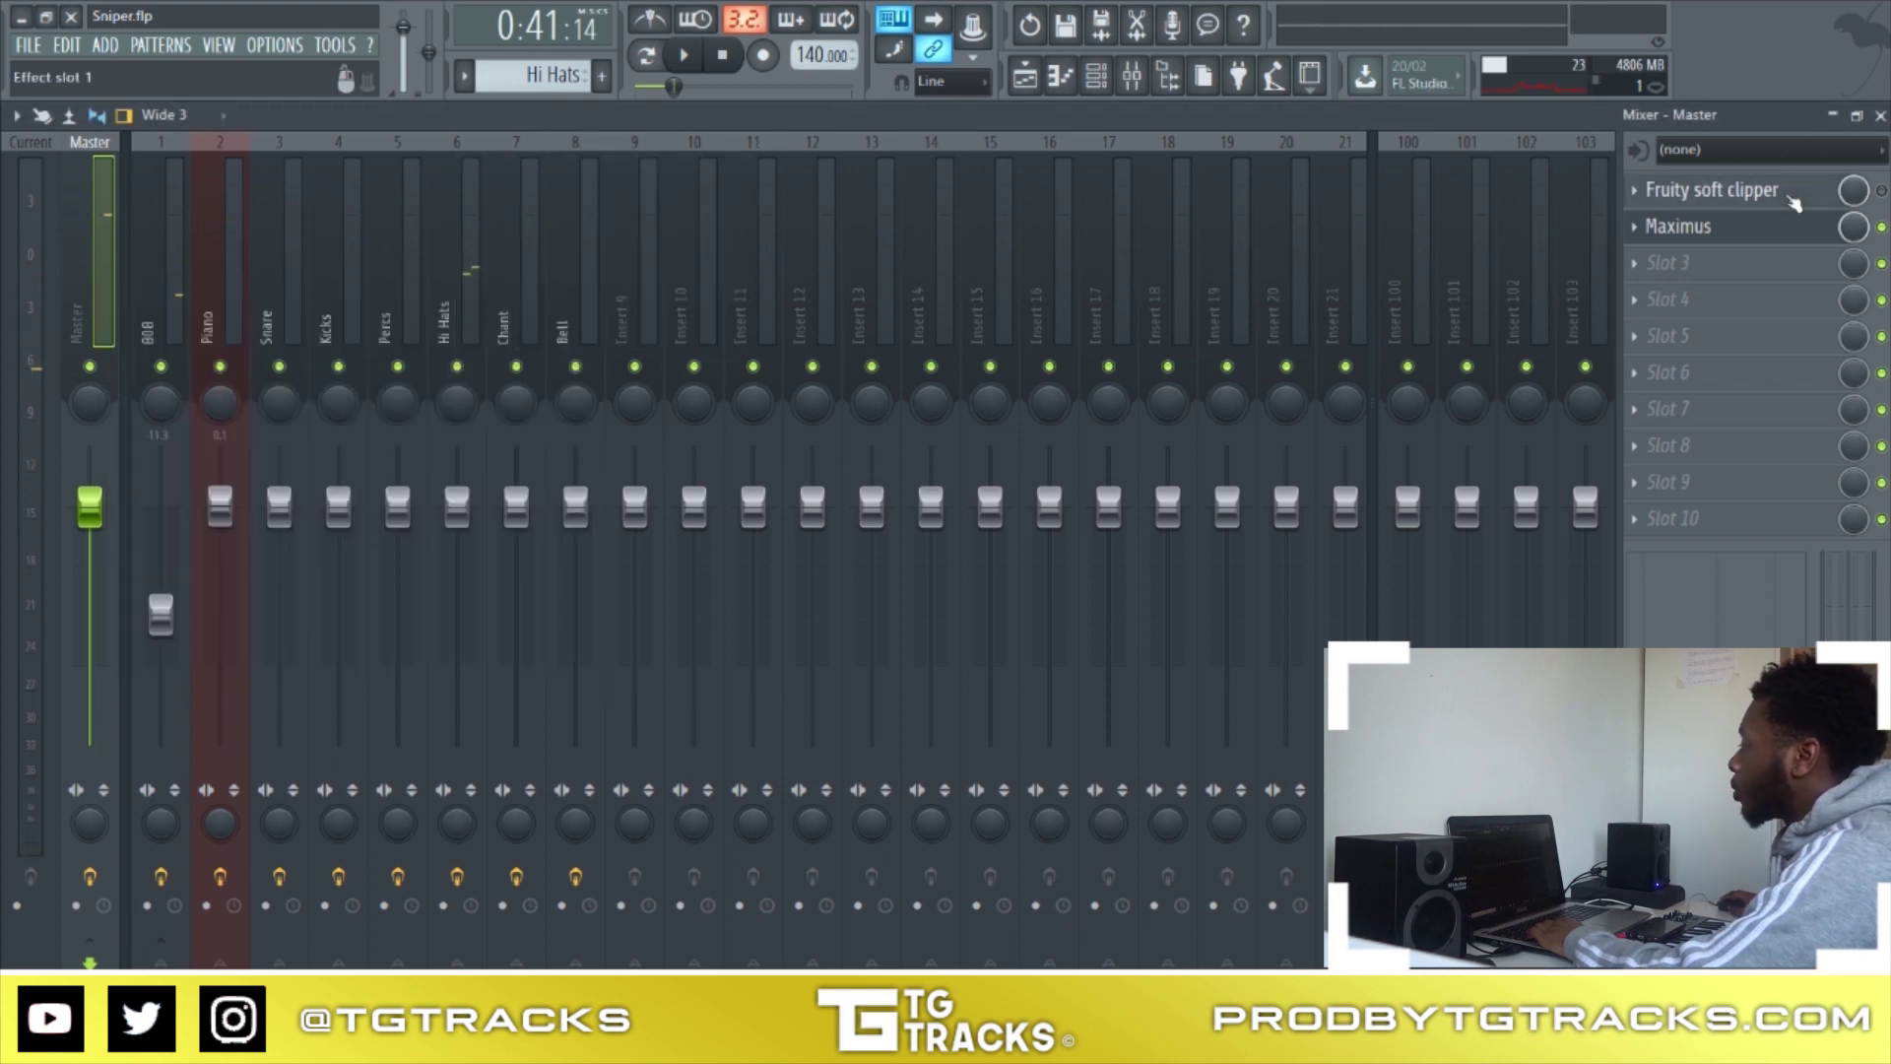
left_click(1723, 225)
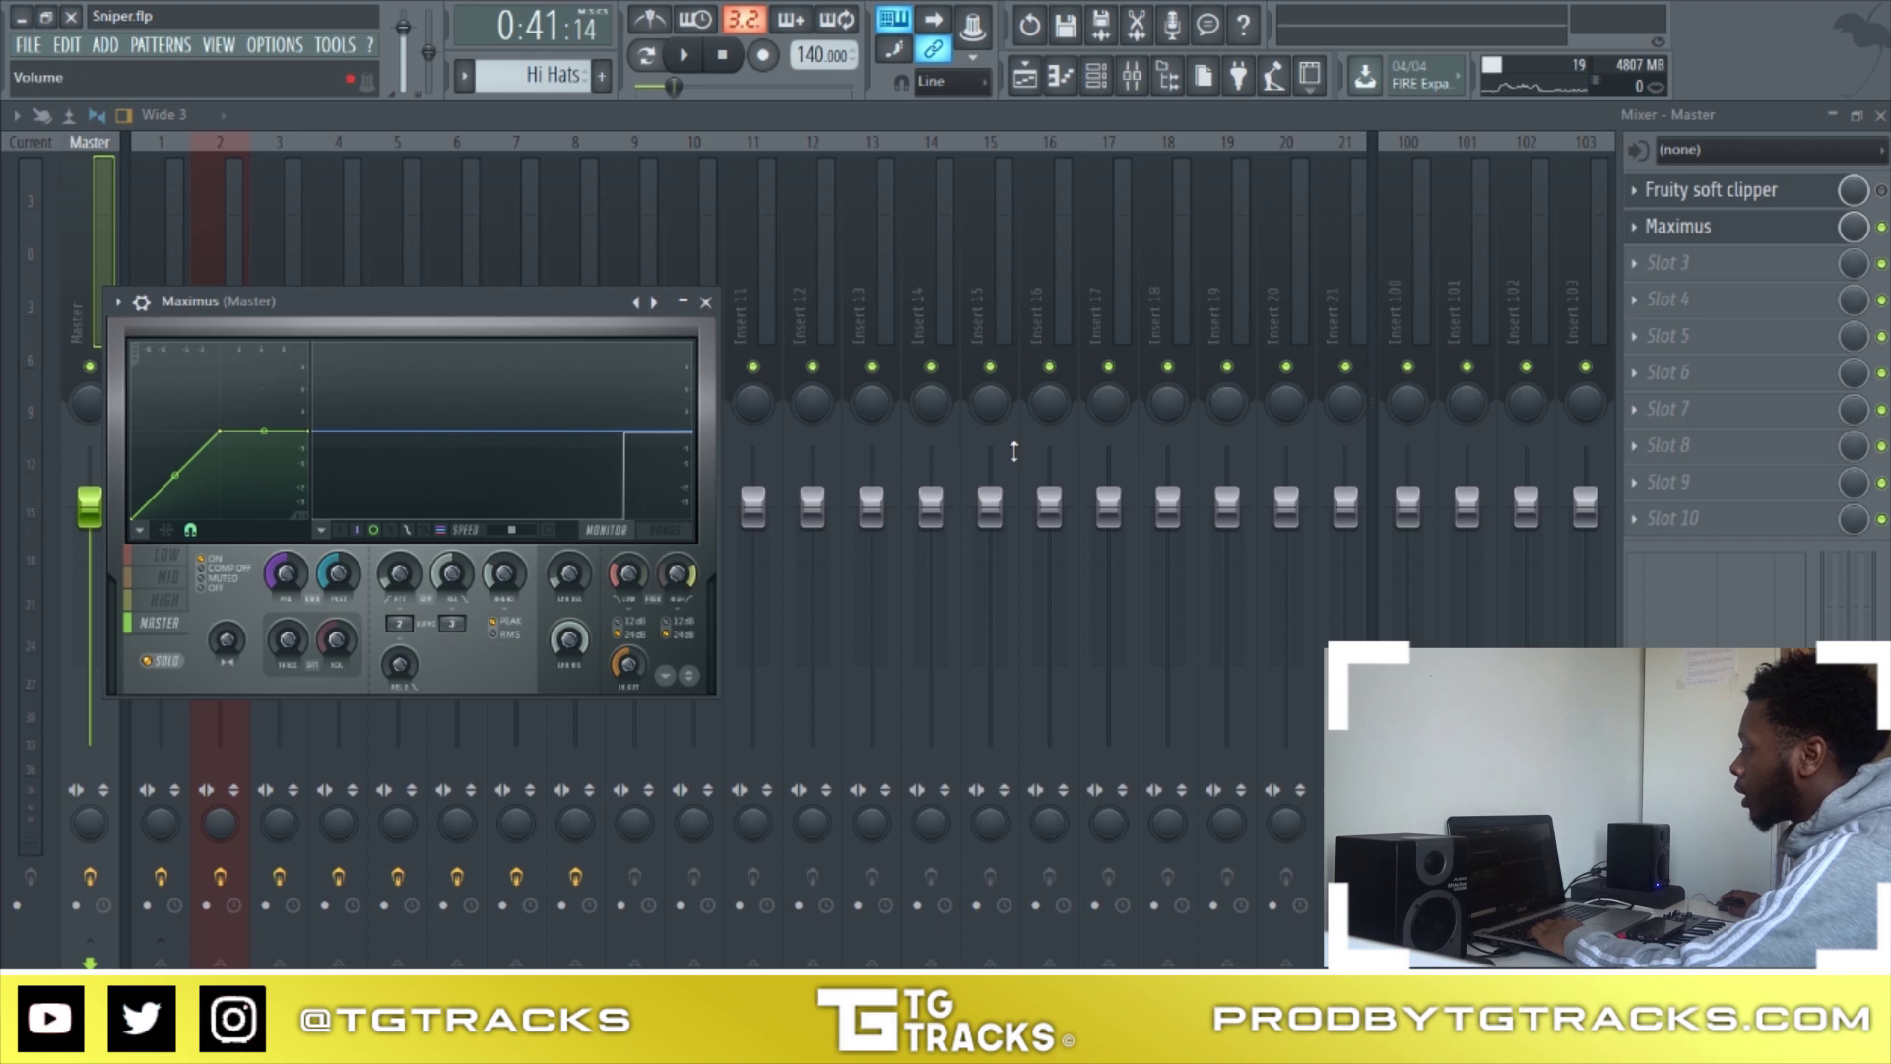
left_click(1740, 202)
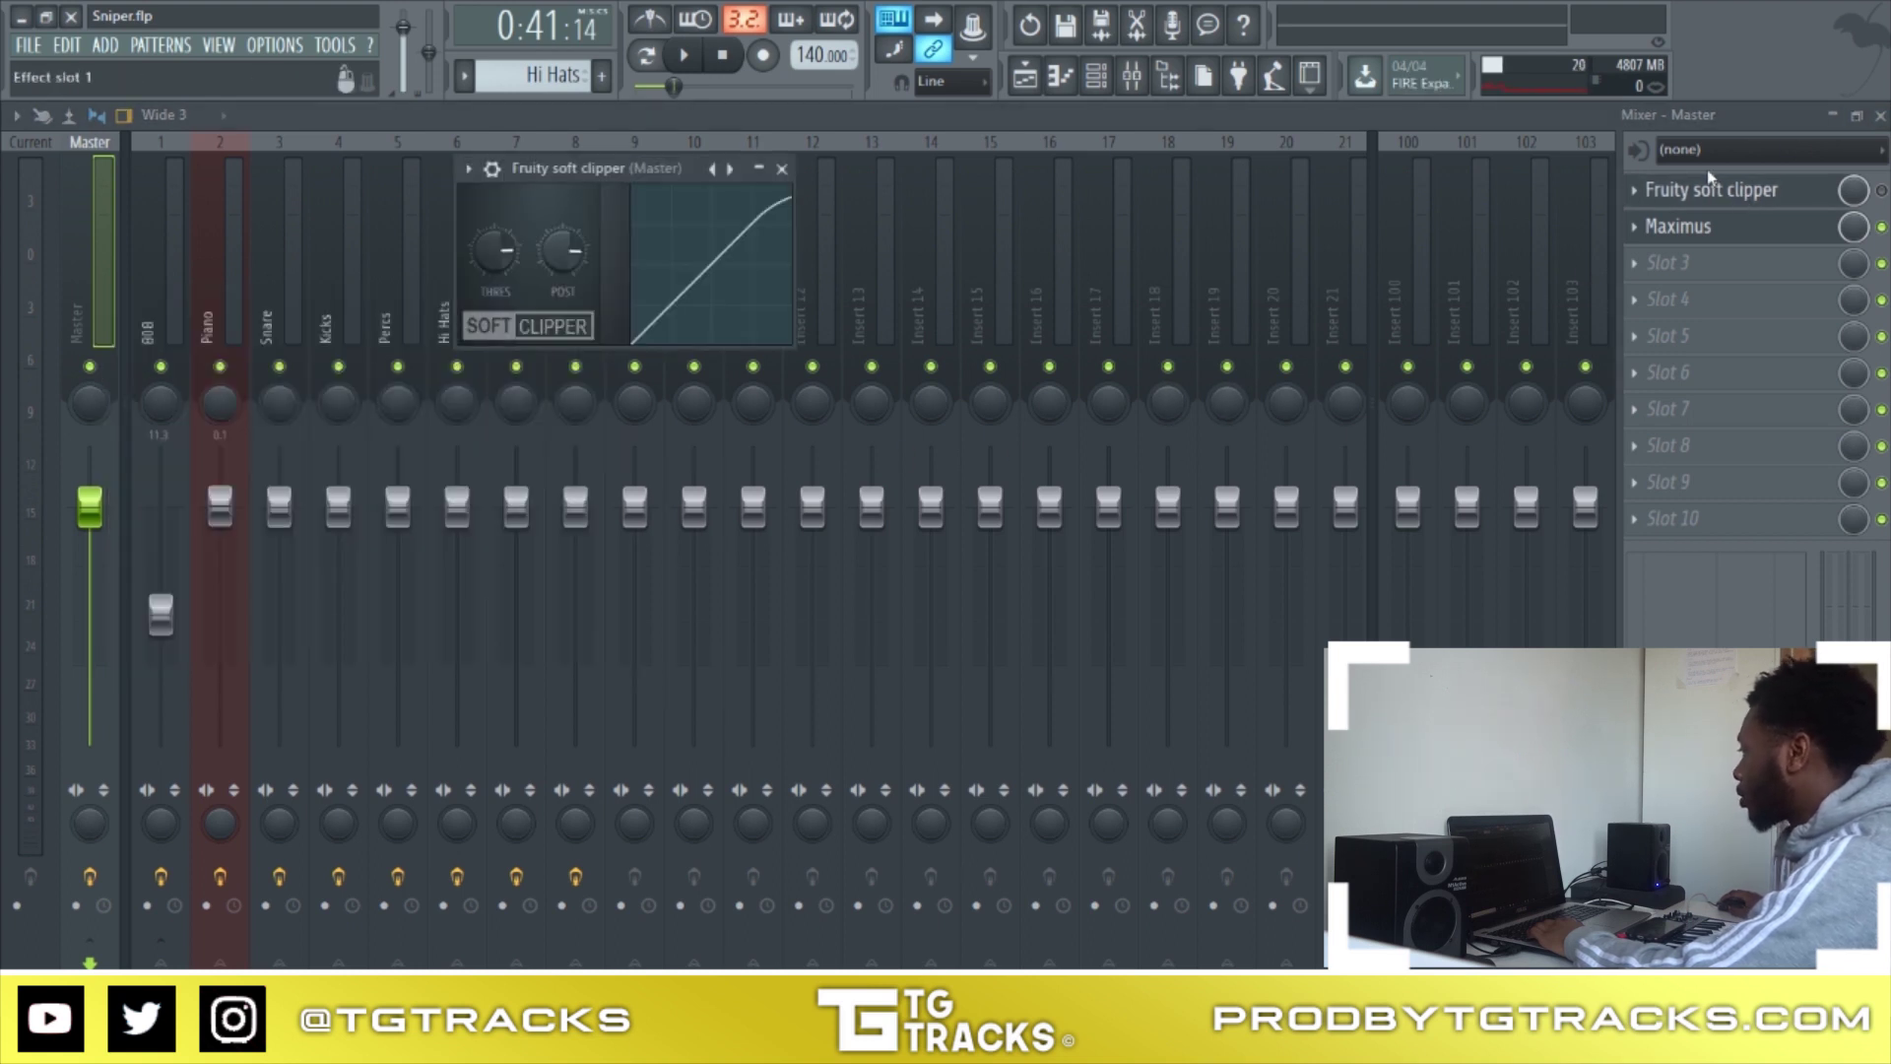
left_click(1741, 227)
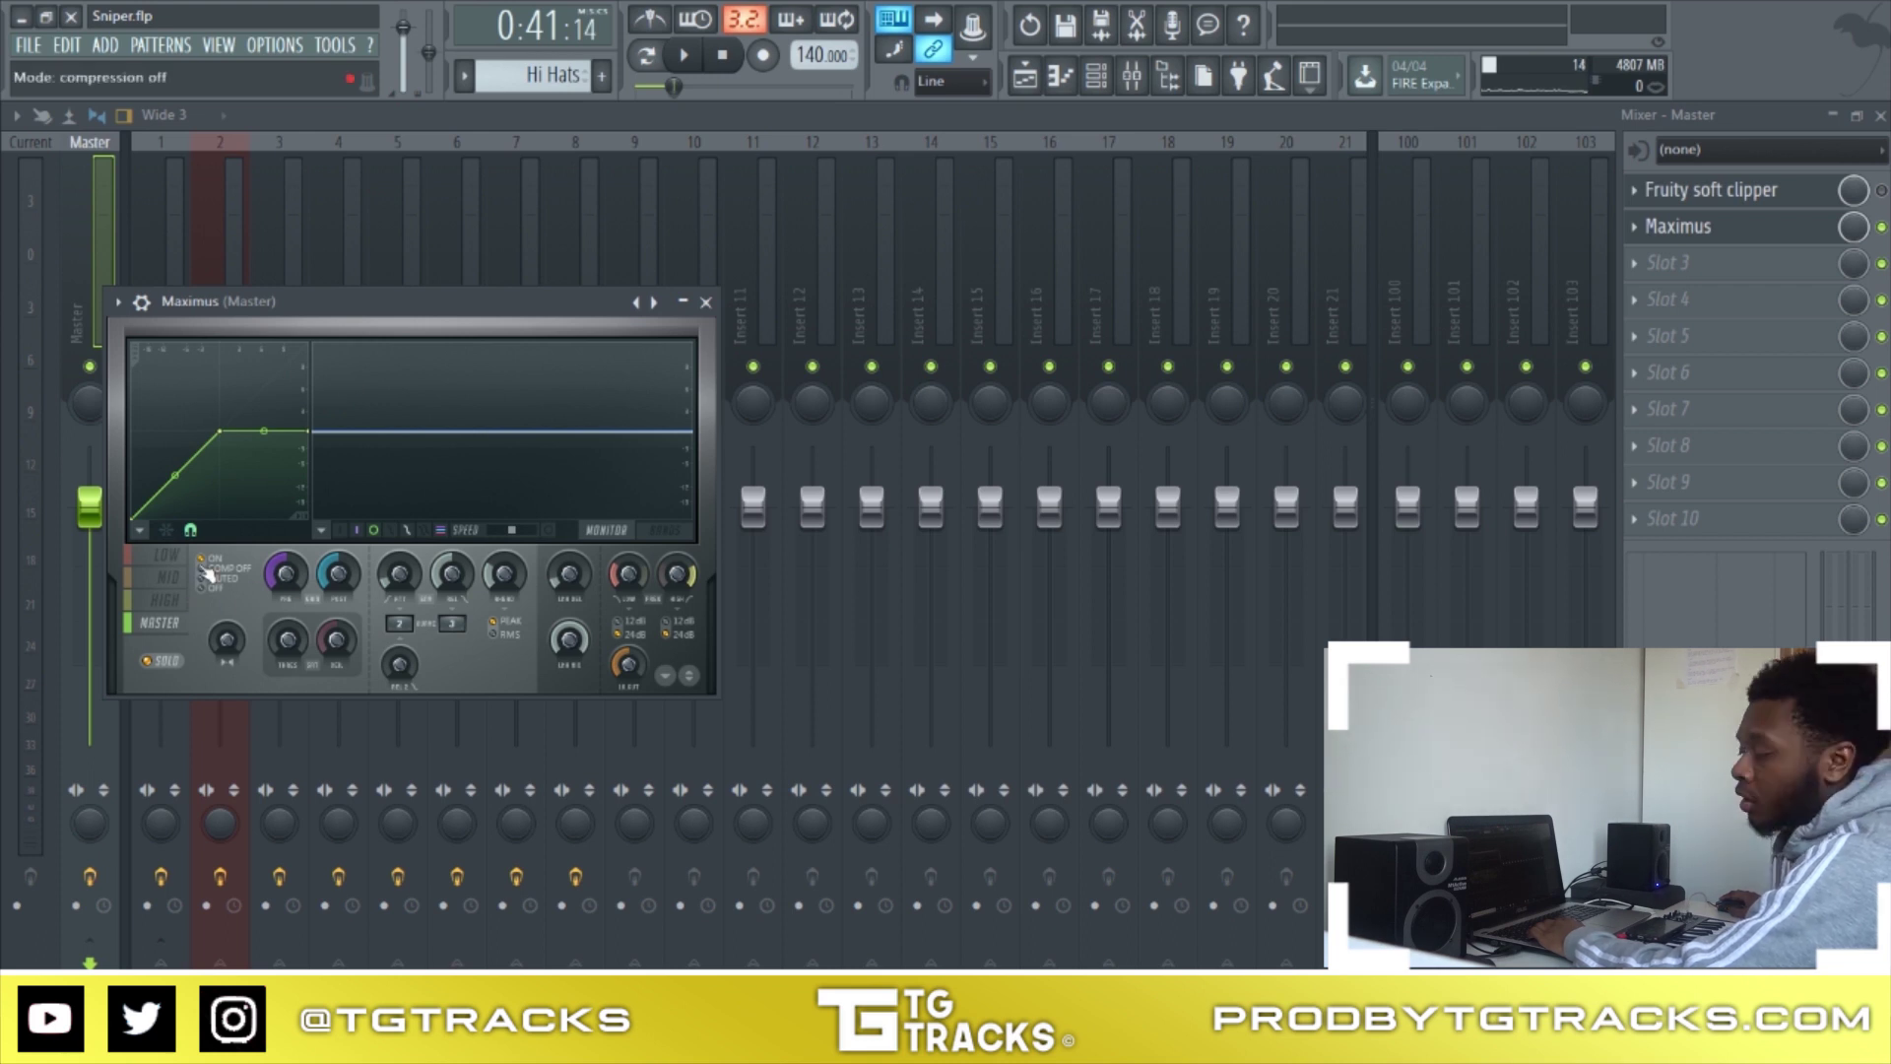
Open the Playlist and look over the beat's arrangement
left_click(1042, 79)
scroll(937, 176, "down", 5)
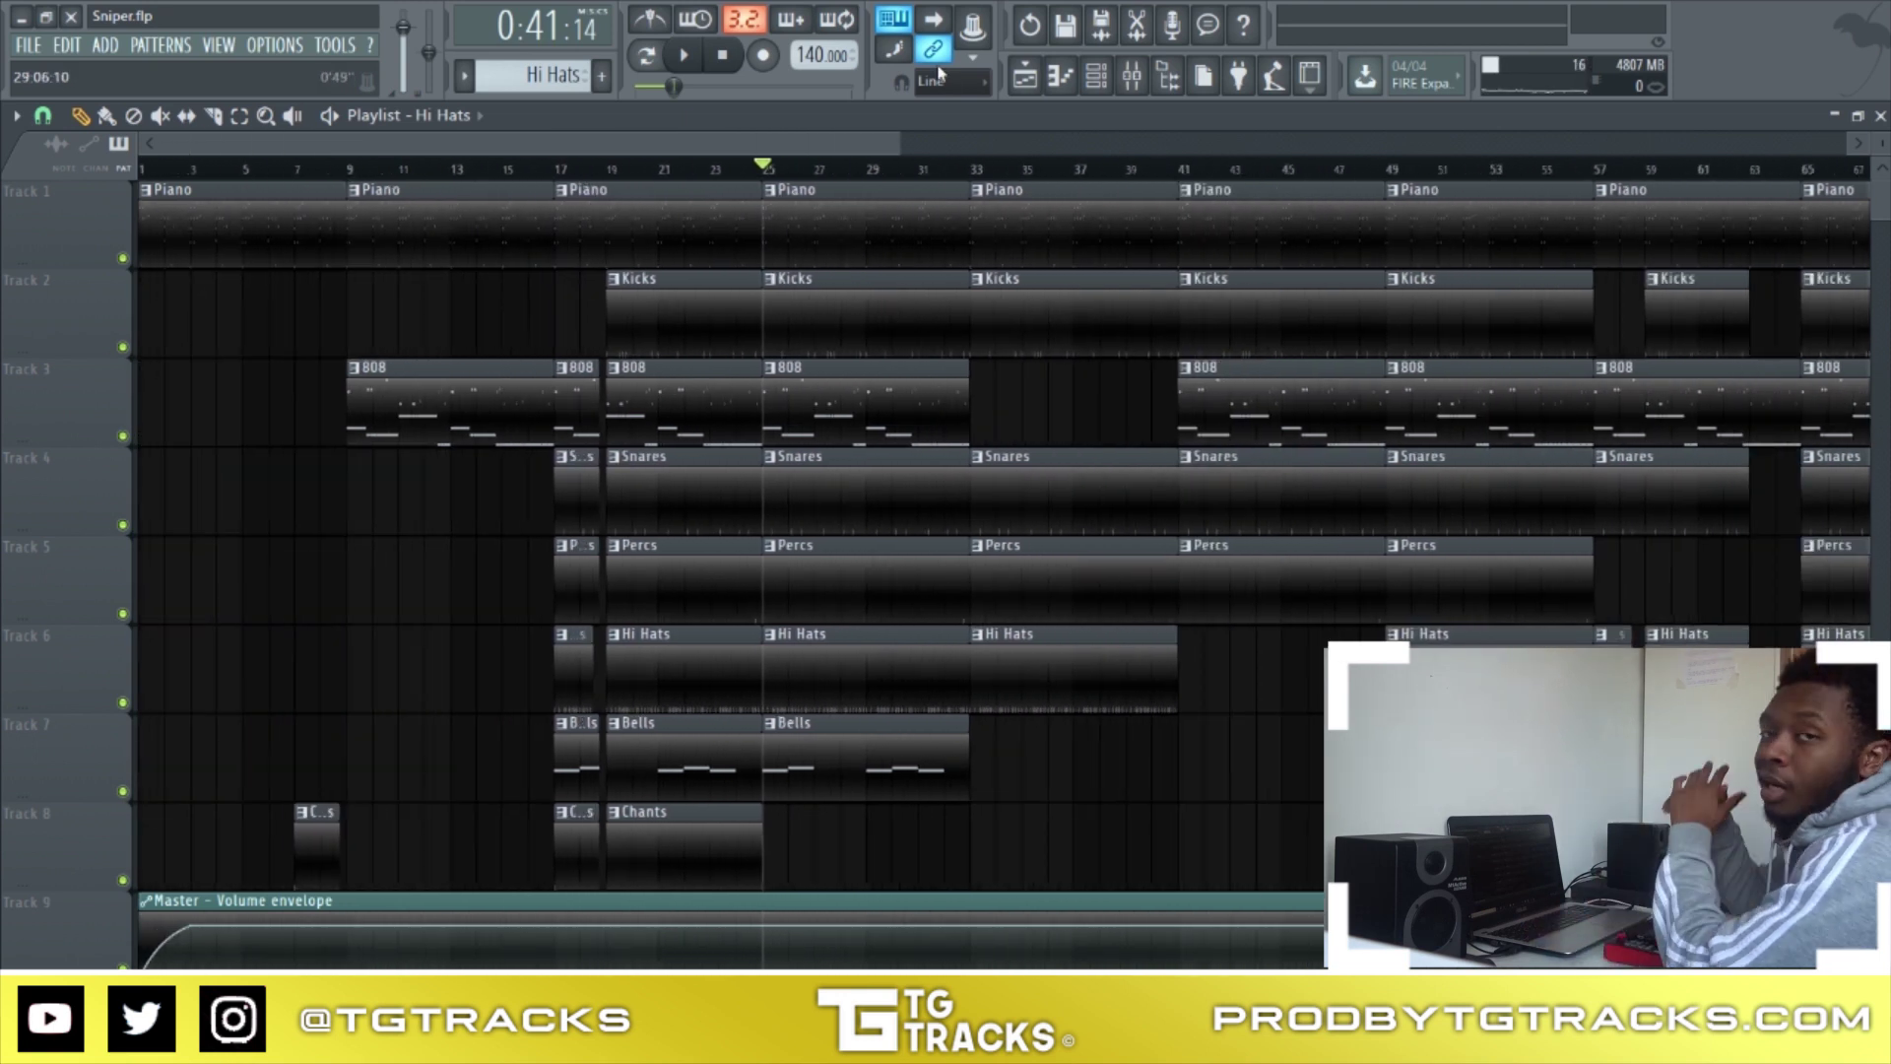